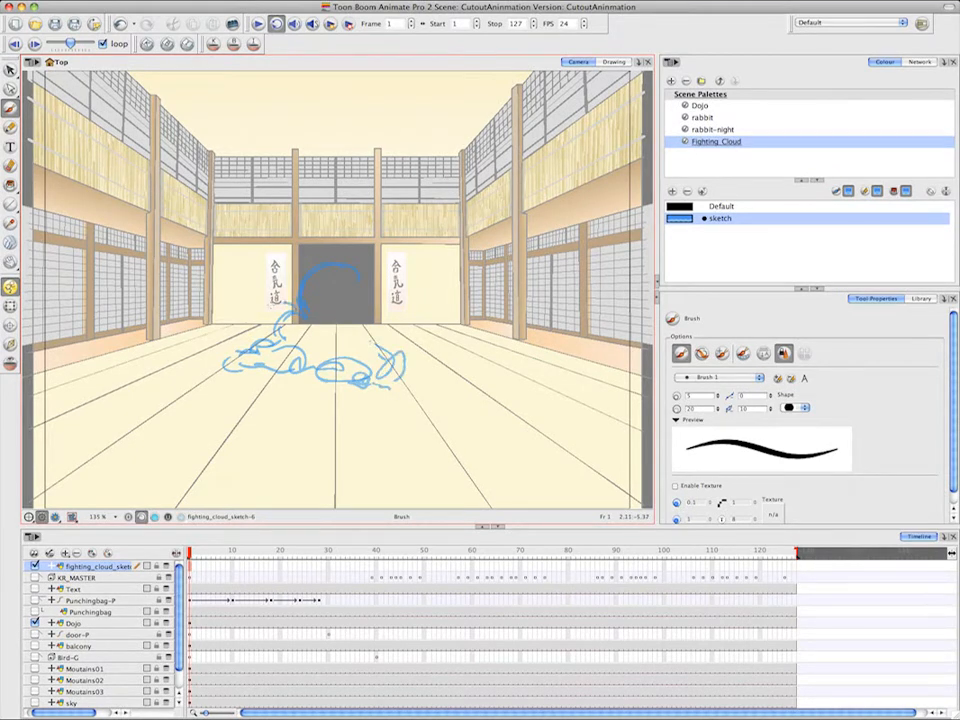
Sketch the rest of the billowing fight cloud in blue in front of the dojo doorway on frame 1 of the fighting_cloud_sketch layer
mouse_move(284, 305)
left_mouse_down()
mouse_move(258, 338)
mouse_move(262, 328)
left_mouse_up()
mouse_move(350, 274)
left_mouse_down()
mouse_move(395, 308)
mouse_move(372, 337)
mouse_move(417, 370)
mouse_move(427, 361)
mouse_move(429, 375)
mouse_move(419, 375)
mouse_move(457, 367)
mouse_move(429, 396)
left_mouse_up()
mouse_move(319, 366)
left_mouse_down()
mouse_move(188, 369)
mouse_move(260, 364)
left_mouse_up()
left_click_drag(386, 314, 398, 342)
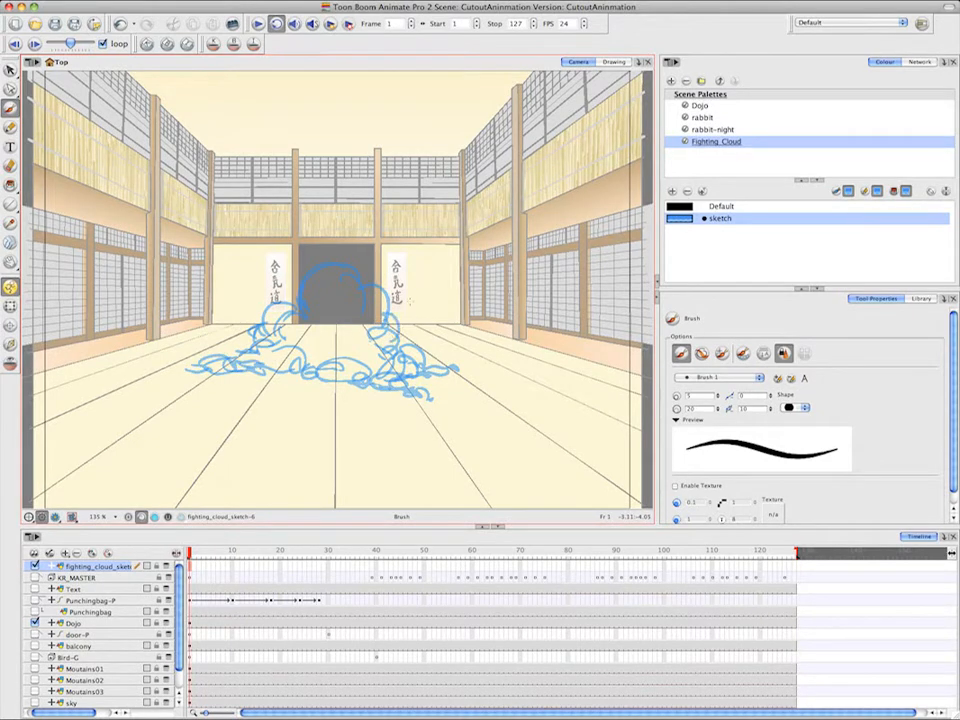
left_click_drag(300, 291, 287, 307)
left_click_drag(248, 340, 222, 351)
left_click_drag(279, 372, 252, 371)
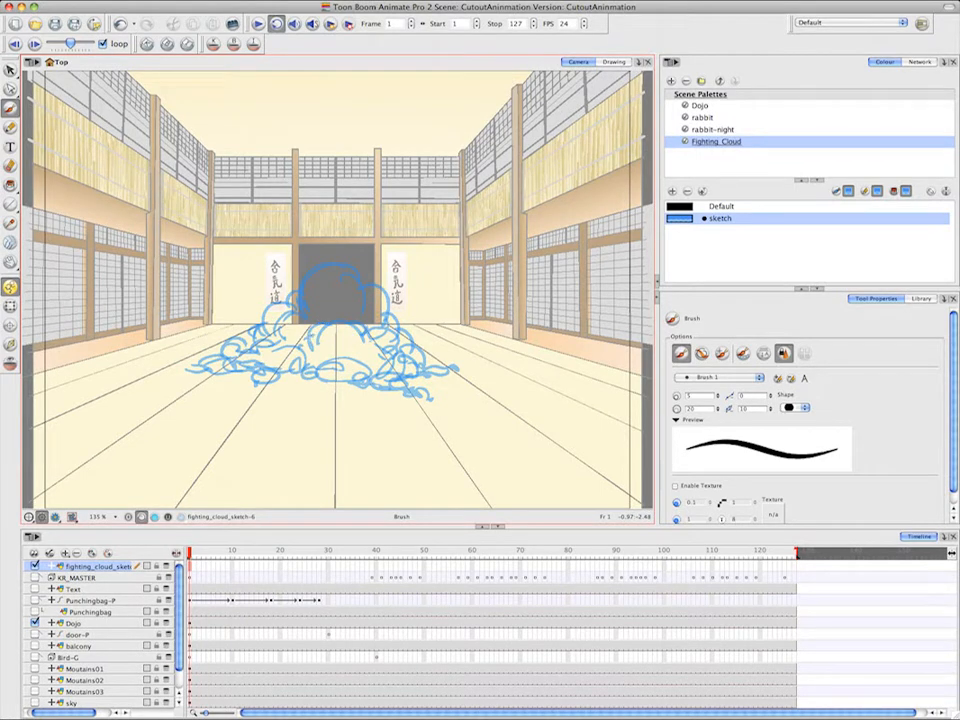
Turn on onion skin and sketch the second cloud drawing on frame 2, with a higher top puff and small puffs breaking off the sides
left_click(195, 567)
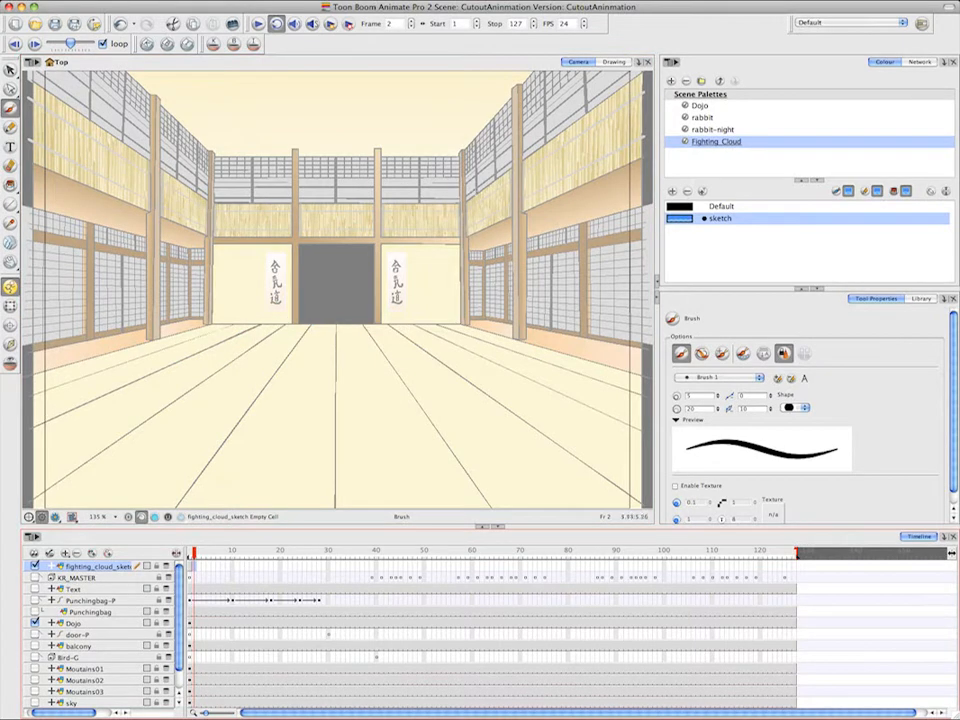
left_click(11, 363)
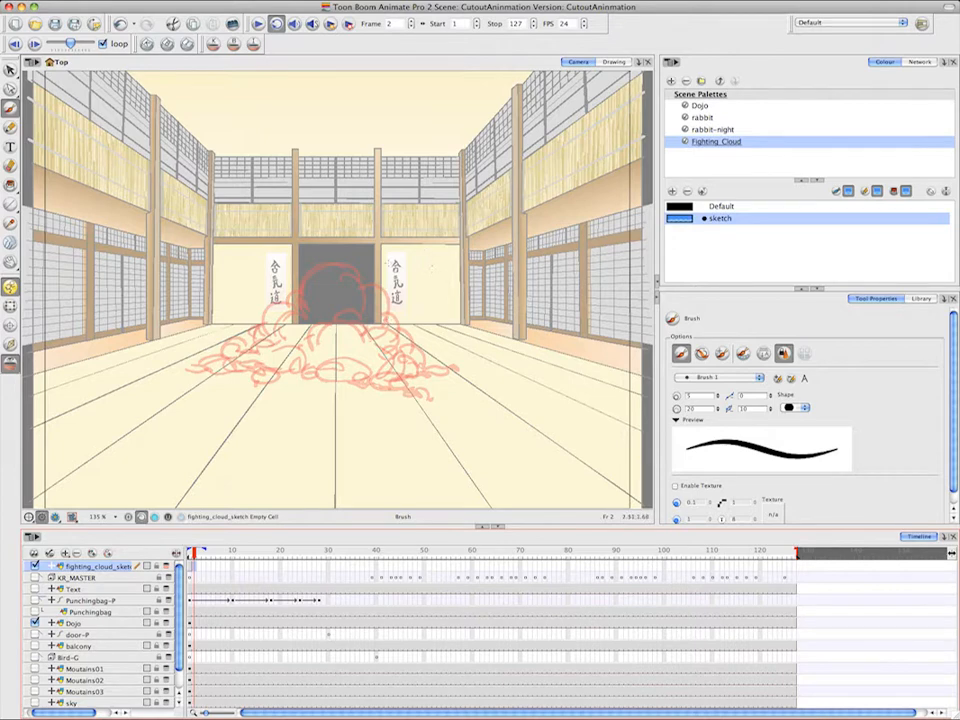
mouse_move(352, 257)
left_mouse_down()
mouse_move(318, 275)
mouse_move(317, 292)
mouse_move(315, 250)
mouse_move(359, 265)
mouse_move(350, 284)
mouse_move(365, 292)
mouse_move(405, 294)
mouse_move(397, 287)
mouse_move(392, 328)
mouse_move(418, 311)
left_mouse_up()
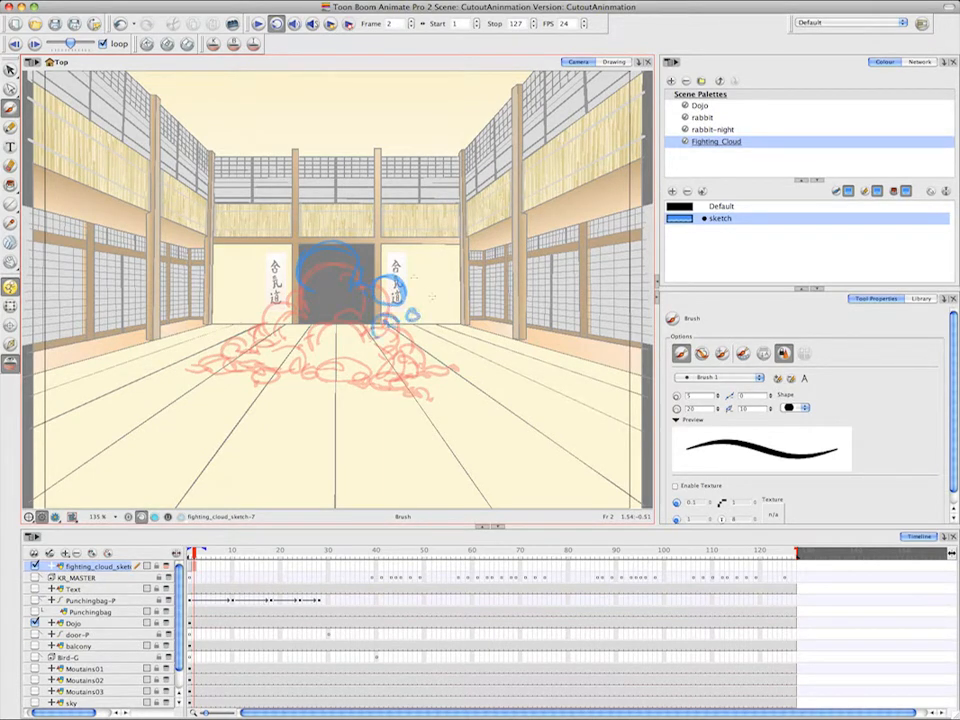
mouse_move(268, 283)
left_mouse_down()
mouse_move(259, 336)
mouse_move(287, 336)
mouse_move(249, 332)
mouse_move(310, 291)
mouse_move(300, 344)
mouse_move(364, 332)
mouse_move(334, 314)
mouse_move(322, 344)
mouse_move(345, 300)
mouse_move(337, 300)
mouse_move(397, 366)
mouse_move(399, 382)
mouse_move(386, 386)
mouse_move(414, 392)
mouse_move(309, 354)
mouse_move(414, 387)
mouse_move(281, 364)
left_mouse_up()
mouse_move(275, 369)
left_mouse_down()
mouse_move(249, 369)
mouse_move(272, 376)
mouse_move(262, 380)
mouse_move(189, 372)
mouse_move(199, 358)
mouse_move(240, 345)
mouse_move(248, 358)
mouse_move(225, 366)
left_mouse_up()
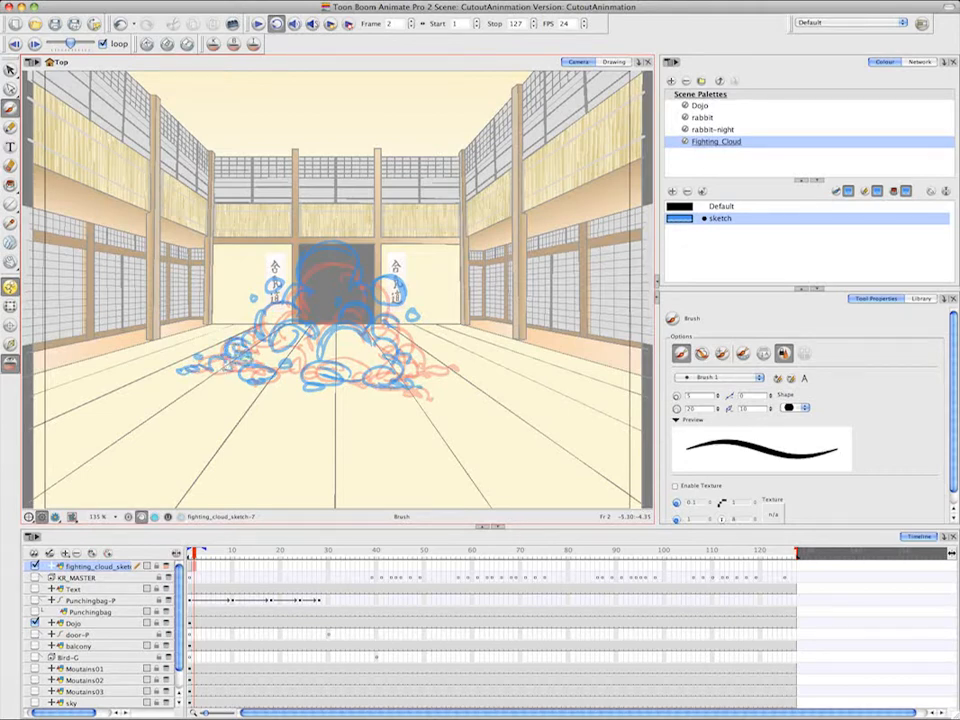
mouse_move(408, 350)
left_mouse_down()
mouse_move(444, 369)
mouse_move(427, 339)
left_mouse_up()
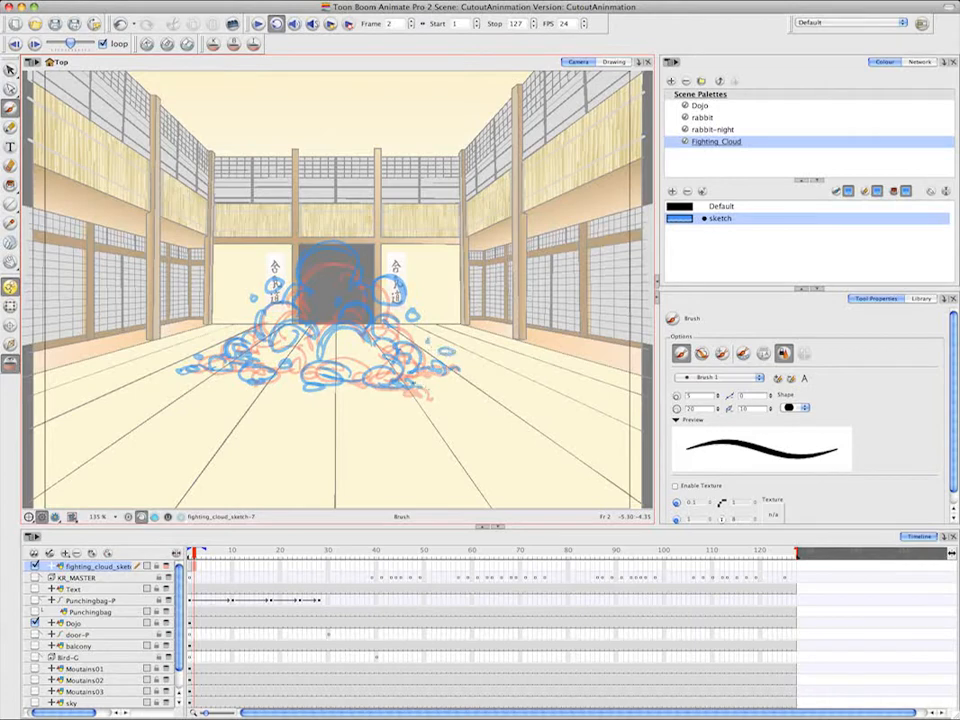
left_click_drag(413, 383, 430, 395)
left_click_drag(371, 346, 362, 368)
Sketch the third cloud drawing on frame 3 over the onion skin, raising the top puff and scattering small detached puffs around the cloud
key("period")
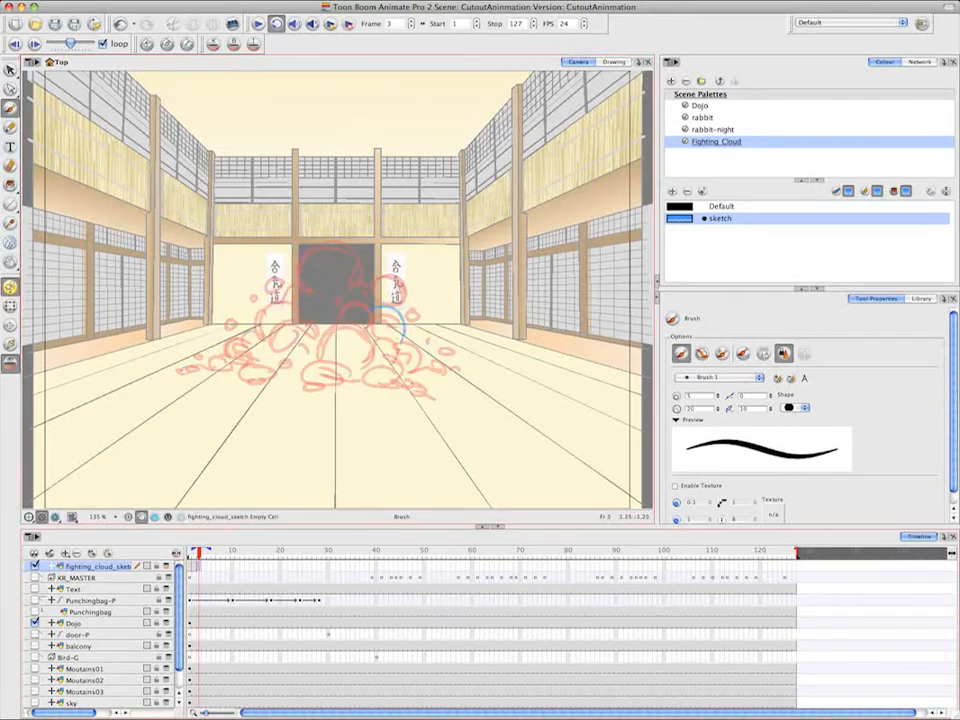
left_click_drag(377, 318, 403, 343)
left_click_drag(411, 278, 404, 289)
mouse_move(323, 229)
left_mouse_down()
mouse_move(304, 263)
mouse_move(316, 264)
mouse_move(327, 240)
mouse_move(347, 248)
left_mouse_up()
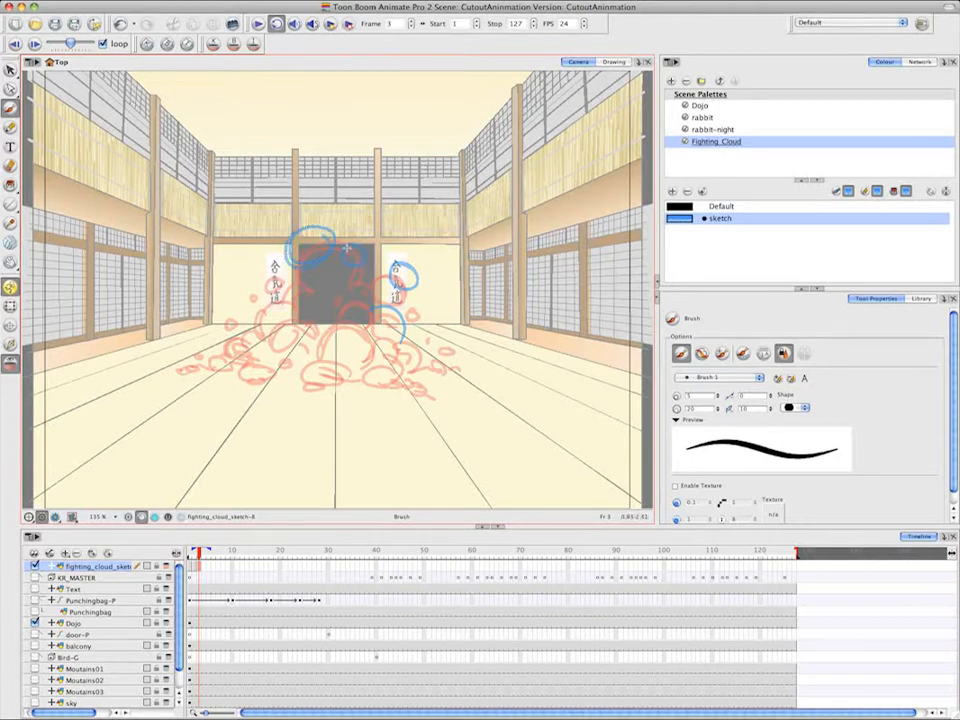
mouse_move(304, 285)
left_mouse_down()
mouse_move(342, 251)
mouse_move(356, 280)
mouse_move(337, 261)
mouse_move(313, 280)
left_mouse_up()
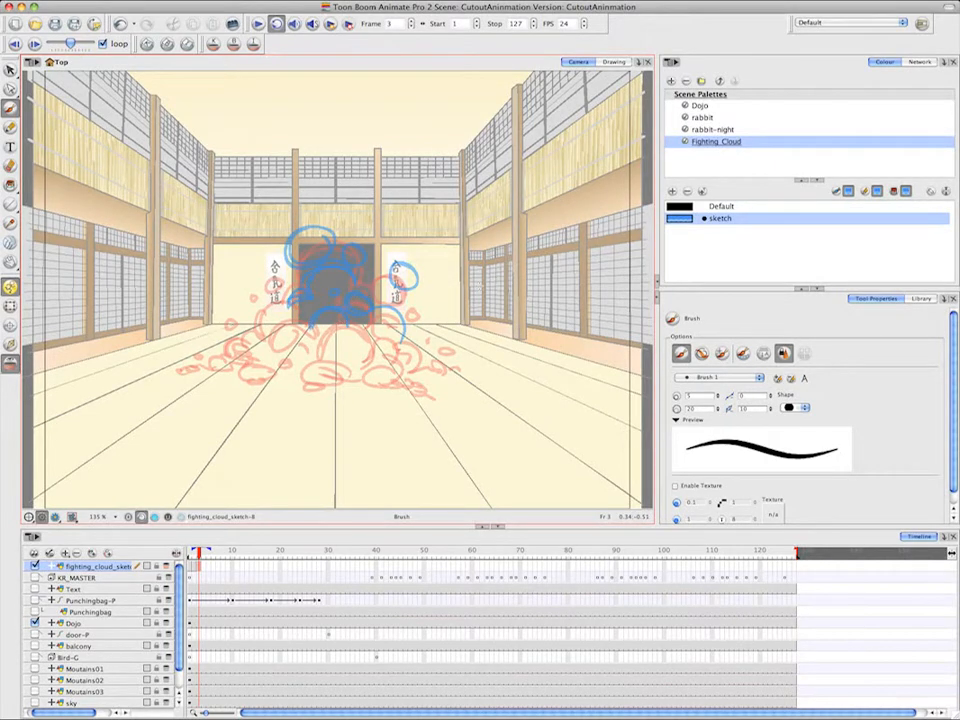
mouse_move(344, 328)
left_mouse_down()
mouse_move(376, 349)
mouse_move(318, 340)
mouse_move(316, 366)
mouse_move(264, 355)
mouse_move(291, 362)
left_mouse_up()
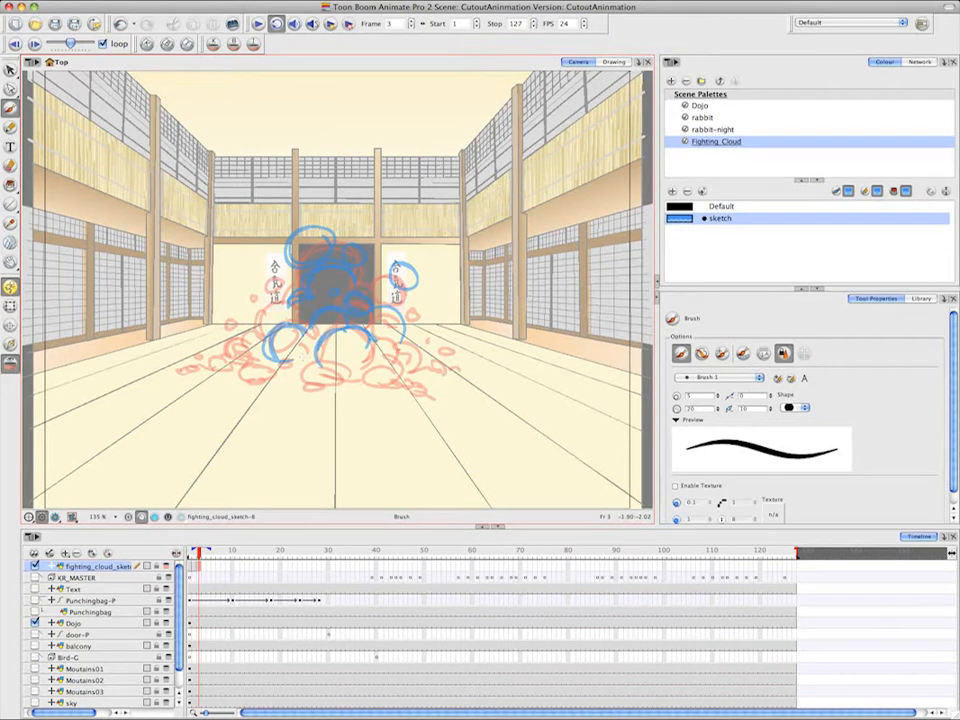
left_click_drag(291, 309, 252, 336)
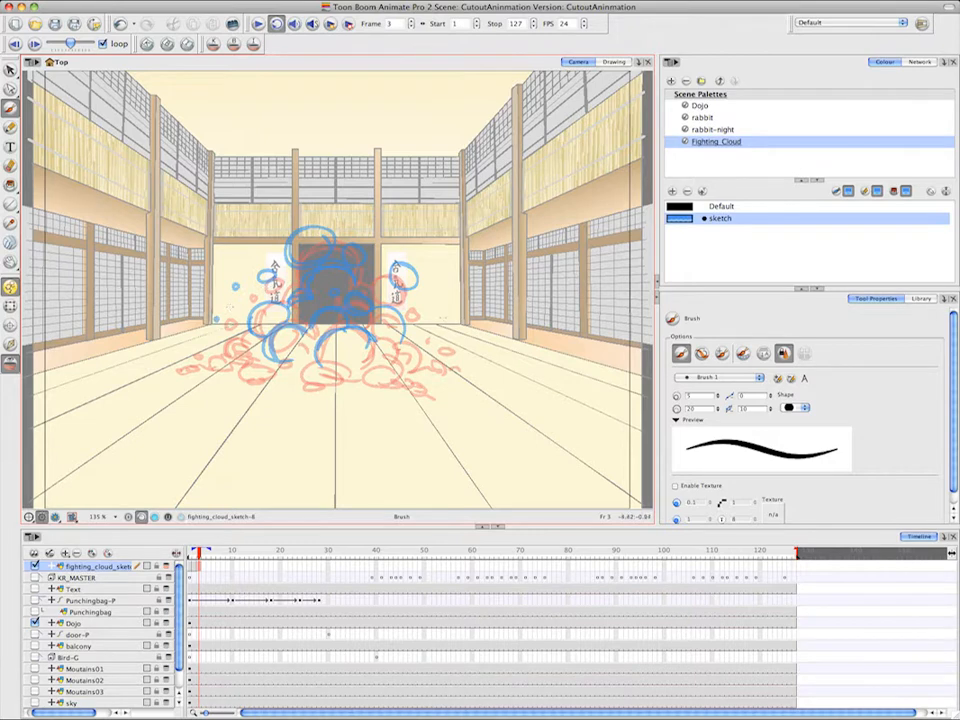
left_click_drag(437, 304, 438, 304)
mouse_move(419, 329)
left_mouse_down()
mouse_move(425, 364)
mouse_move(440, 367)
mouse_move(408, 373)
mouse_move(470, 360)
mouse_move(372, 376)
mouse_move(405, 368)
left_mouse_up()
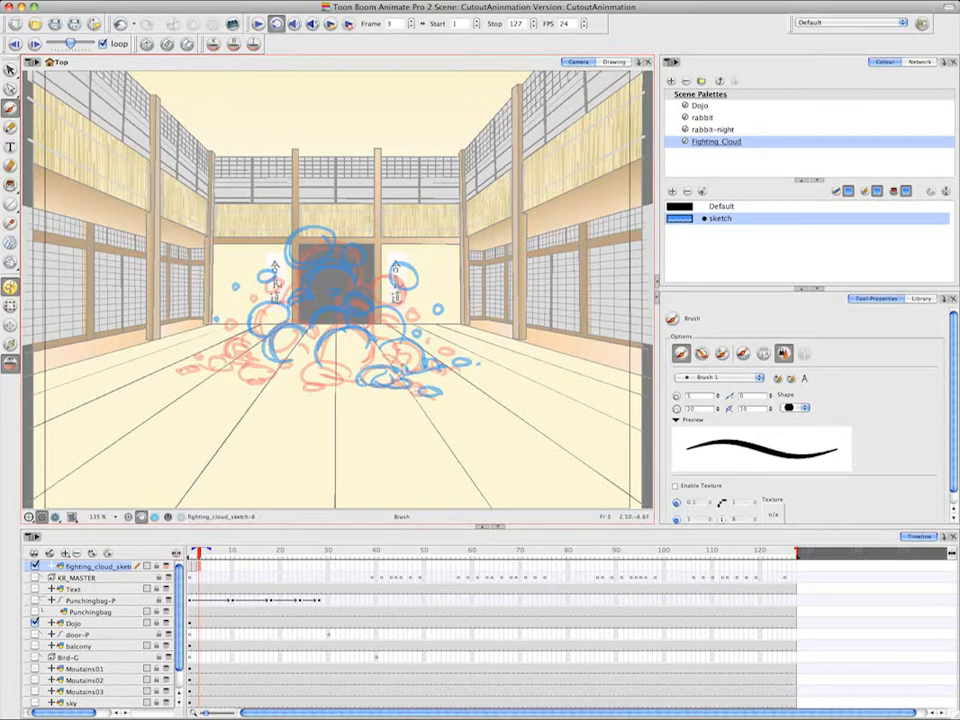
left_click_drag(336, 366, 294, 389)
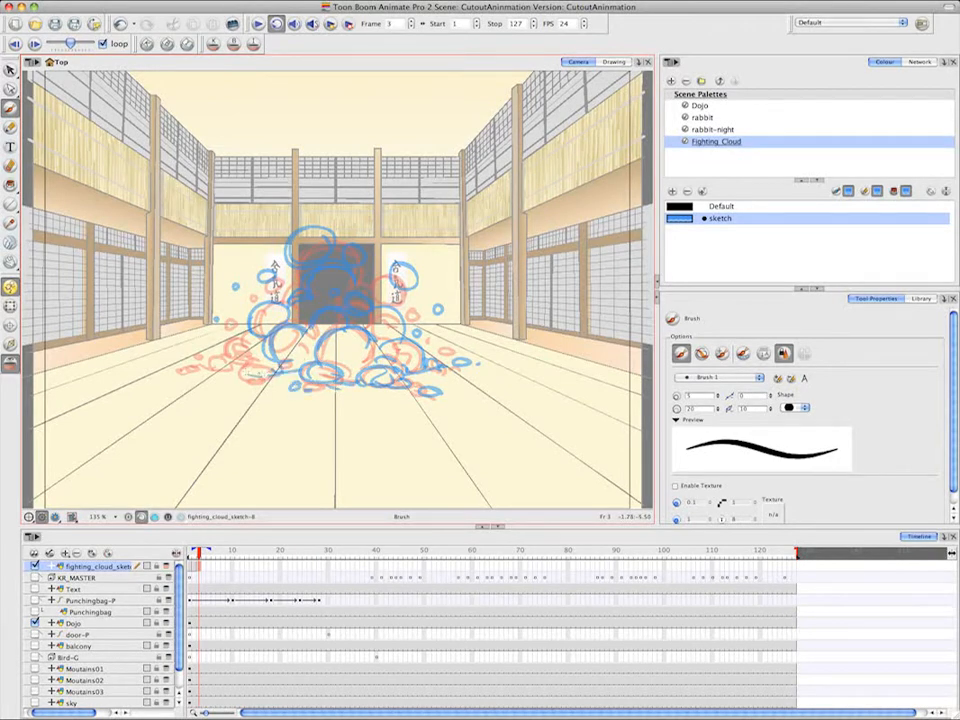
mouse_move(254, 374)
left_mouse_down()
mouse_move(236, 376)
mouse_move(242, 381)
mouse_move(224, 349)
left_mouse_up()
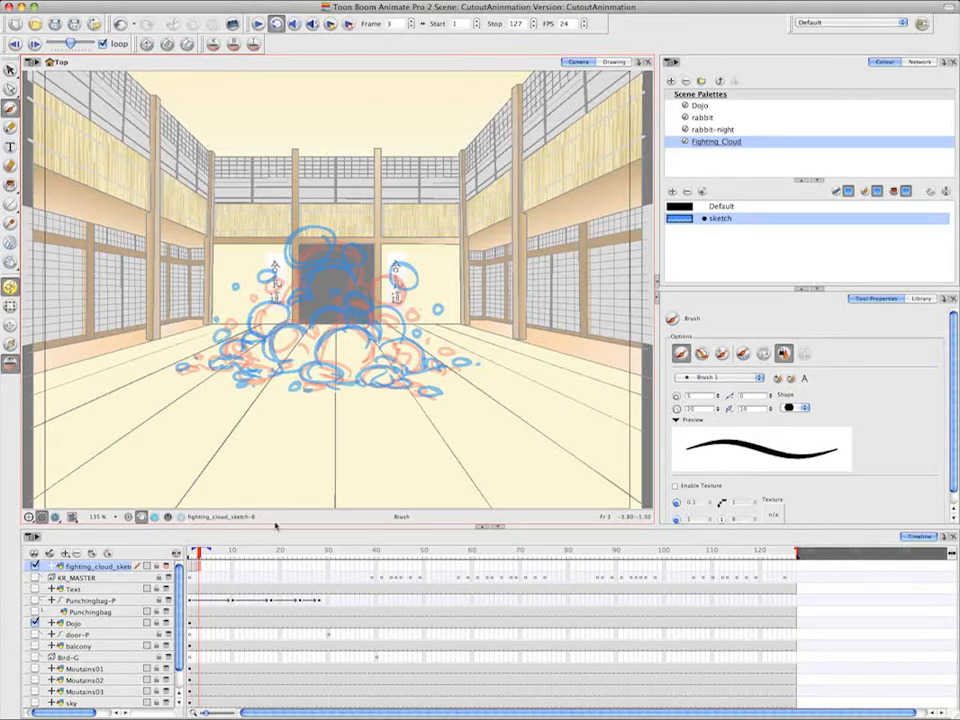
Sketch the fourth cloud drawing on frame 4, with round puffs floating farther above and beside a rounded main cloud
key("period")
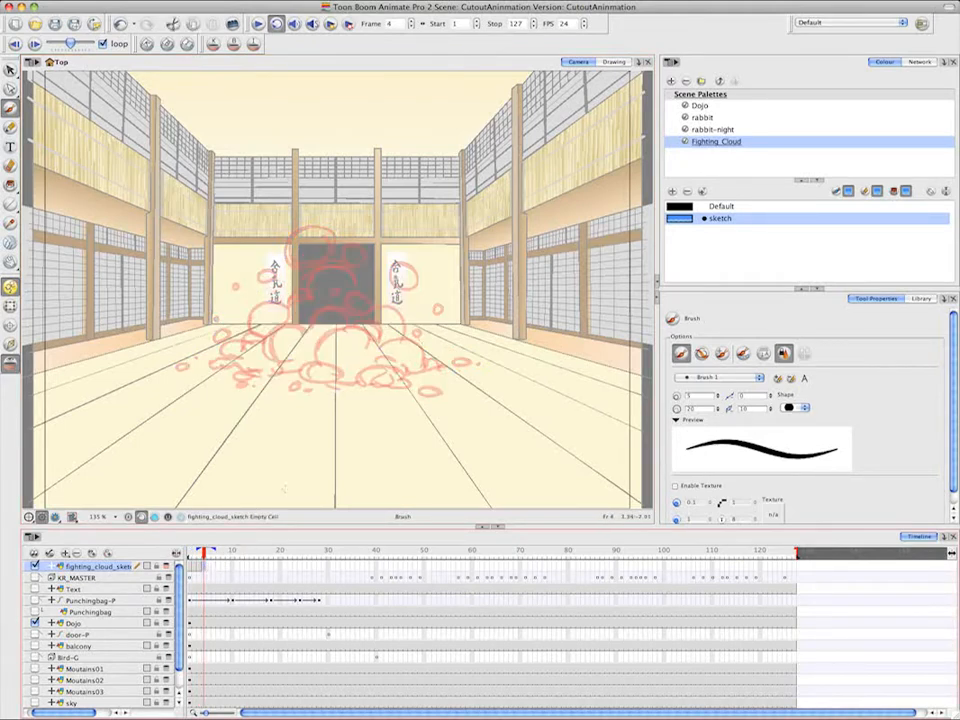
mouse_move(428, 254)
left_mouse_down()
mouse_move(416, 268)
mouse_move(430, 250)
left_mouse_up()
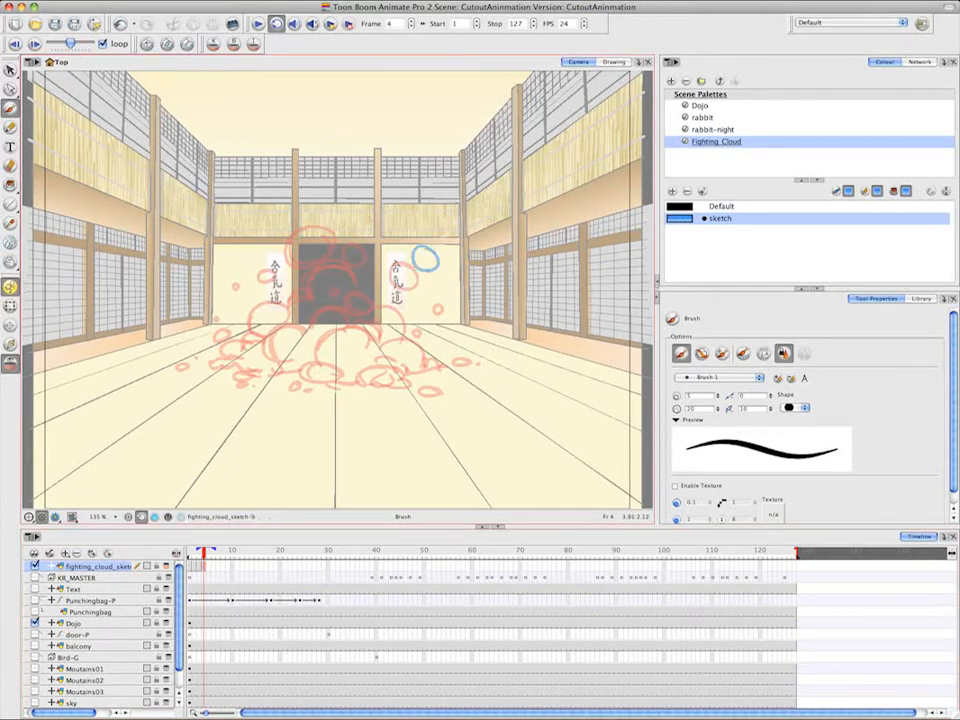
mouse_move(308, 214)
left_mouse_down()
mouse_move(285, 220)
mouse_move(300, 214)
mouse_move(356, 236)
mouse_move(367, 273)
mouse_move(420, 285)
left_mouse_up()
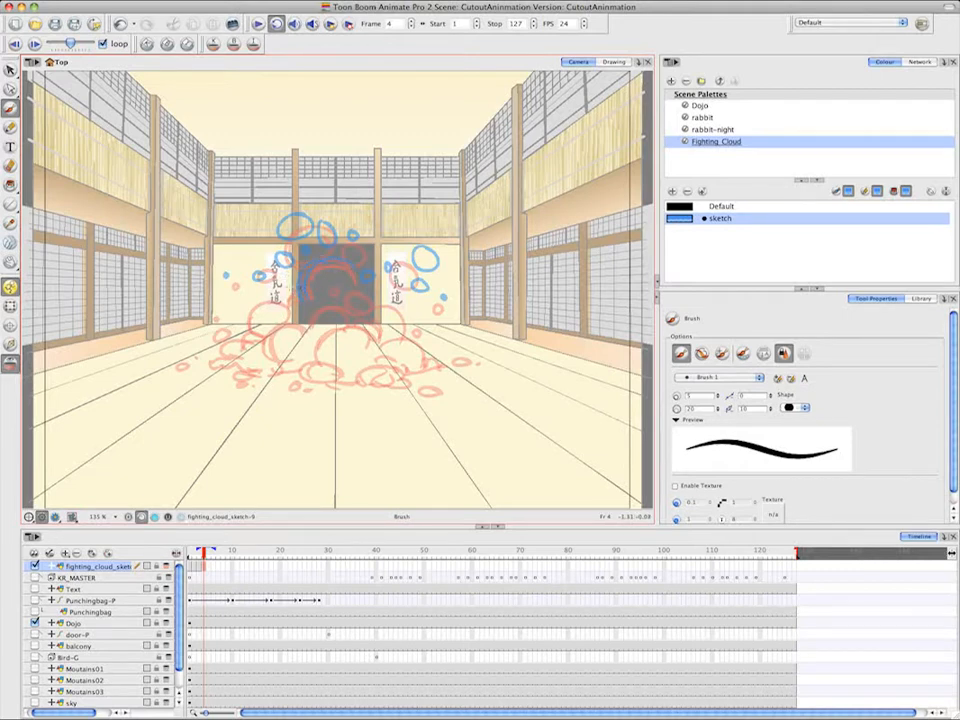
mouse_move(278, 301)
left_mouse_down()
mouse_move(298, 283)
mouse_move(268, 334)
mouse_move(283, 310)
mouse_move(256, 336)
mouse_move(243, 314)
mouse_move(344, 308)
mouse_move(323, 364)
mouse_move(296, 374)
mouse_move(396, 386)
mouse_move(390, 371)
mouse_move(415, 349)
mouse_move(402, 365)
mouse_move(464, 359)
left_mouse_up()
mouse_move(380, 309)
left_mouse_down()
mouse_move(400, 335)
mouse_move(430, 304)
left_mouse_up()
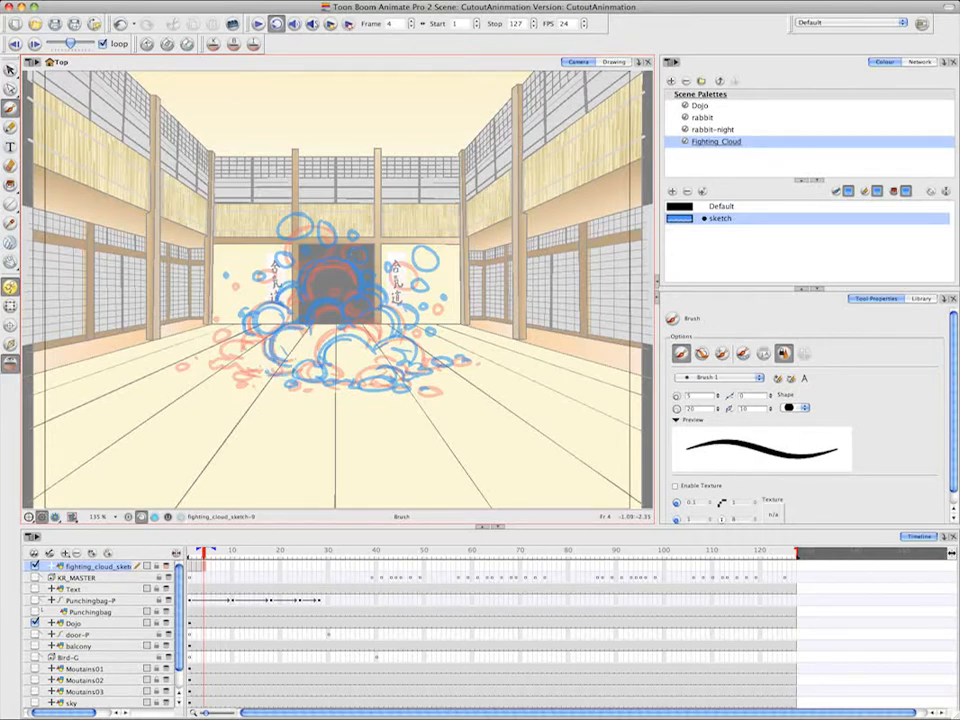
mouse_move(230, 363)
left_mouse_down()
mouse_move(200, 368)
mouse_move(216, 360)
left_mouse_up()
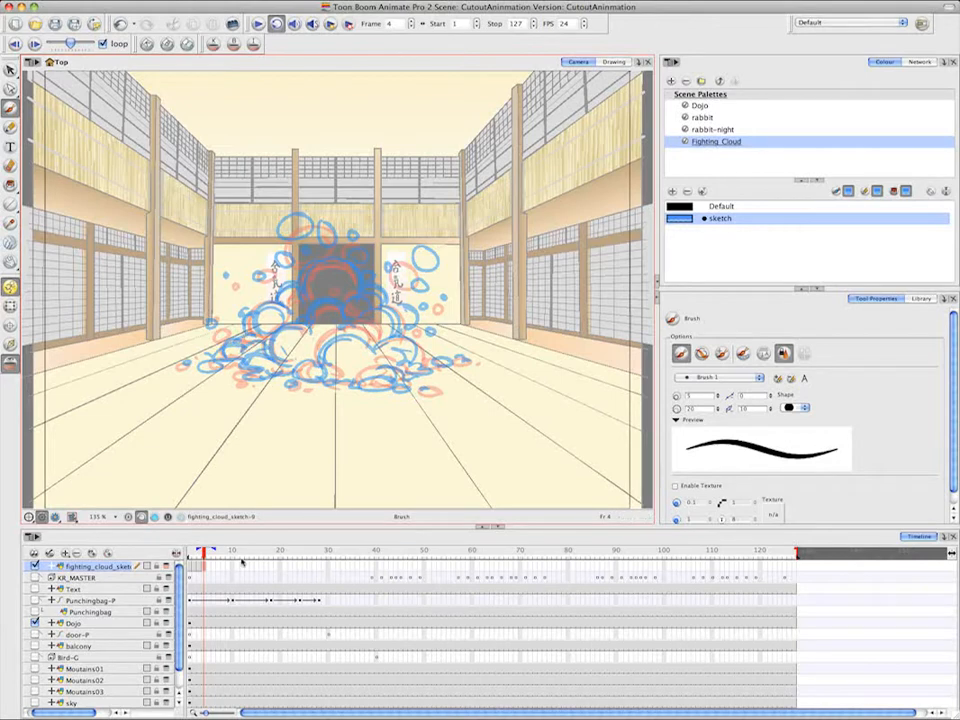
On frame 5, sketch smaller puffs drifting outward, the cloud's central dome over the doorway and the upper right billows
key("period")
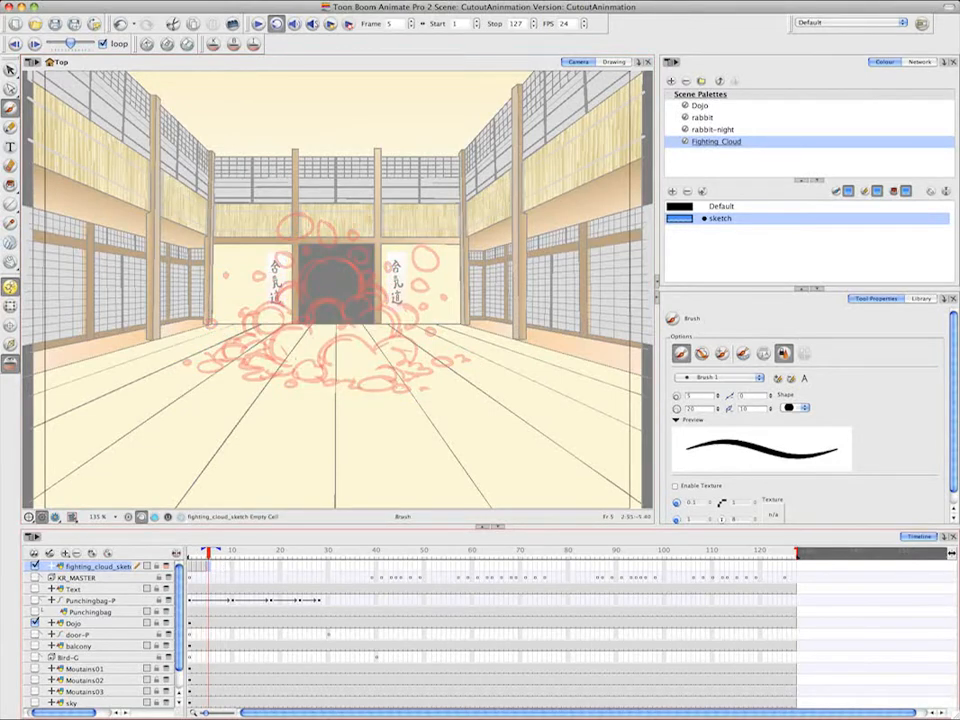
left_click_drag(290, 208, 285, 209)
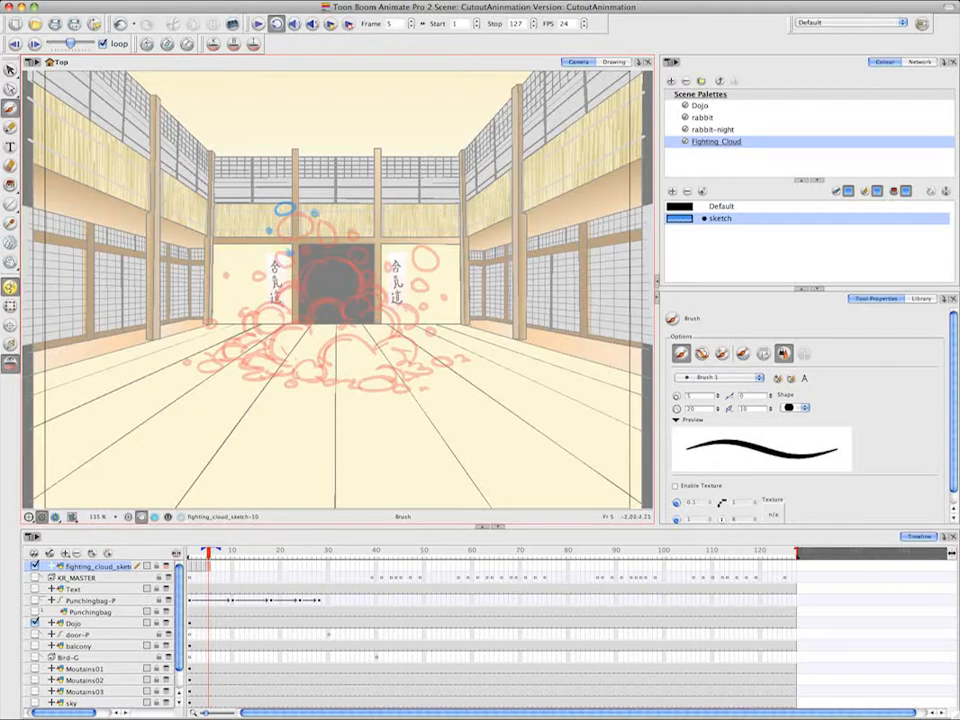
left_click_drag(443, 244, 440, 243)
left_click(389, 256)
left_click(372, 231)
left_click(363, 257)
mouse_move(352, 265)
left_mouse_down()
mouse_move(298, 294)
mouse_move(384, 304)
mouse_move(343, 315)
mouse_move(400, 333)
left_mouse_up()
left_click_drag(398, 321, 386, 304)
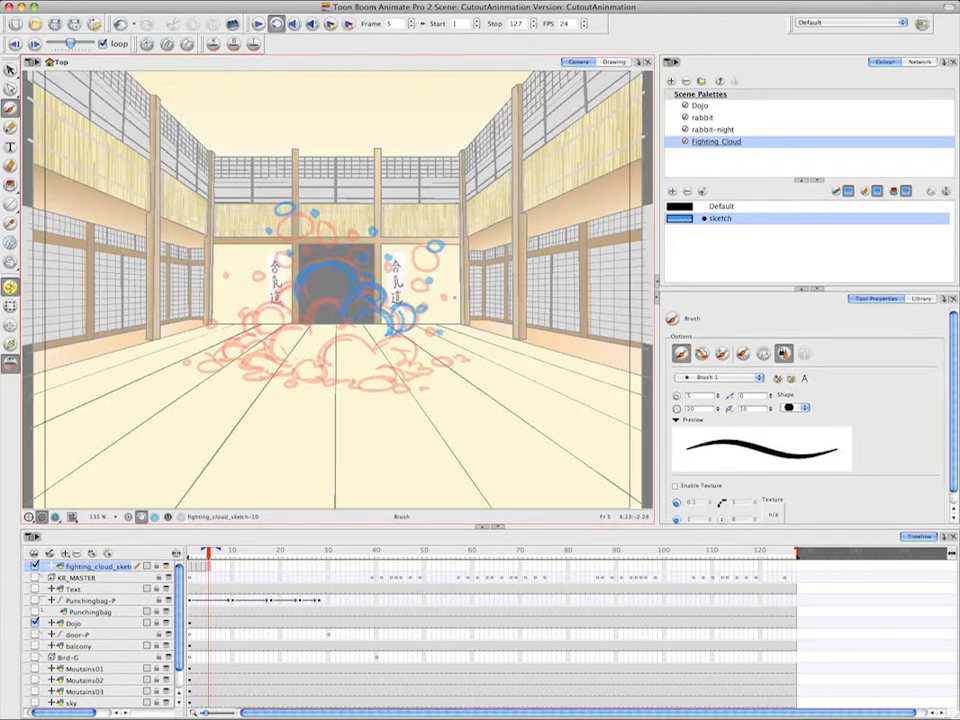
Complete the frame 5 cloud by sketching its lower right billows, base along the floor and left side
left_click_drag(450, 352, 456, 358)
mouse_move(374, 350)
left_mouse_down()
mouse_move(408, 340)
mouse_move(404, 364)
mouse_move(436, 376)
left_mouse_up()
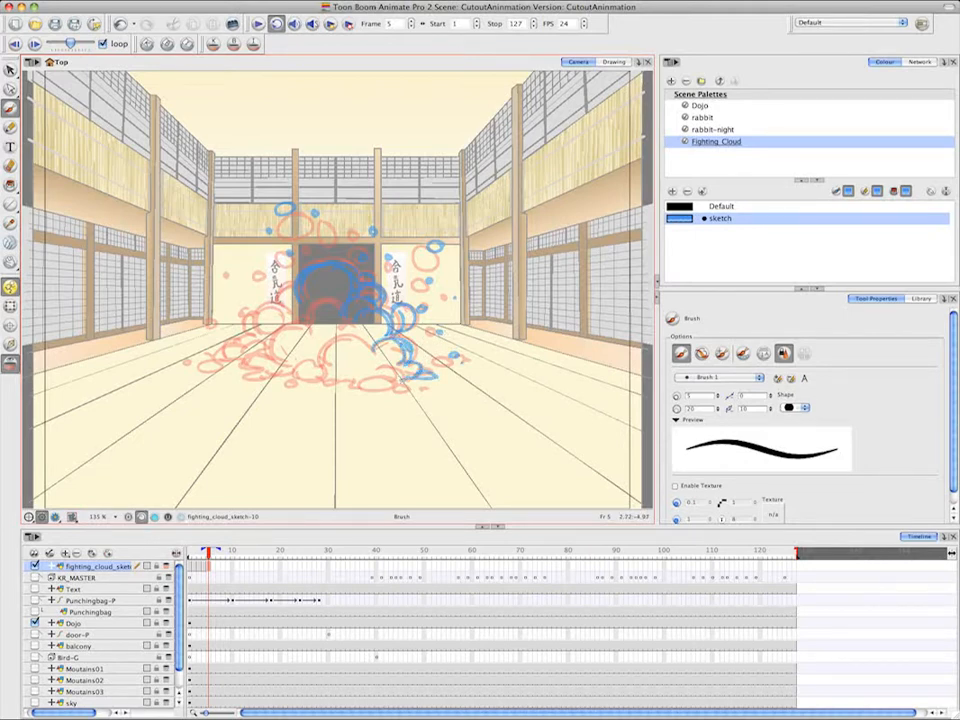
mouse_move(372, 344)
left_mouse_down()
mouse_move(321, 350)
mouse_move(331, 355)
mouse_move(323, 371)
mouse_move(380, 364)
mouse_move(391, 374)
mouse_move(343, 379)
mouse_move(398, 386)
left_mouse_up()
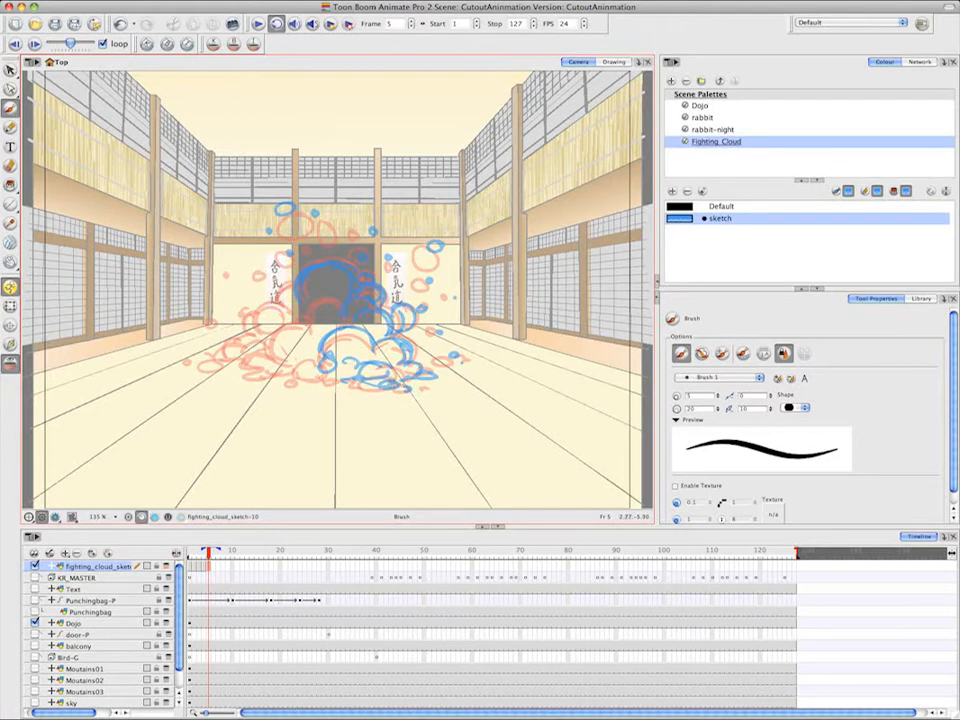
mouse_move(318, 370)
left_mouse_down()
mouse_move(288, 373)
mouse_move(302, 384)
mouse_move(246, 368)
mouse_move(232, 377)
mouse_move(262, 377)
mouse_move(250, 381)
left_mouse_up()
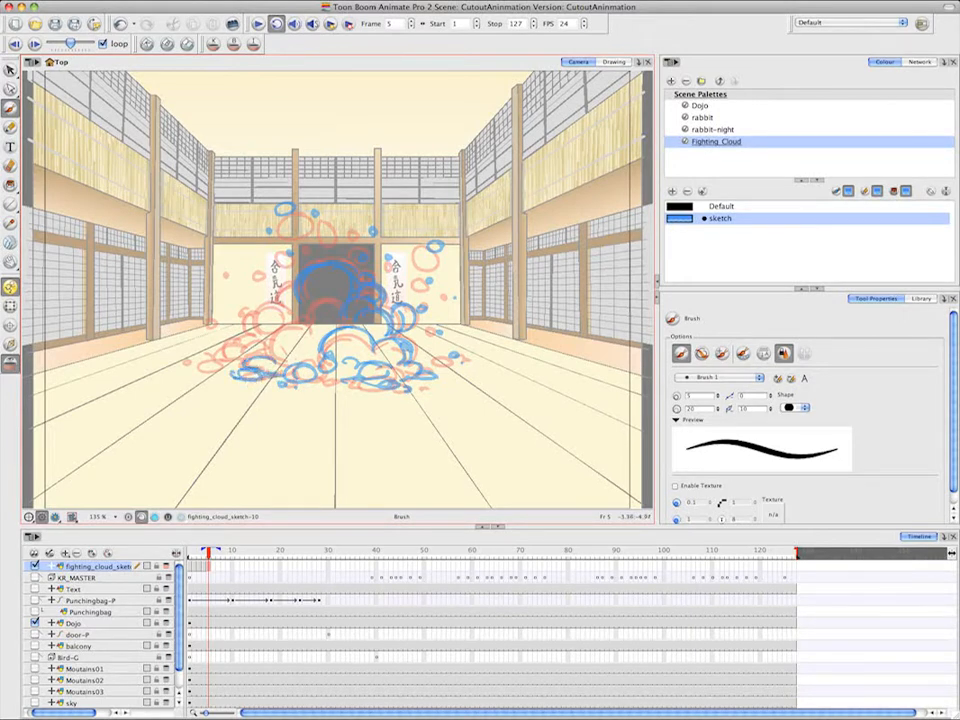
mouse_move(281, 320)
left_mouse_down()
mouse_move(260, 336)
mouse_move(272, 355)
mouse_move(300, 316)
left_mouse_up()
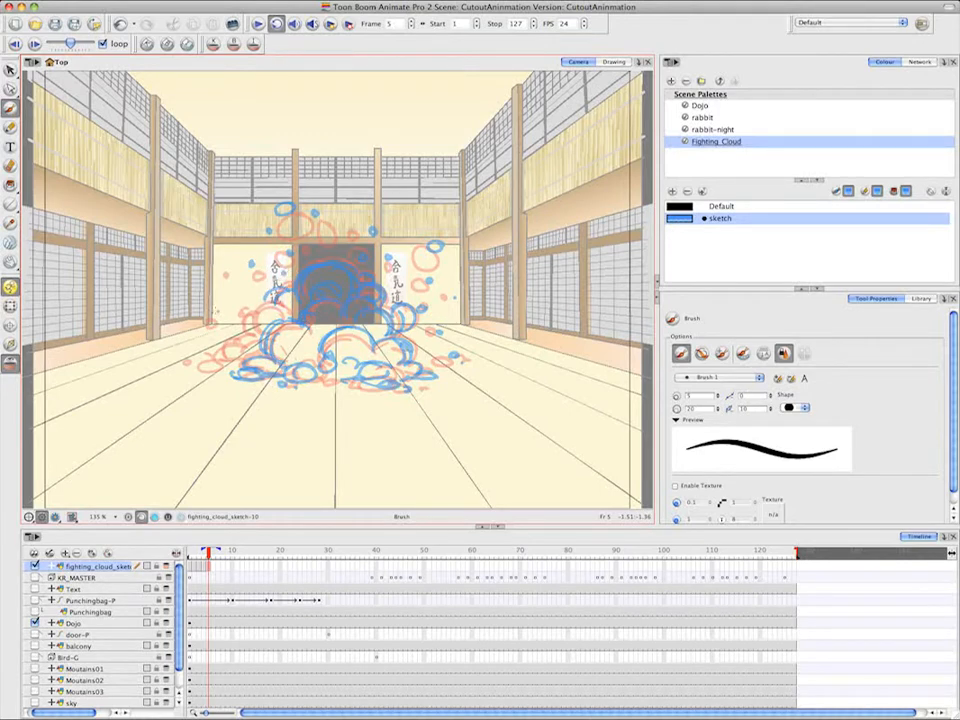
mouse_move(270, 306)
left_mouse_down()
mouse_move(251, 314)
mouse_move(255, 334)
mouse_move(228, 355)
mouse_move(197, 362)
left_mouse_up()
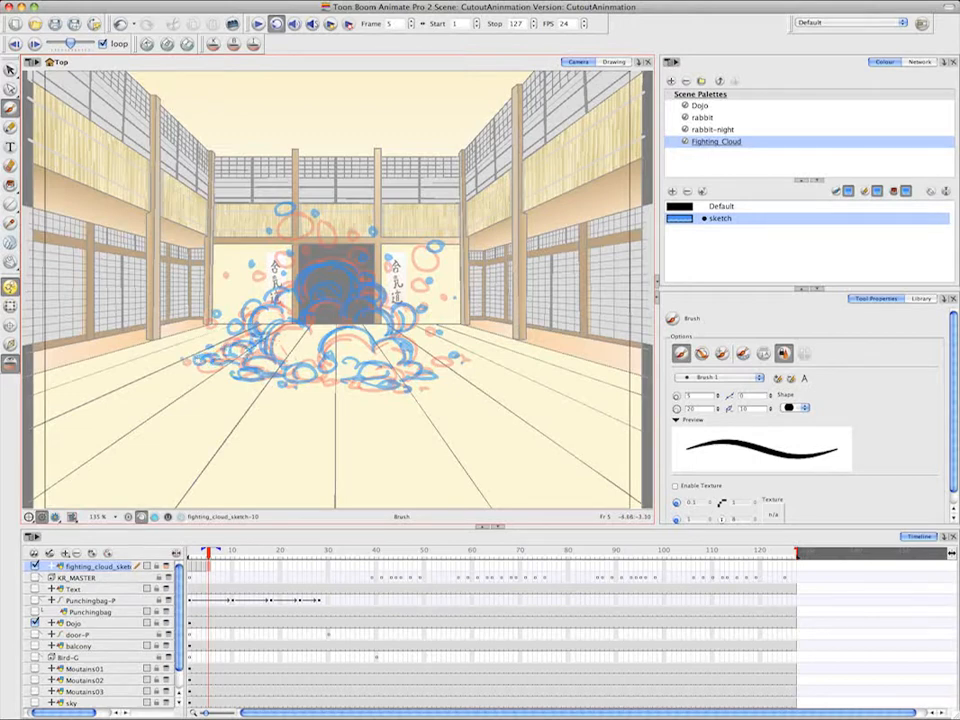
Sketch the sixth cloud drawing on frame 6, with tiny dissipating puffs above, new upper billows and a base spreading wider across the floor
key(".")
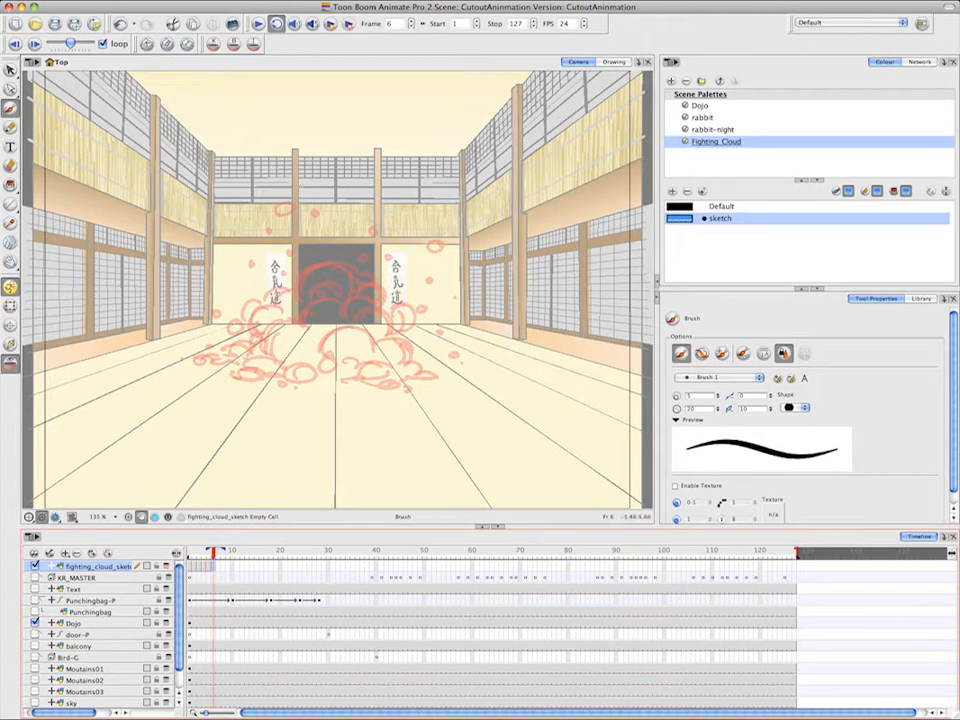
left_click(281, 197)
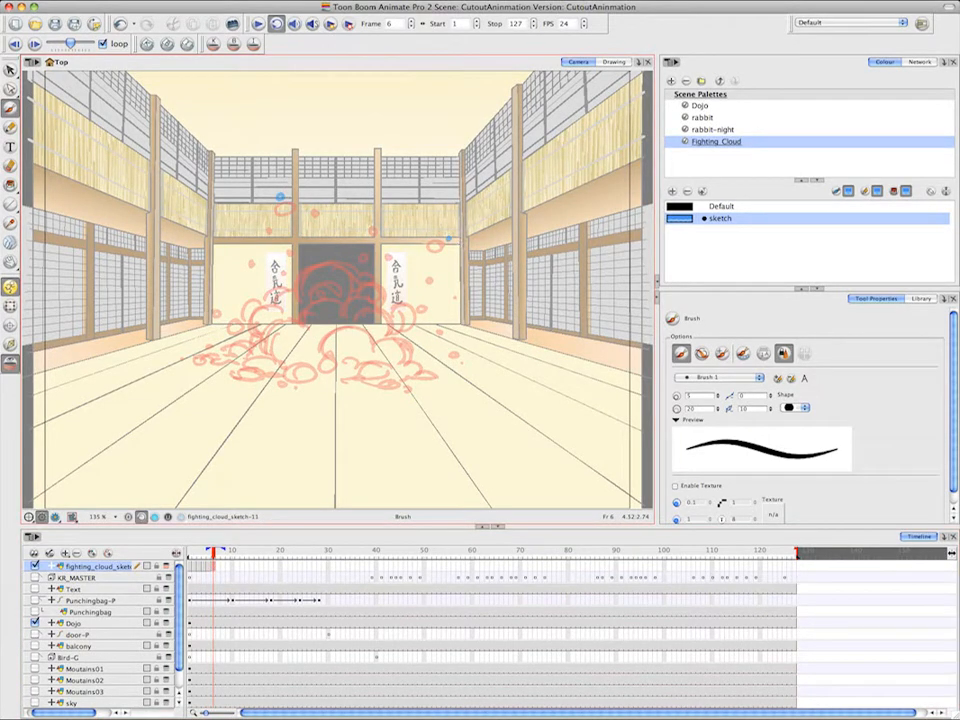
left_click_drag(298, 262, 278, 272)
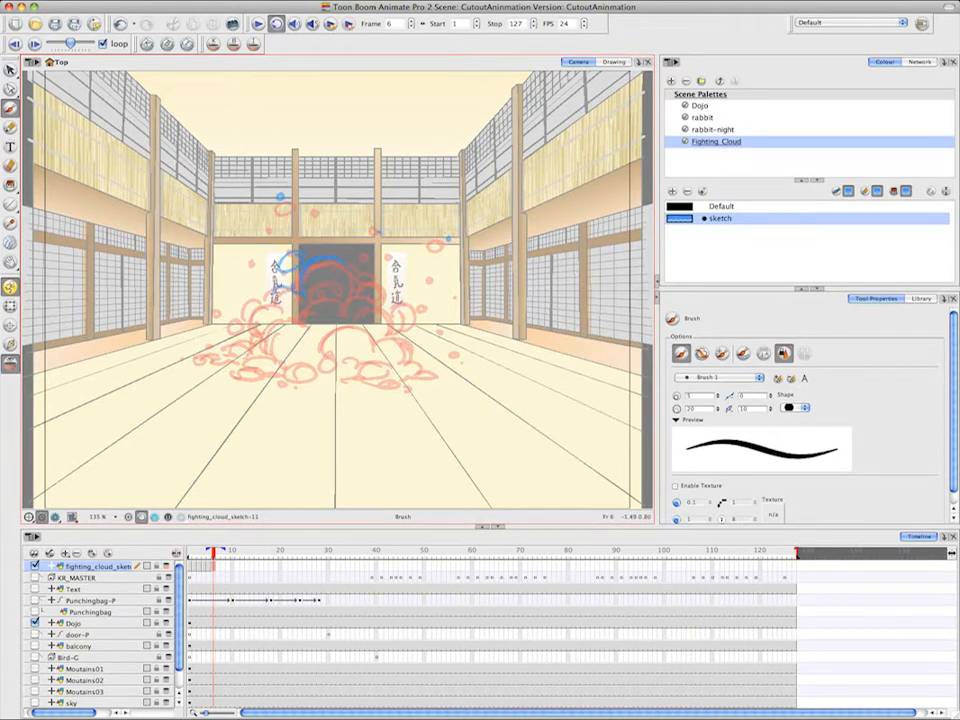
mouse_move(292, 279)
left_mouse_down()
mouse_move(270, 302)
mouse_move(272, 323)
mouse_move(323, 342)
mouse_move(353, 303)
mouse_move(340, 294)
mouse_move(352, 312)
mouse_move(398, 330)
mouse_move(390, 328)
mouse_move(406, 360)
mouse_move(390, 298)
mouse_move(379, 295)
left_mouse_up()
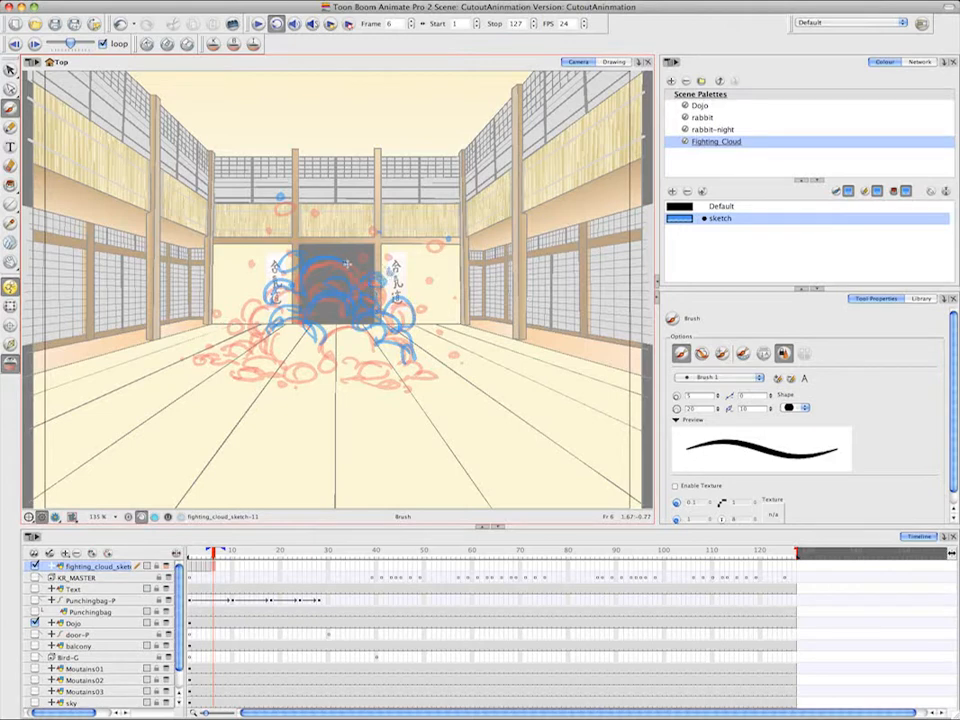
mouse_move(378, 342)
left_mouse_down()
mouse_move(332, 362)
mouse_move(356, 378)
mouse_move(392, 375)
mouse_move(410, 396)
mouse_move(426, 397)
mouse_move(440, 368)
mouse_move(409, 372)
mouse_move(466, 370)
left_mouse_up()
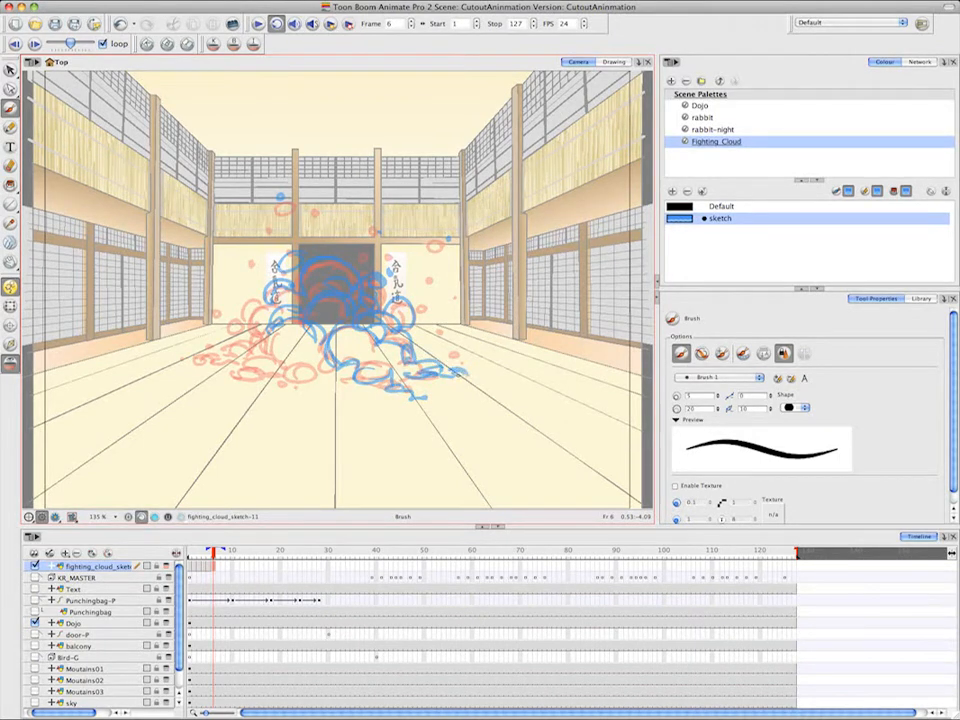
mouse_move(322, 366)
left_mouse_down()
mouse_move(276, 378)
mouse_move(276, 390)
mouse_move(222, 377)
mouse_move(243, 370)
mouse_move(275, 382)
mouse_move(300, 366)
left_mouse_up()
mouse_move(281, 322)
left_mouse_down()
mouse_move(262, 355)
mouse_move(220, 350)
mouse_move(204, 360)
left_mouse_up()
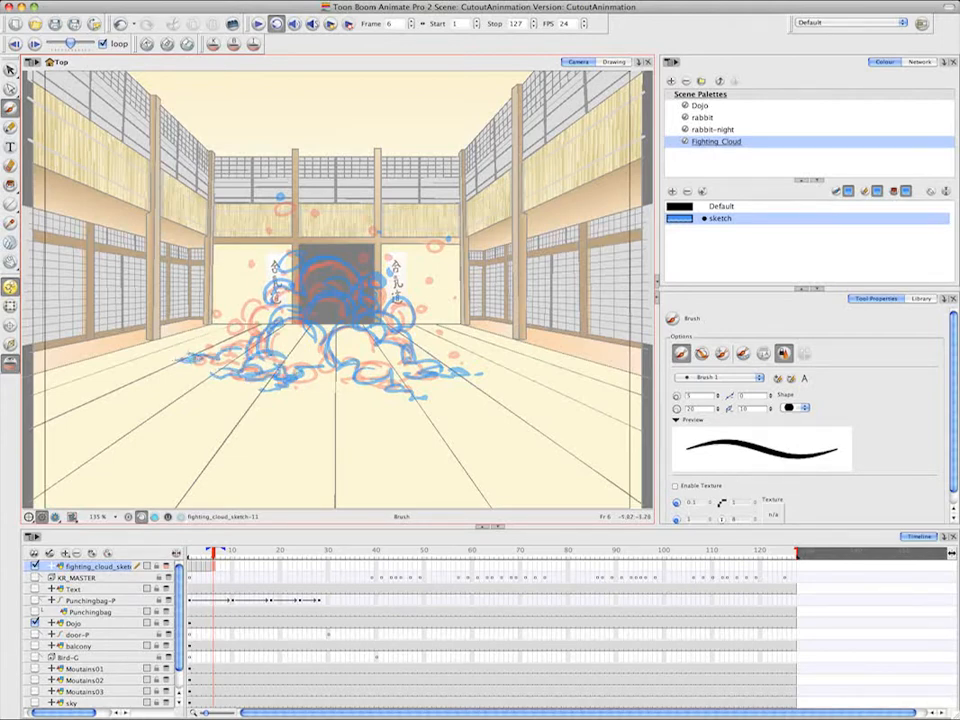
mouse_move(220, 303)
left_mouse_down()
mouse_move(212, 314)
mouse_move(240, 344)
left_mouse_up()
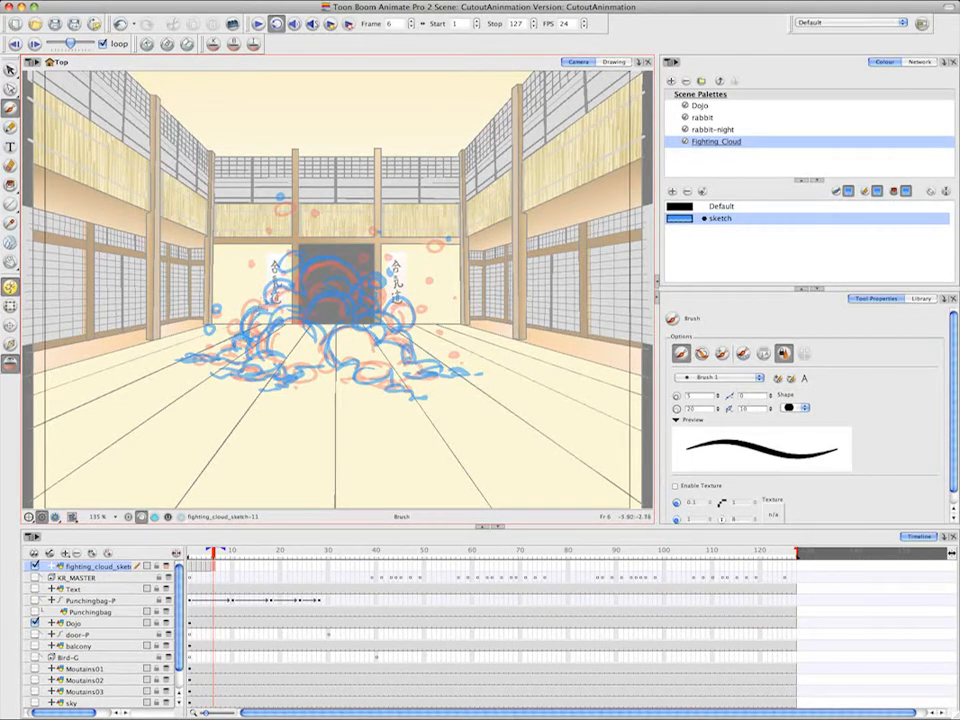
Finish the sixth cloud drawing's left side and extend the exposure of all six drawings to three frames each
left_click_drag(266, 302, 249, 298)
left_click(192, 567)
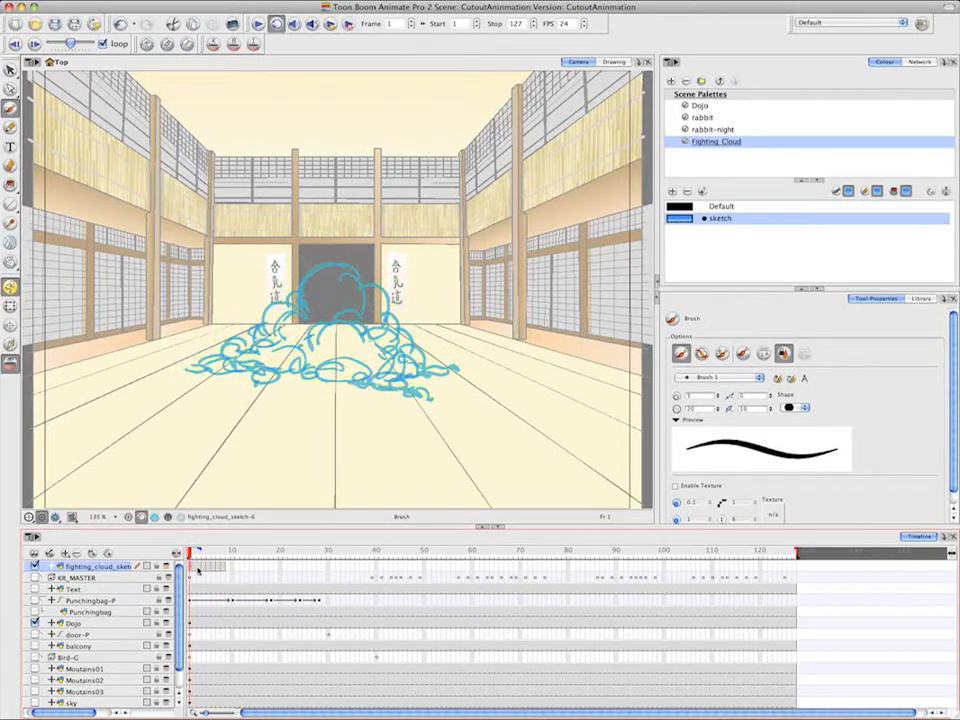
left_click_drag(198, 571, 209, 563)
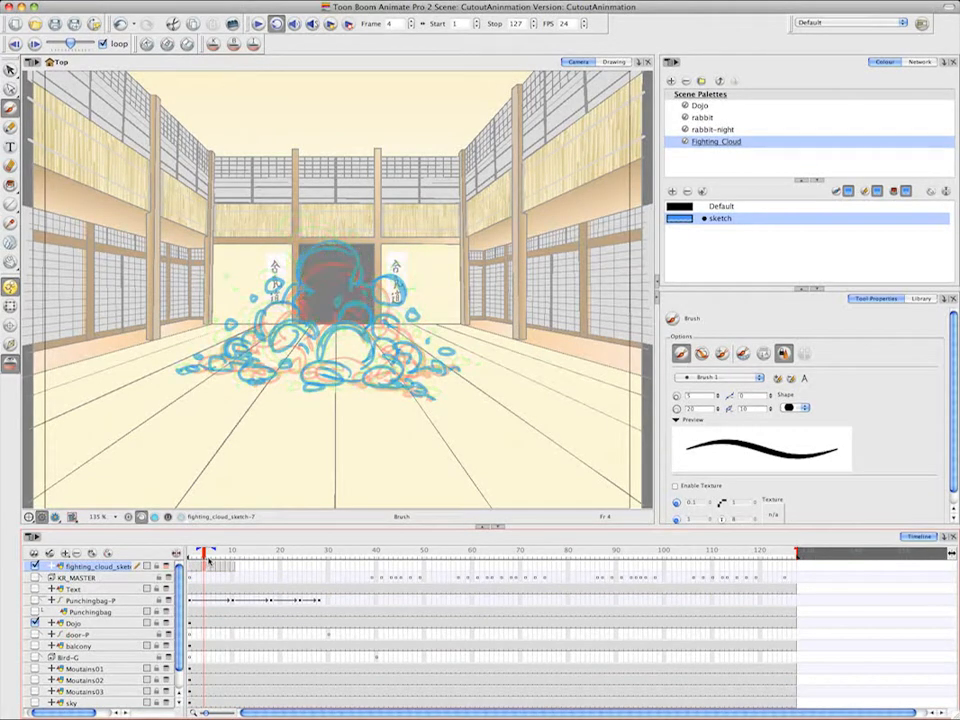
left_click(219, 567)
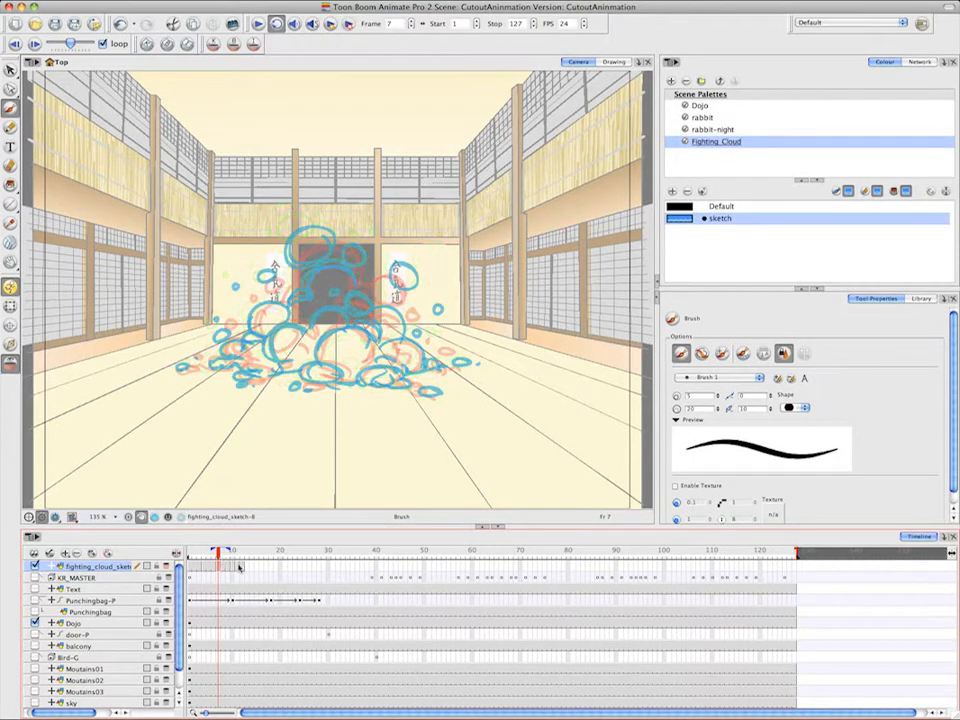
left_click(233, 555)
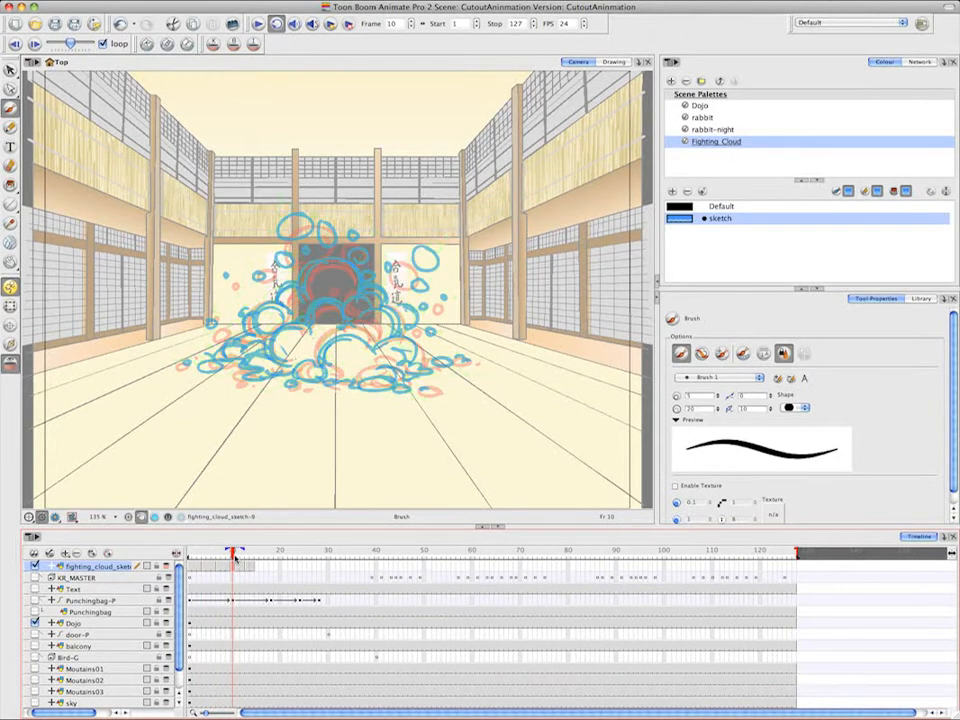
left_click(248, 558)
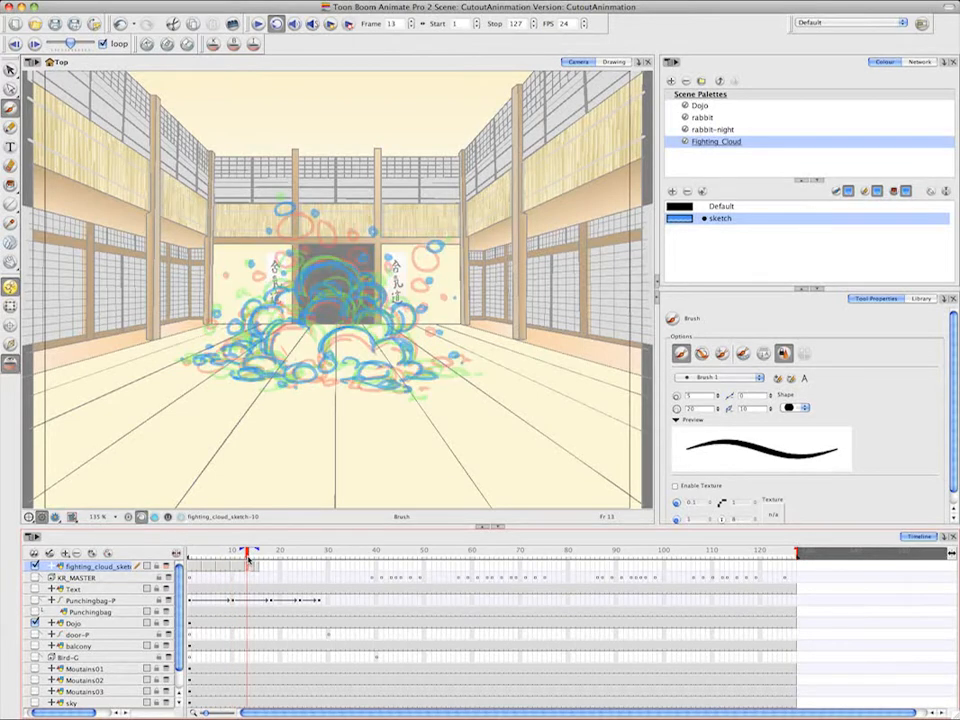
left_click(264, 558)
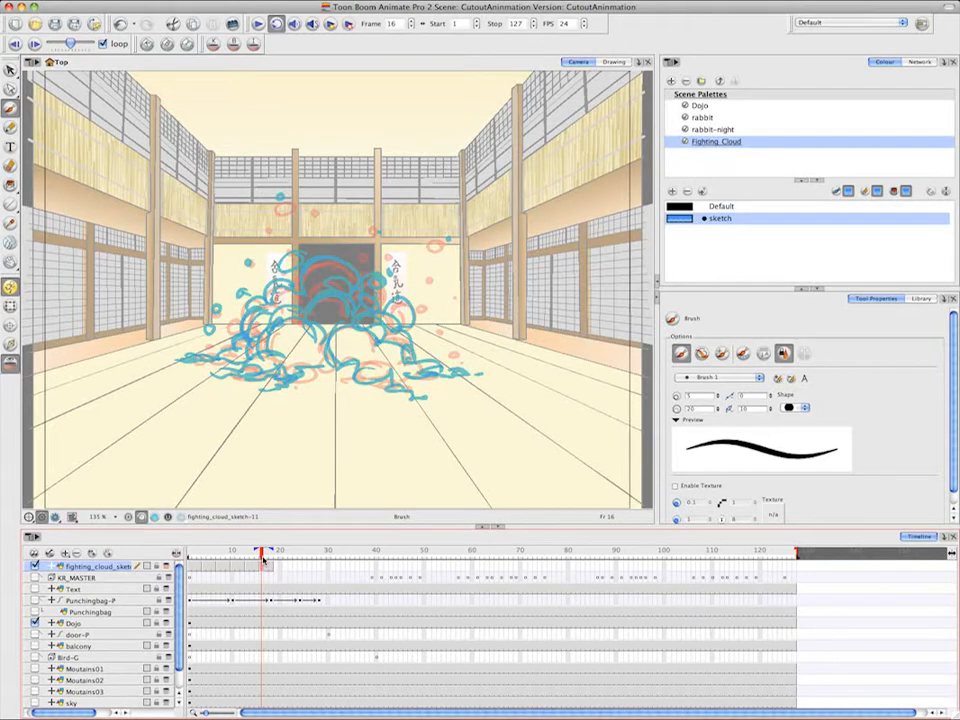
Set the playback stop to frame 18, turn off onion skin and play the cloud animation
left_click_drag(796, 557, 276, 562)
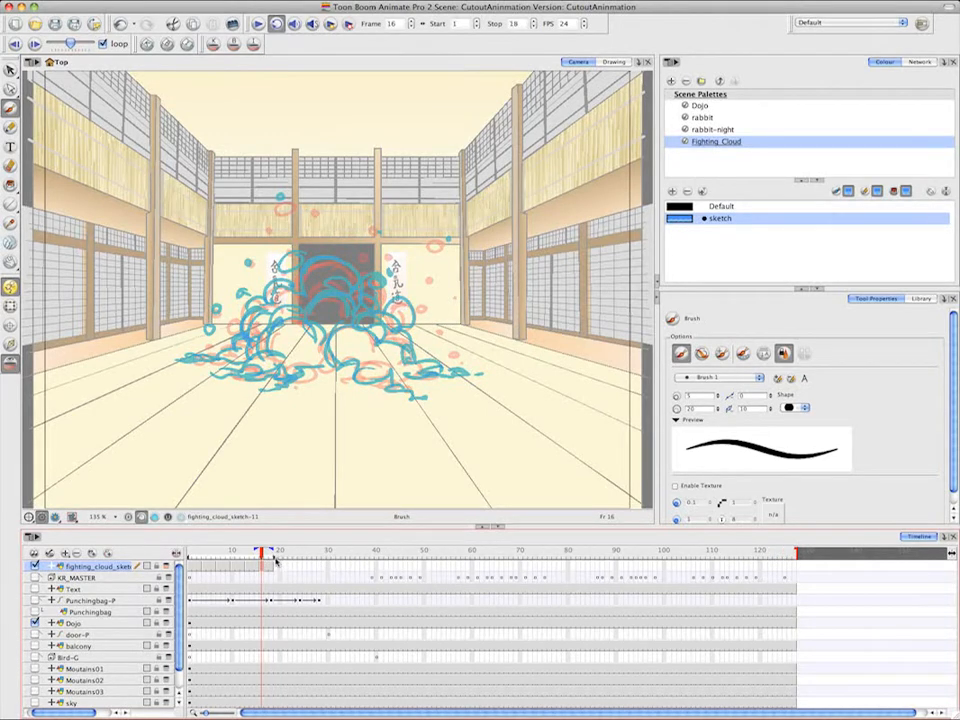
left_click(12, 361)
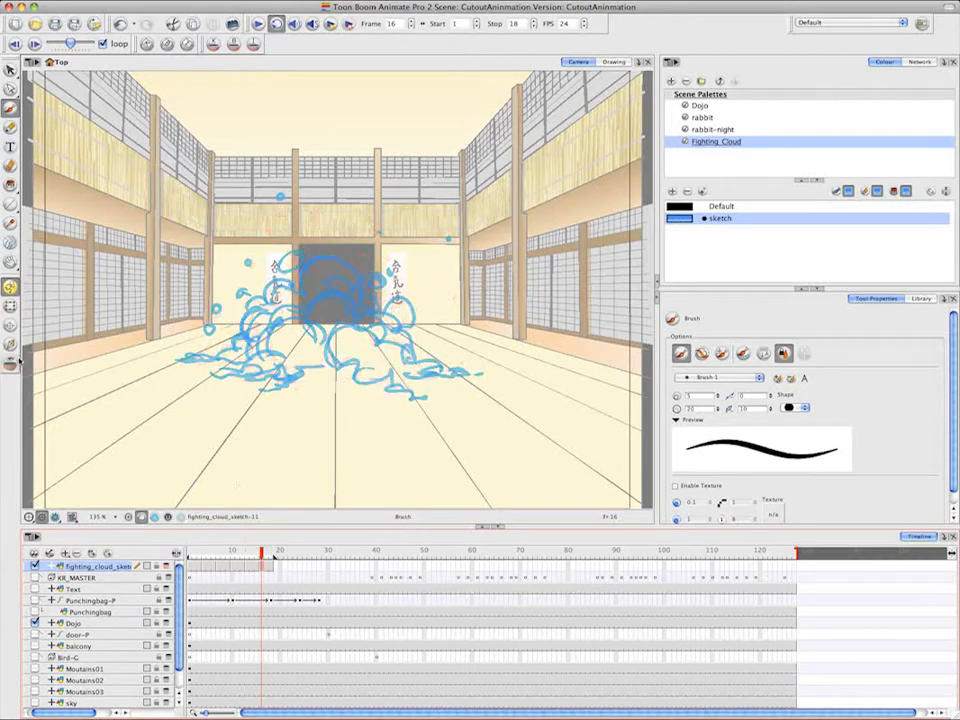
left_click(258, 23)
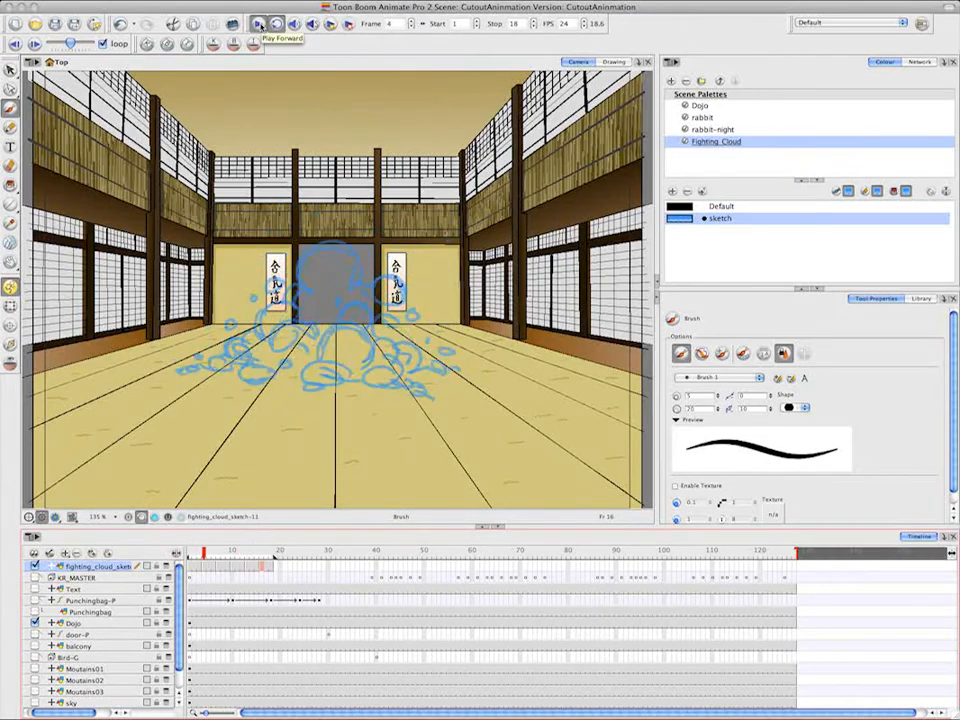
left_click(260, 25)
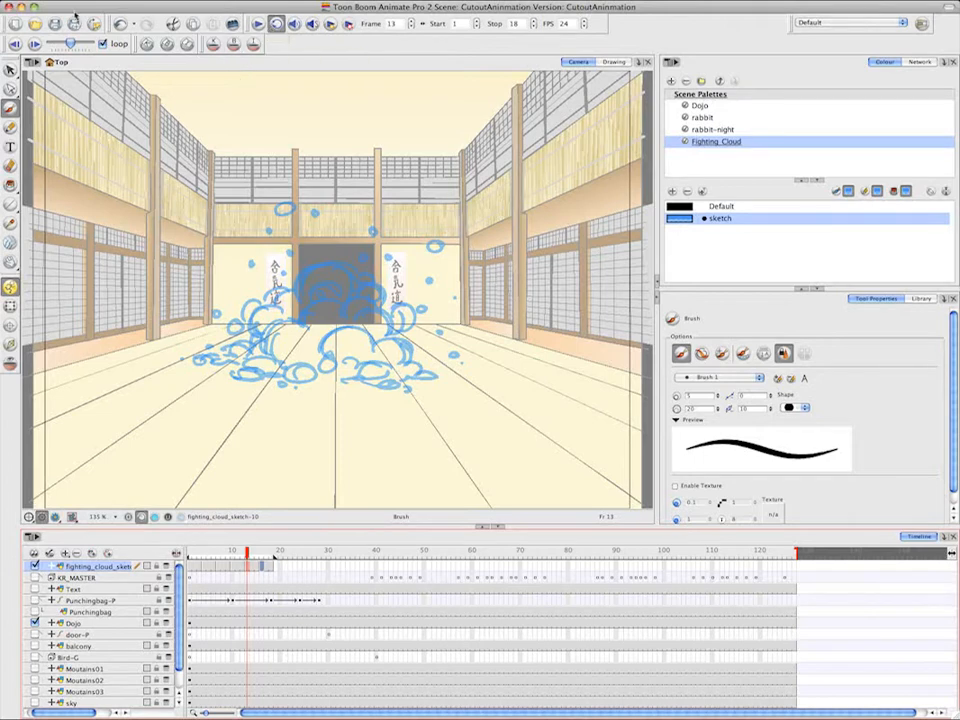
Create an empty drawing at frame 19 of the fighting cloud sketch layer
left_click(266, 566)
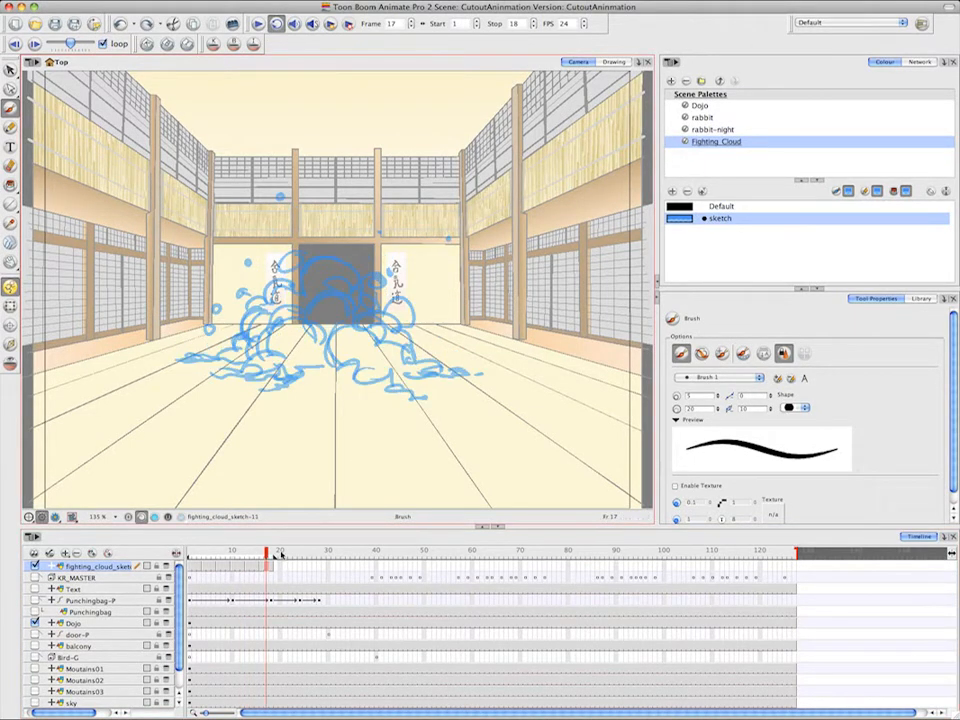
left_click(276, 567)
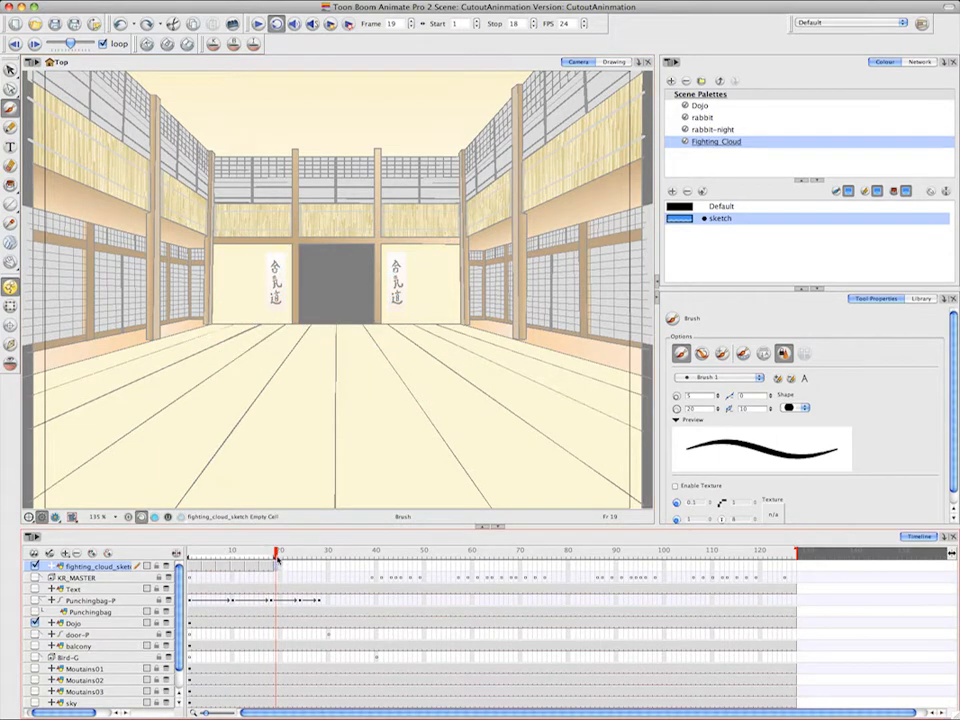
right_click(276, 570)
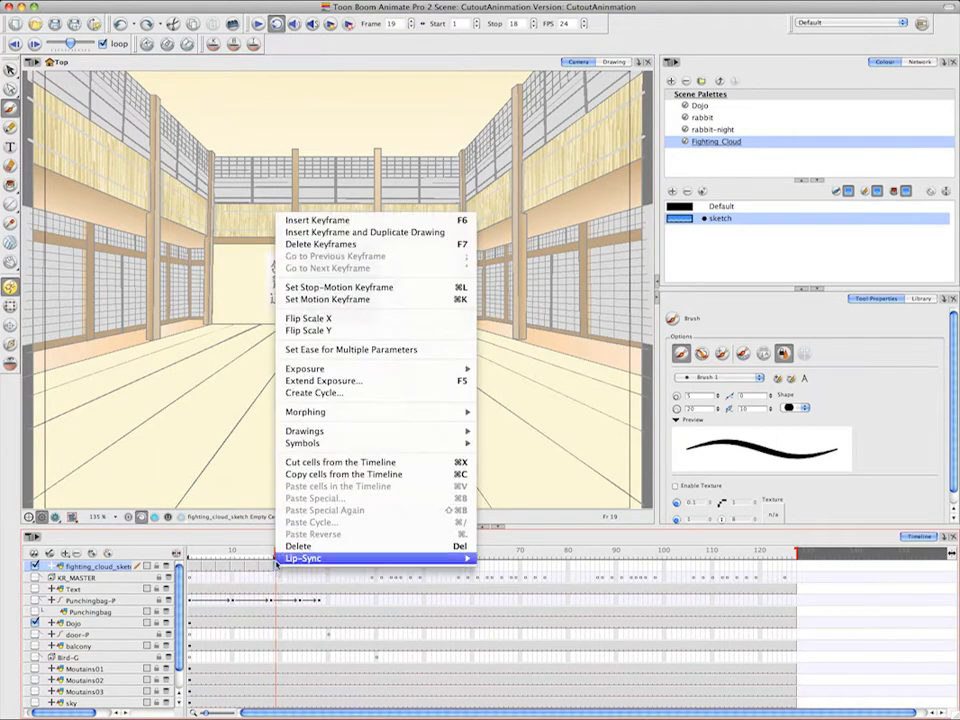
mouse_move(450, 432)
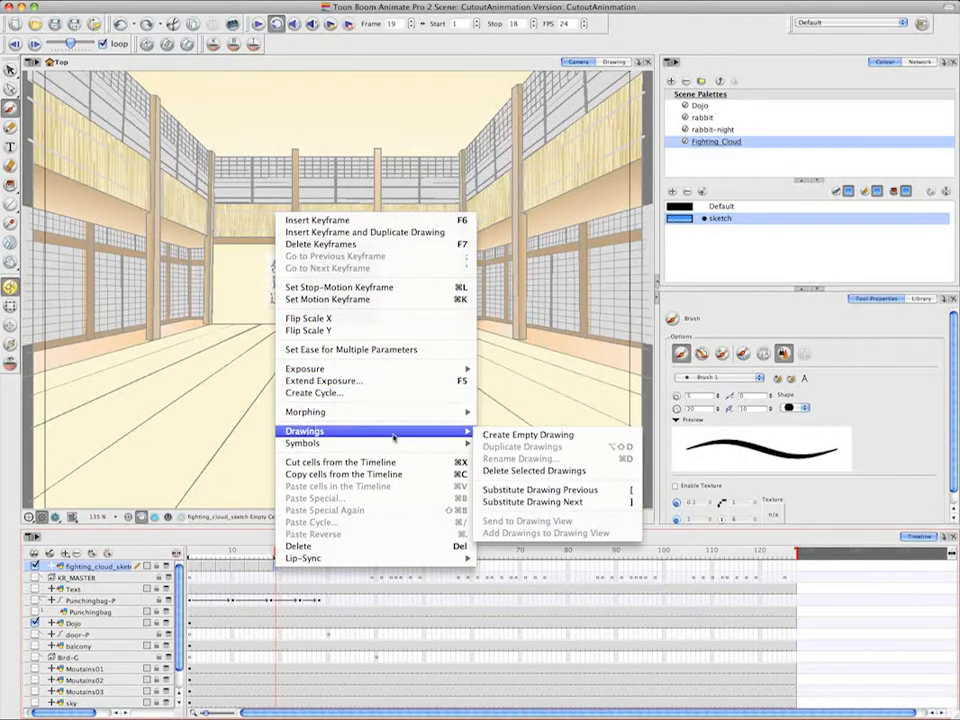
left_click(544, 437)
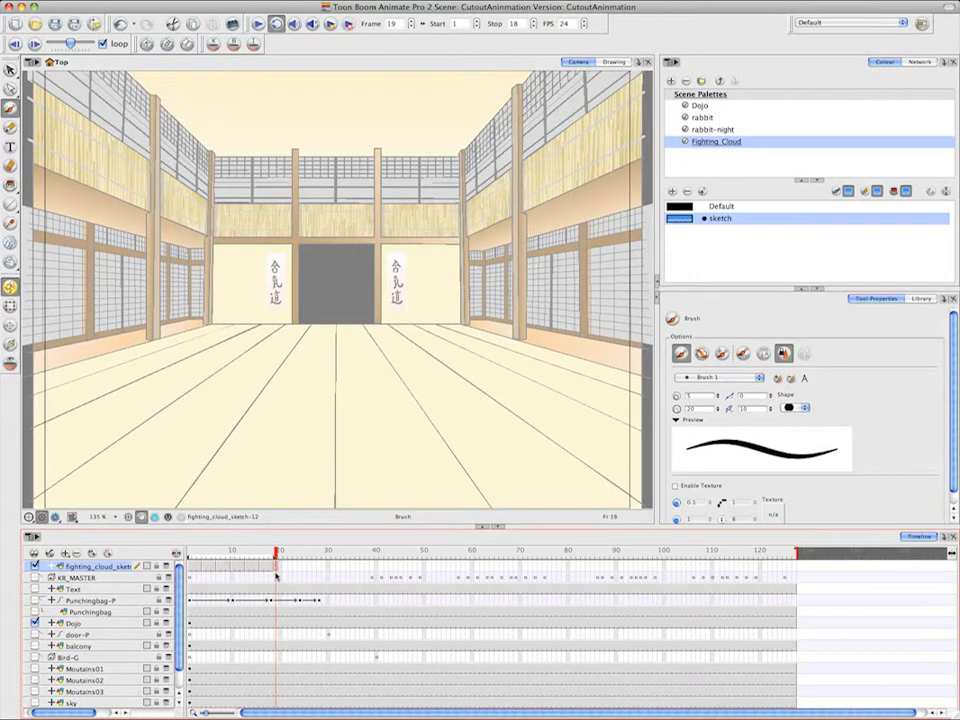
Open the Xsheet and mark drawings 6 and 12 in the fighting cloud sketch column as key drawings
left_click(672, 62)
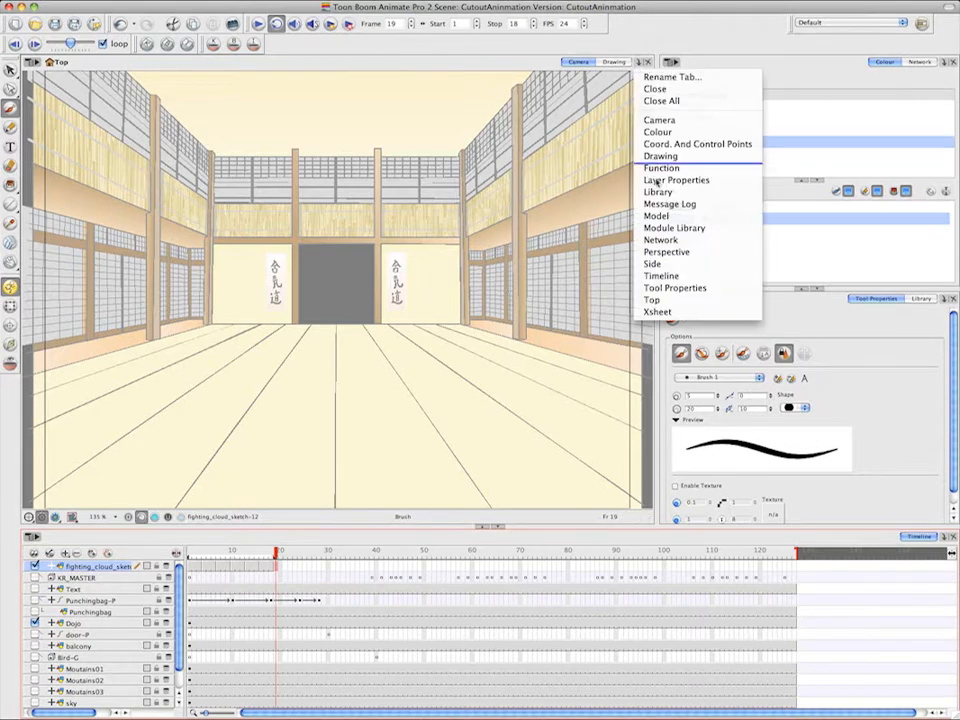
left_click(660, 312)
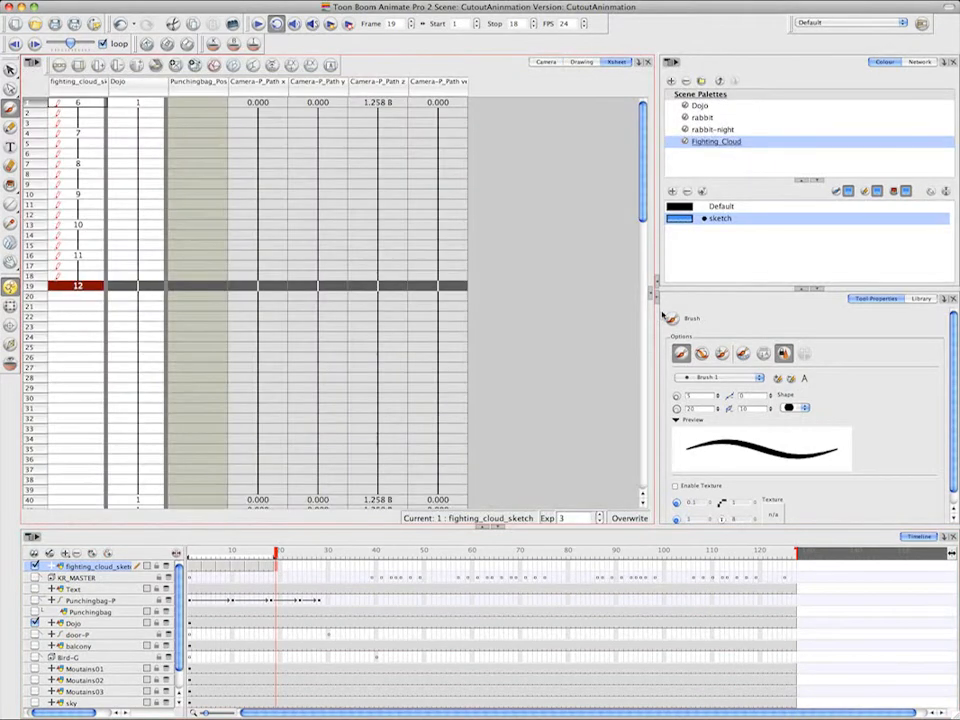
right_click(96, 104)
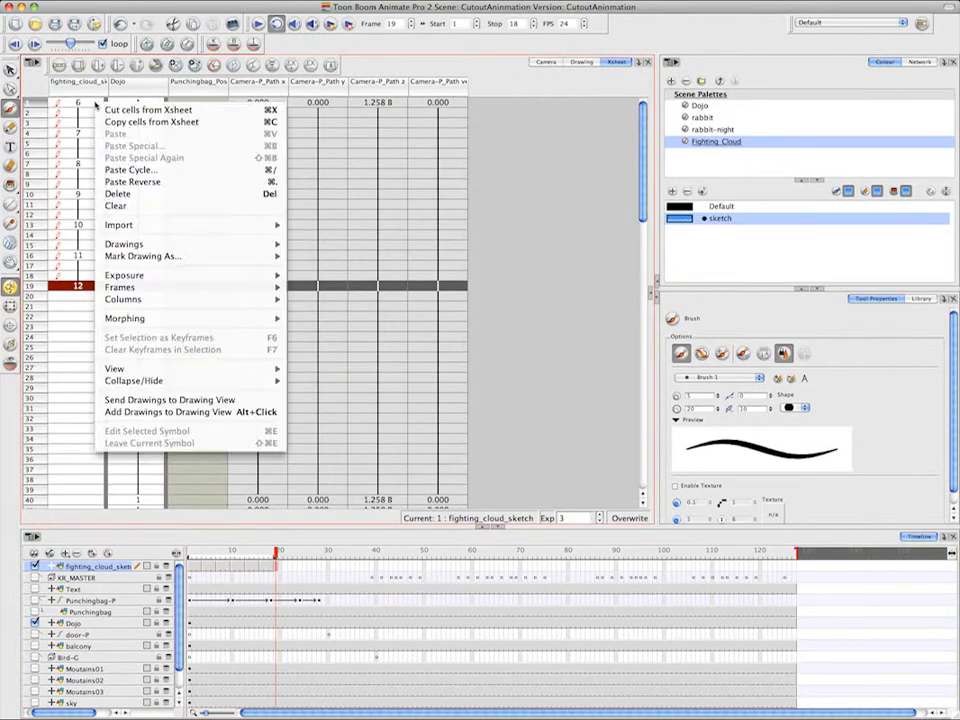
mouse_move(180, 256)
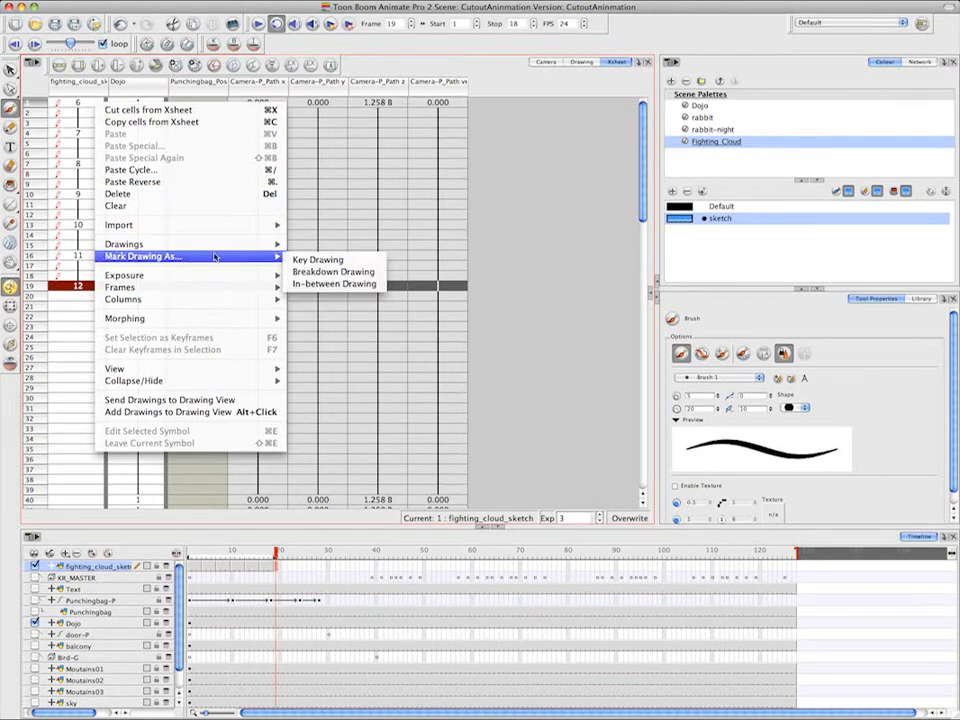
left_click(315, 262)
left_click(96, 288)
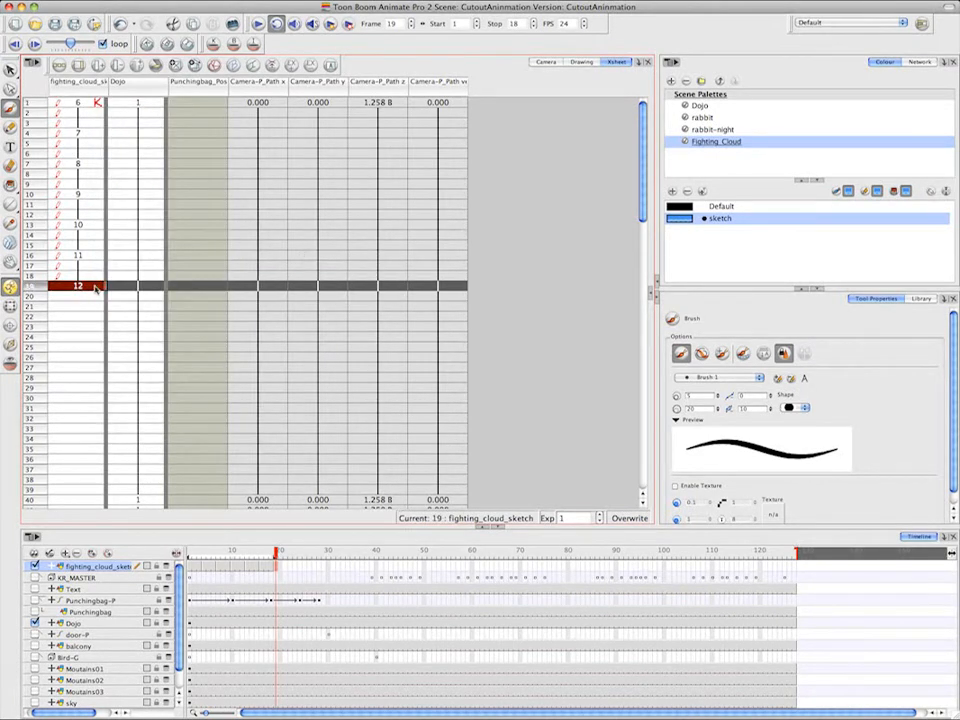
right_click(96, 288)
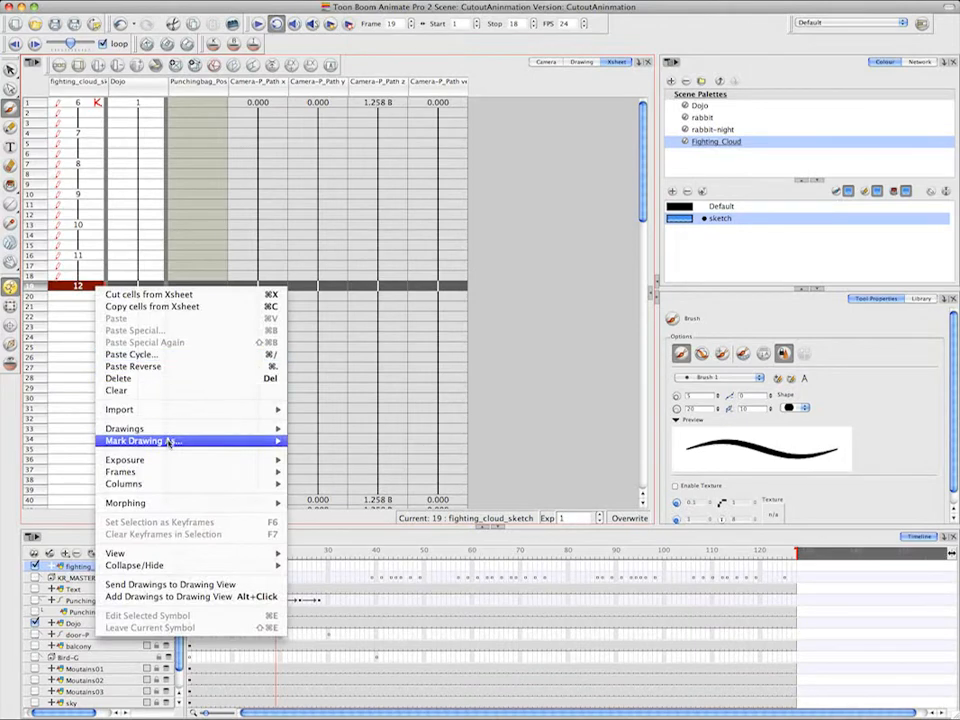
mouse_move(236, 443)
left_click(324, 445)
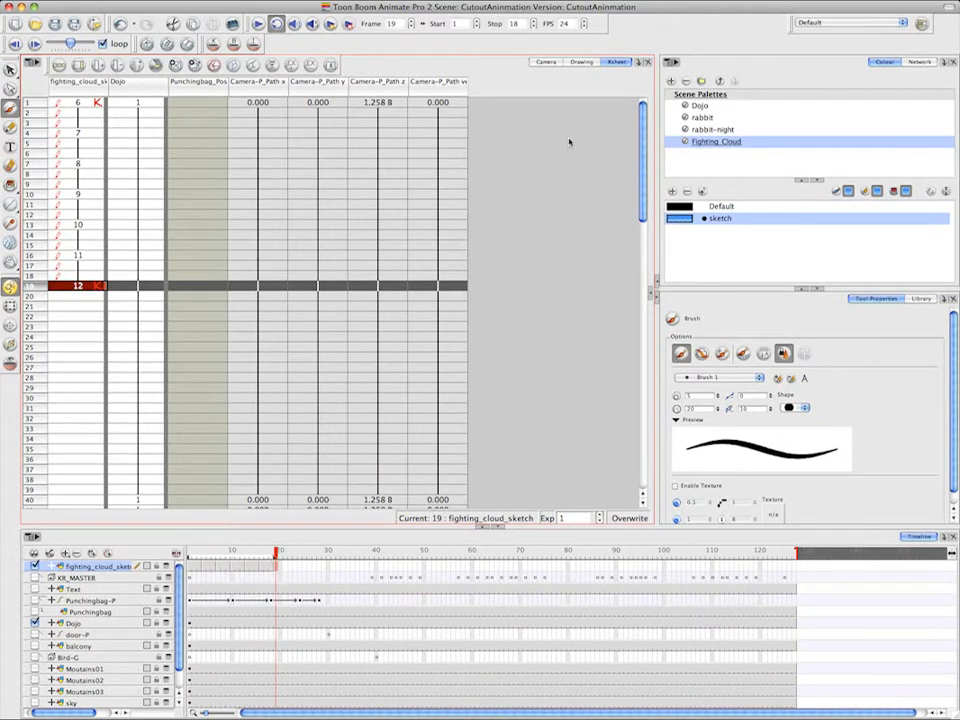
Return to the Camera view at frame 19, enable flipping through key drawings and turn onion skin back on
left_click(548, 63)
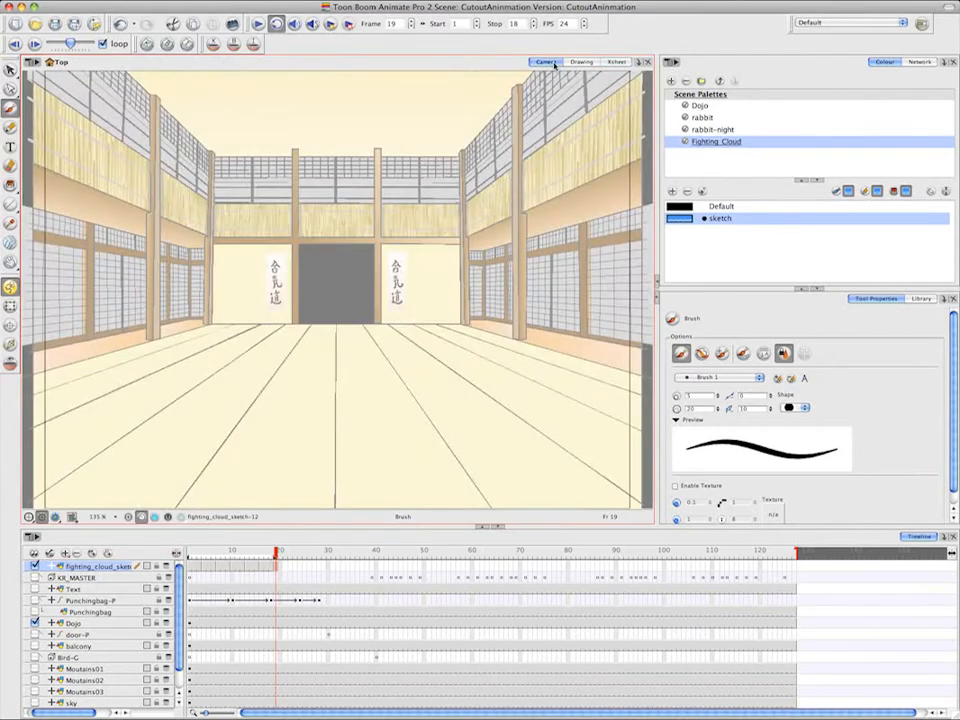
left_click(146, 45)
left_click(148, 46)
left_click(10, 363)
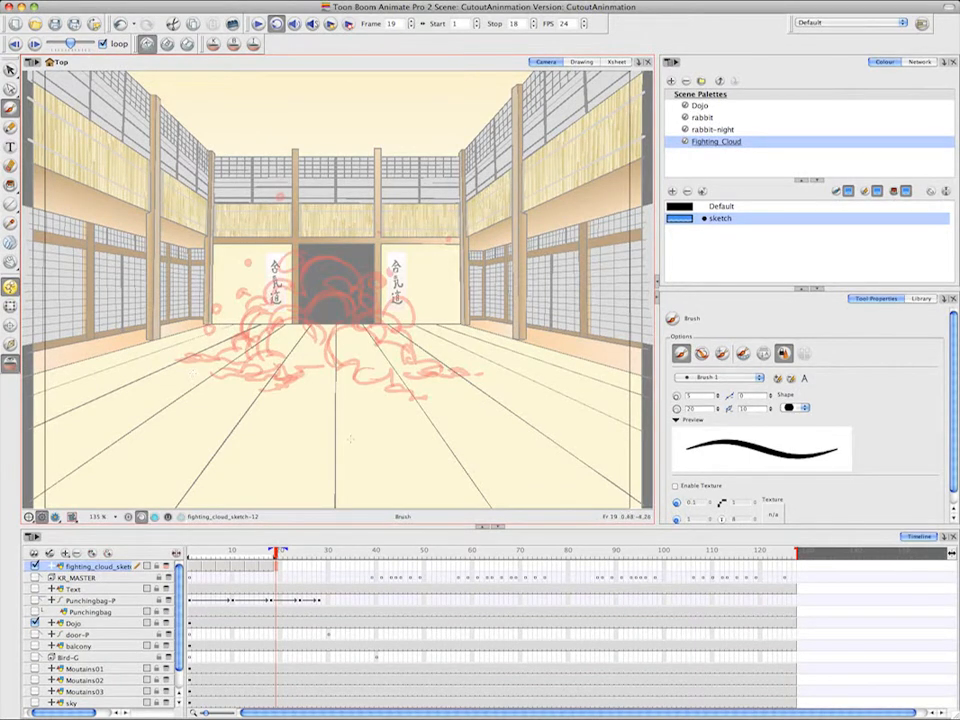
Flip back and forth between the key drawings on frames 1 and 19 to compare them
left_click(15, 44)
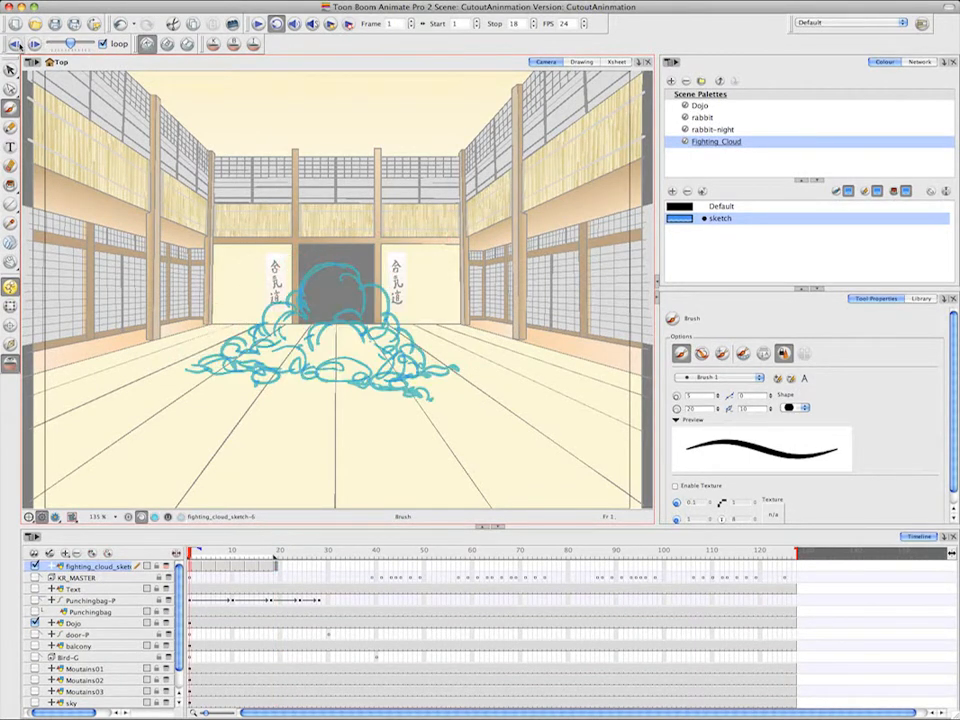
left_click(33, 44)
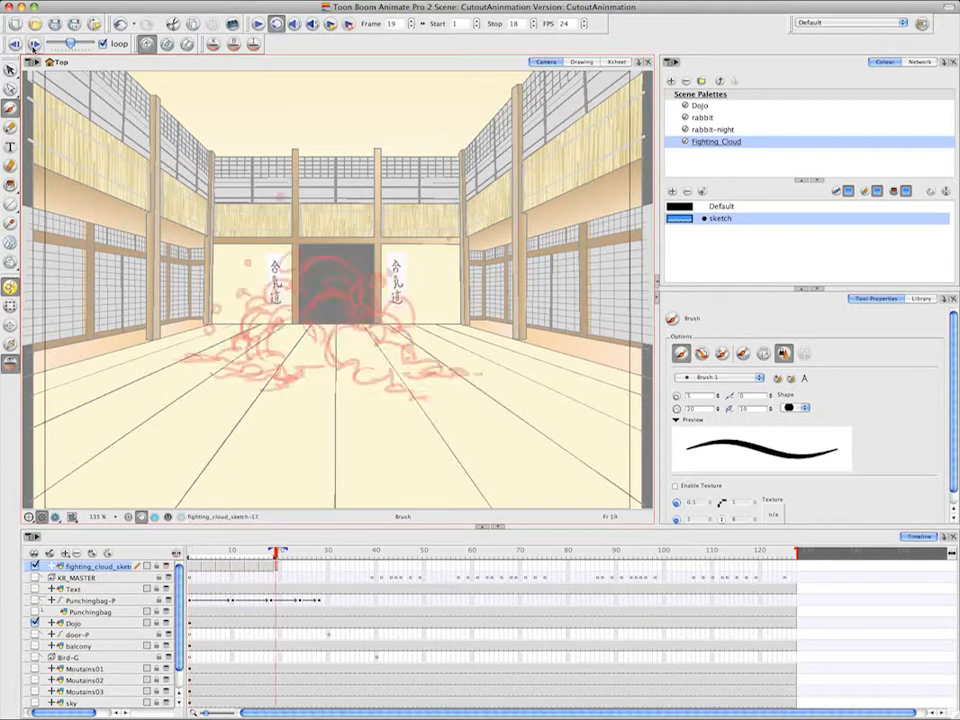
left_click(34, 47)
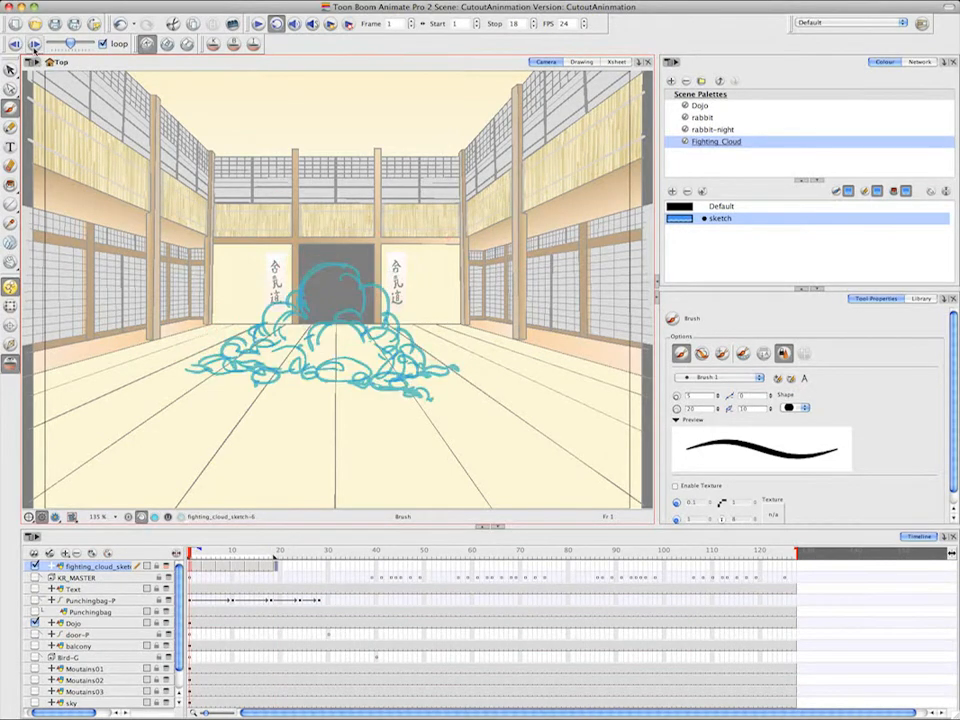
left_click(34, 47)
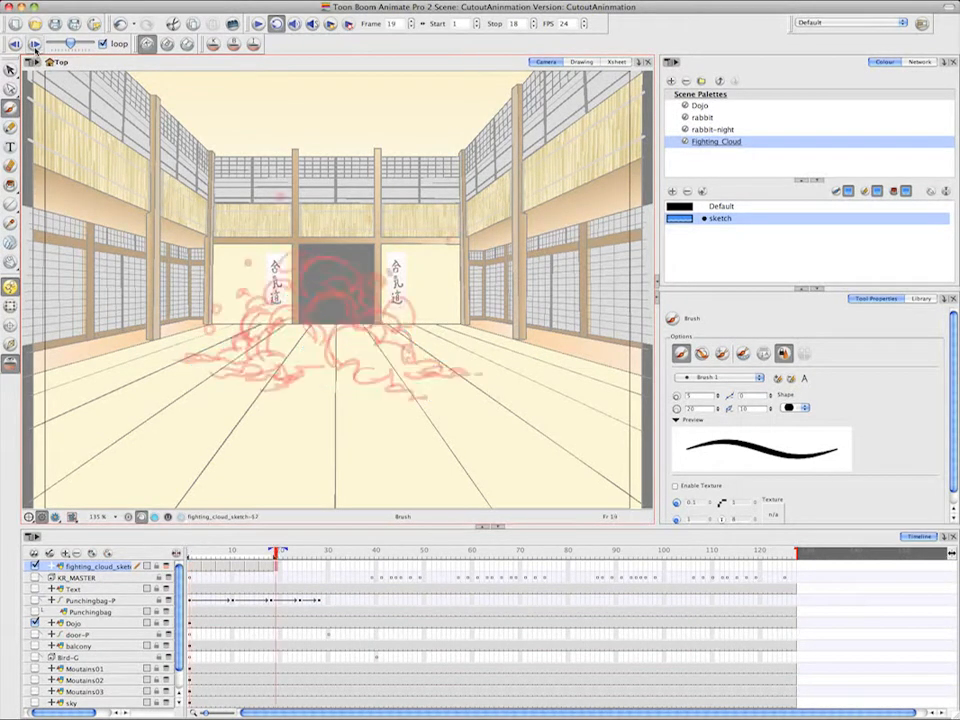
left_click(34, 45)
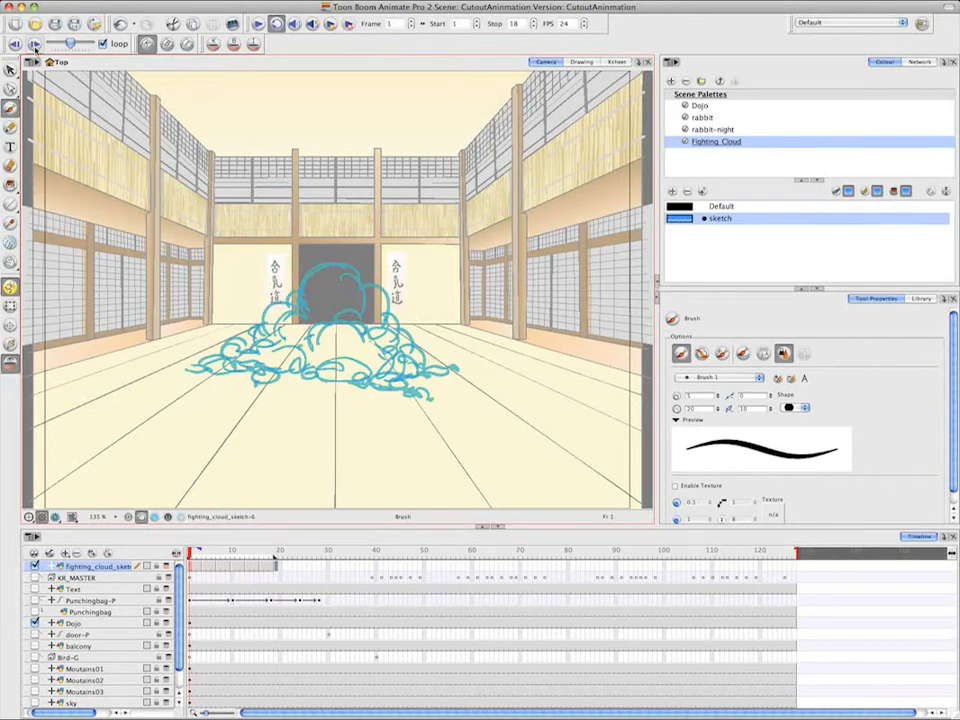
left_click(34, 47)
left_click(34, 47)
left_click(34, 47)
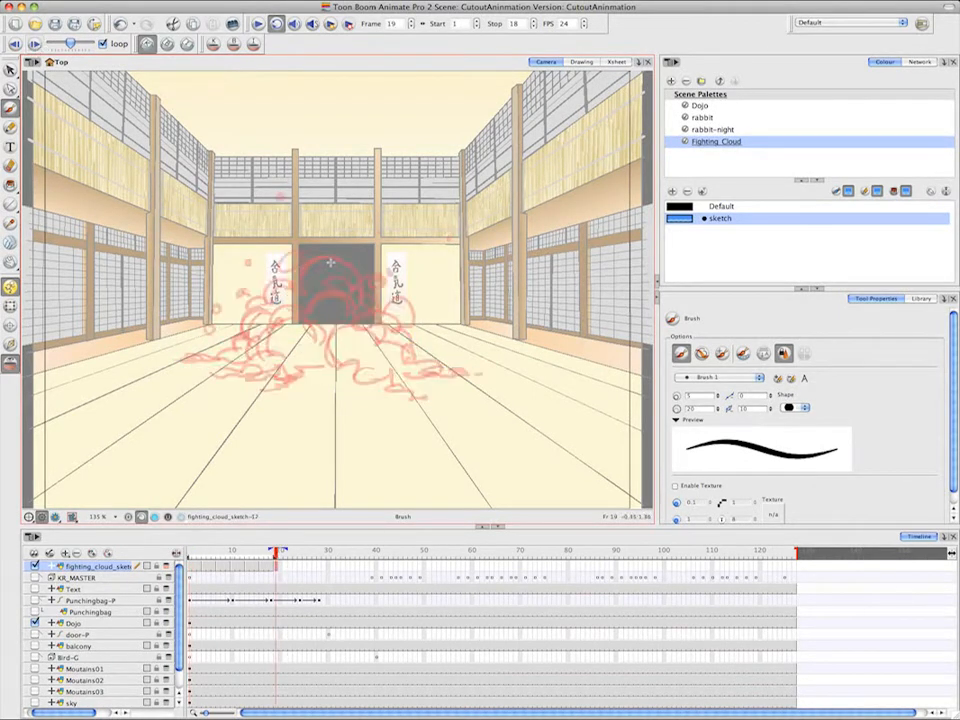
Sketch the cloud's upper-left puffs and the central and lower-right front puffs at frame 19, checking against the key drawing on frame 1
mouse_move(300, 273)
left_mouse_down()
mouse_move(316, 263)
mouse_move(301, 267)
mouse_move(289, 251)
mouse_move(256, 317)
left_mouse_up()
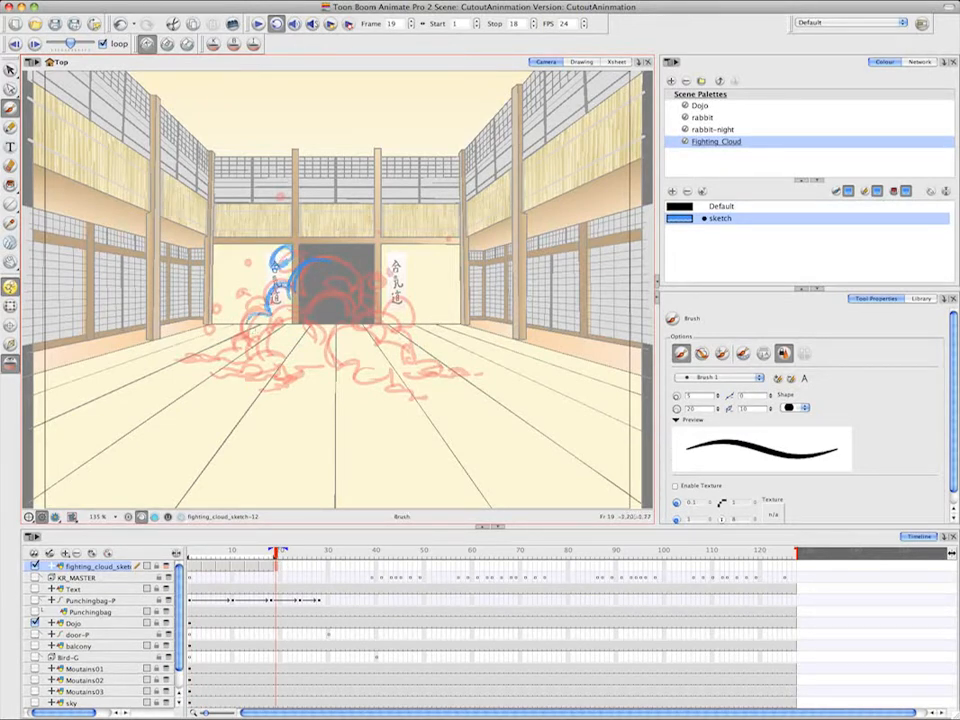
left_click(14, 44)
left_click(36, 45)
mouse_move(334, 312)
left_mouse_down()
mouse_move(307, 334)
mouse_move(349, 328)
mouse_move(357, 344)
mouse_move(318, 362)
mouse_move(354, 371)
left_mouse_up()
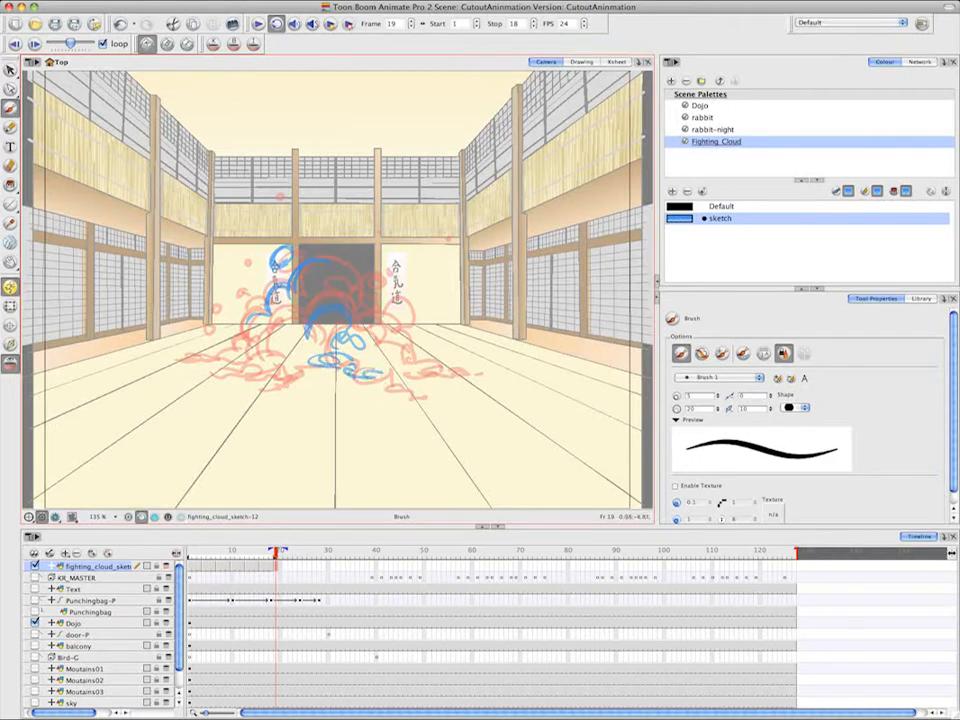
left_click(20, 44)
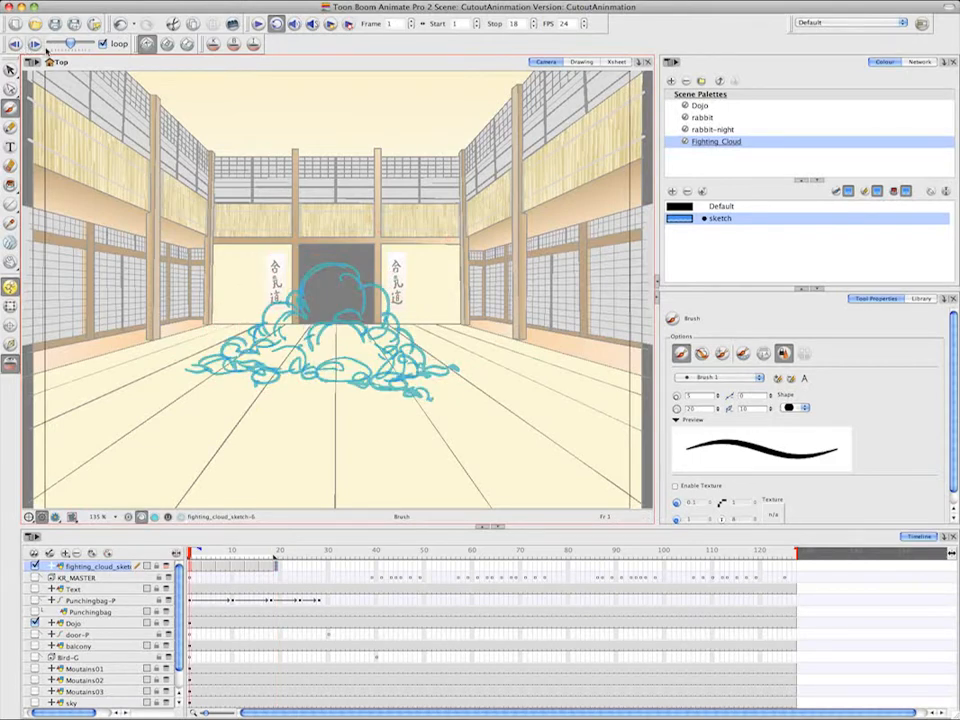
mouse_move(379, 378)
left_mouse_down()
mouse_move(410, 394)
mouse_move(368, 362)
left_mouse_up()
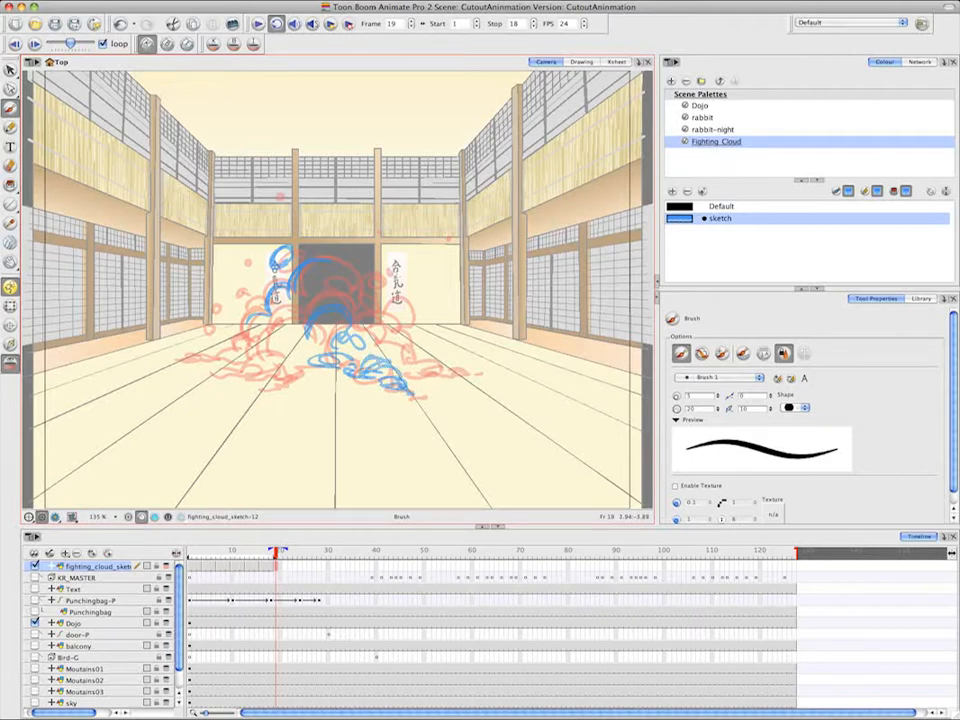
Sketch the cloud's right side and loose round puffs beside the doorway at frame 19, flipping to the frame 1 key drawing for reference
left_click(34, 44)
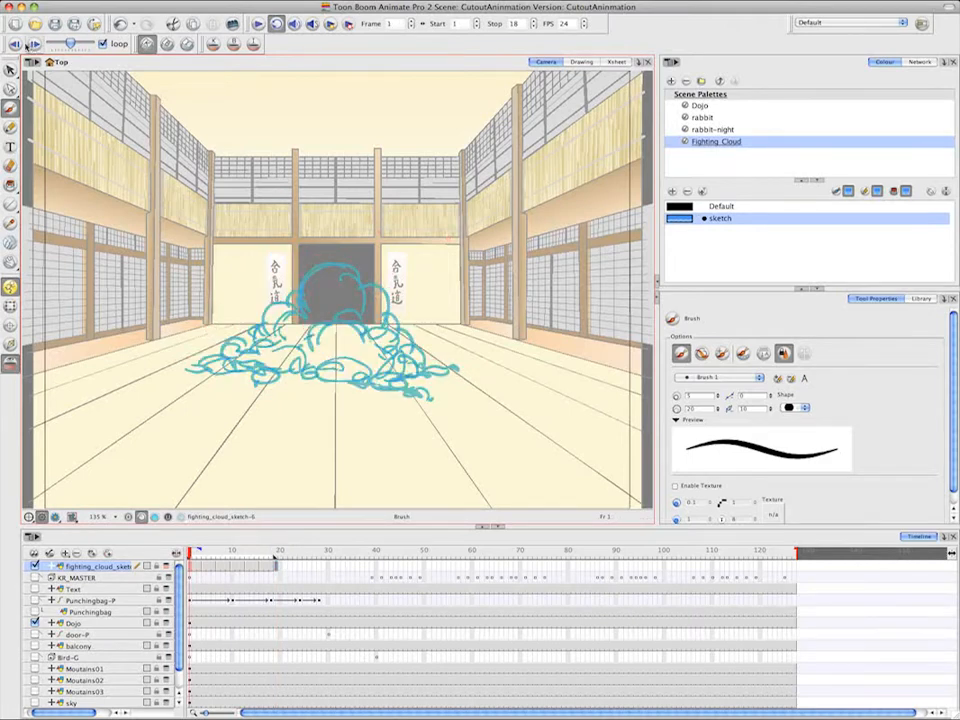
left_click(15, 44)
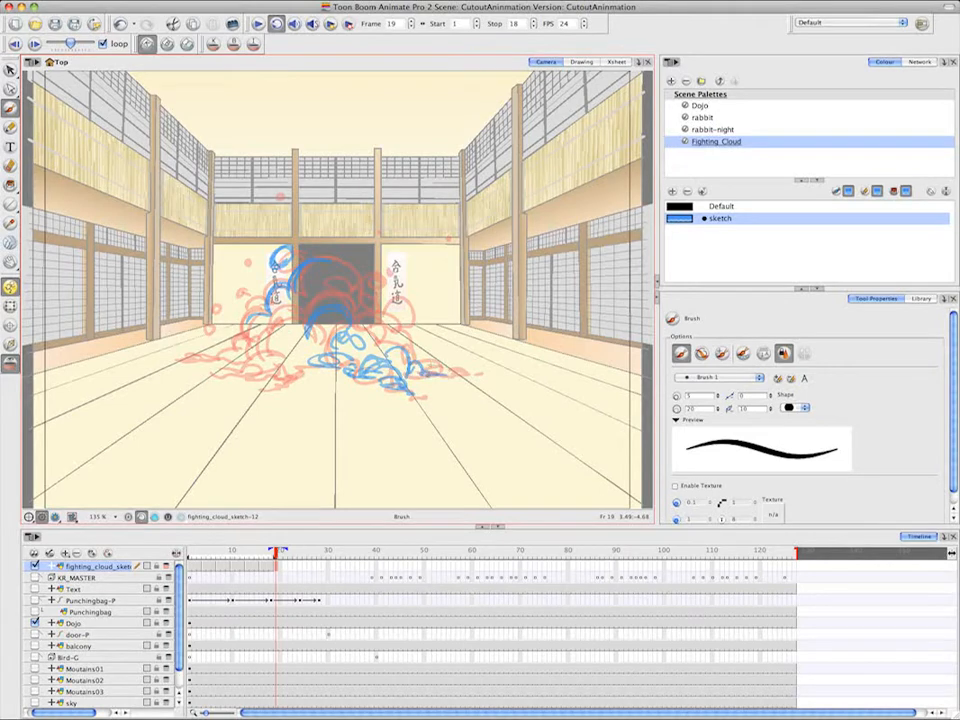
left_click(35, 45)
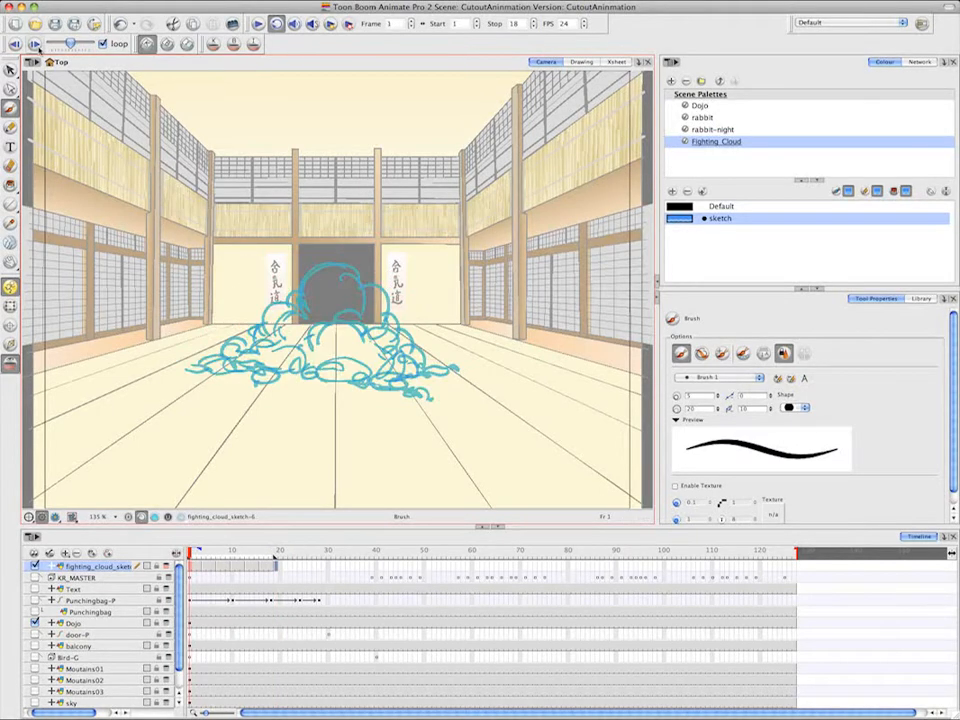
left_click(35, 45)
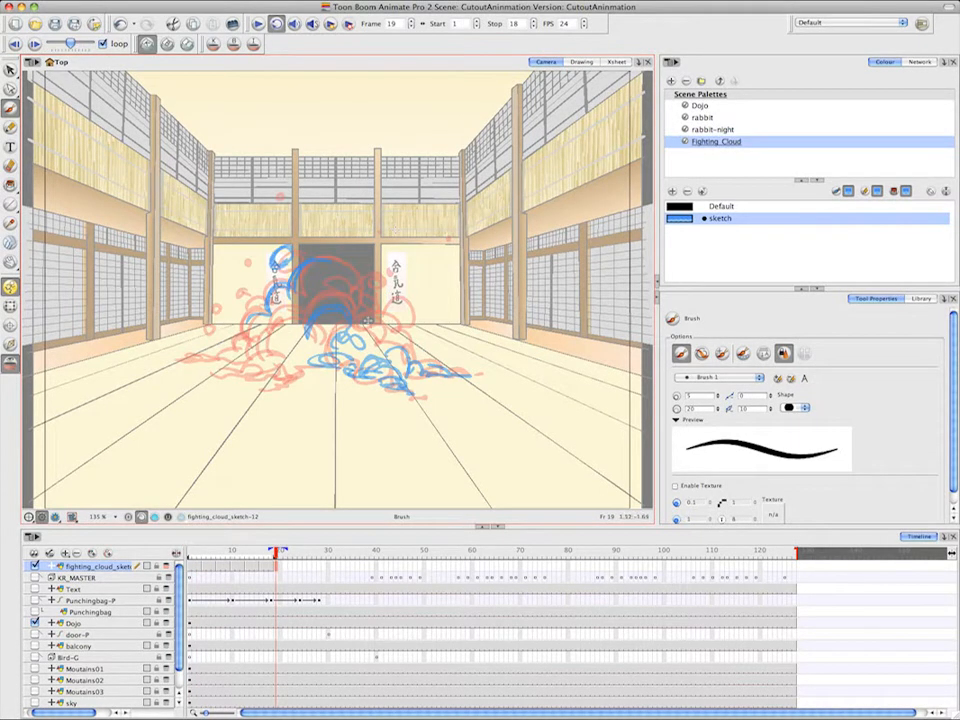
left_click_drag(415, 298, 408, 310)
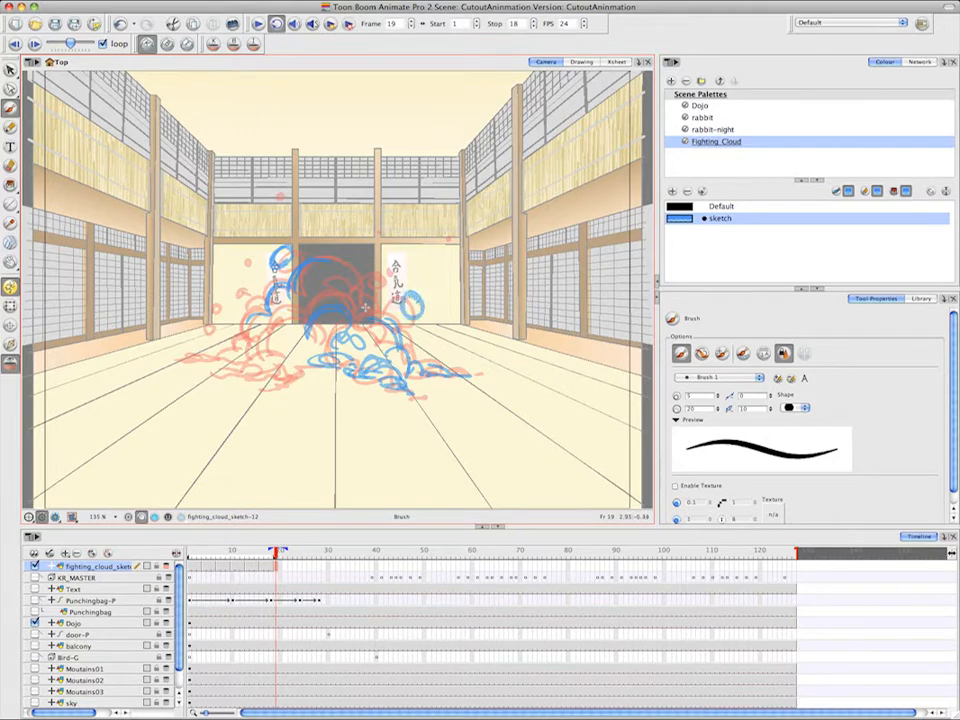
left_click(35, 44)
left_click(35, 44)
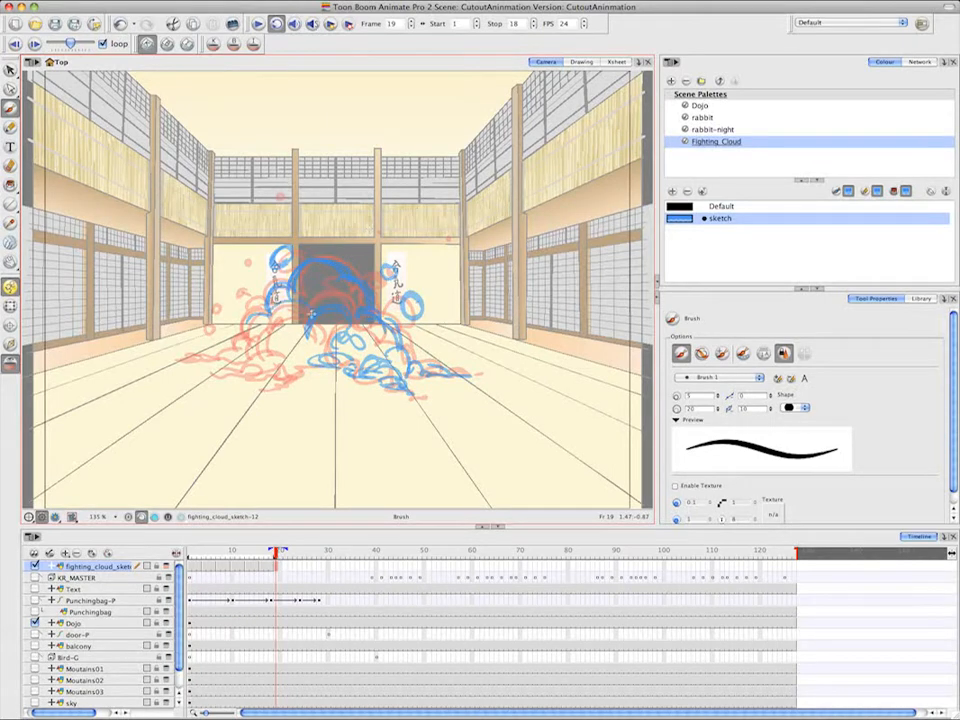
Sketch the cloud's left side, its base puffs and small loose puffs at frame 19, flipping between key drawings as a guide
left_click(33, 45)
mouse_move(250, 340)
left_mouse_down()
mouse_move(186, 358)
mouse_move(237, 369)
left_mouse_up()
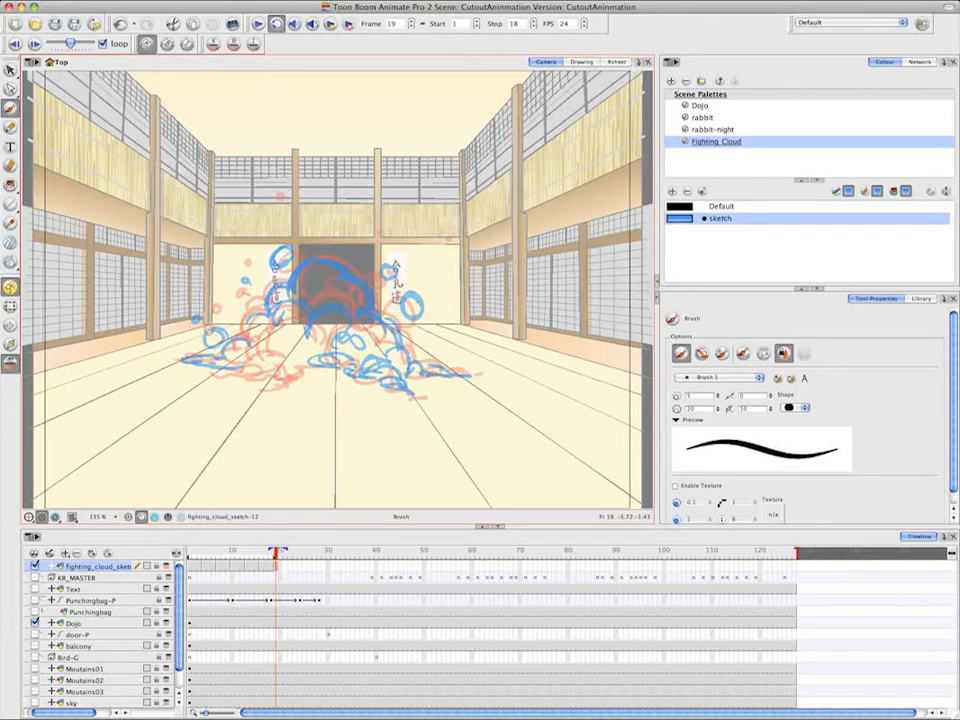
mouse_move(198, 360)
left_mouse_down()
mouse_move(175, 365)
mouse_move(246, 376)
mouse_move(222, 380)
left_mouse_up()
left_click(35, 44)
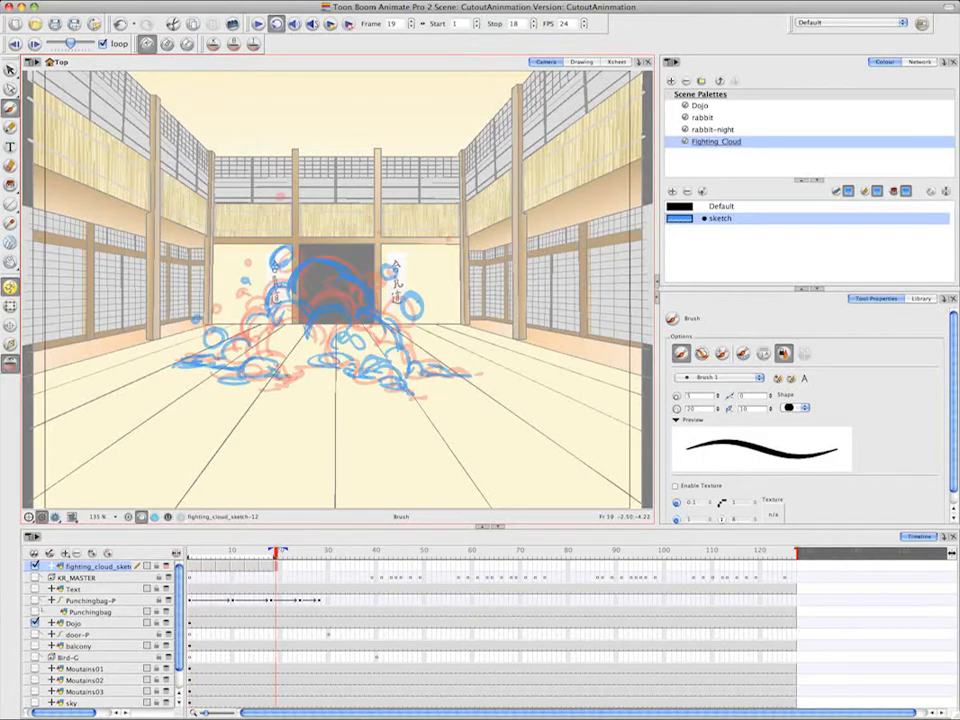
mouse_move(296, 368)
left_mouse_down()
mouse_move(266, 383)
mouse_move(326, 366)
left_mouse_up()
mouse_move(254, 354)
left_mouse_down()
mouse_move(305, 339)
mouse_move(242, 336)
mouse_move(264, 304)
left_mouse_up()
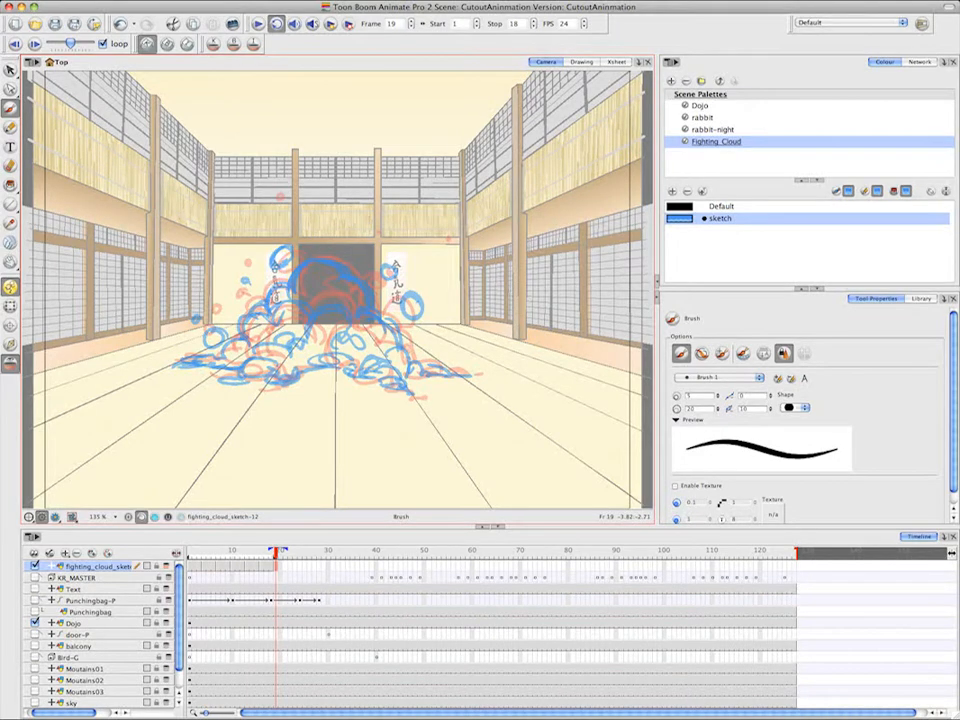
Add small loose puffs around both sides of the cloud on frame 1, comparing it with the frame 19 key drawing
left_click(35, 45)
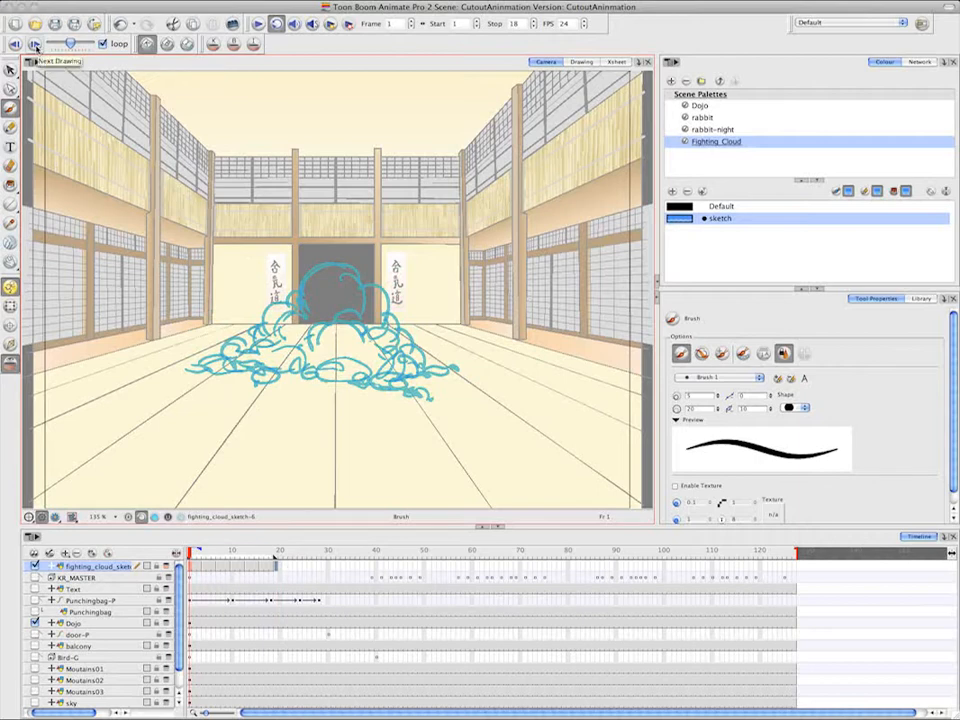
left_click(35, 45)
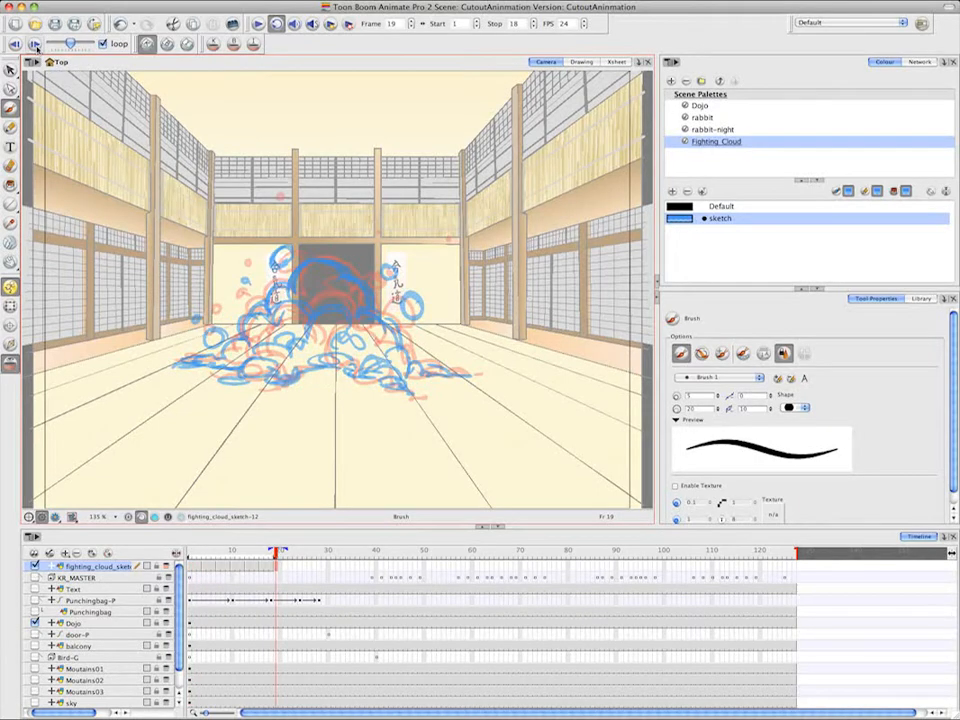
left_click(35, 45)
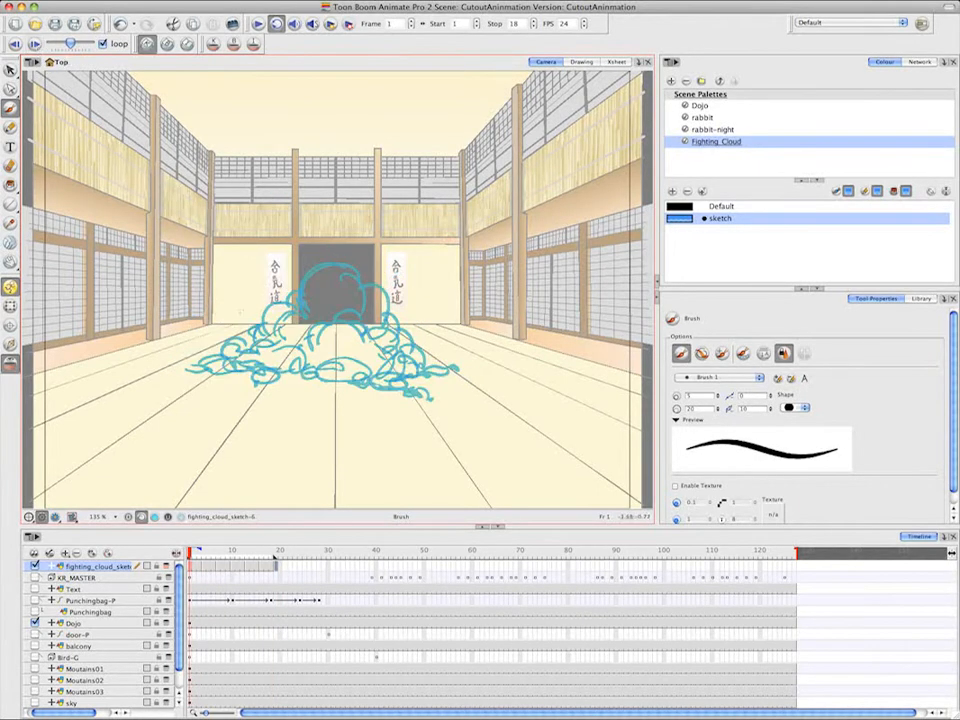
left_click_drag(228, 319, 241, 318)
left_click(30, 42)
left_click(30, 42)
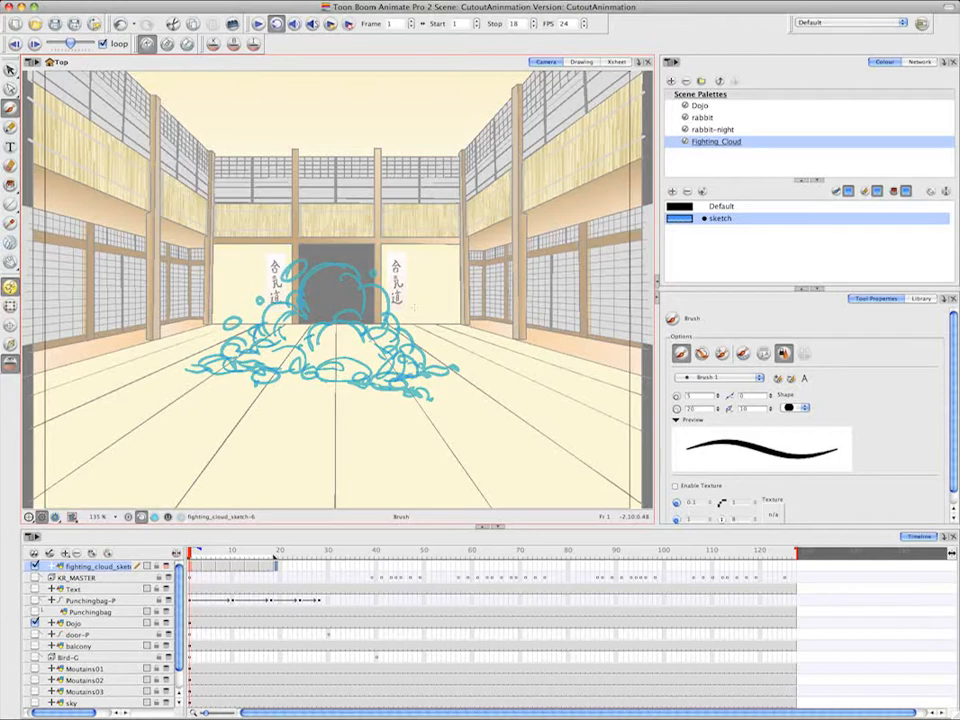
left_click(32, 43)
left_click(32, 43)
left_click(33, 44)
left_click(33, 44)
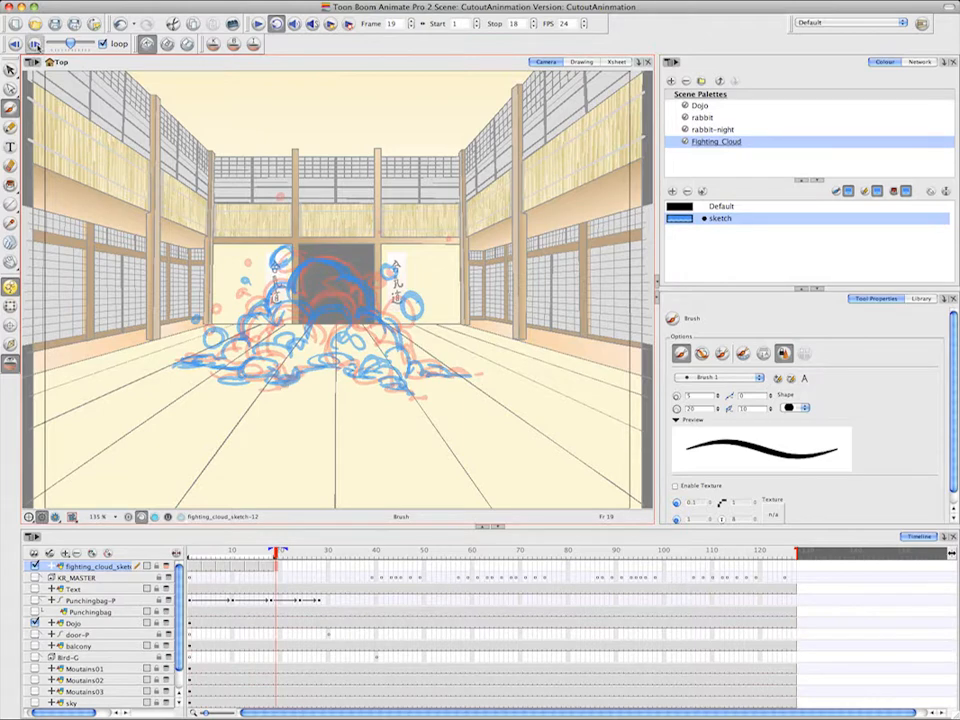
left_click(33, 44)
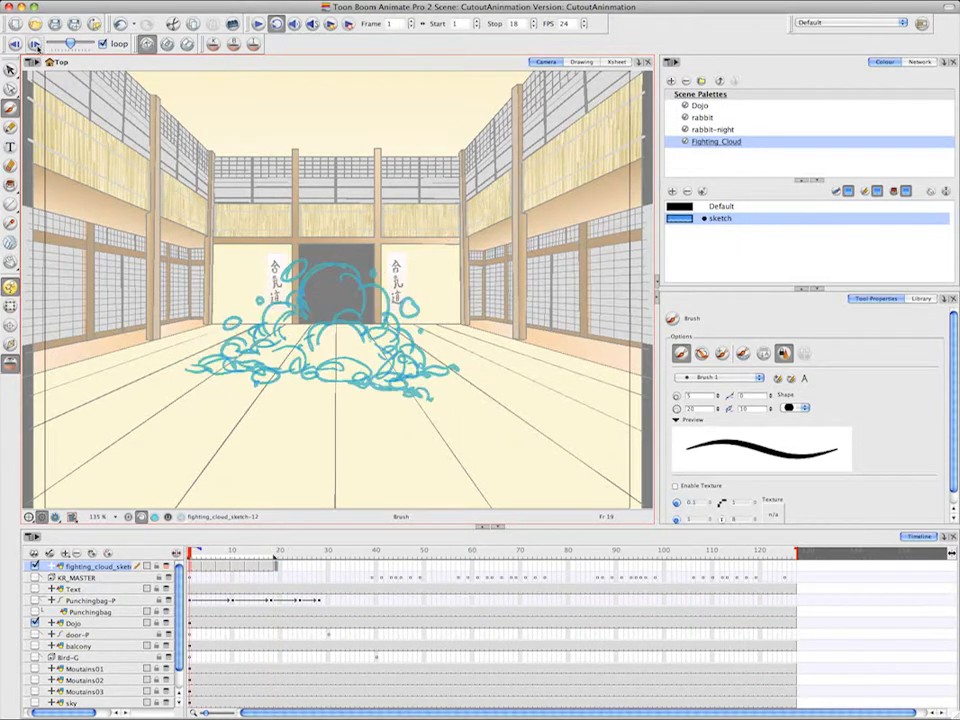
Extend the frame 19 drawing through frame 21 and play the cloud animation with stop frame 21 and onion skin off
left_click(277, 553)
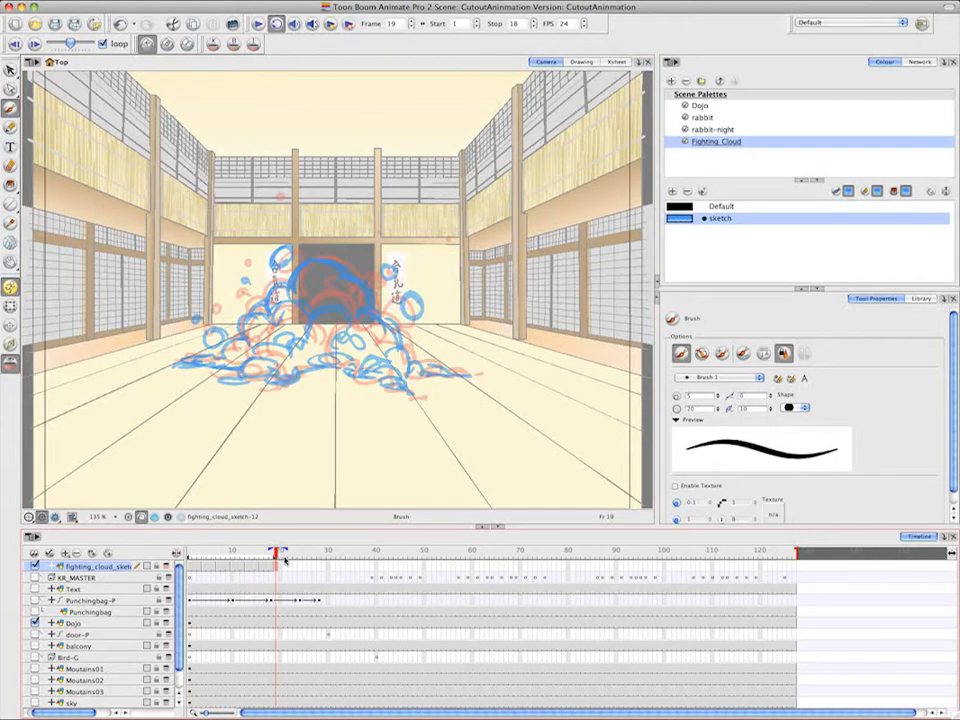
left_click_drag(279, 564, 287, 564)
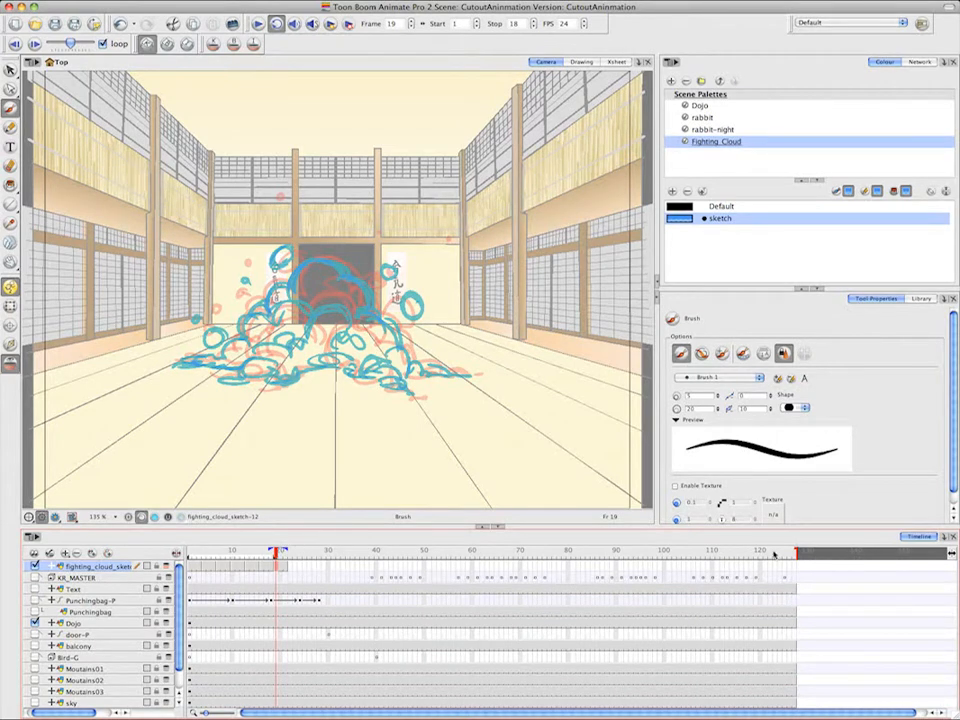
mouse_move(275, 559)
left_mouse_down()
mouse_move(295, 560)
mouse_move(281, 557)
left_mouse_up()
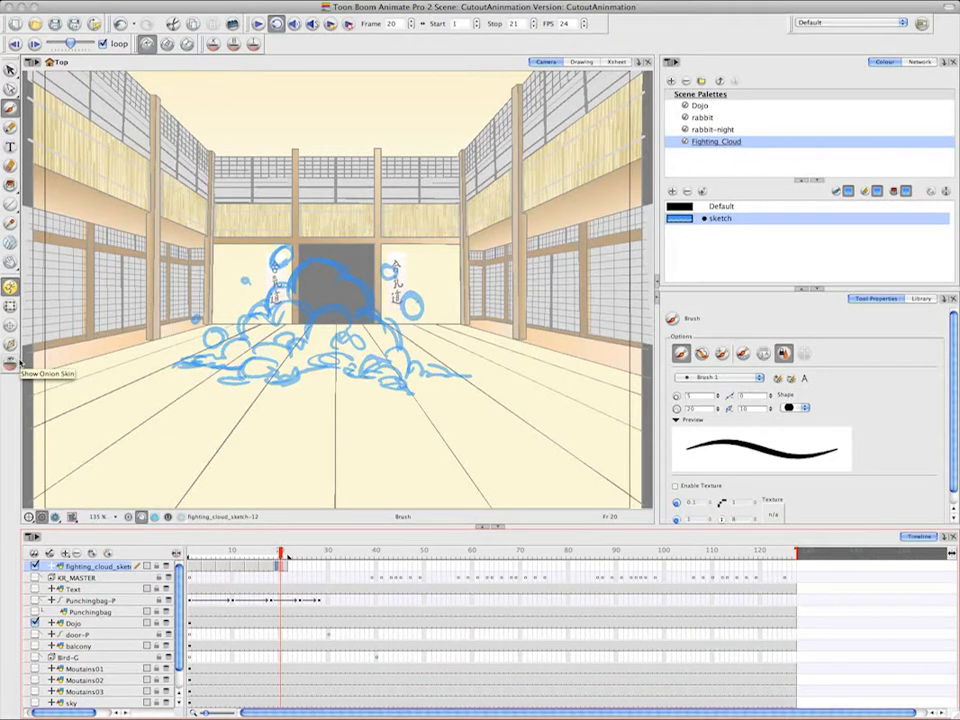
left_click(258, 24)
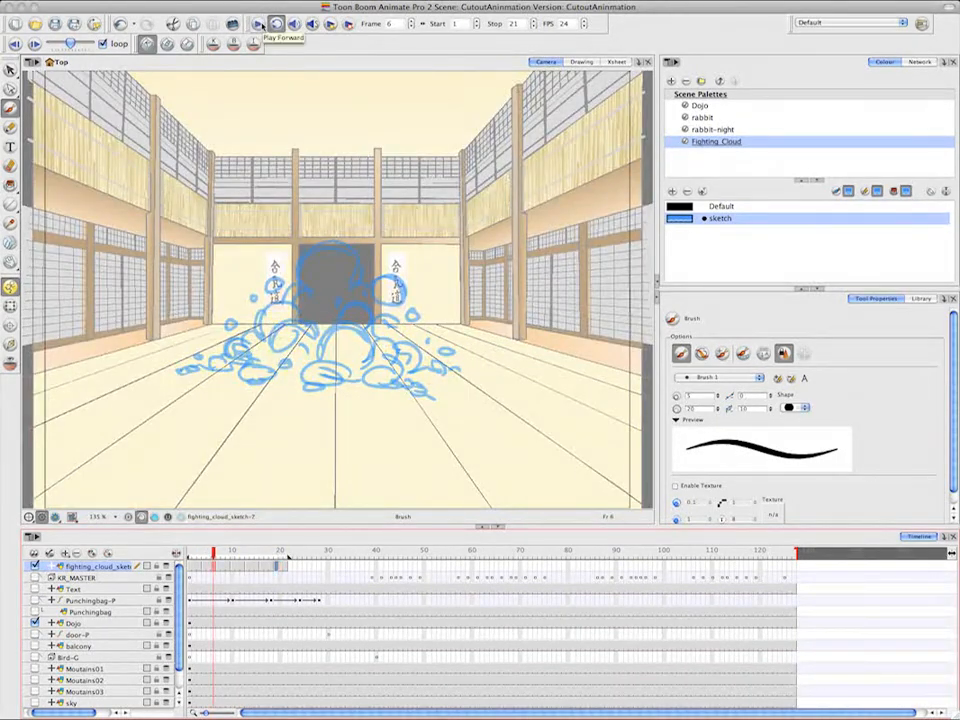
left_click(262, 24)
Create empty drawings at frames 2 and 3 of the fighting cloud sketch layer and look at both frames
left_click(196, 568)
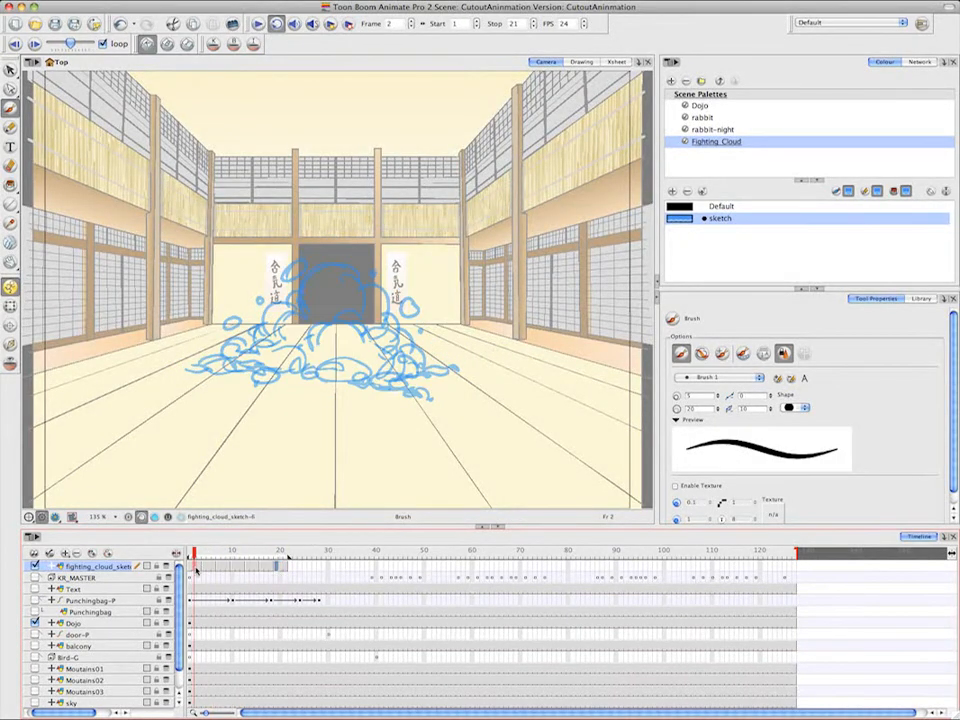
right_click(197, 569)
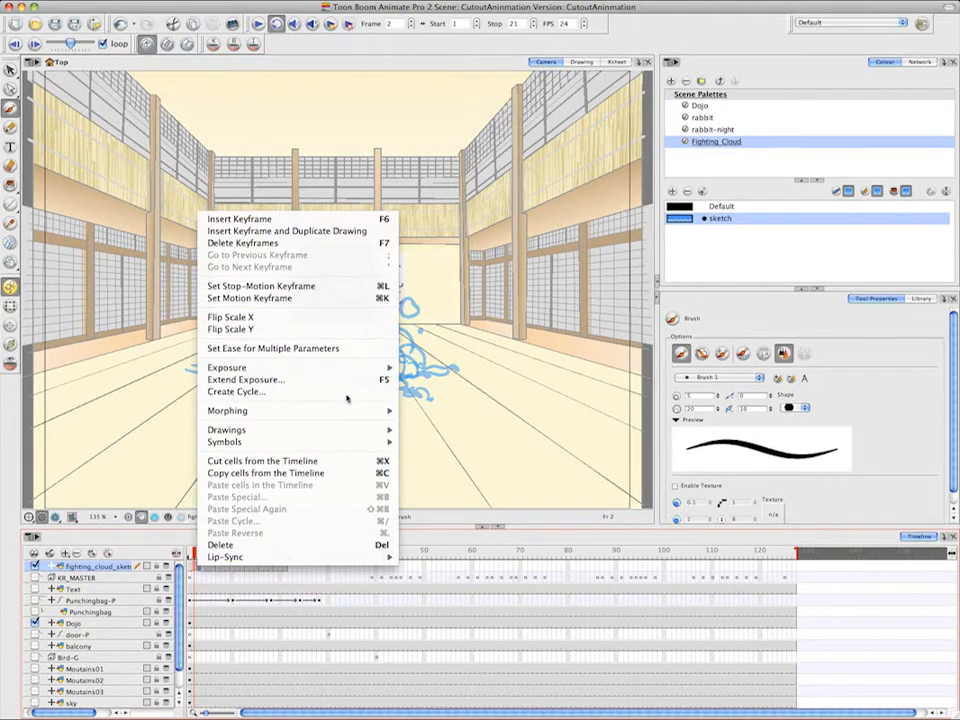
mouse_move(300, 430)
left_click(477, 434)
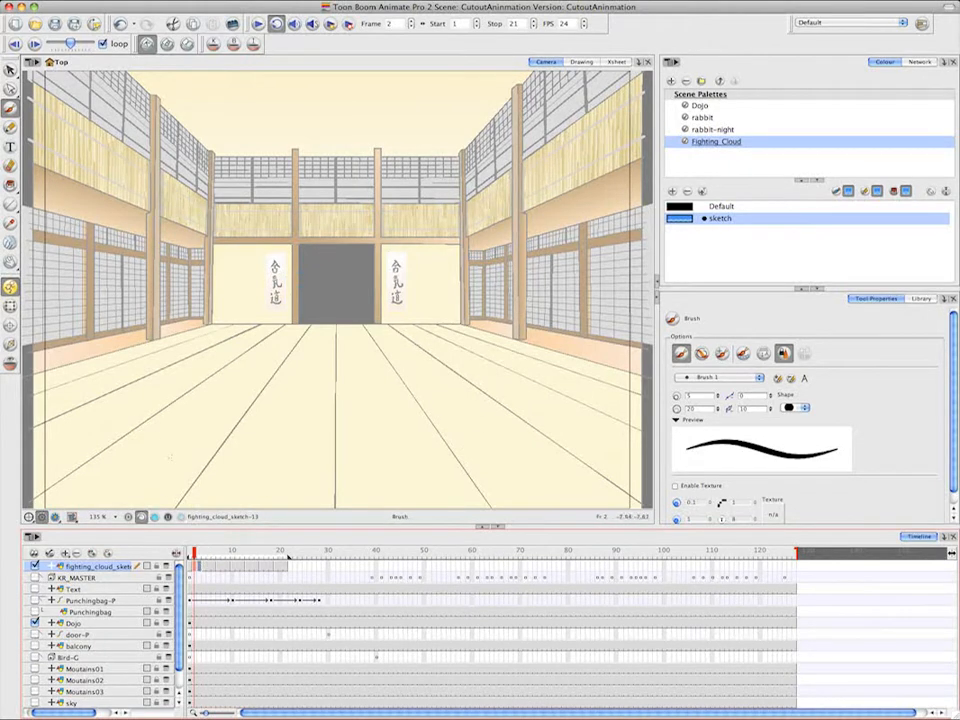
left_click(190, 556)
left_click(198, 556)
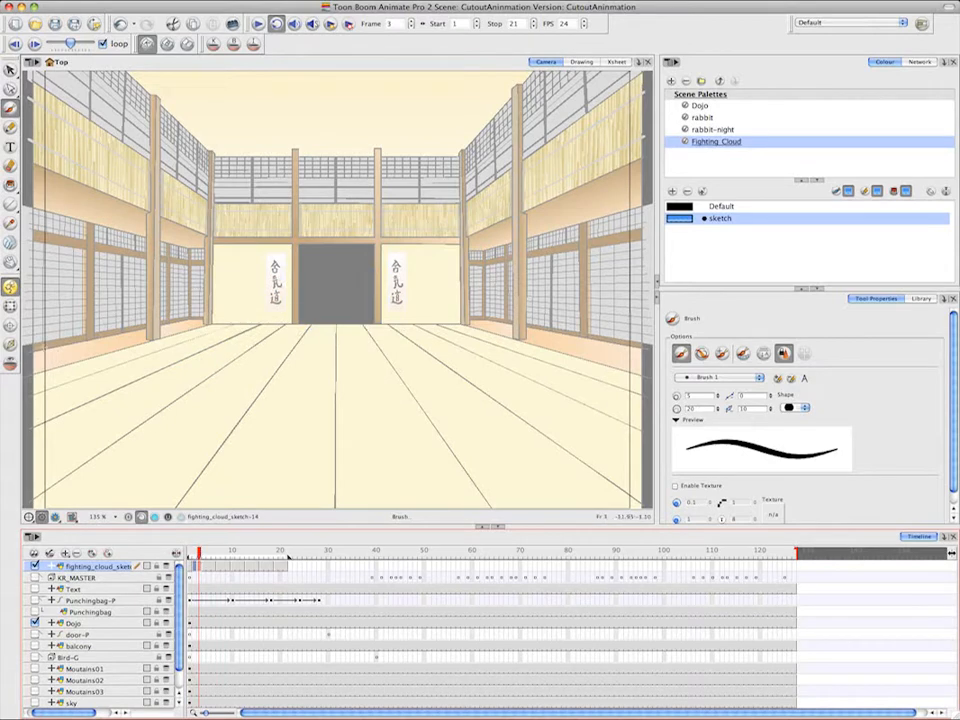
Turn onion skin back on and go to the empty drawing at frame 2
left_click(11, 364)
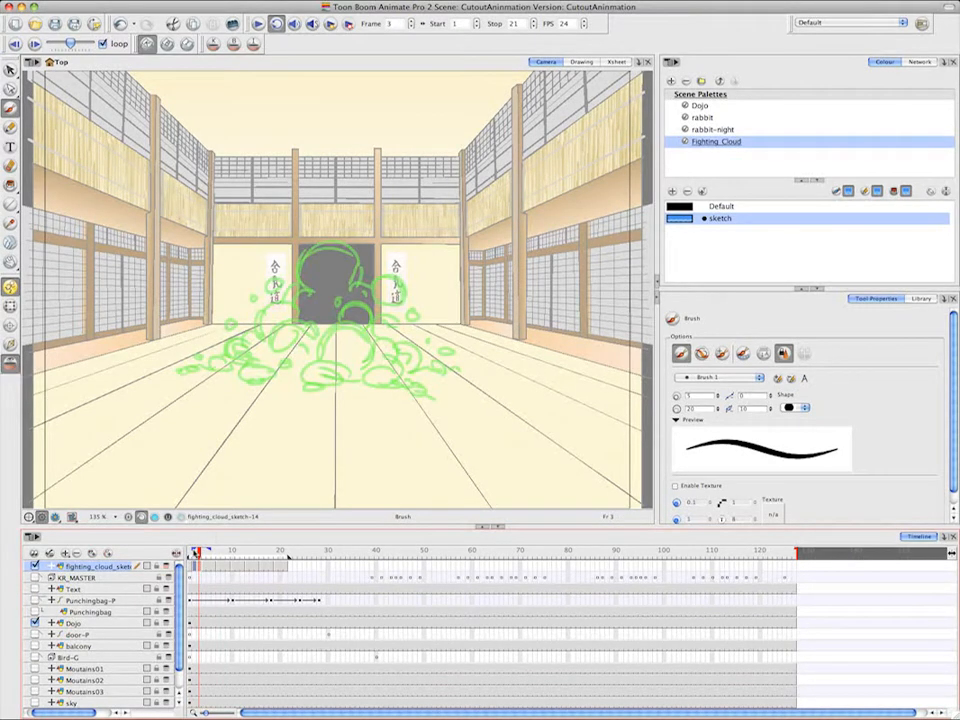
left_click_drag(194, 553, 189, 553)
left_click(195, 553)
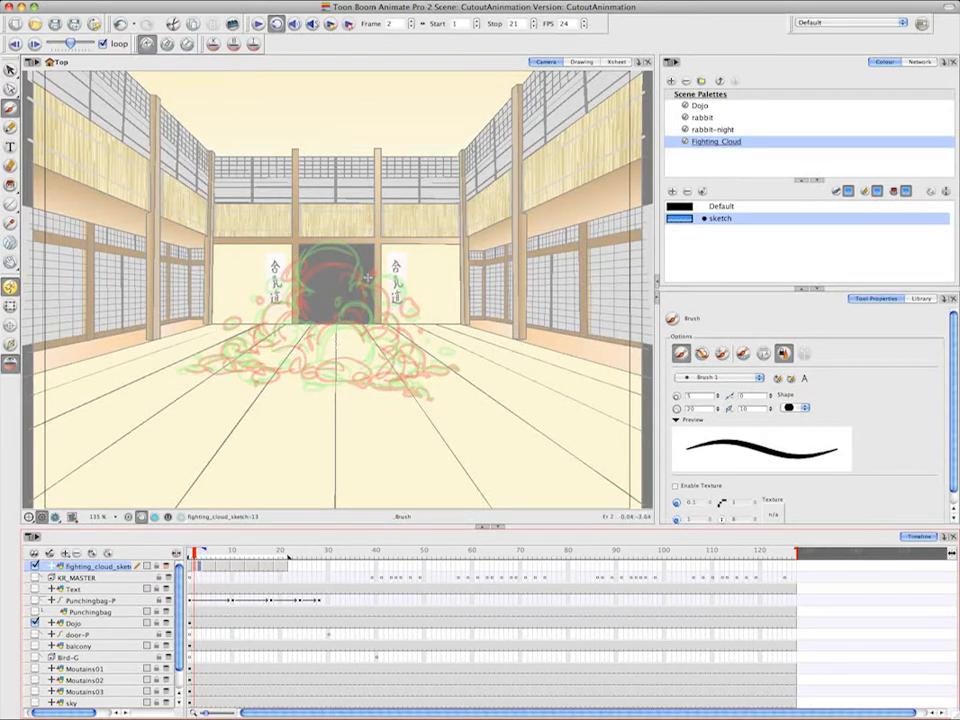
Brush a first rough arc for the top of the cloud on frame 2, between the red and green onion-skin outlines in the doorway
key("1")
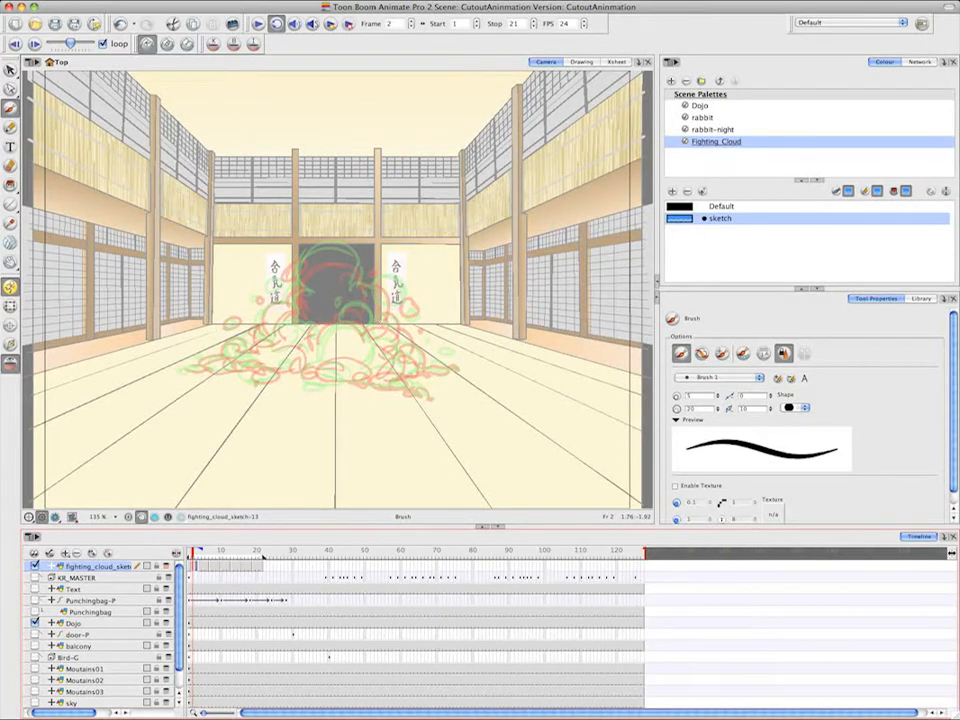
key("2")
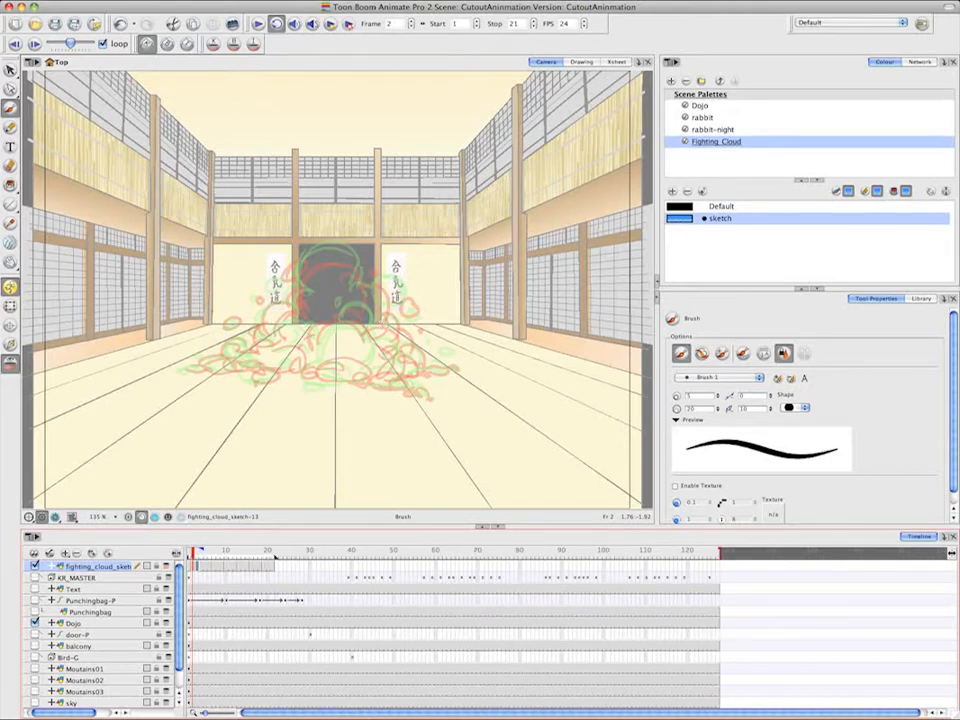
key("1")
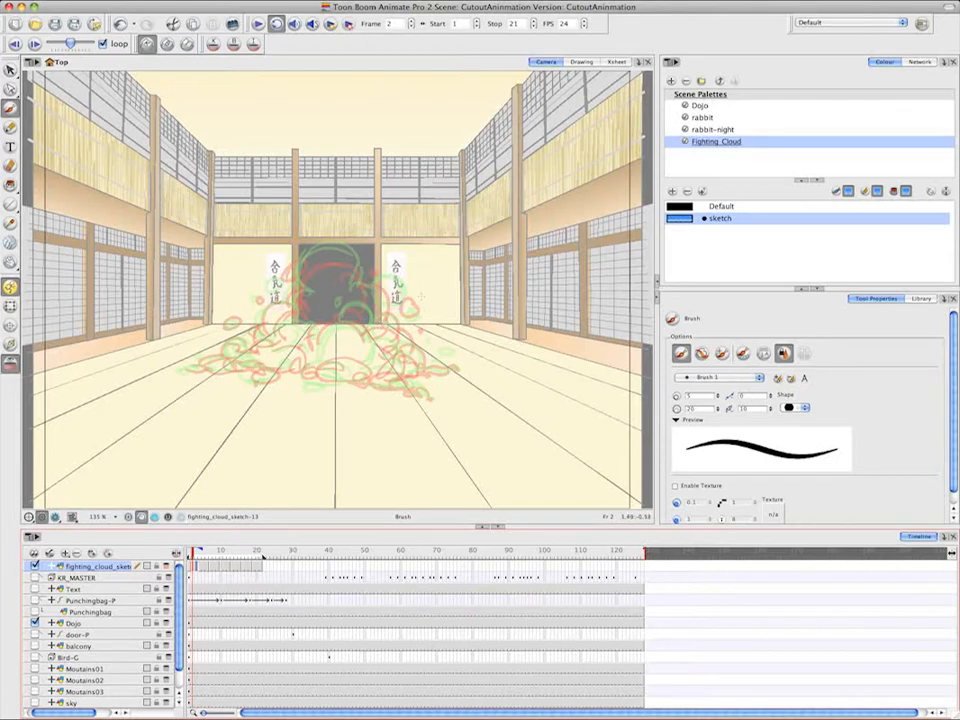
left_click_drag(421, 296, 454, 317)
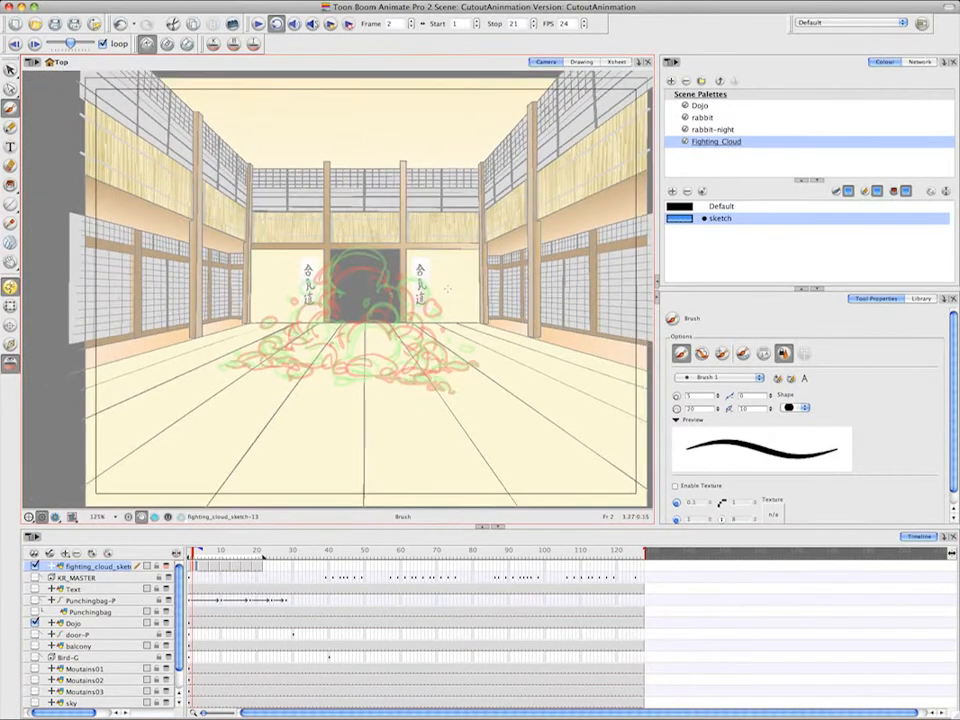
key("2")
key("2")
key("2")
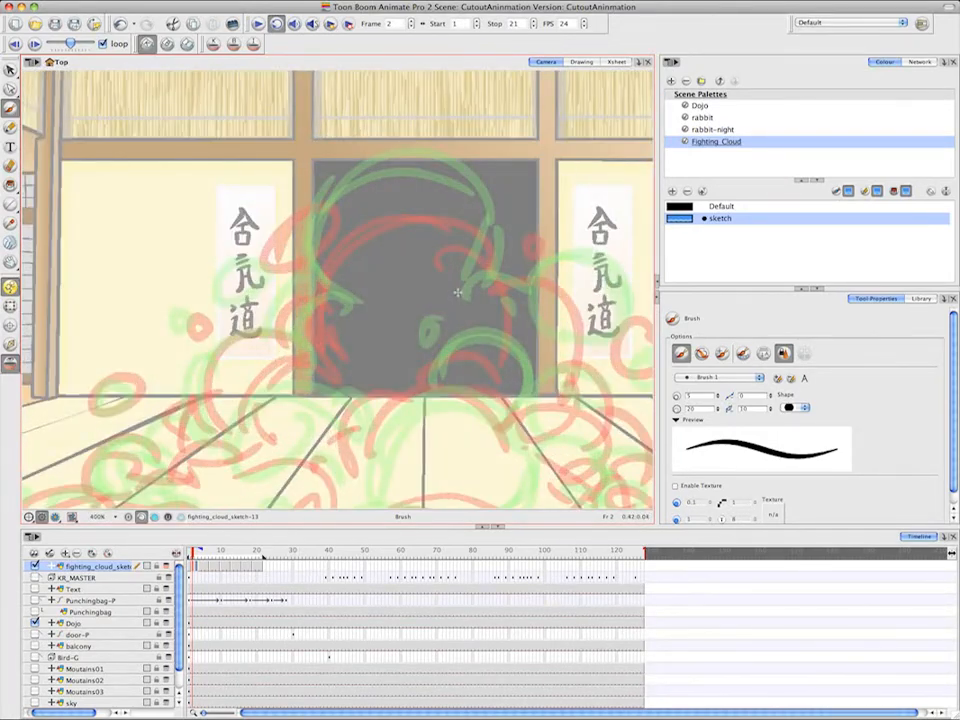
key("2")
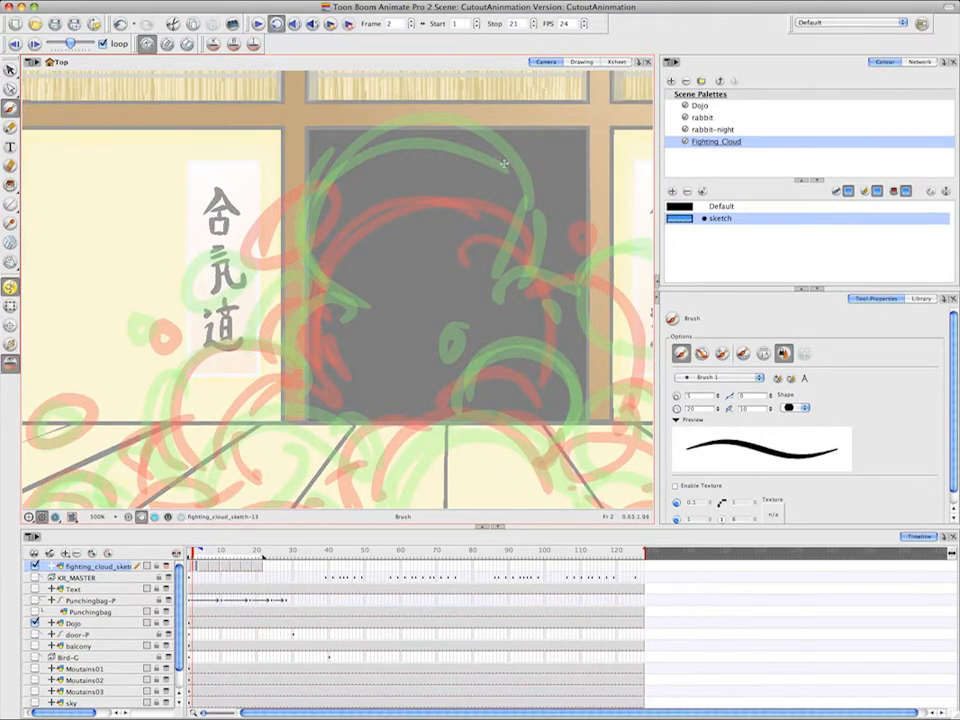
mouse_move(482, 167)
left_mouse_down()
mouse_move(365, 168)
mouse_move(322, 298)
left_mouse_up()
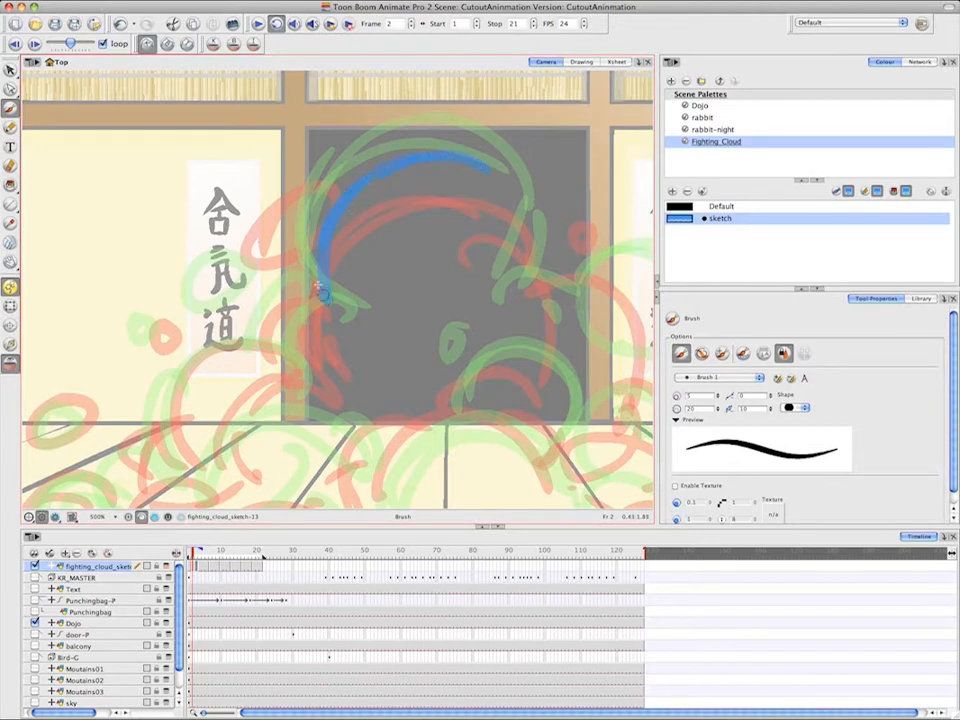
left_click_drag(421, 160, 518, 200)
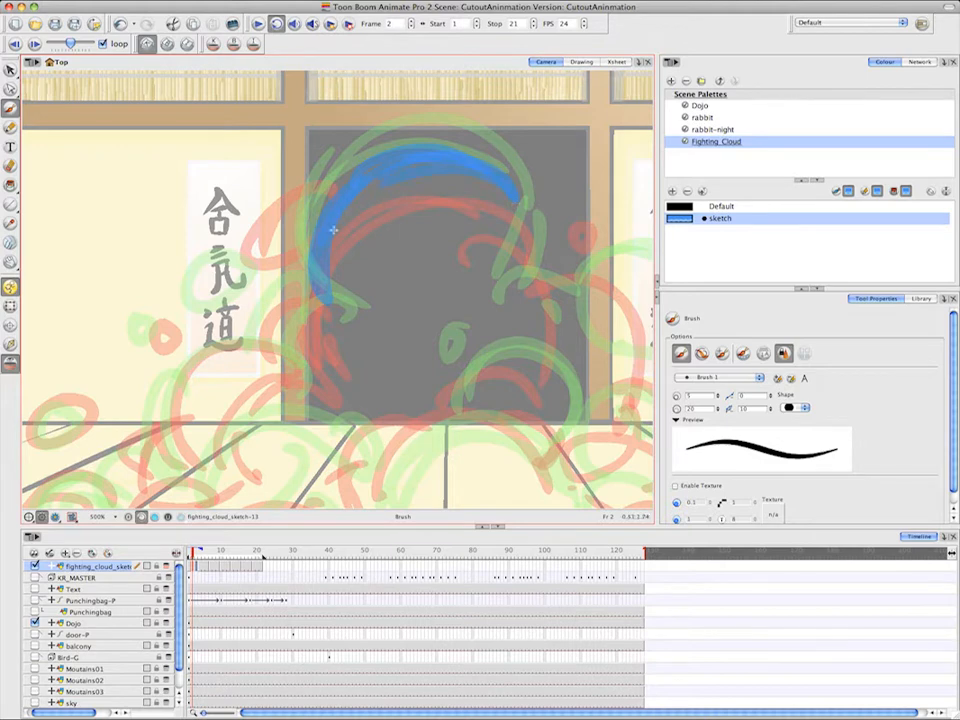
Delete the upper arc stroke on frame 2 and repaint it lower, curving down the right side of the cloud's head
left_click(10, 69)
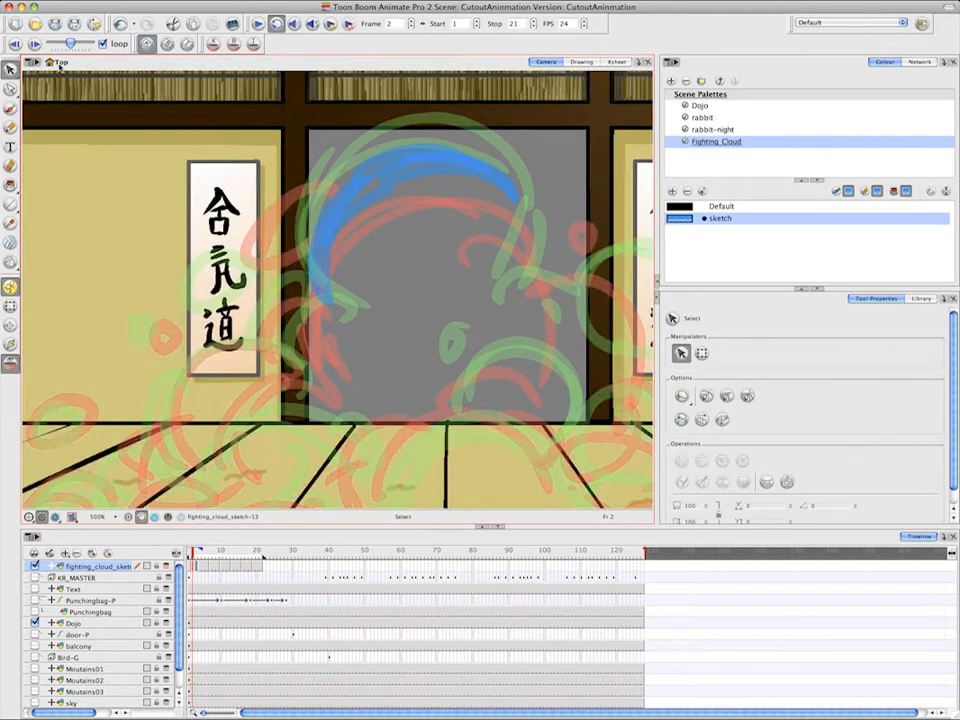
left_click(437, 158)
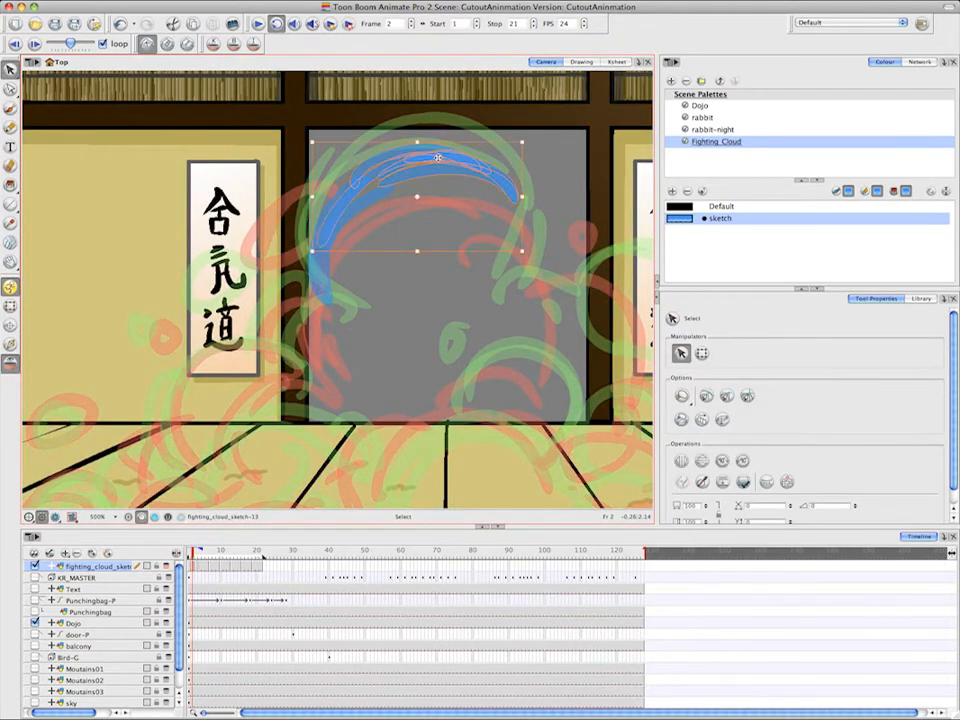
key("Delete")
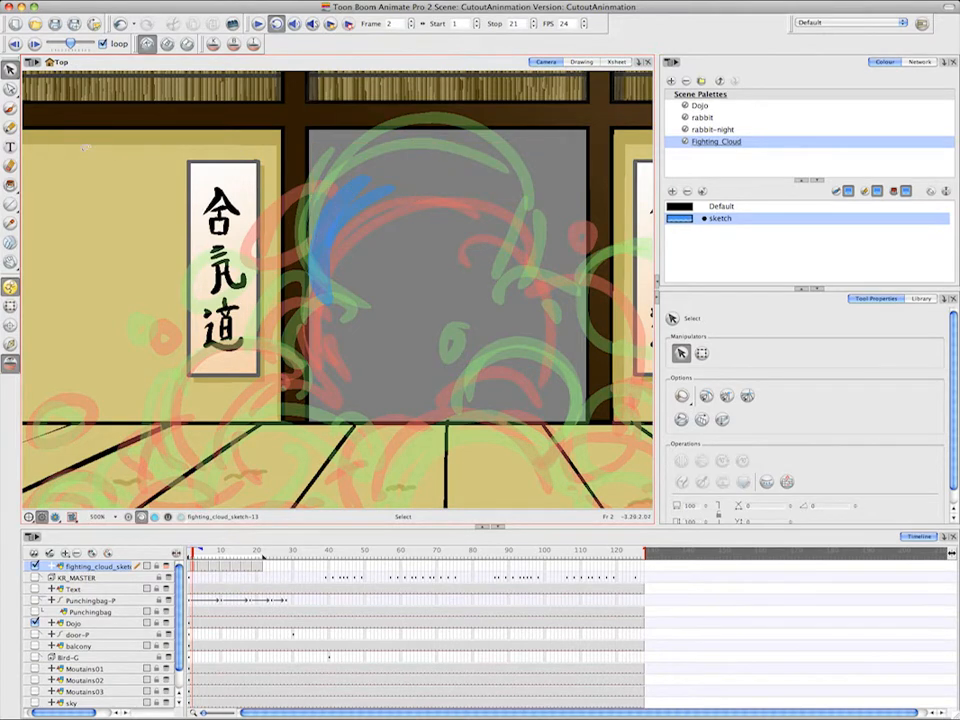
left_click(10, 107)
mouse_move(529, 232)
left_mouse_down()
mouse_move(399, 192)
mouse_move(364, 195)
mouse_move(486, 185)
mouse_move(515, 204)
mouse_move(489, 184)
mouse_move(531, 254)
mouse_move(526, 236)
mouse_move(512, 280)
left_mouse_up()
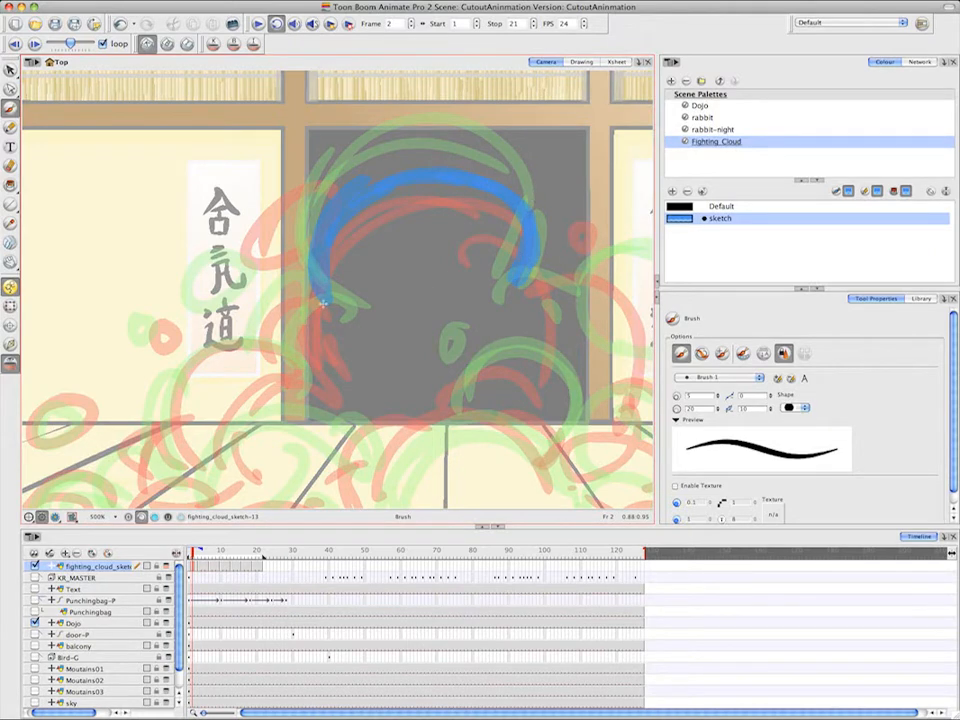
Sketch the lobe below the head's left side on frame 2 and add three loose oval puffs around the left scroll
mouse_move(331, 289)
left_mouse_down()
mouse_move(279, 354)
mouse_move(291, 360)
left_mouse_up()
mouse_move(291, 286)
left_mouse_down()
mouse_move(390, 238)
mouse_move(416, 259)
left_mouse_up()
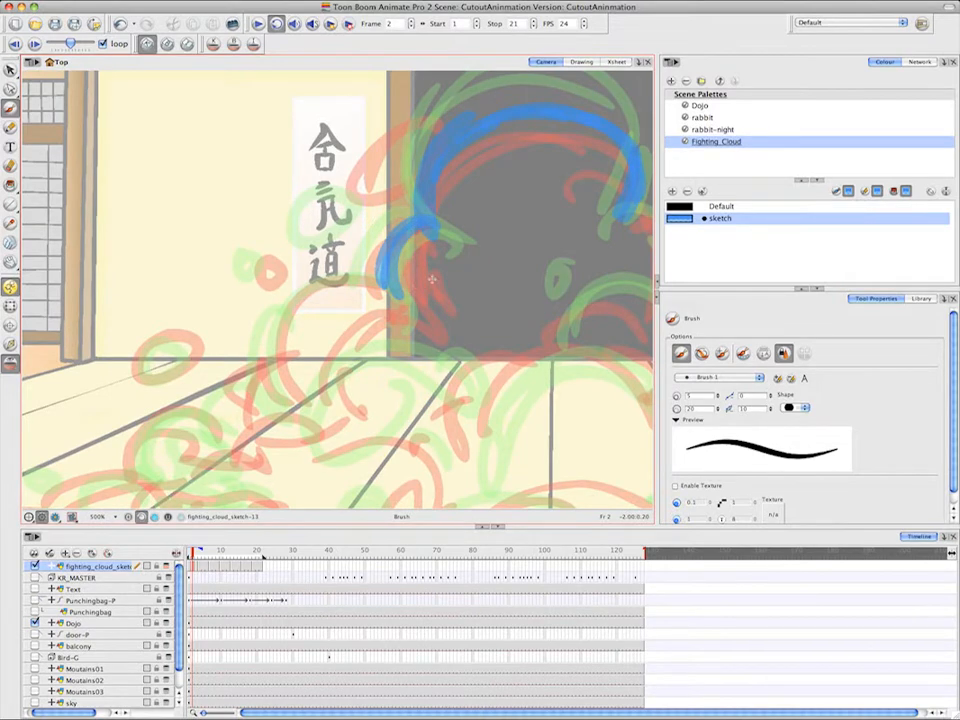
left_click_drag(413, 242, 396, 312)
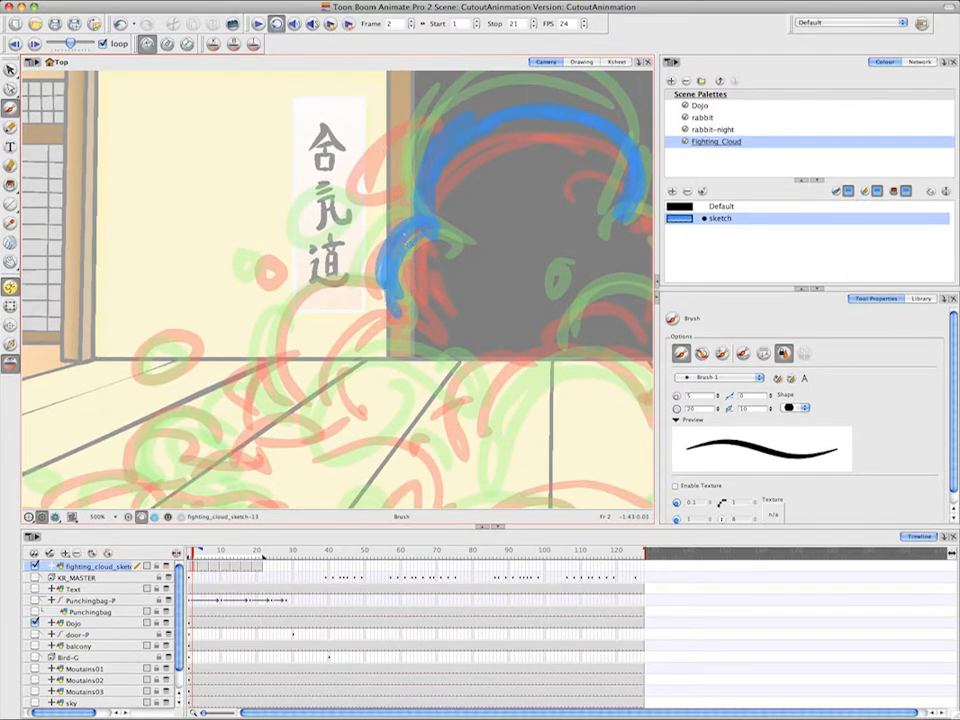
mouse_move(383, 120)
left_mouse_down()
mouse_move(327, 142)
mouse_move(360, 116)
mouse_move(334, 124)
left_mouse_up()
mouse_move(285, 195)
left_mouse_down()
mouse_move(285, 214)
mouse_move(284, 198)
left_mouse_up()
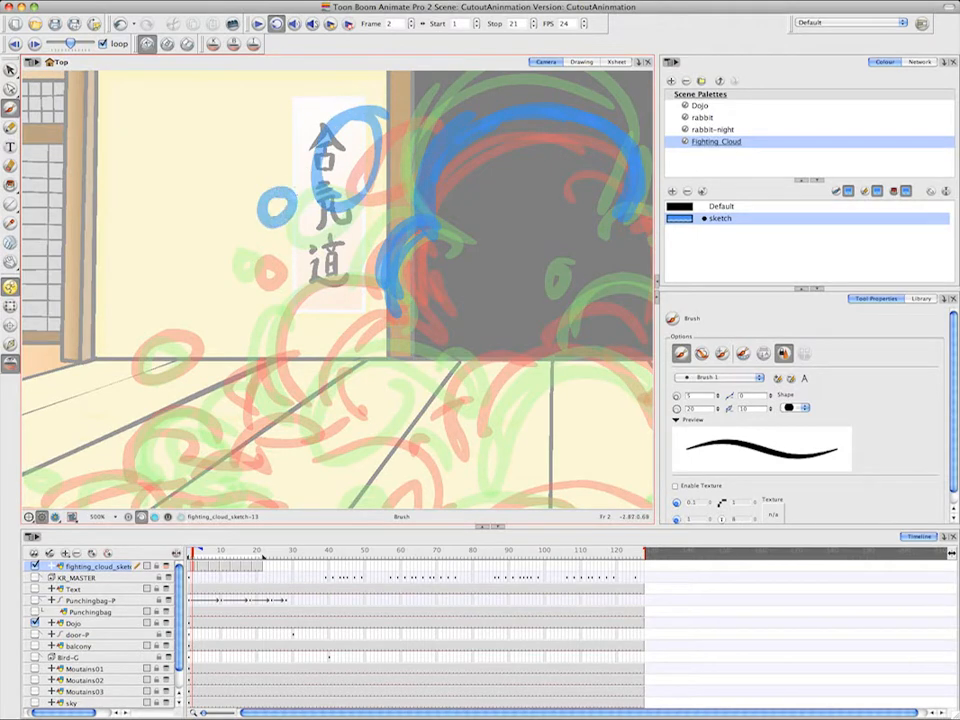
left_click_drag(260, 257, 258, 259)
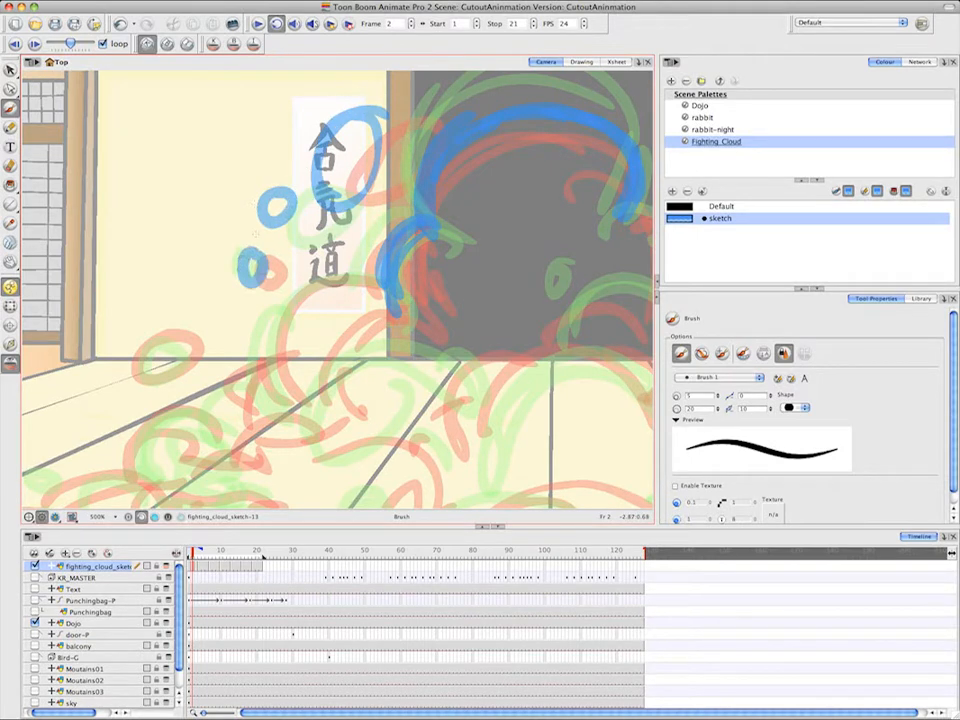
Brush the large left lobe of the cloud on frame 2 and the smaller curved lobe inside it at the floor line
left_click_drag(392, 287, 258, 352)
left_click_drag(292, 302, 292, 405)
left_click_drag(280, 324, 296, 404)
left_click_drag(275, 334, 305, 409)
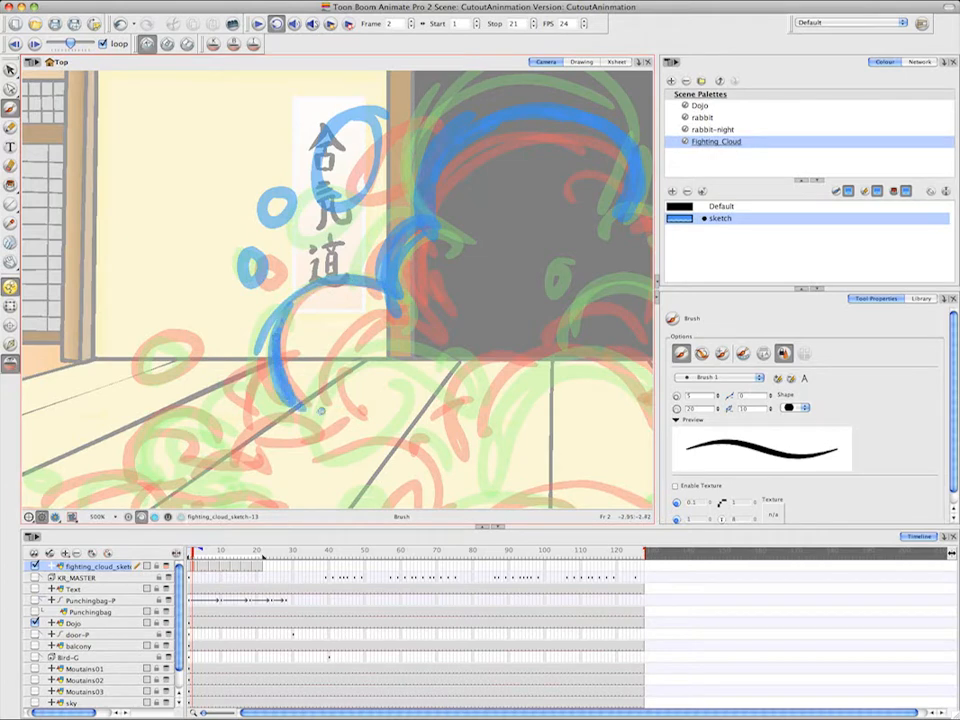
left_click_drag(366, 329, 314, 410)
left_click_drag(399, 331, 330, 404)
Sketch the central dome, the small arc to its left and the lobe at the doorway's lower right on frame 2
mouse_move(571, 334)
left_mouse_down()
mouse_move(469, 264)
mouse_move(466, 247)
left_mouse_up()
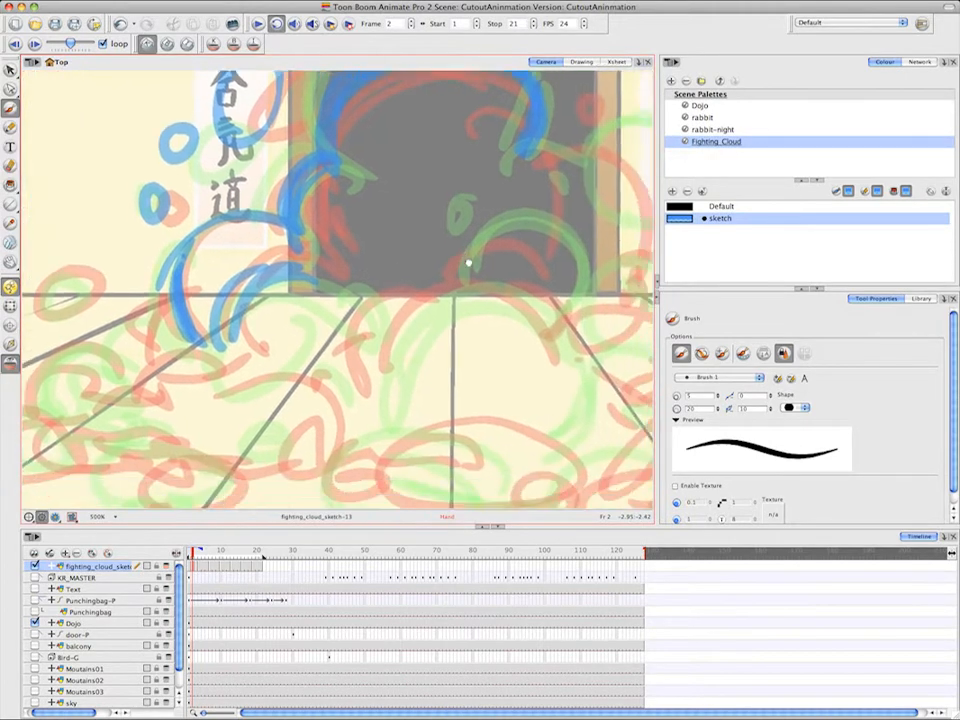
mouse_move(515, 280)
left_mouse_down()
mouse_move(375, 355)
mouse_move(378, 335)
mouse_move(378, 394)
left_mouse_up()
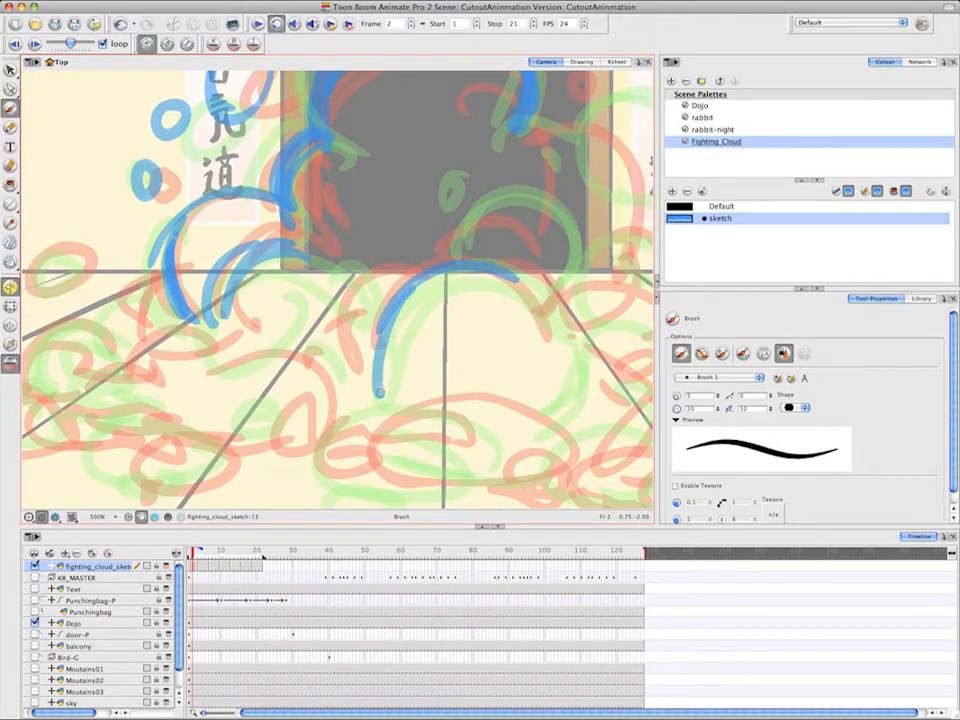
mouse_move(467, 271)
left_mouse_down()
mouse_move(396, 302)
mouse_move(327, 316)
mouse_move(324, 345)
left_mouse_up()
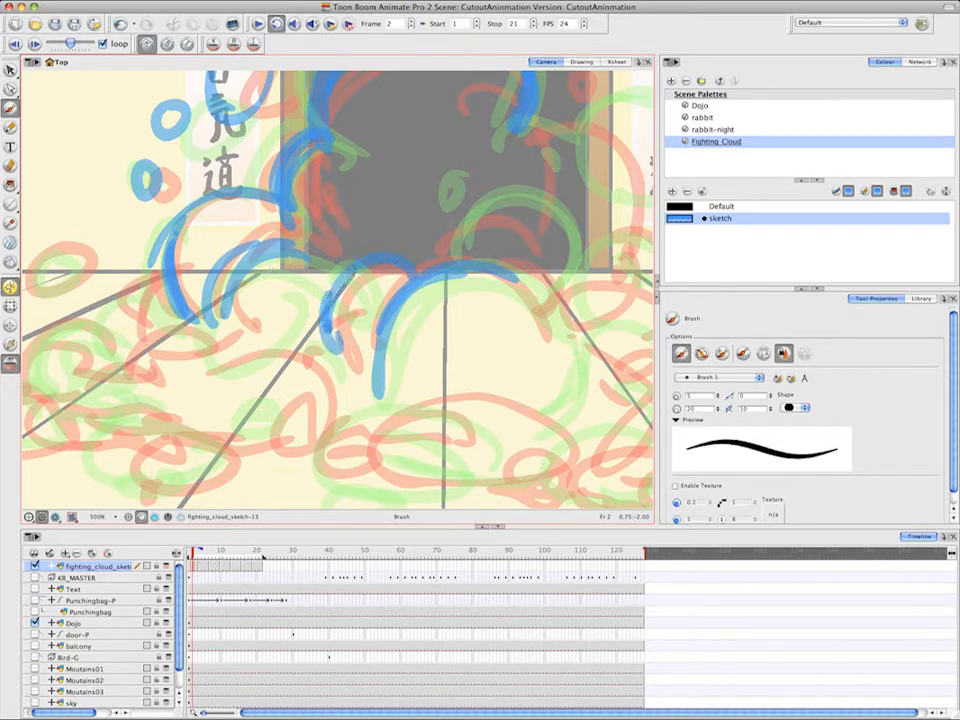
left_click_drag(561, 182, 489, 240)
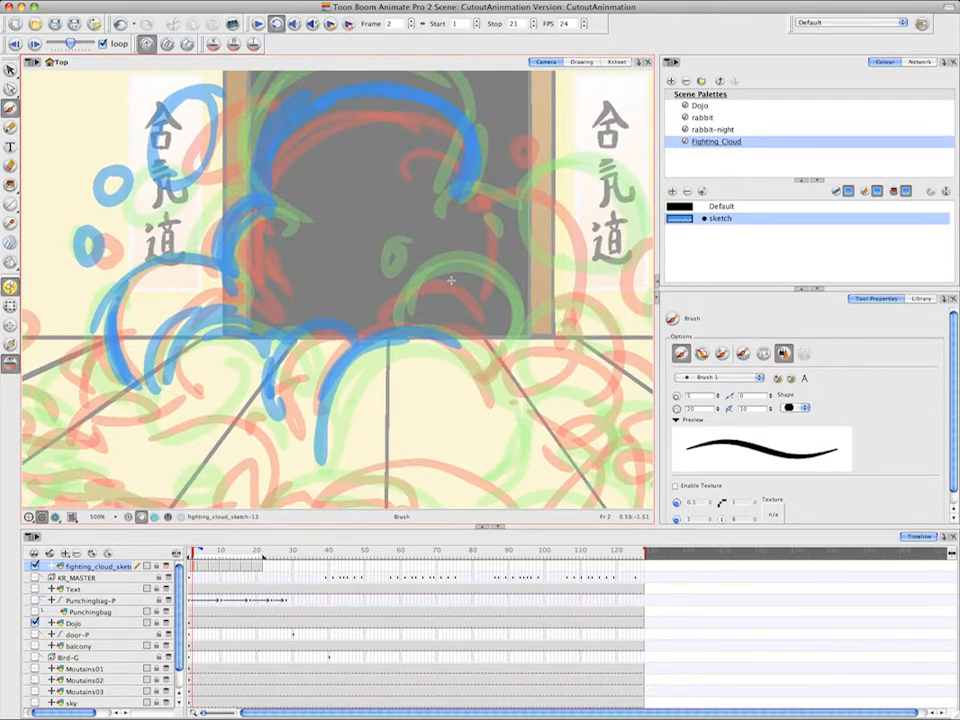
mouse_move(396, 308)
left_mouse_down()
mouse_move(476, 282)
mouse_move(436, 287)
mouse_move(500, 331)
mouse_move(493, 308)
mouse_move(474, 361)
left_mouse_up()
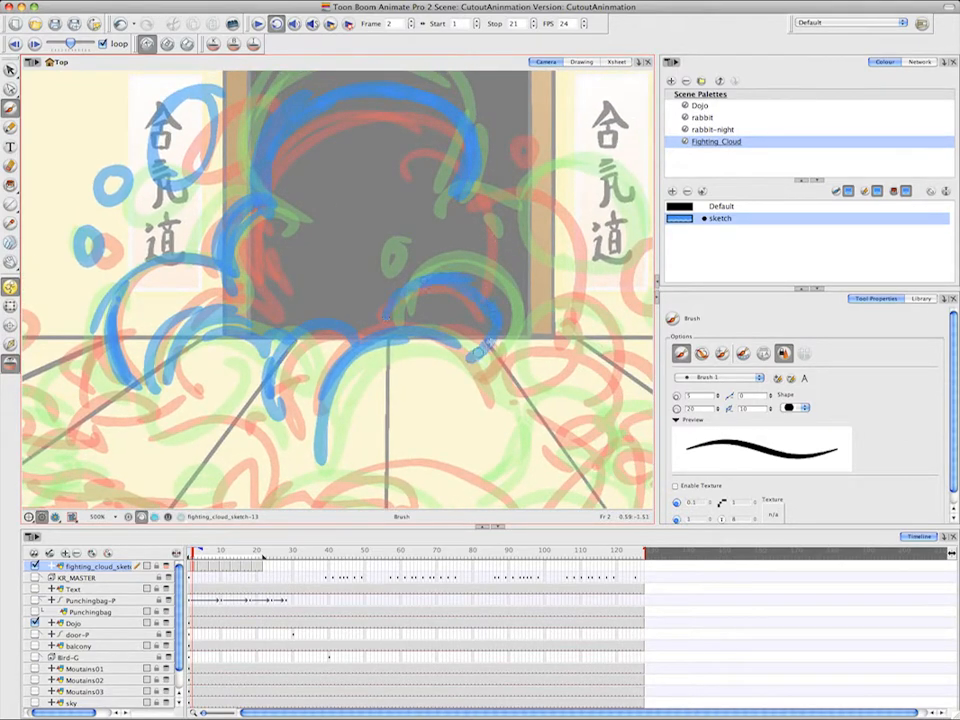
left_click_drag(452, 273, 471, 367)
Brush the right shoulder lobe beside the doorway on frame 2 and the rounded puff over the right scroll
left_click_drag(565, 240, 510, 285)
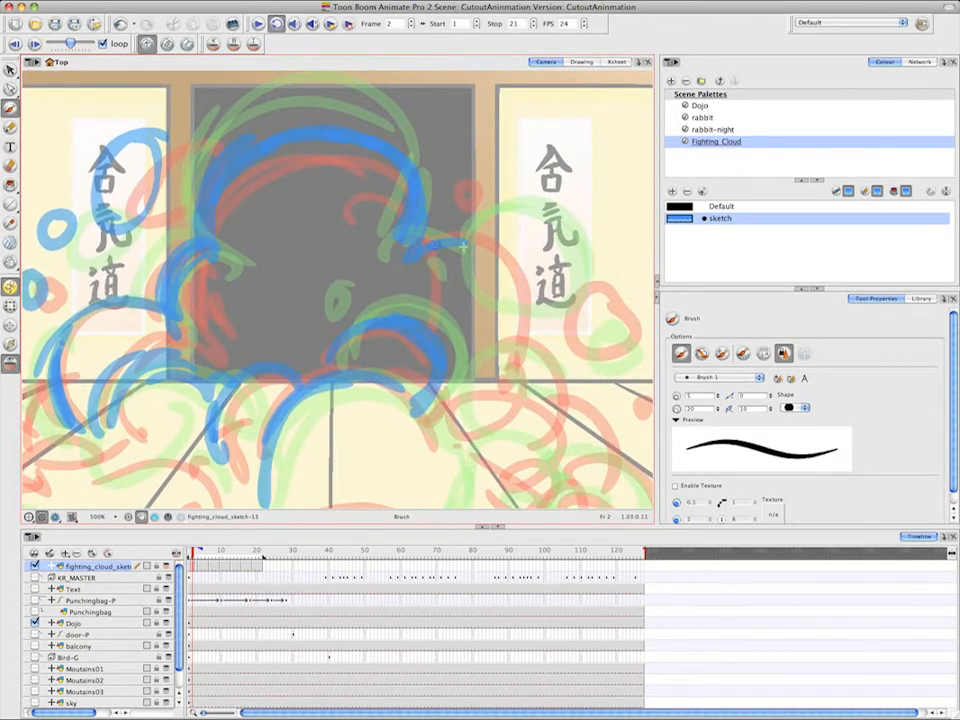
left_click_drag(463, 246, 496, 301)
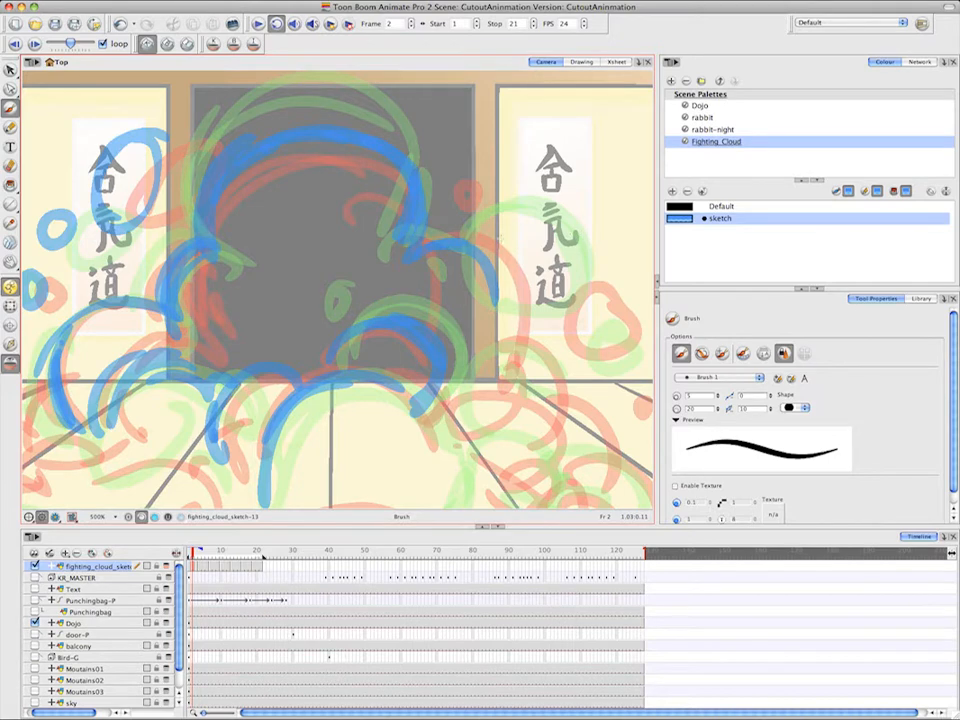
mouse_move(422, 245)
left_mouse_down()
mouse_move(478, 252)
mouse_move(516, 340)
left_mouse_up()
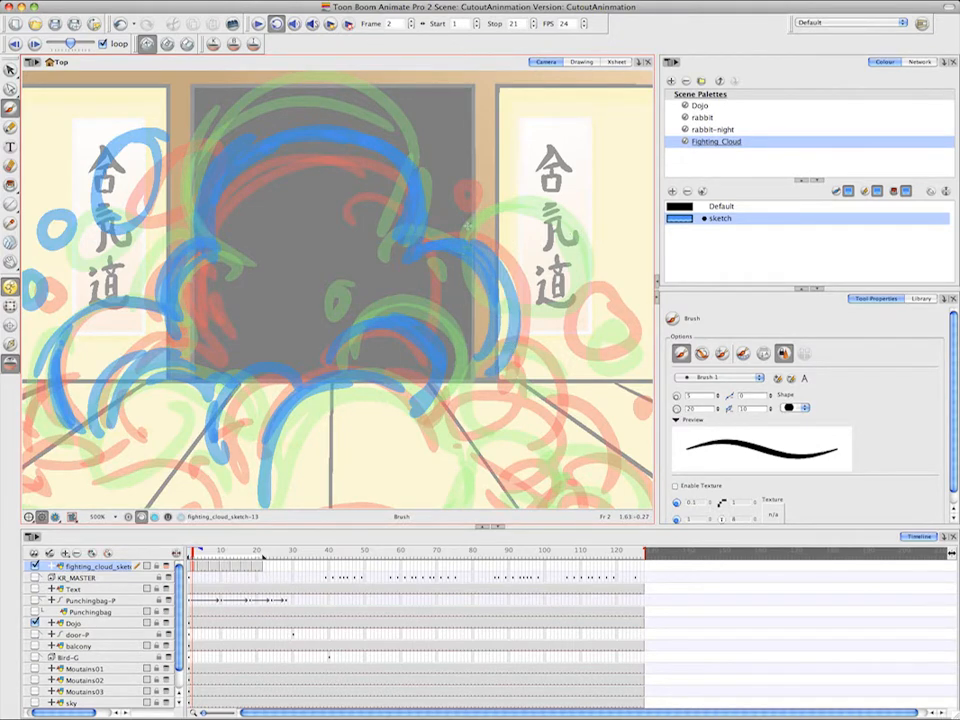
mouse_move(467, 226)
left_mouse_down()
mouse_move(550, 243)
mouse_move(560, 270)
mouse_move(482, 240)
mouse_move(505, 294)
left_mouse_up()
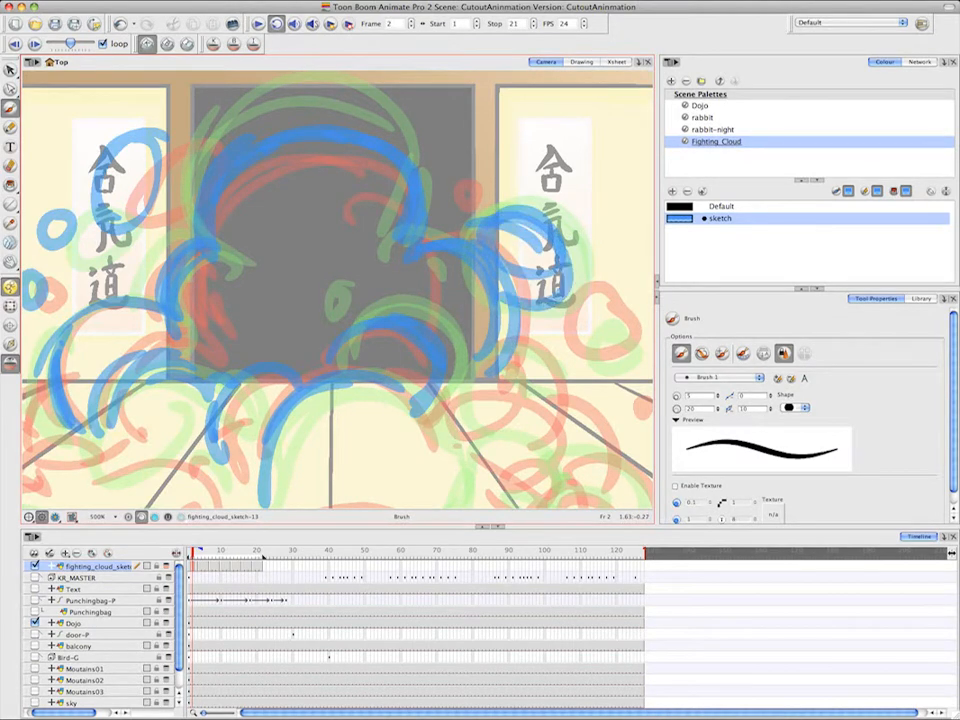
Add small loose puffs around the right scroll on frame 2 and a lobe at the floor line below it
key("space")
mouse_move(610, 274)
left_mouse_down()
mouse_move(570, 272)
mouse_move(502, 213)
mouse_move(545, 234)
mouse_move(487, 242)
mouse_move(521, 267)
left_mouse_up()
left_click(457, 168)
key("space")
left_click_drag(518, 220, 521, 288)
mouse_move(362, 292)
left_mouse_down()
mouse_move(406, 299)
mouse_move(430, 362)
left_mouse_up()
Sketch the lower right billows of the cloud on frame 2, including the flat puffs trailing out across the floor
key("2")
key("1")
key("1")
key("1")
key("1")
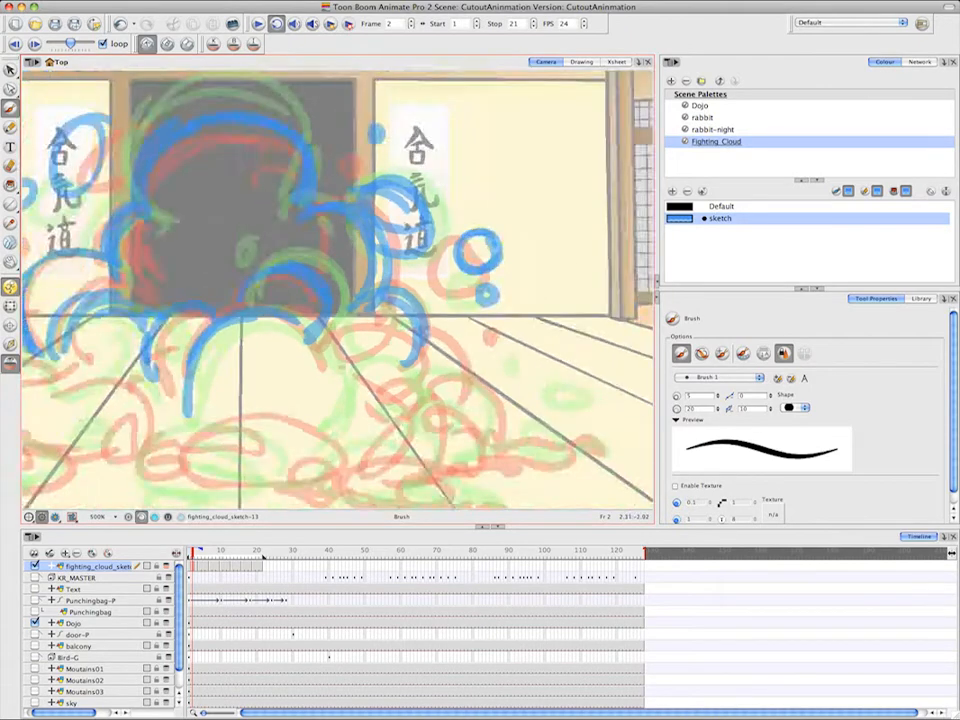
left_click_drag(470, 269, 548, 272)
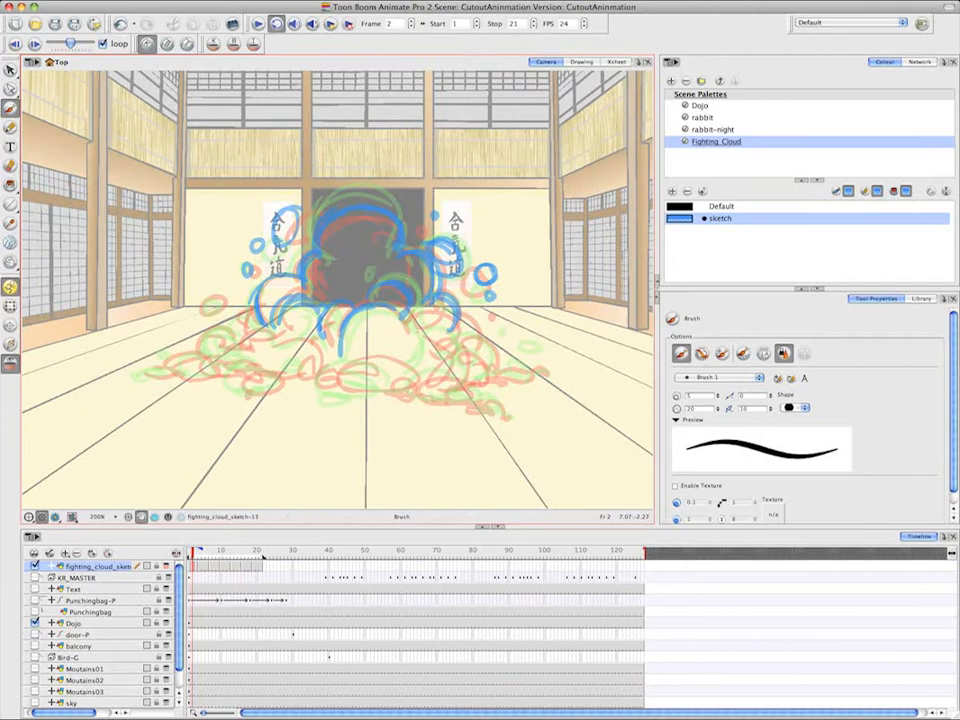
mouse_move(405, 311)
left_mouse_down()
mouse_move(418, 331)
mouse_move(415, 361)
left_mouse_up()
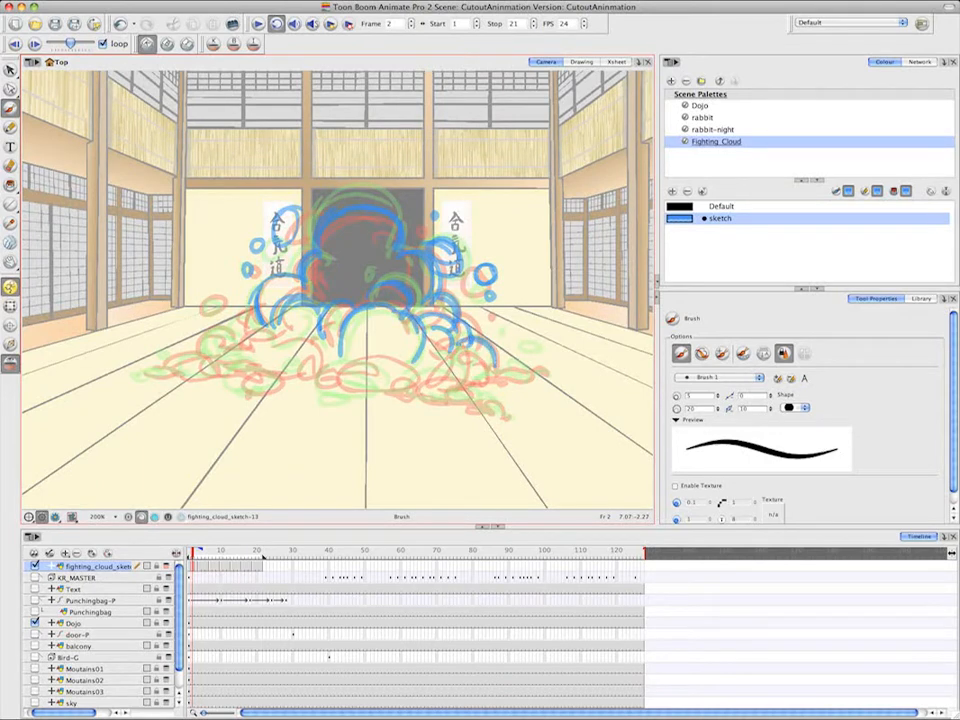
mouse_move(450, 356)
left_mouse_down()
mouse_move(479, 366)
mouse_move(457, 385)
mouse_move(432, 383)
mouse_move(523, 374)
mouse_move(528, 356)
left_mouse_up()
left_click_drag(442, 387, 476, 399)
mouse_move(443, 386)
left_mouse_down()
mouse_move(422, 391)
mouse_move(481, 400)
mouse_move(501, 415)
left_mouse_up()
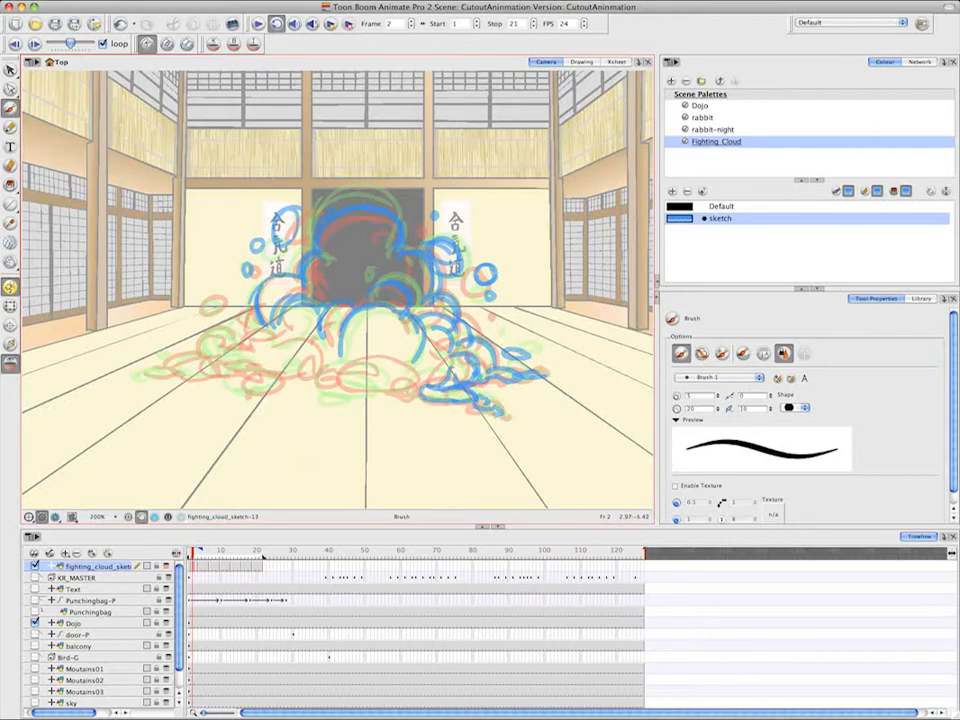
Complete the frame 2 in-between with the bottom centre puffs and the lower left billows along the floor
mouse_move(384, 394)
left_mouse_down()
mouse_move(398, 357)
mouse_move(394, 394)
left_mouse_up()
mouse_move(329, 375)
left_mouse_down()
mouse_move(333, 389)
mouse_move(275, 343)
left_mouse_up()
mouse_move(318, 352)
left_mouse_down()
mouse_move(285, 352)
mouse_move(204, 354)
left_mouse_up()
mouse_move(218, 299)
left_mouse_down()
mouse_move(210, 310)
mouse_move(220, 301)
left_mouse_up()
mouse_move(206, 356)
left_mouse_down()
mouse_move(147, 374)
mouse_move(276, 384)
left_mouse_up()
Go to frame 3 and sketch the cloud's head, the doorway lobe and the right-side puffs between the onion-skin outlines
key(".")
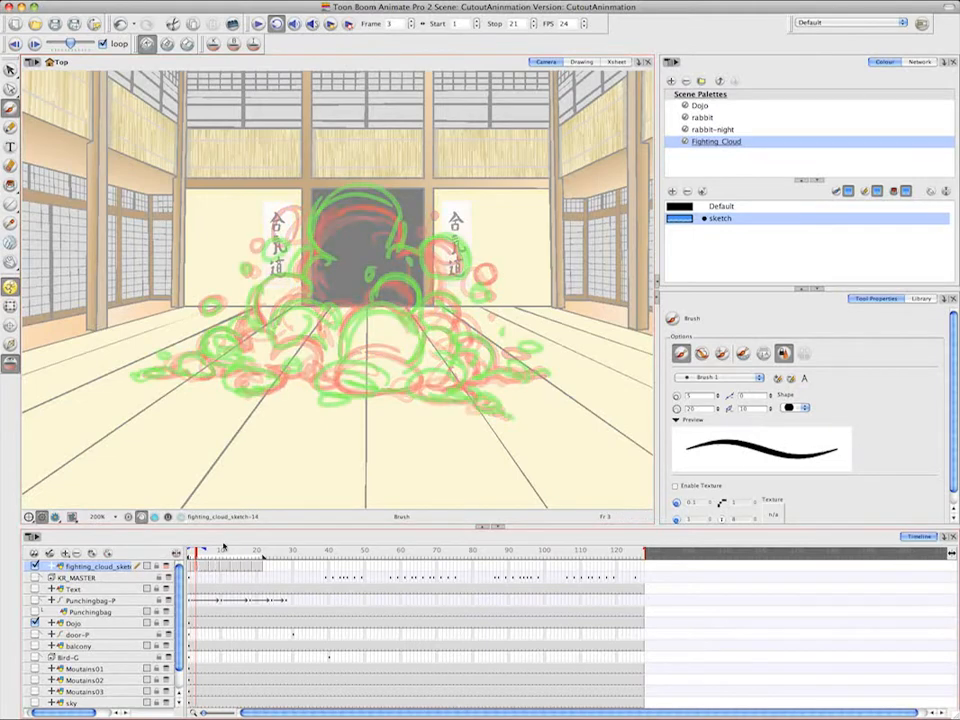
left_click_drag(361, 197, 316, 250)
mouse_move(352, 201)
left_mouse_down()
mouse_move(388, 213)
mouse_move(398, 250)
mouse_move(368, 284)
left_mouse_up()
mouse_move(372, 294)
left_mouse_down()
mouse_move(392, 283)
mouse_move(408, 310)
left_mouse_up()
mouse_move(426, 246)
left_mouse_down()
mouse_move(448, 272)
mouse_move(419, 251)
mouse_move(420, 305)
left_mouse_up()
left_click_drag(488, 278, 480, 295)
Brush the middle row of frame 3: the right floor-line lobes, the central dome and the large left lobe
mouse_move(420, 310)
left_mouse_down()
mouse_move(456, 330)
mouse_move(452, 341)
left_mouse_up()
mouse_move(428, 332)
left_mouse_down()
mouse_move(447, 356)
mouse_move(341, 358)
left_mouse_up()
left_click_drag(349, 306, 320, 325)
left_click_drag(323, 314, 275, 325)
left_click_drag(306, 286, 251, 316)
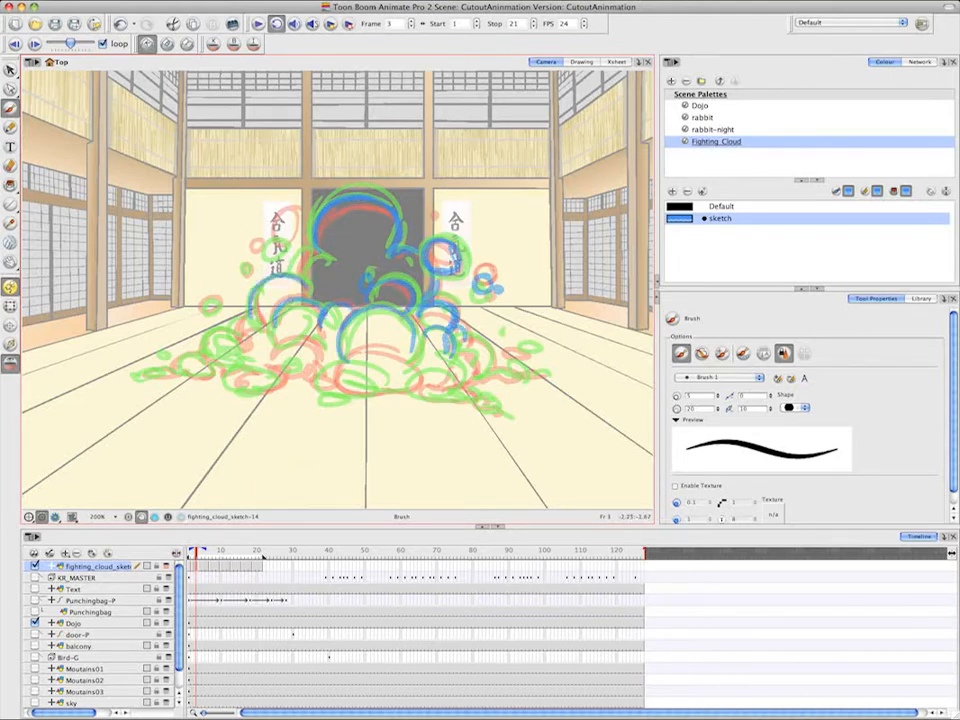
Add the loose puffs near the left scroll and the lower left billows of the cloud on frame 3
left_click_drag(283, 222, 291, 228)
mouse_move(220, 296)
left_mouse_down()
mouse_move(222, 341)
mouse_move(172, 370)
left_mouse_up()
left_click_drag(214, 345, 205, 354)
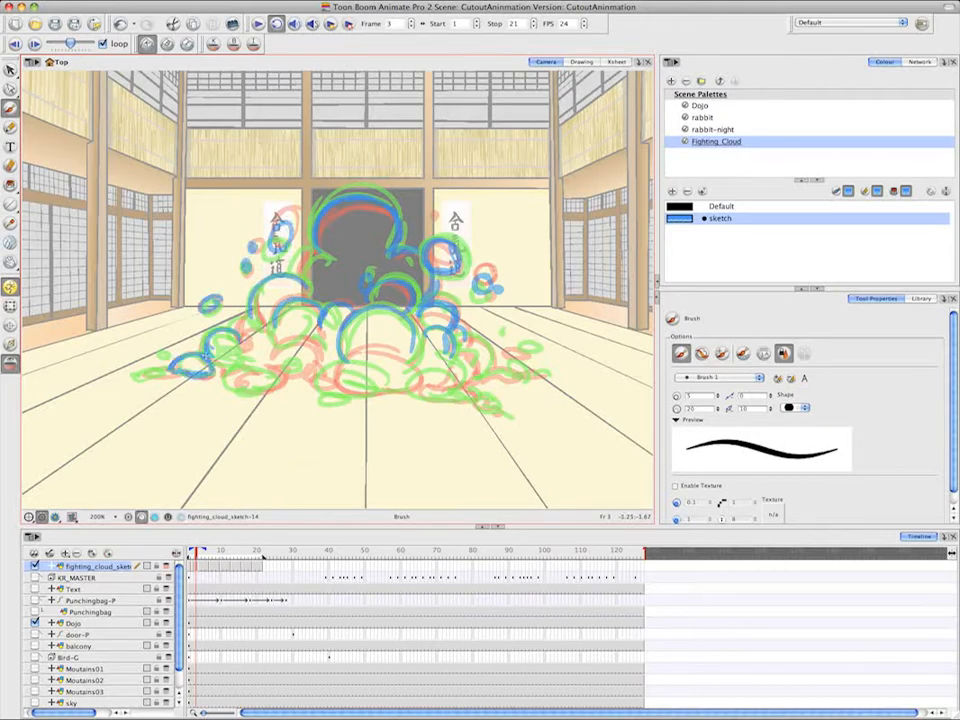
left_click_drag(280, 338, 236, 328)
left_click_drag(170, 370, 145, 374)
left_click_drag(164, 355, 170, 360)
Finish the frame 3 in-between with the puffs along the cloud's bottom edge and the lower right billows
mouse_move(238, 368)
left_mouse_down()
mouse_move(290, 349)
mouse_move(334, 386)
left_mouse_up()
mouse_move(340, 366)
left_mouse_down()
mouse_move(362, 396)
mouse_move(422, 376)
mouse_move(485, 407)
left_mouse_up()
left_click_drag(452, 354, 478, 382)
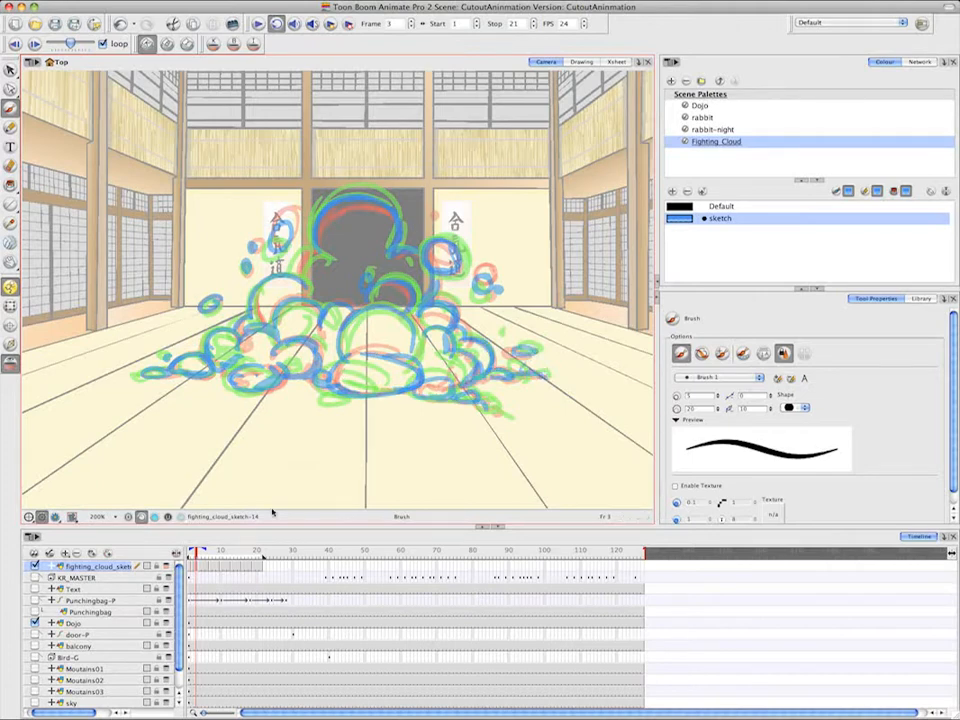
Create an empty drawing at frame 5 and sketch the cloud's head, the doorway puff and the loose puffs by both scrolls
left_click(205, 566)
right_click(205, 566)
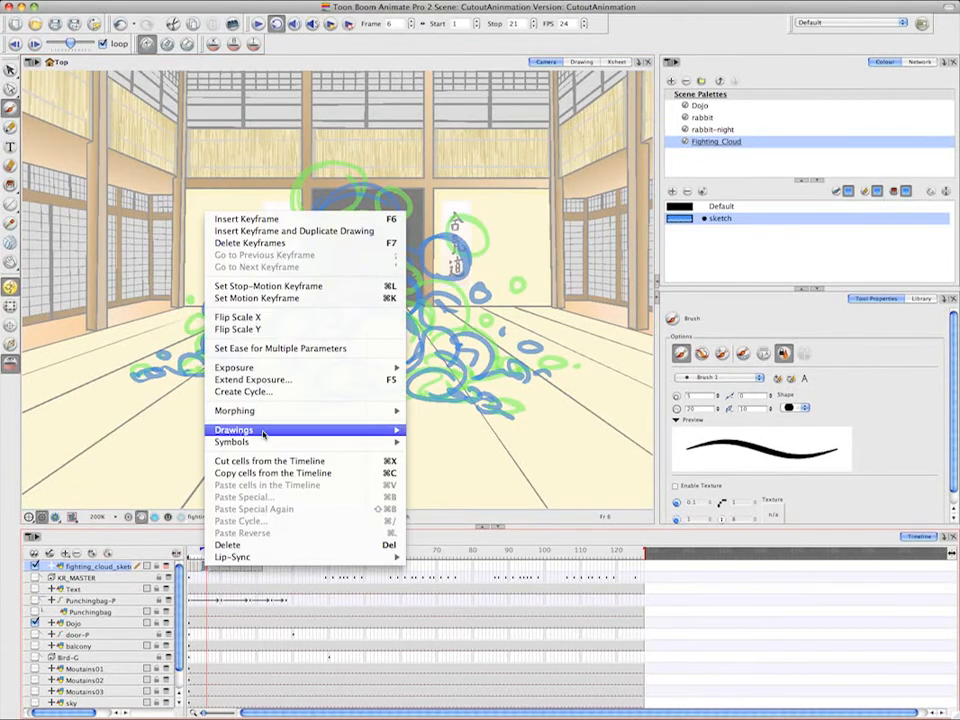
left_click(514, 435)
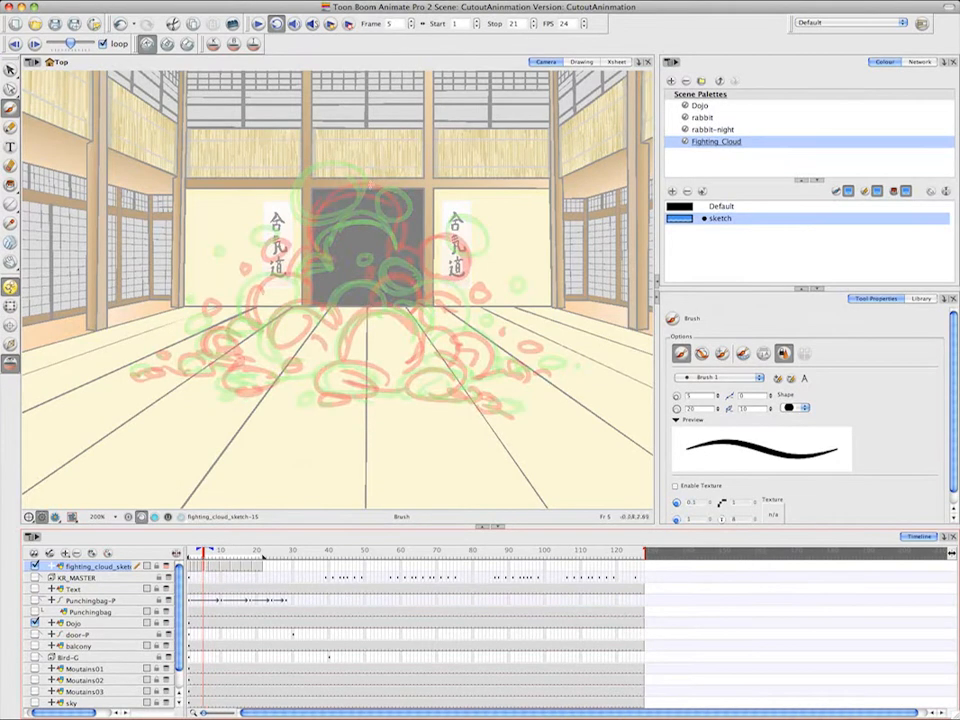
left_click_drag(305, 242, 382, 186)
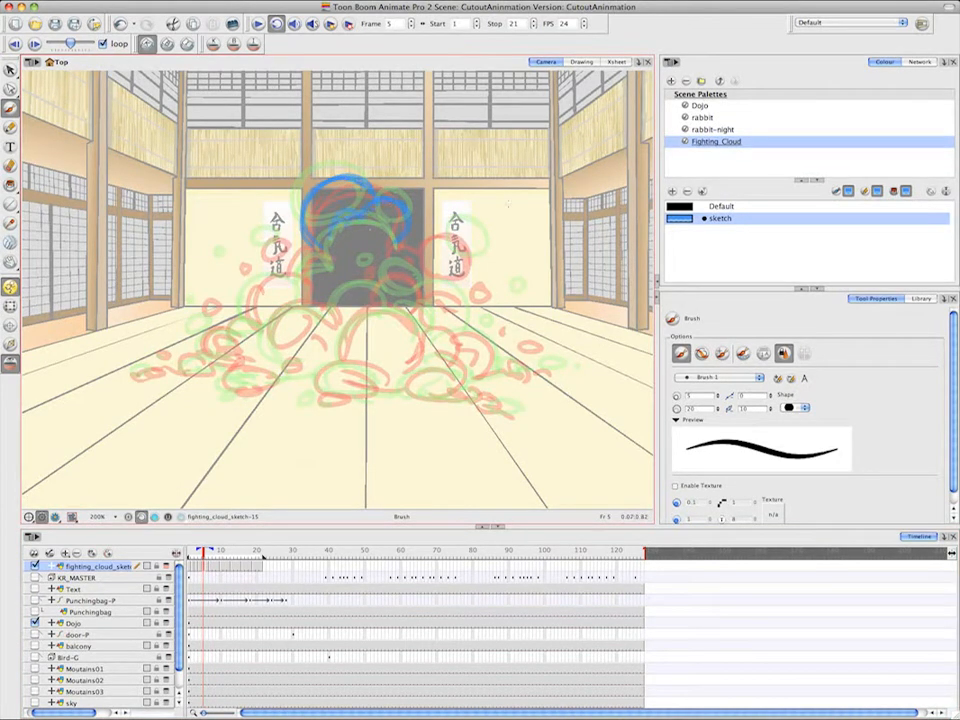
mouse_move(440, 234)
left_mouse_down()
mouse_move(454, 266)
mouse_move(436, 244)
left_mouse_up()
left_click_drag(388, 258, 399, 283)
left_click_drag(272, 236, 260, 252)
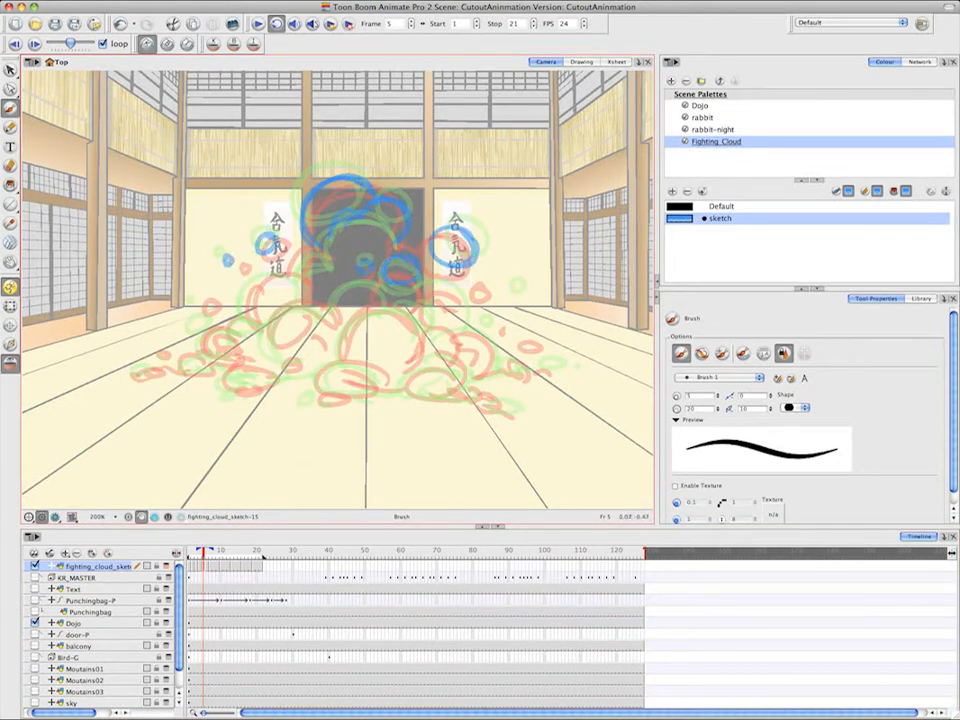
Brush frame 5's lower left billows, the front bottom puff, the central dome and the large left lobes between the onion-skin outlines
mouse_move(145, 345)
left_mouse_down()
mouse_move(215, 363)
mouse_move(235, 333)
mouse_move(255, 325)
mouse_move(245, 353)
mouse_move(255, 378)
mouse_move(322, 377)
left_mouse_up()
mouse_move(312, 392)
left_mouse_down()
mouse_move(334, 394)
mouse_move(368, 368)
left_mouse_up()
left_click_drag(412, 322, 362, 364)
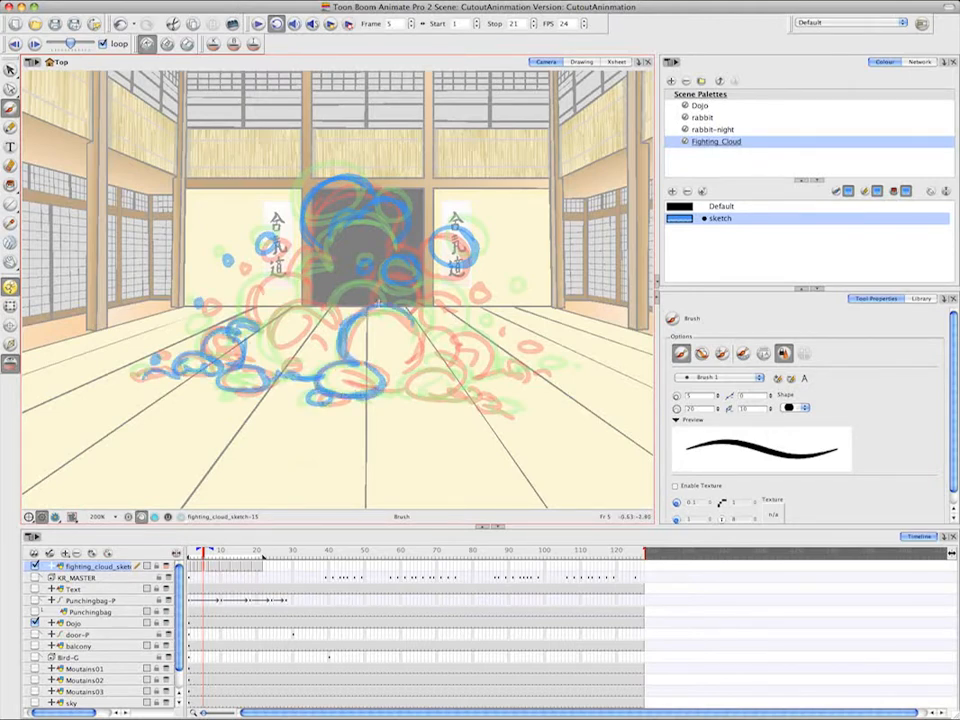
left_click_drag(380, 298, 328, 306)
mouse_move(326, 308)
left_mouse_down()
mouse_move(383, 340)
mouse_move(300, 315)
mouse_move(330, 310)
mouse_move(305, 372)
left_mouse_up()
left_click_drag(245, 318, 305, 278)
left_click_drag(286, 272, 330, 270)
Complete the frame 5 in-between with the dome's right edge, the lower right billows and the stacked right-side lobes
left_click_drag(405, 312, 404, 390)
mouse_move(455, 372)
left_mouse_down()
mouse_move(413, 392)
mouse_move(457, 372)
mouse_move(505, 408)
left_mouse_up()
mouse_move(432, 336)
left_mouse_down()
mouse_move(460, 366)
mouse_move(487, 374)
mouse_move(545, 367)
mouse_move(530, 354)
left_mouse_up()
mouse_move(428, 287)
left_mouse_down()
mouse_move(448, 314)
mouse_move(424, 326)
left_mouse_up()
left_click_drag(432, 328, 446, 283)
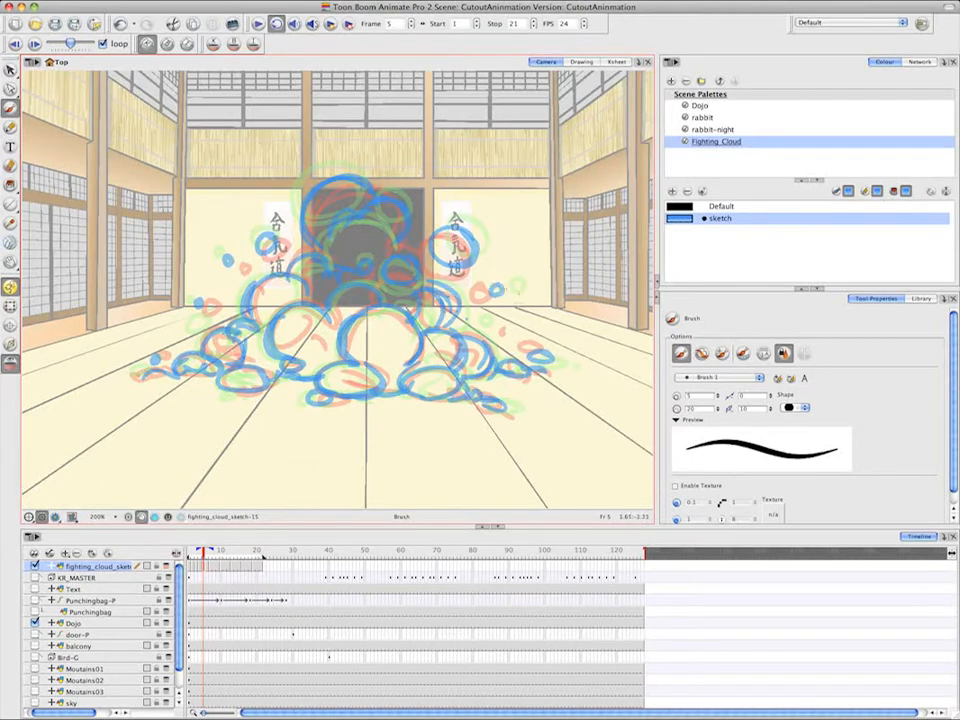
Start the drawing on frame 6 with the cloud's head, the doorway lobes, the right scroll puff and the upper left lobe
key("period")
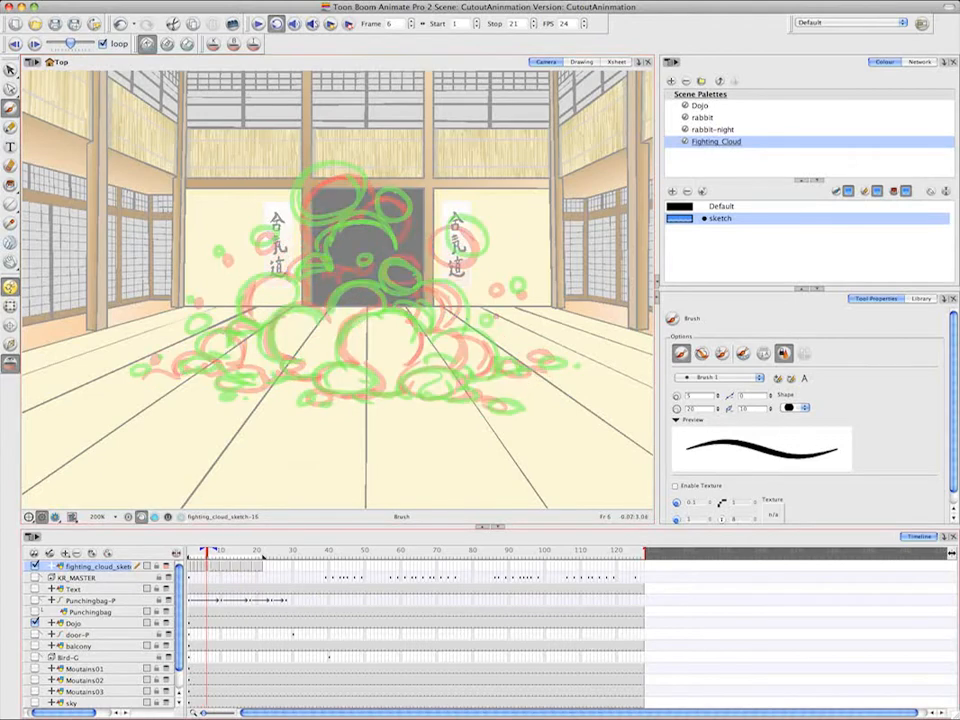
mouse_move(356, 176)
left_mouse_down()
mouse_move(312, 231)
mouse_move(359, 190)
left_mouse_up()
left_click_drag(319, 256, 376, 215)
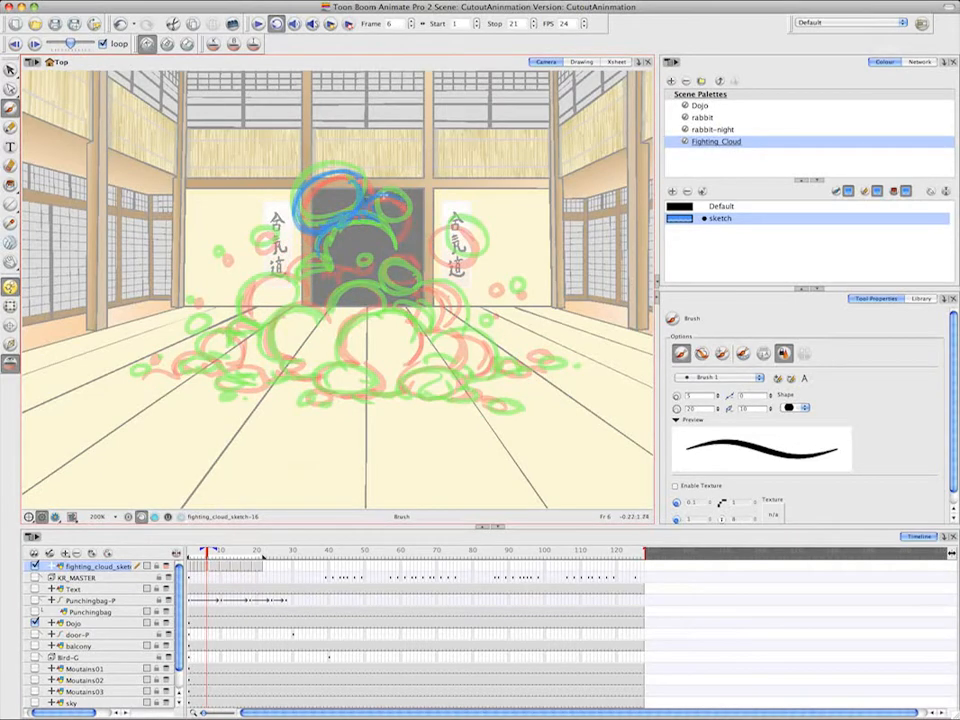
mouse_move(472, 226)
left_mouse_down()
mouse_move(450, 258)
mouse_move(391, 254)
left_mouse_up()
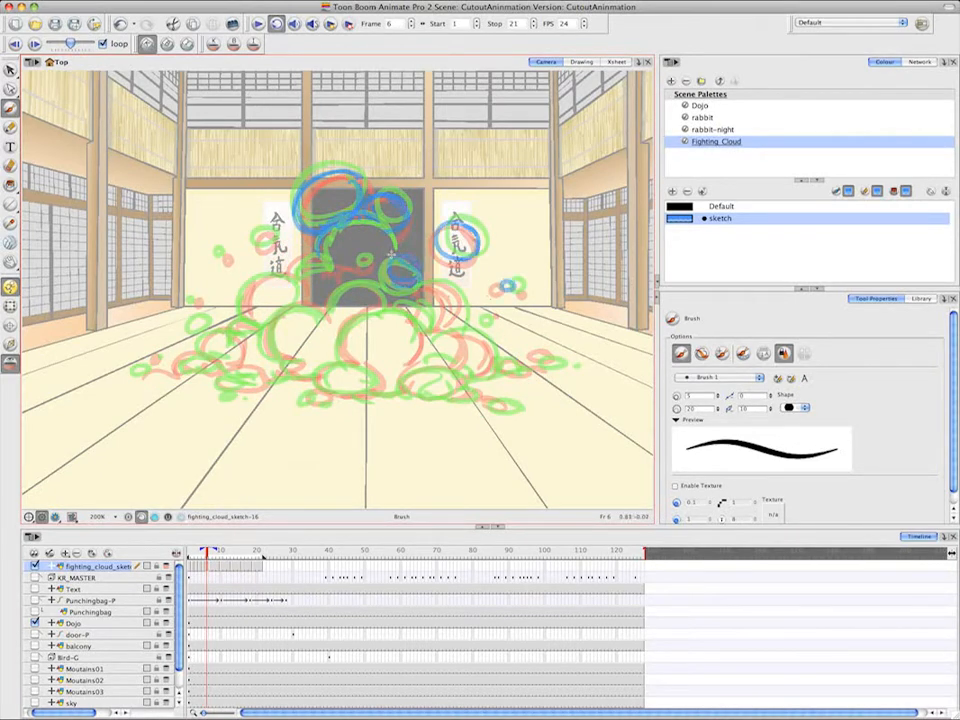
left_click_drag(320, 258, 288, 282)
mouse_move(298, 282)
left_mouse_down()
mouse_move(262, 318)
mouse_move(306, 300)
mouse_move(386, 308)
left_mouse_up()
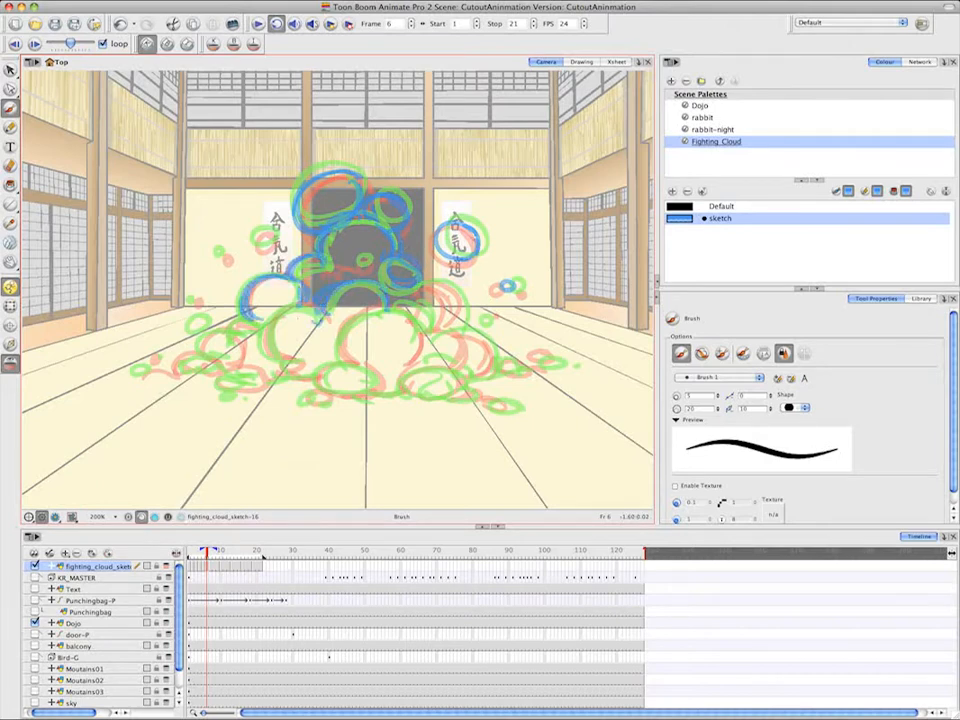
Brush the large left lobe, the central dome and the puffs along the cloud's bottom edge on frame 6
mouse_move(318, 316)
left_mouse_down()
mouse_move(291, 356)
mouse_move(263, 336)
mouse_move(285, 371)
mouse_move(363, 361)
mouse_move(328, 318)
mouse_move(358, 316)
mouse_move(376, 371)
left_mouse_up()
left_click_drag(322, 394, 304, 399)
left_click_drag(388, 382, 406, 388)
mouse_move(412, 372)
left_mouse_down()
mouse_move(458, 388)
mouse_move(418, 369)
left_mouse_up()
left_click_drag(464, 394, 508, 408)
left_click_drag(440, 334, 432, 368)
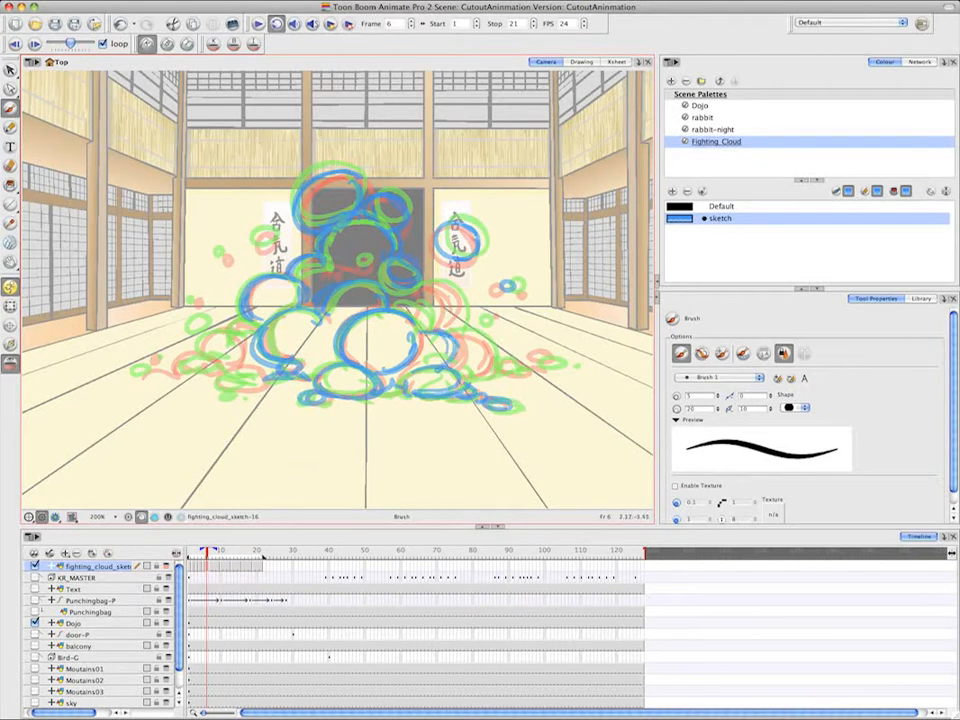
Finish the frame 6 in-between with the stacked right-side lobes, the far right puffs and the lower left billows
left_click_drag(410, 308, 450, 345)
mouse_move(432, 285)
left_mouse_down()
mouse_move(426, 318)
mouse_move(446, 330)
left_mouse_up()
left_click_drag(450, 332, 472, 374)
left_click_drag(474, 378, 550, 362)
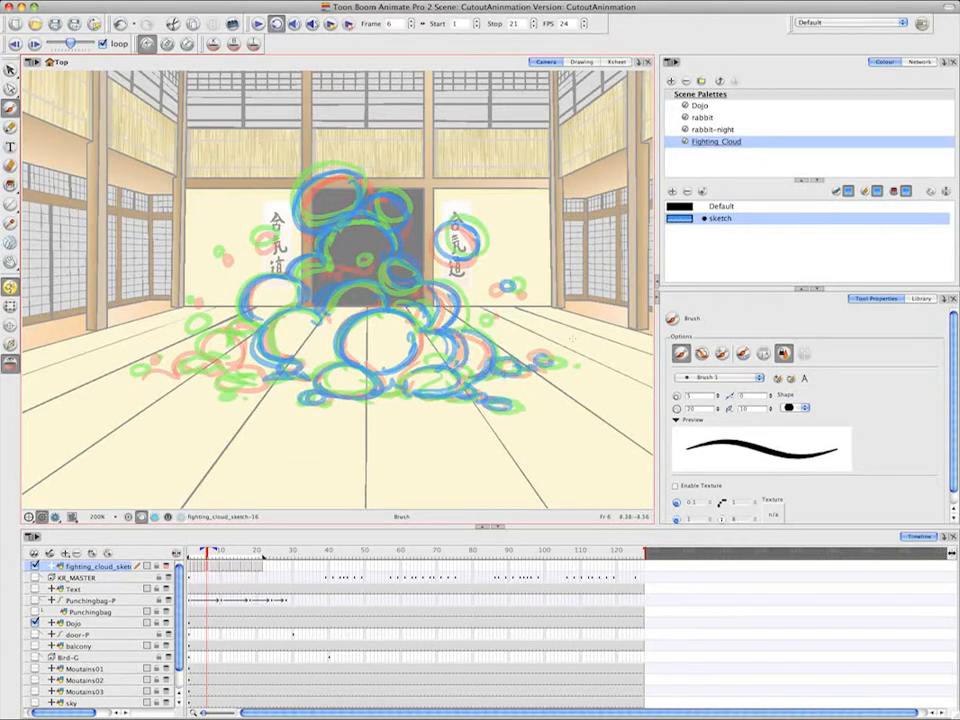
mouse_move(243, 340)
left_mouse_down()
mouse_move(204, 350)
mouse_move(276, 378)
left_mouse_up()
left_click_drag(182, 358, 212, 368)
left_click_drag(145, 369, 218, 369)
left_click_drag(203, 307, 195, 314)
Create an empty drawing at frame 8 and sketch the separating head puffs, the doorway lobes and the loose puffs by the left scroll
left_click(216, 567)
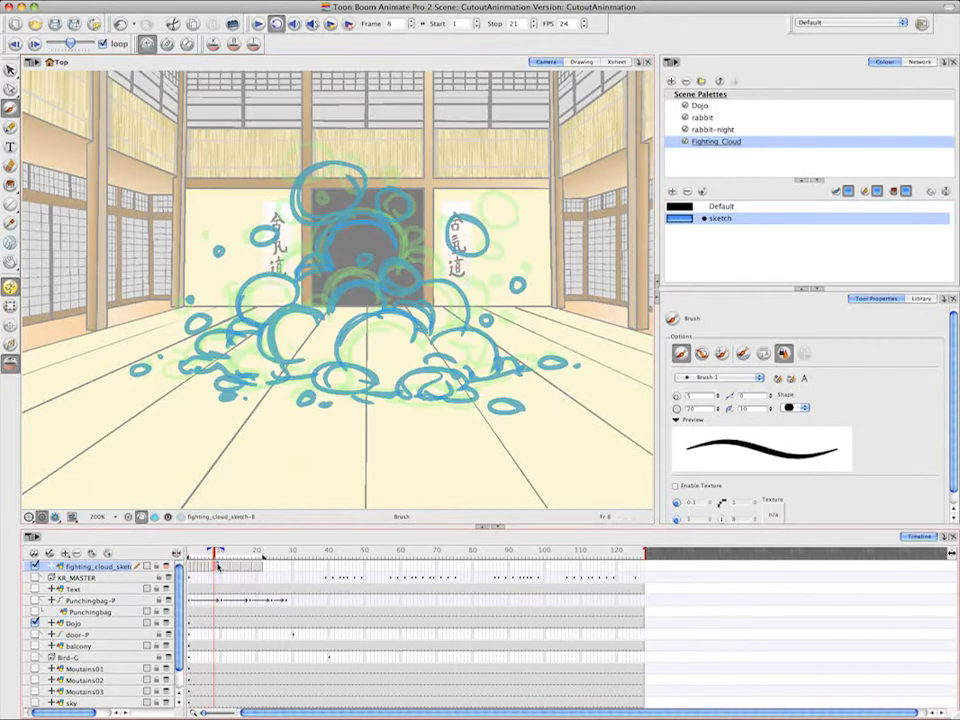
right_click(216, 567)
mouse_move(260, 429)
left_click(482, 431)
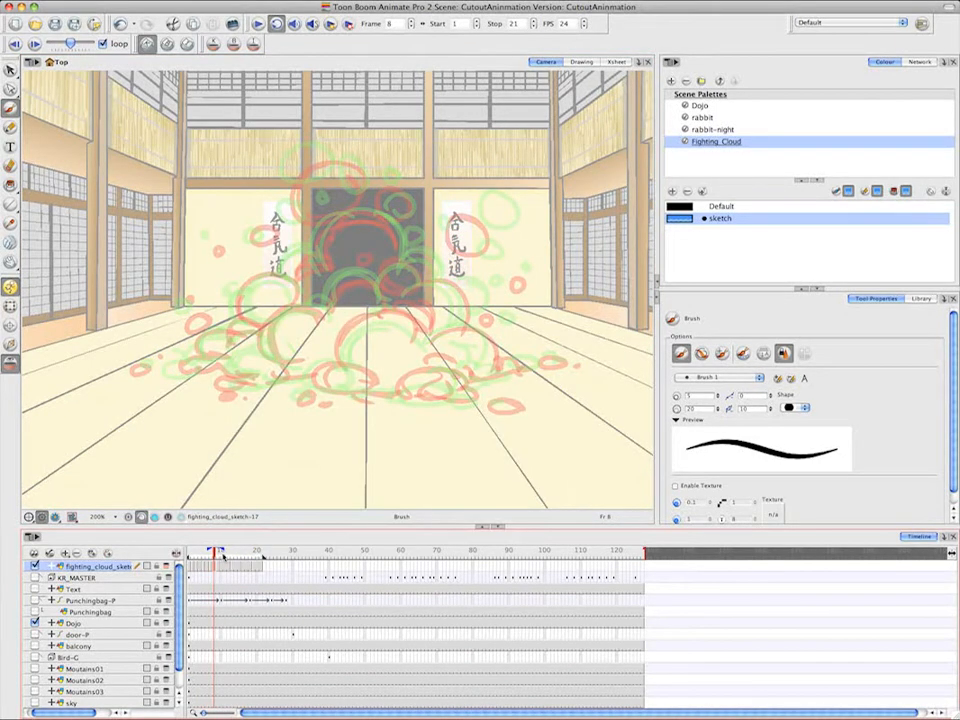
mouse_move(325, 158)
left_mouse_down()
mouse_move(310, 192)
mouse_move(334, 170)
mouse_move(352, 198)
mouse_move(308, 224)
left_mouse_up()
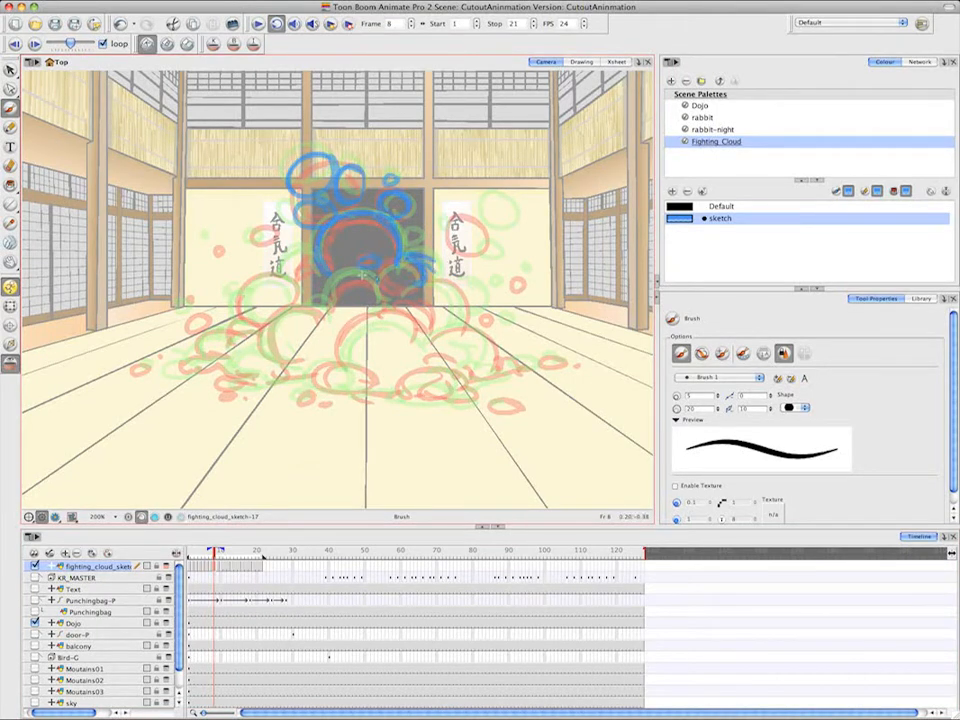
left_click_drag(363, 275, 328, 311)
mouse_move(314, 262)
left_mouse_down()
mouse_move(292, 282)
mouse_move(286, 274)
left_mouse_up()
left_click_drag(266, 230, 258, 228)
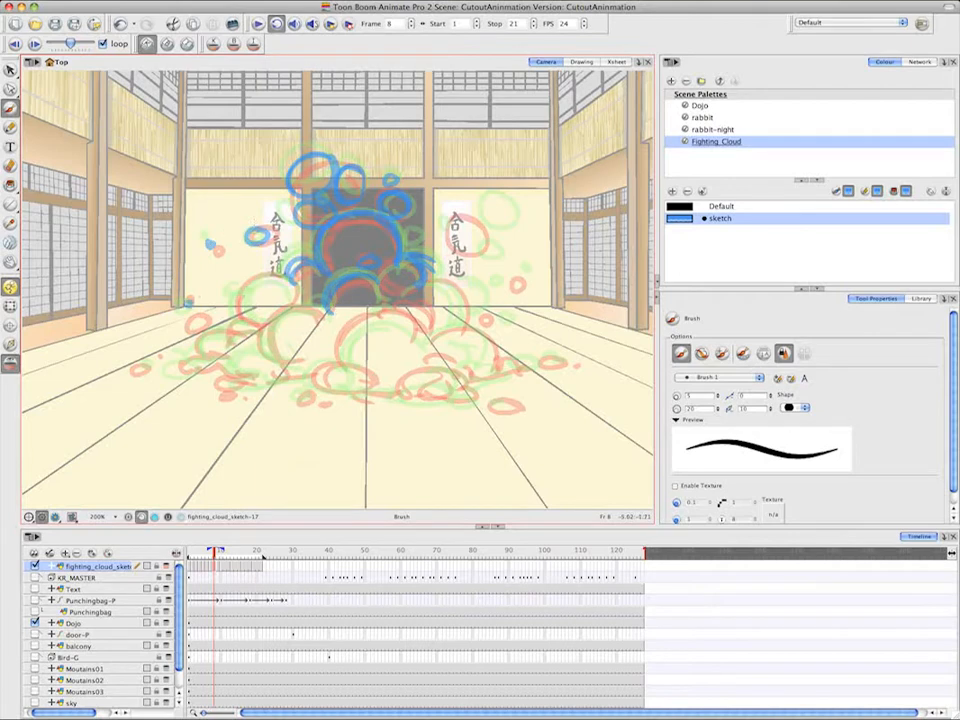
Brush the floor-line billows from the far left to the lower right and the central dome on frame 8
mouse_move(235, 322)
left_mouse_down()
mouse_move(175, 372)
mouse_move(360, 382)
mouse_move(415, 398)
mouse_move(488, 374)
left_mouse_up()
left_click_drag(490, 400, 508, 407)
left_click_drag(472, 372, 440, 354)
mouse_move(429, 334)
left_mouse_down()
mouse_move(366, 318)
mouse_move(340, 357)
left_mouse_up()
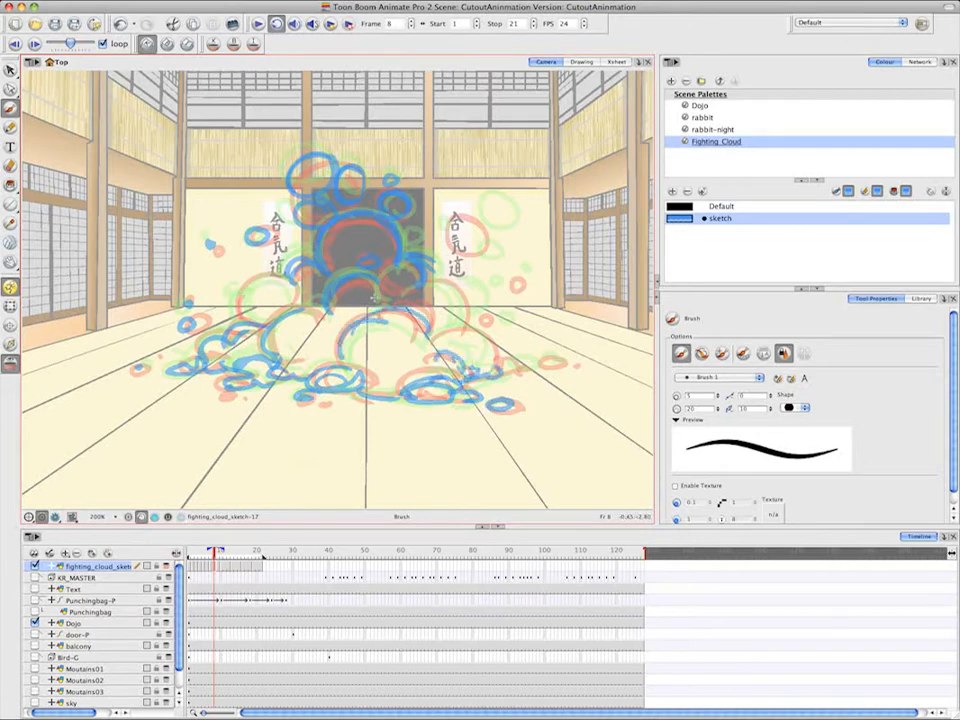
Finish frame 8 with the right-side lobes, the loose puffs around the right scroll and the large upper left lobe
left_click_drag(437, 282, 462, 330)
mouse_move(466, 312)
left_mouse_down()
mouse_move(432, 342)
mouse_move(490, 376)
left_mouse_up()
left_click_drag(496, 374, 529, 362)
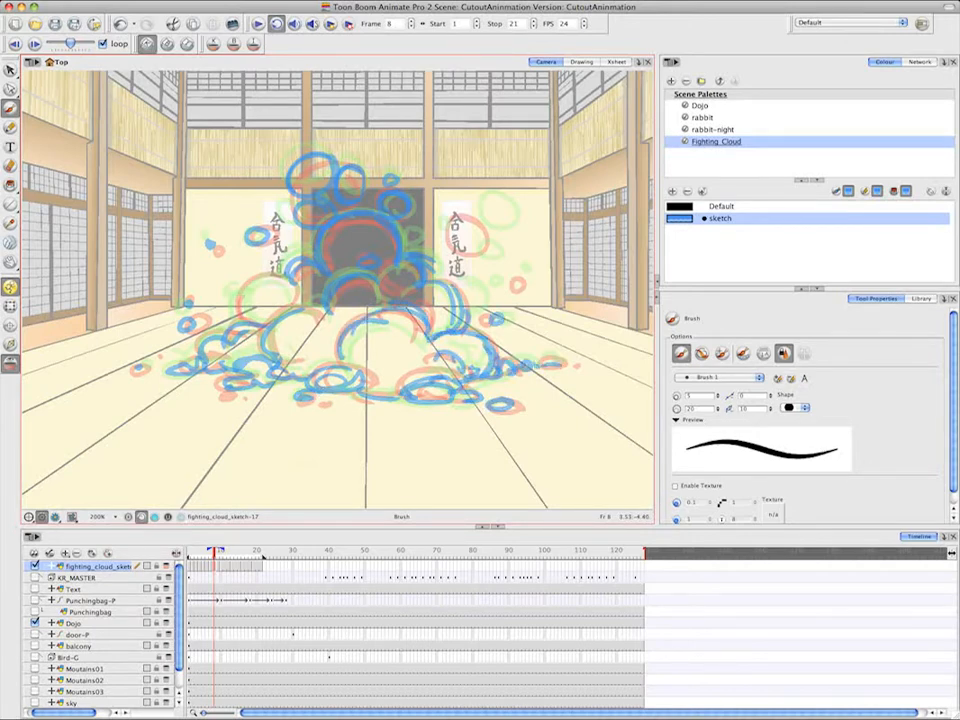
left_click_drag(458, 283, 472, 312)
left_click_drag(478, 212, 500, 236)
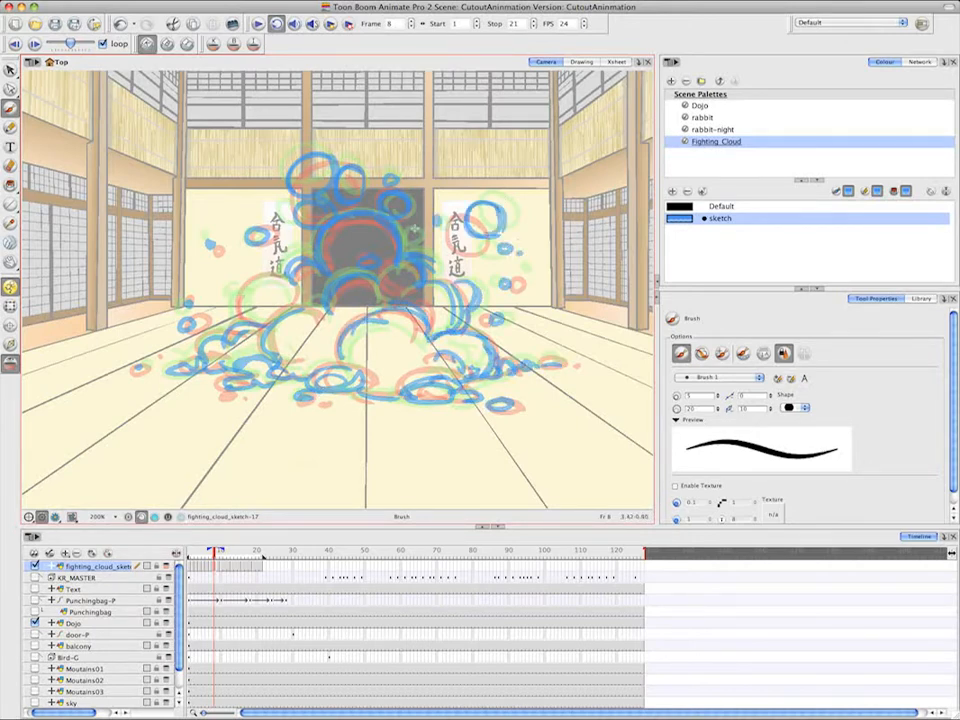
mouse_move(240, 322)
left_mouse_down()
mouse_move(288, 280)
mouse_move(330, 312)
left_mouse_up()
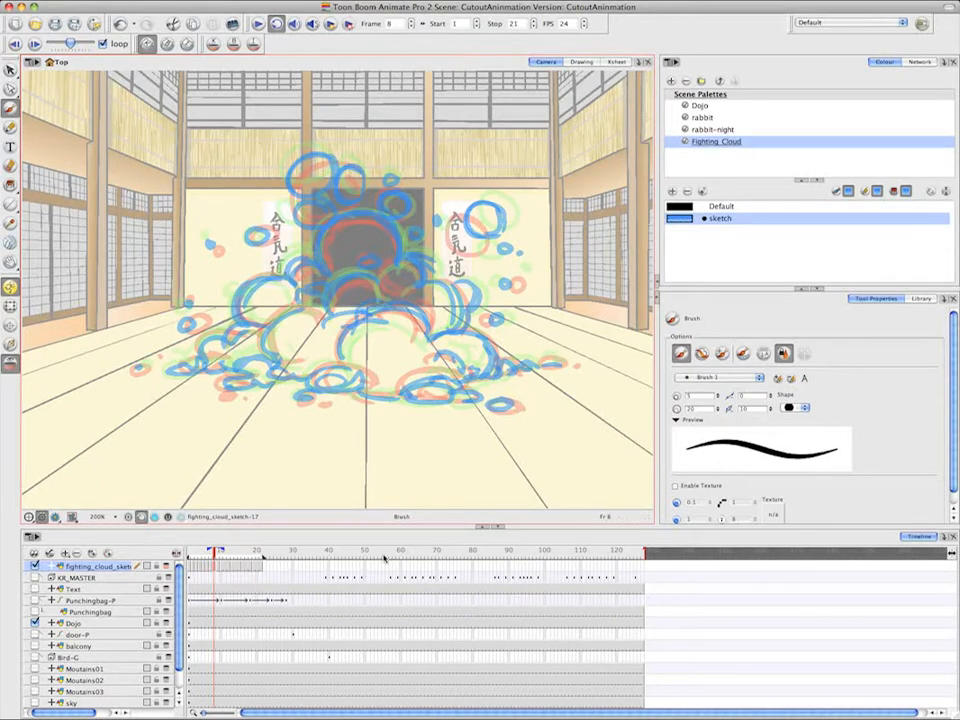
Go to frame 9 and sketch the doorway lobes, the central dome and the row of billows along the floor
key("period")
mouse_move(283, 278)
left_mouse_down()
mouse_move(316, 251)
mouse_move(398, 246)
mouse_move(438, 282)
mouse_move(380, 300)
mouse_move(421, 328)
left_mouse_up()
mouse_move(423, 340)
left_mouse_down()
mouse_move(482, 336)
mouse_move(372, 320)
left_mouse_up()
mouse_move(268, 349)
left_mouse_down()
mouse_move(327, 314)
mouse_move(232, 374)
mouse_move(376, 392)
mouse_move(555, 360)
left_mouse_up()
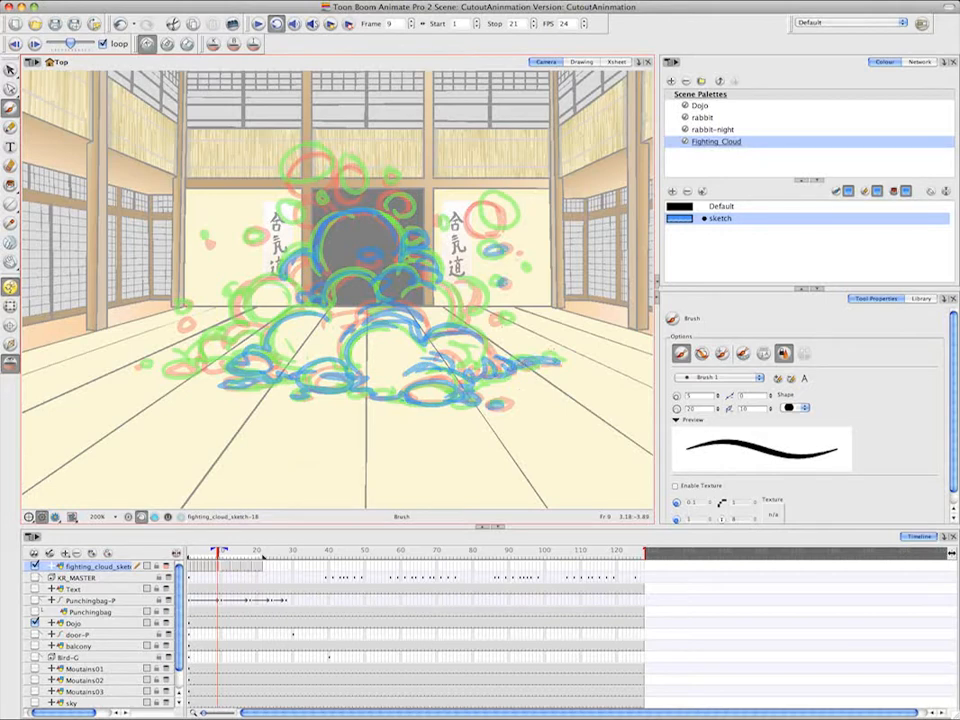
Add the right-side lobe, the loose puffs around the right scroll and the puff near the doorway's upper corner on frame 9
mouse_move(440, 284)
left_mouse_down()
mouse_move(456, 325)
mouse_move(462, 313)
left_mouse_up()
left_click_drag(436, 216, 440, 225)
right_click(470, 208)
left_click(469, 167)
mouse_move(496, 205)
left_mouse_down()
mouse_move(476, 230)
mouse_move(498, 204)
left_mouse_up()
left_click_drag(386, 212, 402, 198)
Finish the frame 9 in-between with the floating head puffs, the left scroll puff and the stacked left billows
left_click_drag(344, 186, 358, 166)
mouse_move(318, 153)
left_mouse_down()
mouse_move(290, 182)
mouse_move(322, 172)
mouse_move(298, 222)
left_mouse_up()
left_click_drag(256, 232, 260, 241)
mouse_move(290, 284)
left_mouse_down()
mouse_move(246, 304)
mouse_move(262, 328)
mouse_move(226, 352)
left_mouse_up()
mouse_move(225, 331)
left_mouse_down()
mouse_move(236, 357)
mouse_move(165, 366)
mouse_move(205, 367)
left_mouse_up()
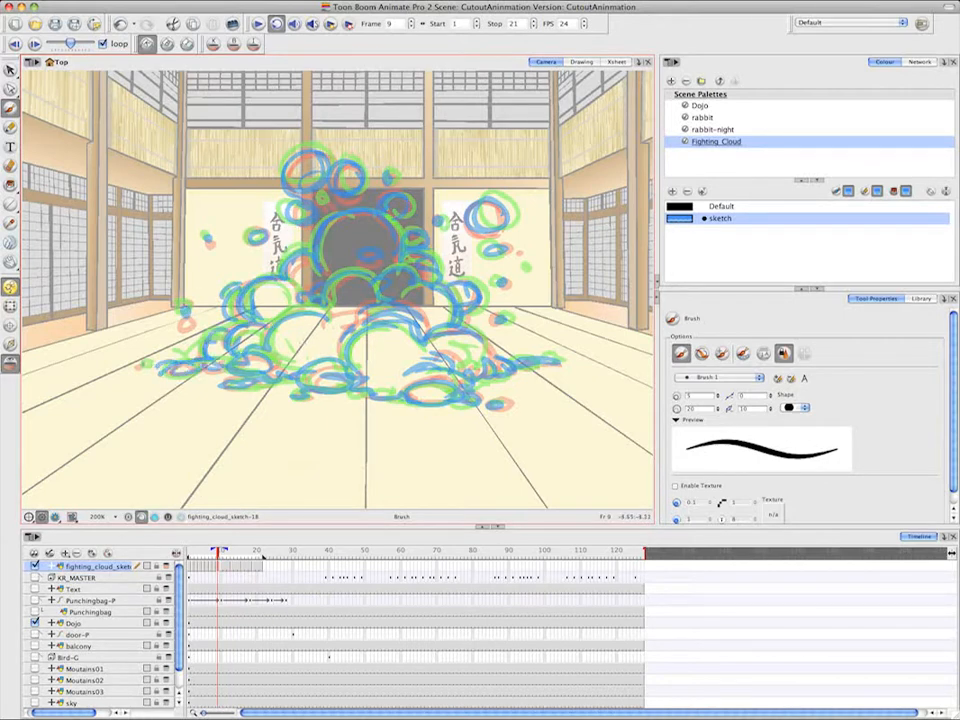
Create an empty drawing at frame 11 and sketch the doorway lobes, the upper left lobe and the right-side lobes
left_click(225, 568)
right_click(225, 568)
mouse_move(246, 428)
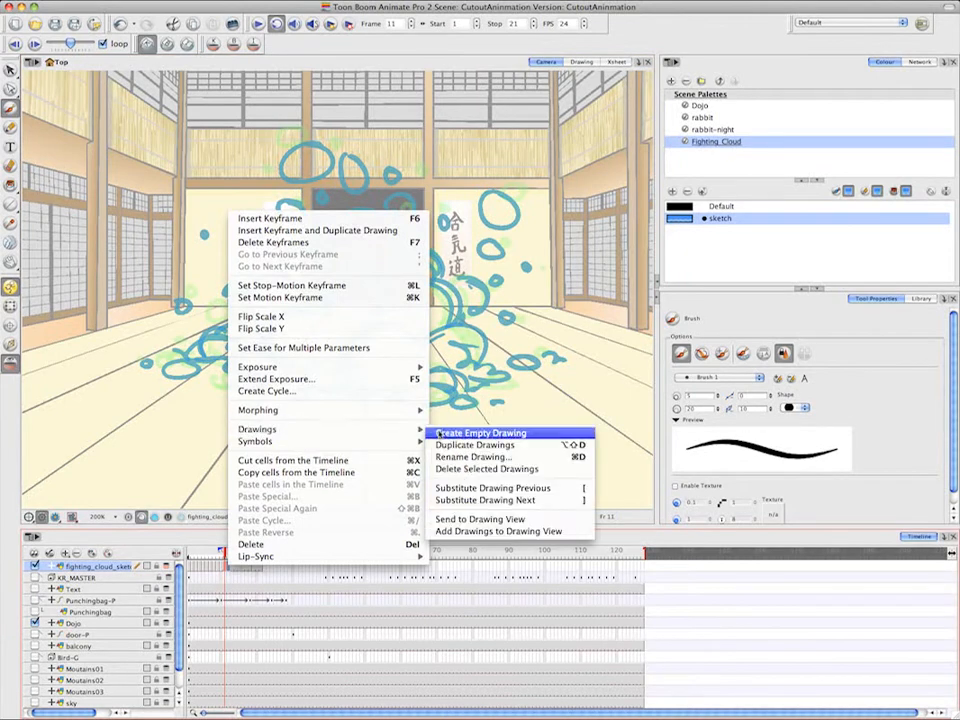
left_click(615, 428)
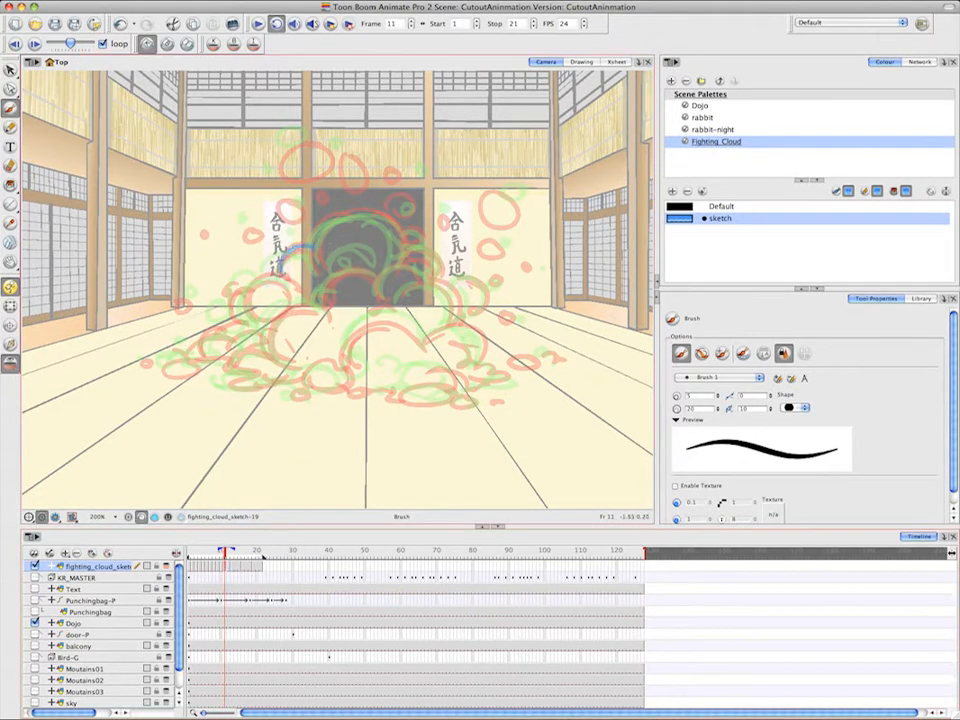
left_click_drag(290, 250, 248, 312)
mouse_move(322, 316)
left_mouse_down()
mouse_move(347, 284)
mouse_move(400, 262)
mouse_move(432, 274)
mouse_move(455, 325)
left_mouse_up()
mouse_move(452, 280)
left_mouse_down()
mouse_move(481, 288)
mouse_move(466, 310)
left_mouse_up()
left_click_drag(490, 243, 504, 247)
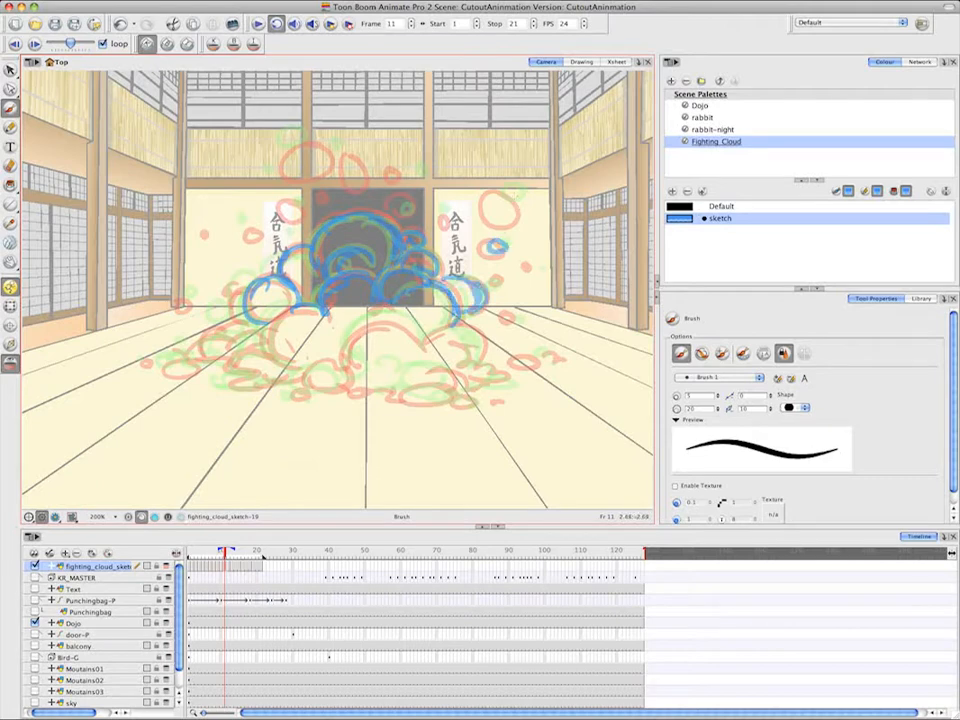
Add the floating puffs above the doorway and by the scrolls, plus the left-side billows, on frame 11
left_click_drag(490, 196, 508, 193)
left_click_drag(305, 137, 345, 165)
left_click_drag(300, 212, 284, 182)
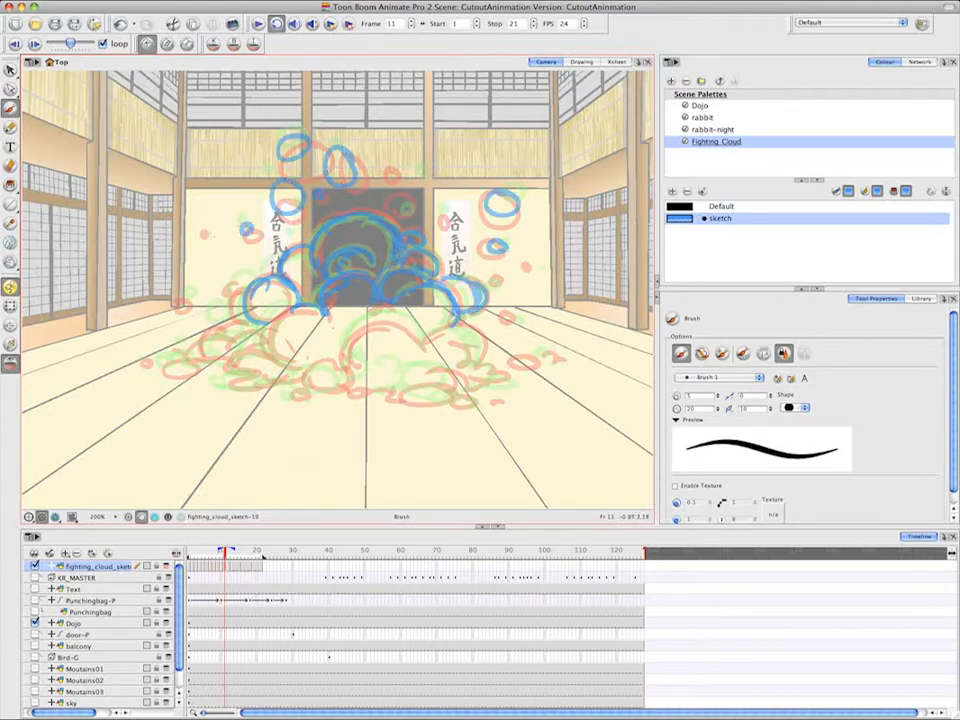
mouse_move(245, 328)
left_mouse_down()
mouse_move(215, 288)
mouse_move(265, 266)
mouse_move(160, 370)
mouse_move(245, 345)
mouse_move(272, 383)
left_mouse_up()
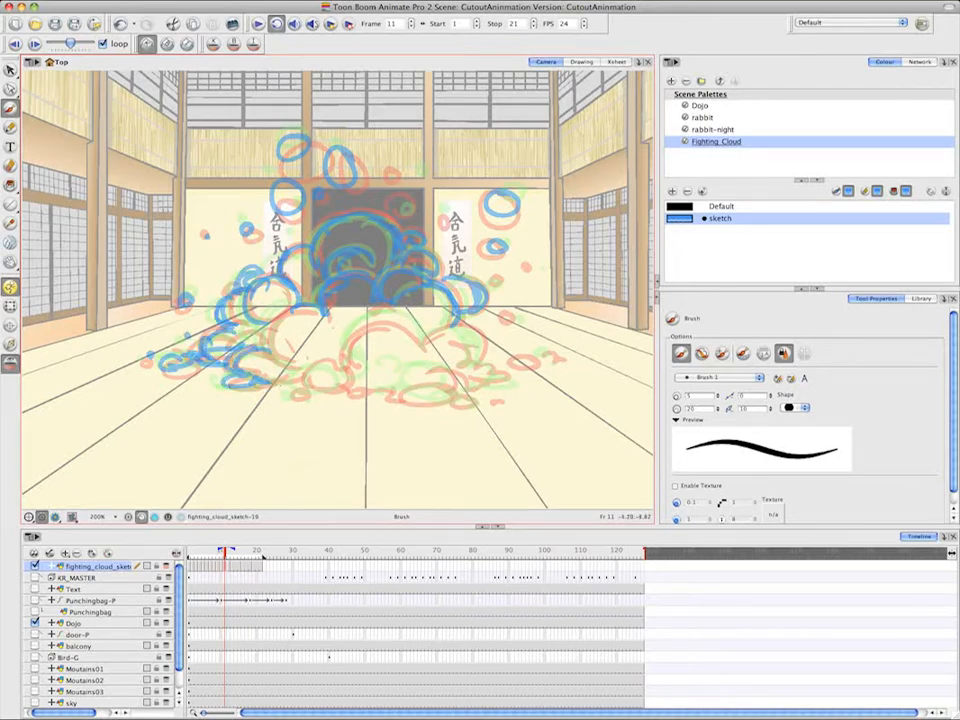
Finish the frame 11 in-between with the large left lobe, the central dome, the bottom-edge puffs and the lower right billows
mouse_move(320, 311)
left_mouse_down()
mouse_move(275, 358)
mouse_move(330, 386)
mouse_move(306, 396)
left_mouse_up()
mouse_move(318, 392)
left_mouse_down()
mouse_move(398, 316)
mouse_move(418, 342)
left_mouse_up()
mouse_move(366, 348)
left_mouse_down()
mouse_move(438, 343)
mouse_move(420, 334)
left_mouse_up()
mouse_move(378, 358)
left_mouse_down()
mouse_move(455, 370)
mouse_move(400, 386)
mouse_move(470, 404)
left_mouse_up()
left_click_drag(405, 393, 348, 388)
left_click_drag(430, 330, 508, 382)
left_click_drag(526, 356, 550, 360)
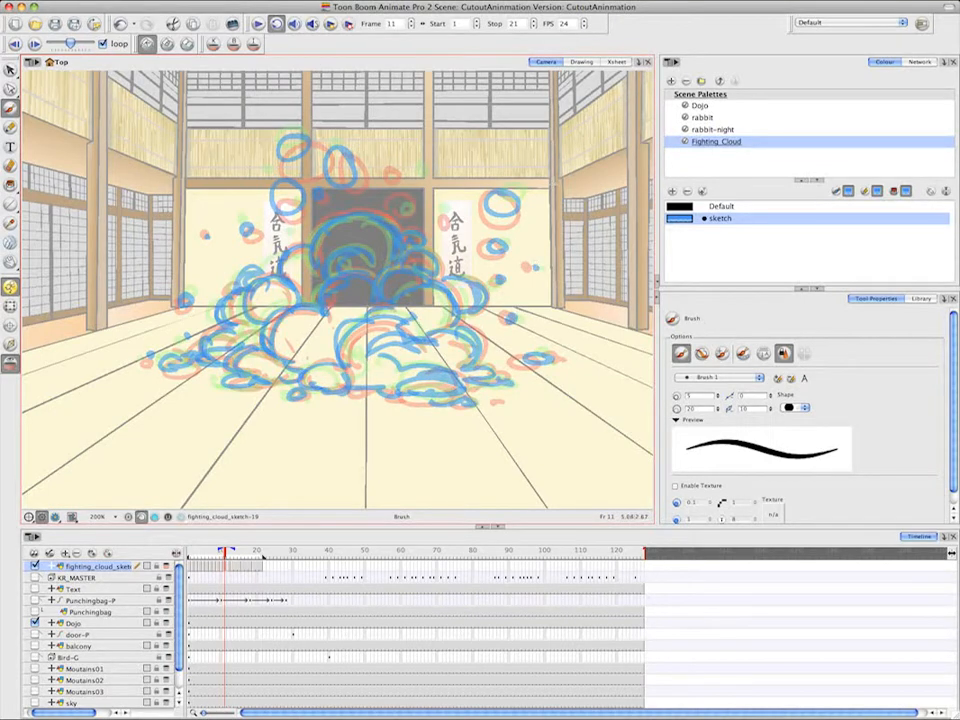
Go to frame 12 and sketch the floating puffs above and beside the doorway, the inner doorway lobe and the large left lobes
key("period")
mouse_move(300, 133)
left_mouse_down()
mouse_move(282, 150)
mouse_move(343, 158)
left_mouse_up()
left_click_drag(302, 186, 284, 204)
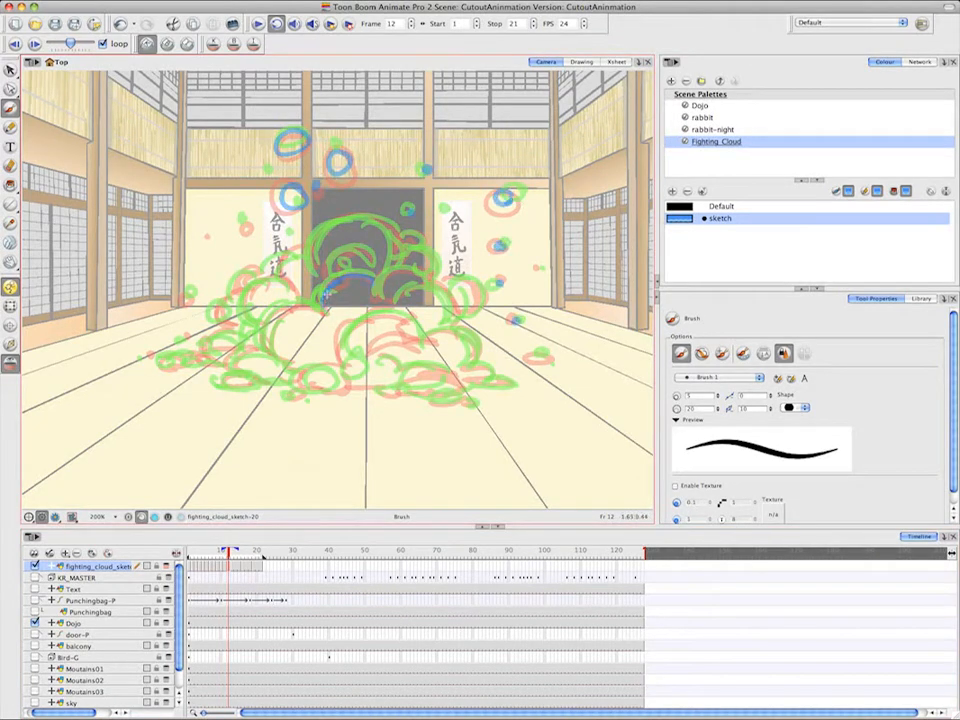
mouse_move(272, 190)
left_mouse_down()
mouse_move(232, 172)
mouse_move(185, 215)
mouse_move(210, 240)
mouse_move(200, 262)
left_mouse_up()
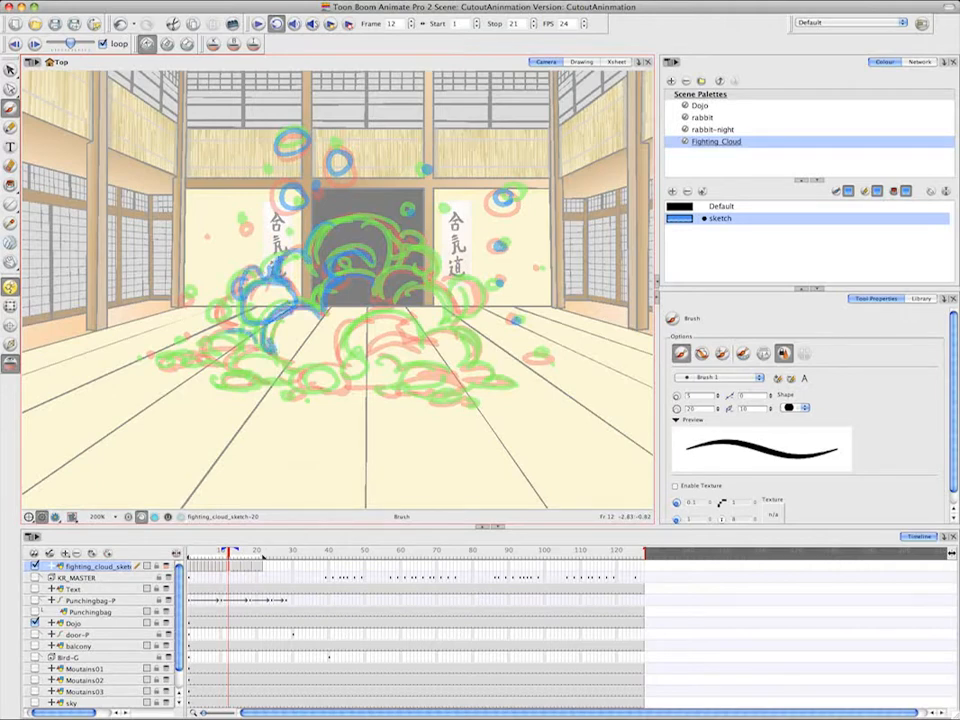
Brush the lower left billows and the small puffs beneath them on frame 12
mouse_move(228, 330)
left_mouse_down()
mouse_move(172, 350)
mouse_move(278, 375)
left_mouse_up()
mouse_move(262, 374)
left_mouse_down()
mouse_move(218, 384)
mouse_move(276, 380)
left_mouse_up()
mouse_move(296, 376)
left_mouse_down()
mouse_move(340, 370)
mouse_move(302, 388)
left_mouse_up()
left_click_drag(284, 396, 300, 398)
Brush frame 12's central dome, the lower right billows and the puffs along the cloud's bottom edge
mouse_move(402, 314)
left_mouse_down()
mouse_move(346, 366)
mouse_move(418, 336)
left_mouse_up()
mouse_move(372, 322)
left_mouse_down()
mouse_move(420, 334)
mouse_move(492, 376)
left_mouse_up()
left_click_drag(462, 372, 404, 384)
left_click_drag(346, 388, 406, 386)
mouse_move(394, 390)
left_mouse_down()
mouse_move(454, 380)
mouse_move(462, 398)
left_mouse_up()
Finish the frame 12 in-between with the large doorway lobe, the remaining loose puffs and the right-side lobes
mouse_move(298, 216)
left_mouse_down()
mouse_move(340, 246)
mouse_move(282, 200)
mouse_move(236, 196)
left_mouse_up()
left_click_drag(306, 172, 324, 208)
left_click_drag(438, 280, 462, 306)
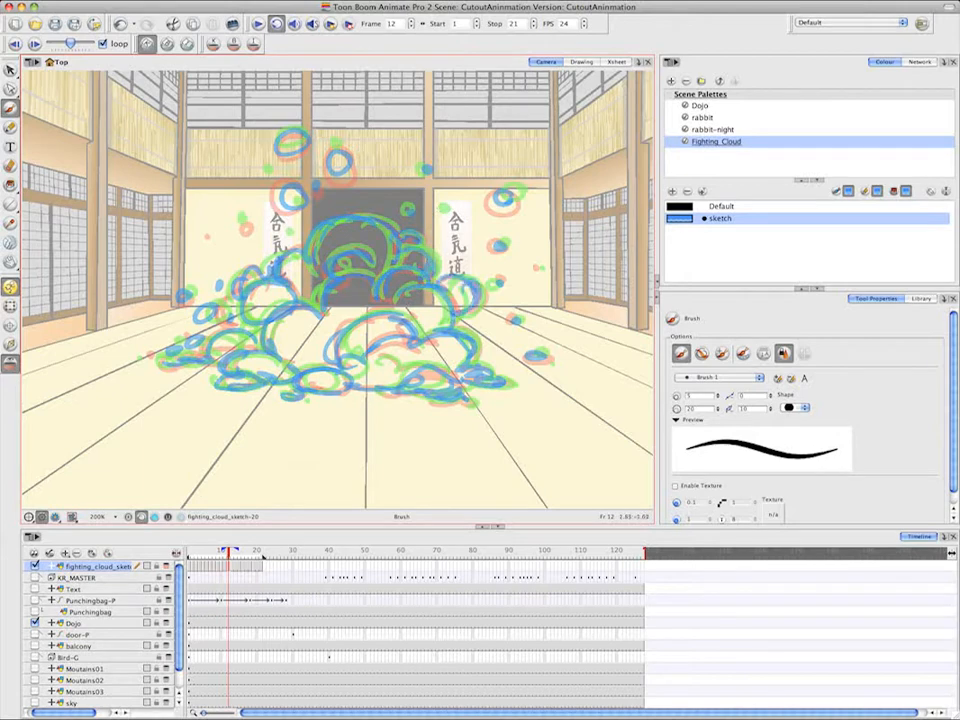
Create an empty drawing at frame 14 and sketch the doorway lobes and the small floating puffs above and beside them
left_click(236, 567)
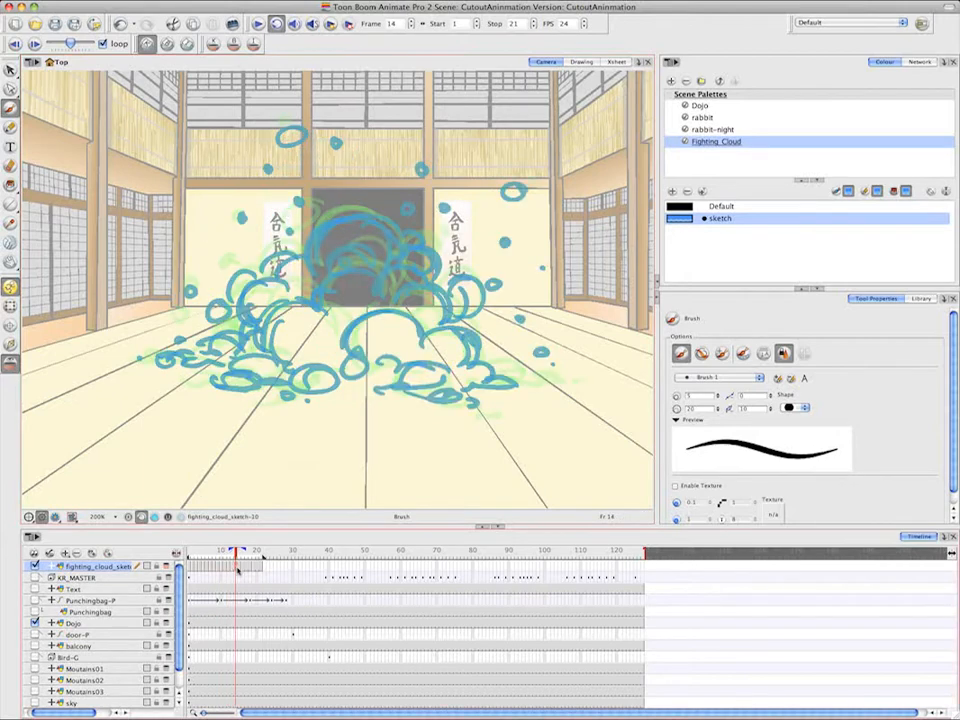
right_click(236, 567)
mouse_move(268, 431)
left_click(480, 435)
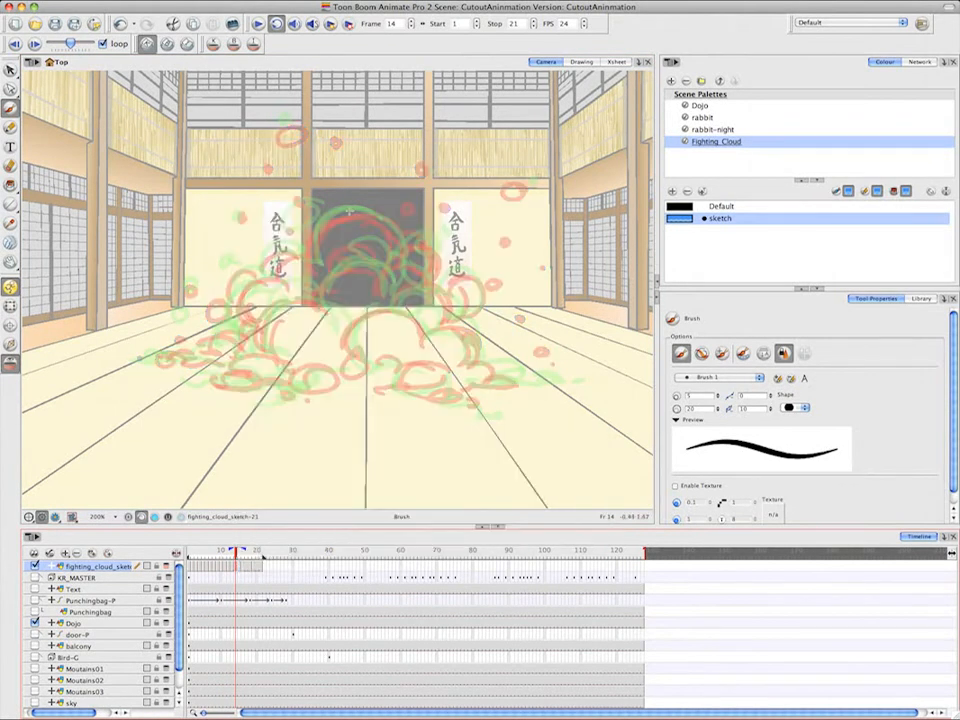
mouse_move(394, 276)
left_mouse_down()
mouse_move(428, 290)
mouse_move(438, 268)
left_mouse_up()
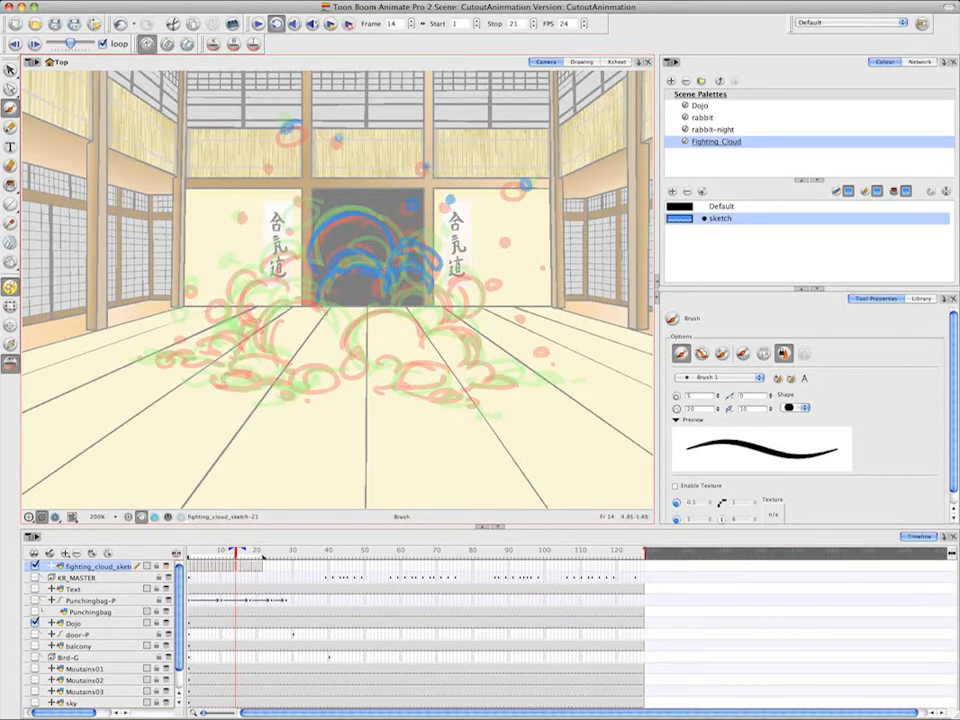
left_click_drag(290, 217, 300, 215)
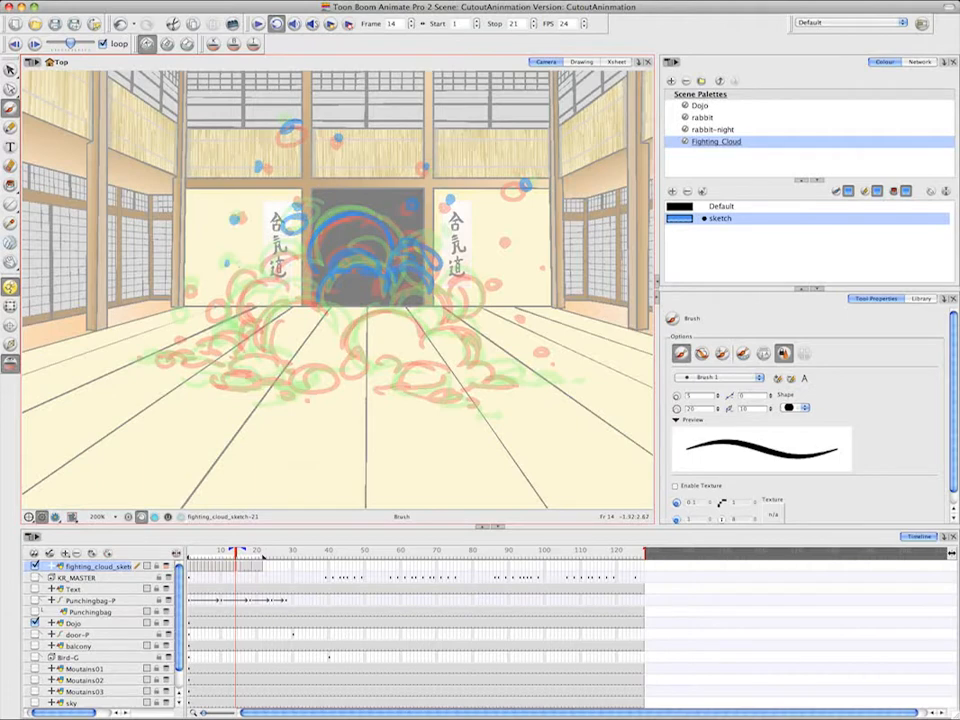
Brush frame 14's left billows and the puffs along the cloud's lower left edge
left_click_drag(232, 304, 210, 322)
left_click_drag(228, 312, 272, 268)
left_click_drag(270, 264, 305, 258)
left_click_drag(258, 352, 312, 298)
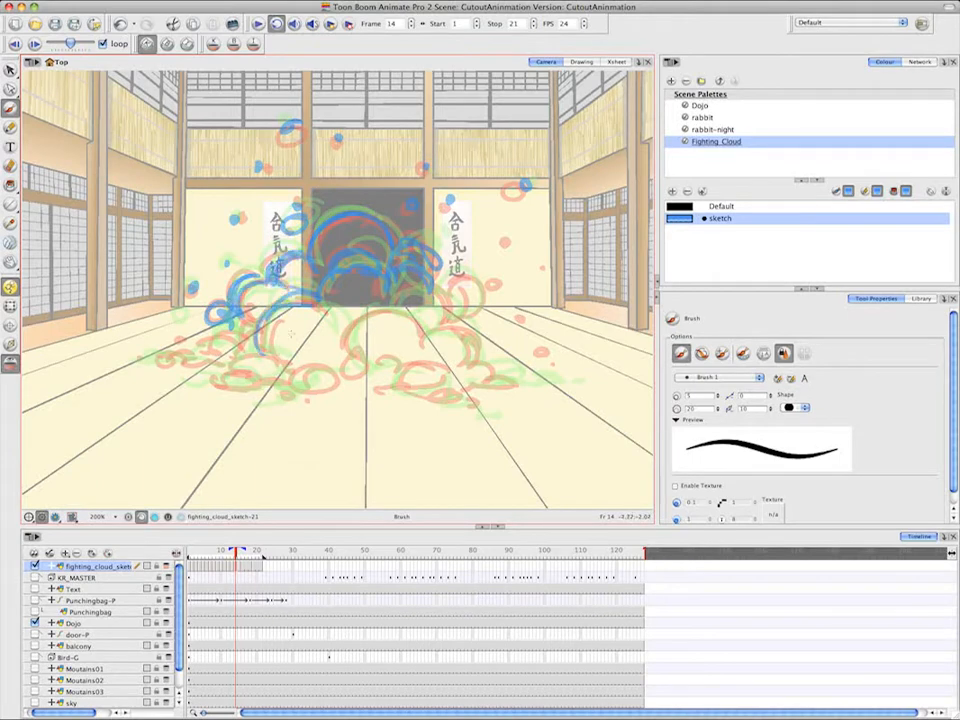
left_click_drag(260, 326, 306, 300)
left_click_drag(322, 310, 358, 318)
mouse_move(276, 360)
left_mouse_down()
mouse_move(204, 380)
mouse_move(332, 374)
mouse_move(338, 385)
mouse_move(340, 374)
left_mouse_up()
Finish frame 14 with the central dome, the lower right puffs, the right lobe and the small puffs along the left edge
left_click_drag(346, 356, 412, 322)
mouse_move(418, 340)
left_mouse_down()
mouse_move(465, 330)
mouse_move(372, 366)
mouse_move(448, 368)
left_mouse_up()
mouse_move(376, 388)
left_mouse_down()
mouse_move(418, 389)
mouse_move(450, 374)
mouse_move(474, 388)
left_mouse_up()
left_click_drag(450, 330, 476, 360)
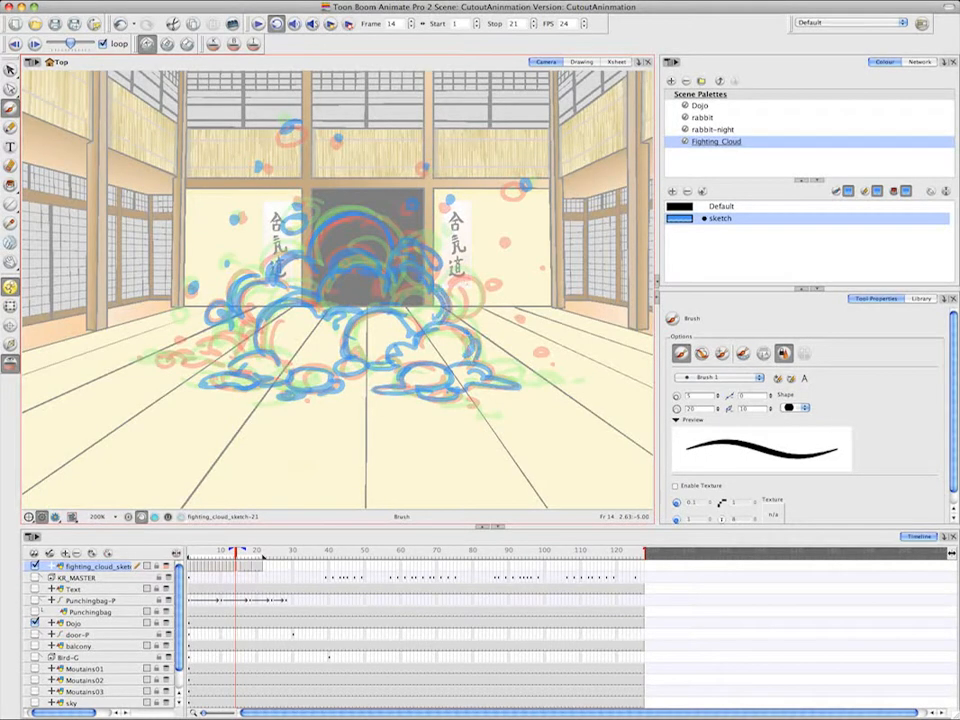
left_click_drag(446, 276, 458, 314)
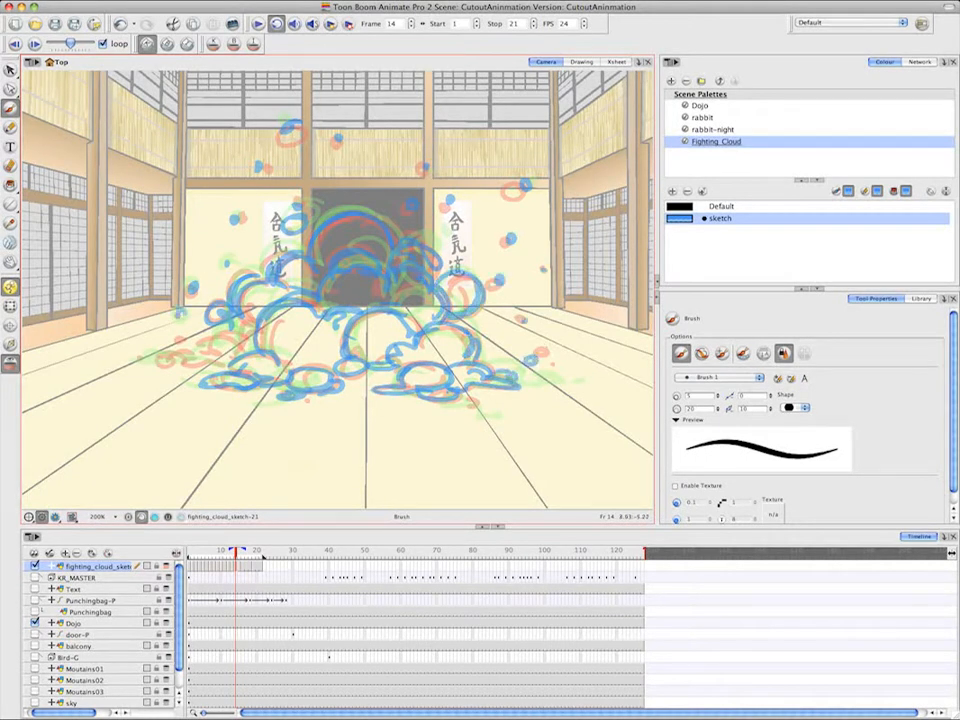
left_click(181, 314)
left_click_drag(214, 328, 248, 340)
mouse_move(218, 343)
left_mouse_down()
mouse_move(154, 355)
mouse_move(216, 360)
left_mouse_up()
mouse_move(188, 362)
left_mouse_down()
mouse_move(238, 344)
mouse_move(160, 354)
left_mouse_up()
left_click(135, 352)
Go to frame 15 and brush the row of flat puffs along the cloud's bottom edge
left_click(240, 568)
mouse_move(137, 356)
left_mouse_down()
mouse_move(202, 362)
mouse_move(262, 352)
mouse_move(236, 372)
left_mouse_up()
mouse_move(200, 384)
left_mouse_down()
mouse_move(280, 360)
mouse_move(325, 370)
mouse_move(380, 360)
mouse_move(440, 368)
mouse_move(480, 414)
left_mouse_up()
left_click_drag(452, 384, 550, 375)
left_click_drag(540, 378, 510, 385)
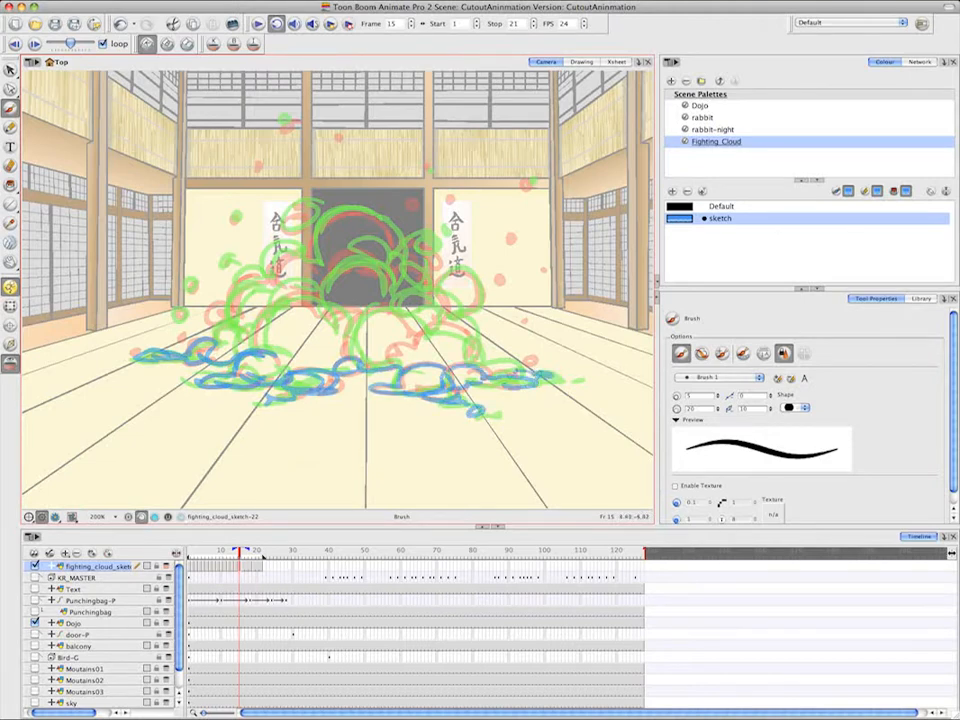
Complete frame 15 with the central dome, right lobes, left billows, floating puffs and the large doorway lobe
left_click_drag(410, 341, 380, 353)
mouse_move(420, 330)
left_mouse_down()
mouse_move(476, 364)
mouse_move(349, 364)
left_mouse_up()
left_click_drag(392, 305, 462, 310)
mouse_move(410, 250)
left_mouse_down()
mouse_move(400, 284)
mouse_move(327, 308)
mouse_move(264, 349)
mouse_move(222, 344)
mouse_move(208, 330)
left_mouse_up()
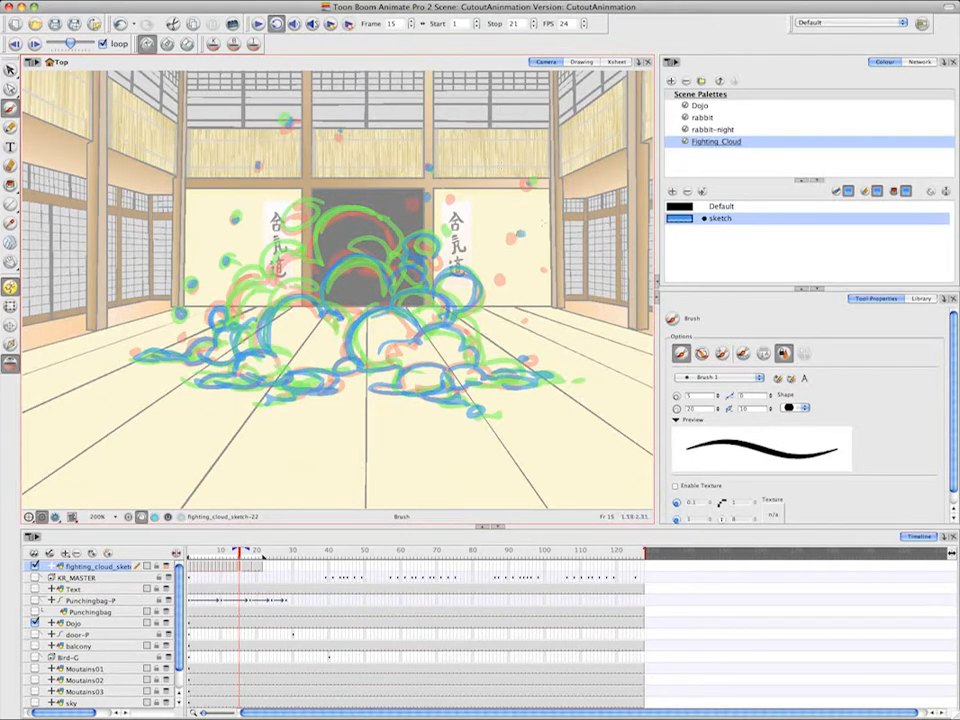
left_click_drag(314, 262, 357, 213)
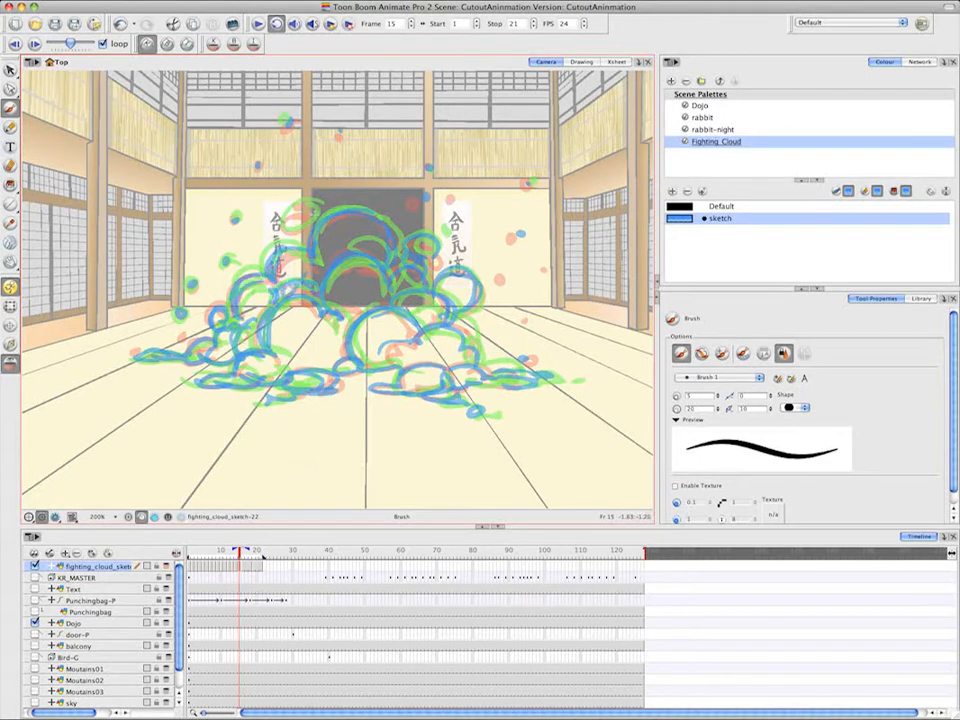
Create an empty drawing at frame 17 and sketch the left billows and the puffs beneath them
left_click(249, 570)
right_click(249, 570)
mouse_move(279, 431)
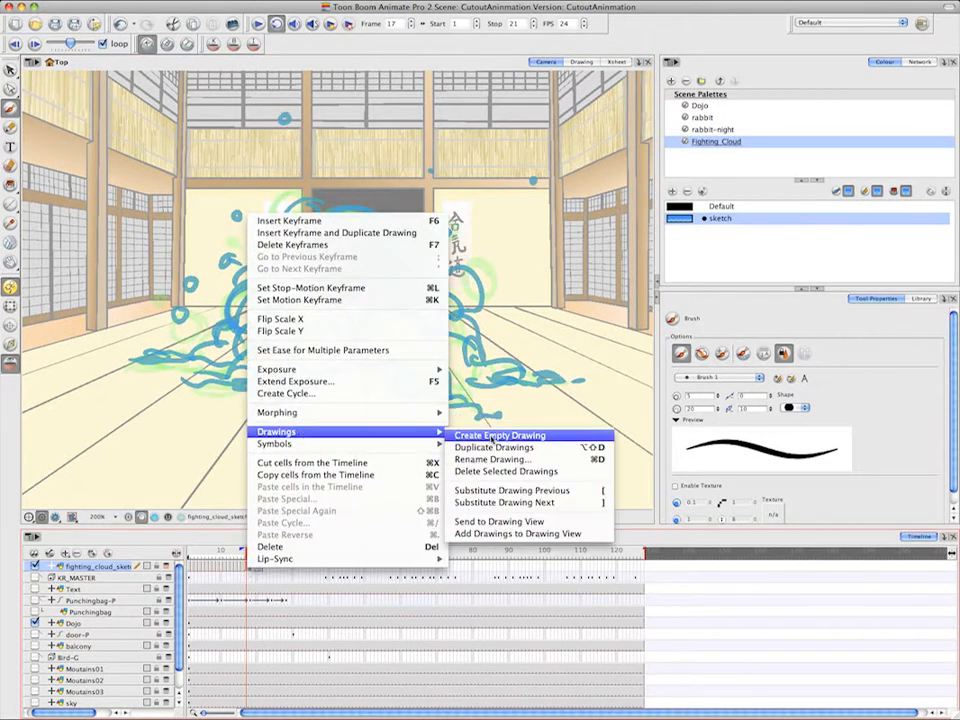
left_click(500, 432)
mouse_move(268, 236)
left_mouse_down()
mouse_move(236, 298)
mouse_move(192, 350)
left_mouse_up()
mouse_move(208, 324)
left_mouse_down()
mouse_move(176, 350)
mouse_move(200, 360)
mouse_move(204, 386)
mouse_move(258, 376)
left_mouse_up()
mouse_move(256, 342)
left_mouse_down()
mouse_move(296, 353)
mouse_move(317, 340)
left_mouse_up()
mouse_move(256, 376)
left_mouse_down()
mouse_move(296, 386)
mouse_move(362, 362)
left_mouse_up()
mouse_move(272, 306)
left_mouse_down()
mouse_move(338, 326)
mouse_move(220, 352)
left_mouse_up()
Brush frame 17's central dome, the lower right billows and the puffs along the lower right edge
mouse_move(384, 306)
left_mouse_down()
mouse_move(356, 356)
mouse_move(444, 386)
left_mouse_up()
left_click_drag(394, 364, 470, 342)
mouse_move(390, 308)
left_mouse_down()
mouse_move(430, 342)
mouse_move(460, 332)
left_mouse_up()
mouse_move(448, 318)
left_mouse_down()
mouse_move(478, 351)
mouse_move(438, 384)
left_mouse_up()
mouse_move(437, 386)
left_mouse_down()
mouse_move(488, 398)
mouse_move(493, 415)
left_mouse_up()
mouse_move(485, 359)
left_mouse_down()
mouse_move(511, 382)
mouse_move(566, 381)
left_mouse_up()
Finish frame 17 with the right lobes, the doorway lobes and the loose puffs above the cloud
left_click_drag(424, 288, 450, 320)
left_click_drag(452, 272, 480, 274)
left_click_drag(432, 228, 440, 228)
mouse_move(382, 242)
left_mouse_down()
mouse_move(410, 255)
mouse_move(414, 287)
left_mouse_up()
left_click_drag(338, 212, 311, 265)
left_click_drag(300, 200, 304, 210)
On frame 18, sketch the large doorway lobe, the loose puff beside it and the left-side billows
left_click(253, 571)
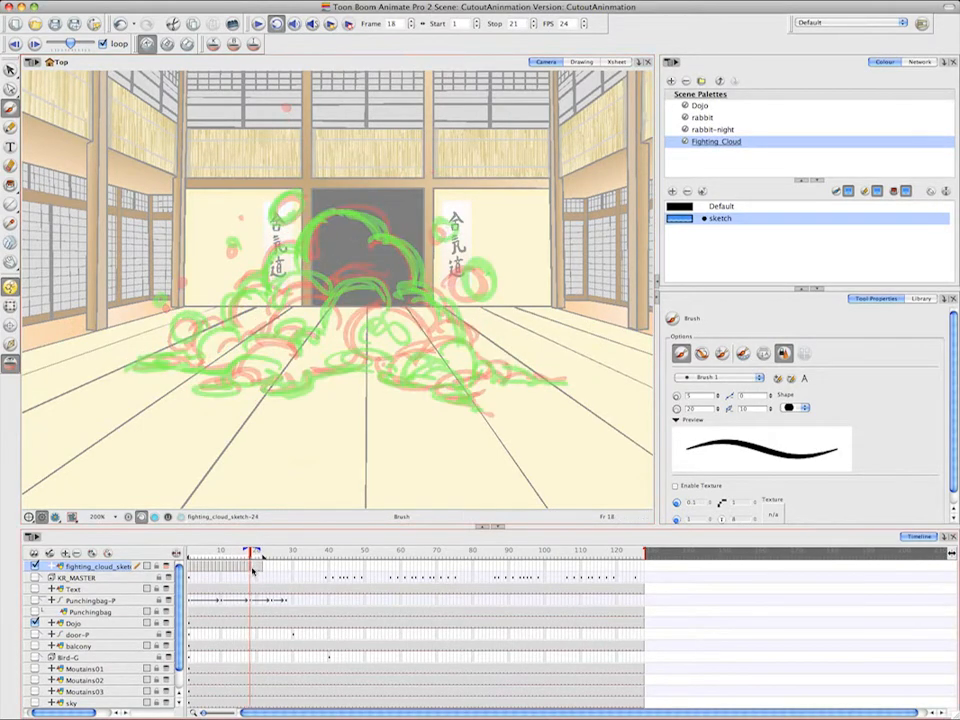
left_click_drag(383, 236, 308, 250)
mouse_move(310, 250)
left_mouse_down()
mouse_move(283, 246)
mouse_move(264, 277)
left_mouse_up()
left_click_drag(294, 197, 297, 202)
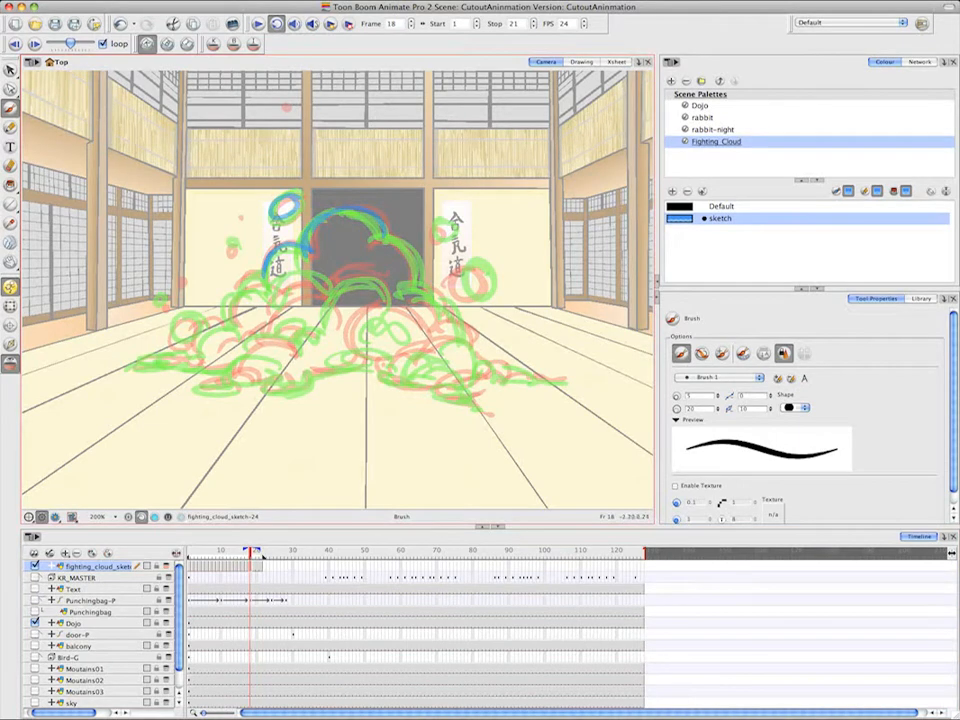
mouse_move(198, 314)
left_mouse_down()
mouse_move(186, 342)
mouse_move(232, 320)
left_mouse_up()
mouse_move(228, 322)
left_mouse_down()
mouse_move(255, 284)
mouse_move(270, 304)
left_mouse_up()
mouse_move(272, 305)
left_mouse_down()
mouse_move(310, 280)
mouse_move(329, 300)
left_mouse_up()
Complete frame 18 with the central lobes, right-side billows, floating puffs and lower left puffs
left_click_drag(350, 284, 378, 281)
left_click_drag(318, 336, 341, 291)
mouse_move(420, 308)
left_mouse_down()
mouse_move(356, 320)
mouse_move(398, 355)
mouse_move(410, 382)
mouse_move(459, 393)
mouse_move(430, 343)
left_mouse_up()
left_click_drag(470, 266, 462, 270)
left_click_drag(440, 225, 434, 228)
mouse_move(408, 215)
left_mouse_down()
mouse_move(418, 284)
mouse_move(464, 343)
left_mouse_up()
mouse_move(290, 330)
left_mouse_down()
mouse_move(190, 378)
mouse_move(350, 350)
mouse_move(270, 336)
mouse_move(195, 368)
left_mouse_up()
Create an empty drawing at frame 20 and sketch the doorway lobe and upper left puffs, comparing against frame 1
right_click(260, 566)
left_click(497, 431)
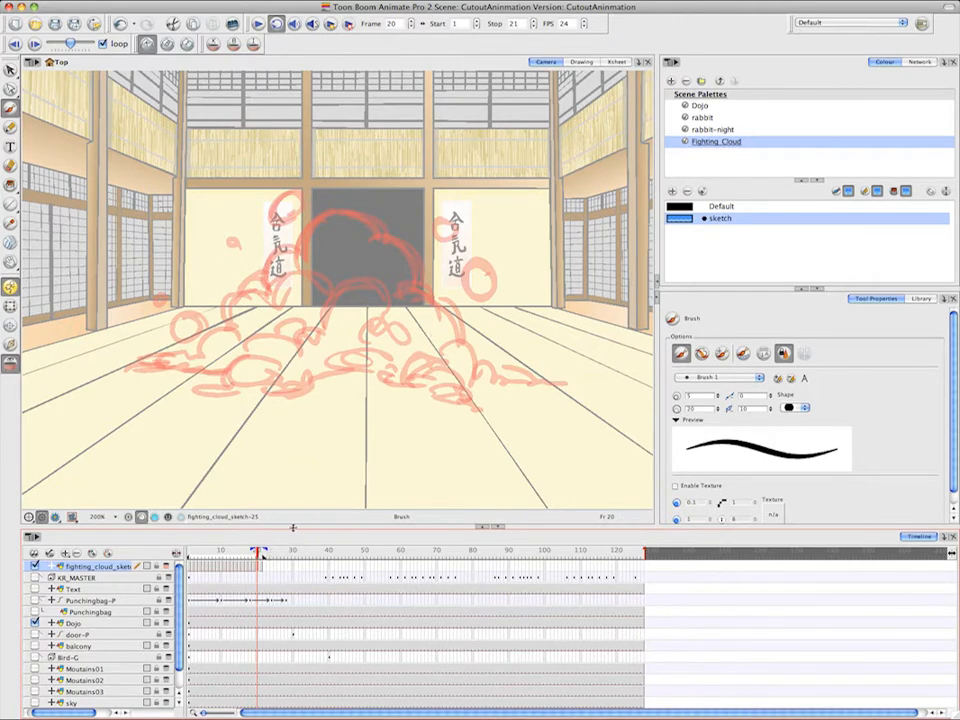
left_click_drag(258, 551, 258, 553)
left_click(16, 44)
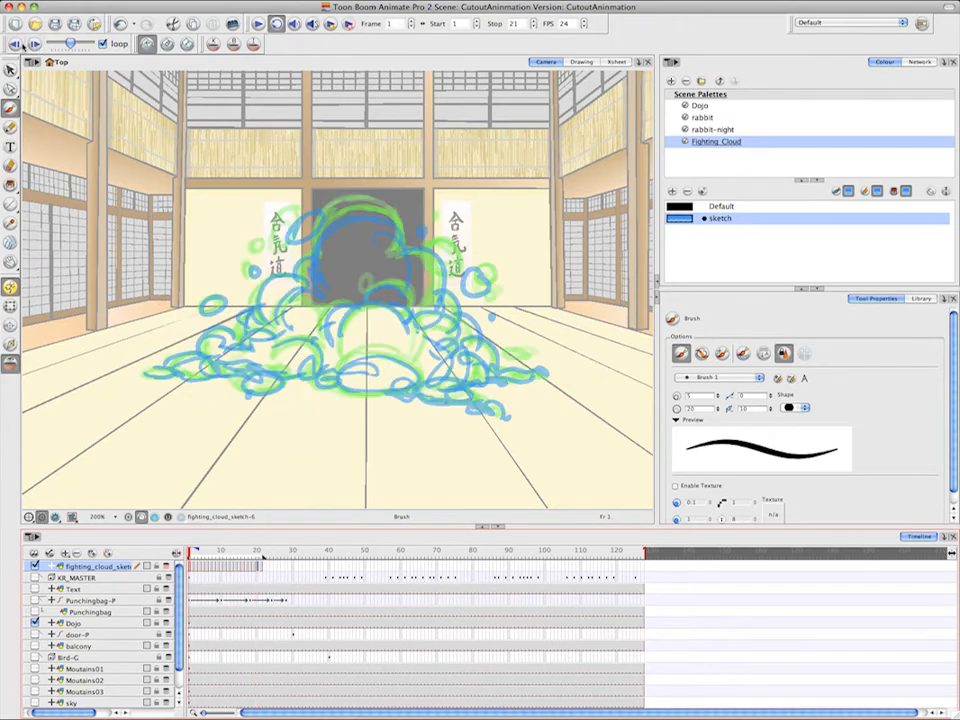
left_click(34, 44)
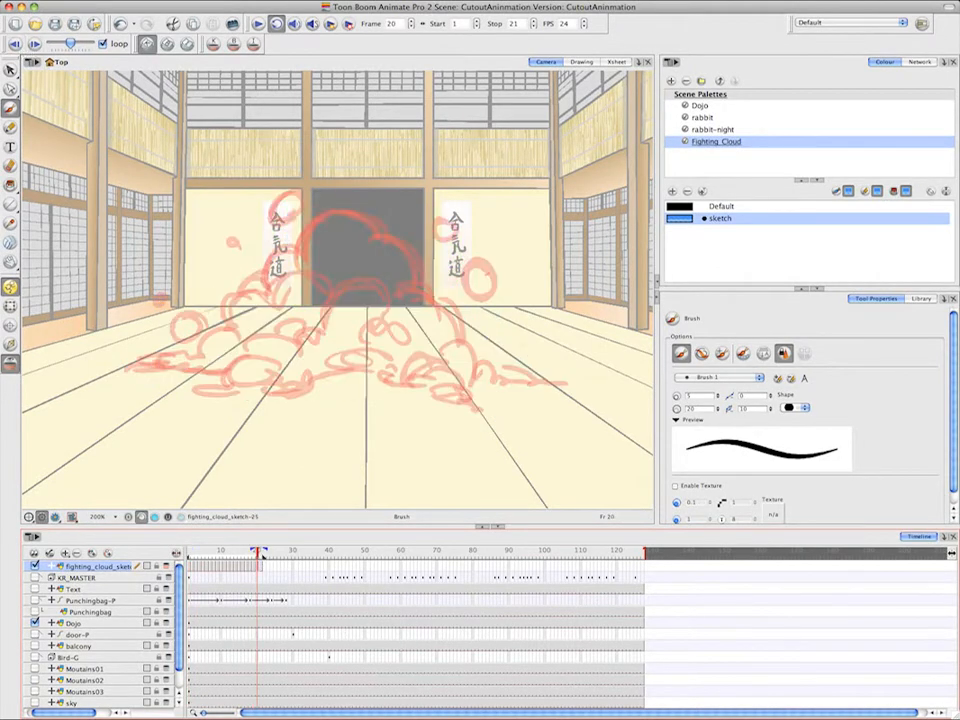
left_click(35, 44)
left_click_drag(300, 248, 376, 244)
mouse_move(298, 203)
left_mouse_down()
mouse_move(377, 244)
mouse_move(262, 280)
left_mouse_up()
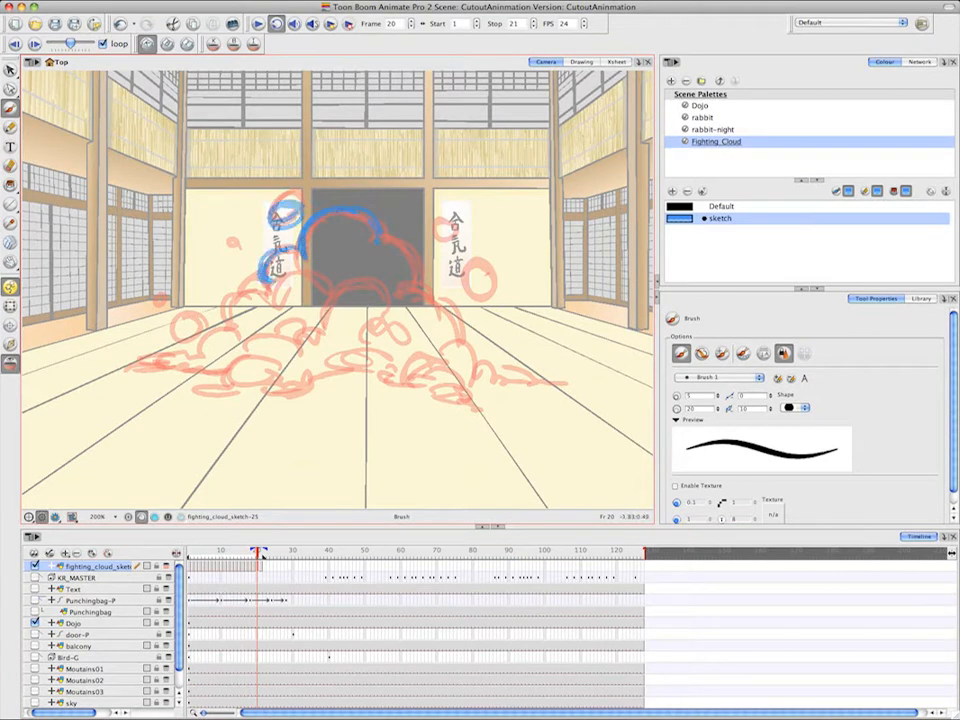
left_click(35, 44)
left_click(35, 44)
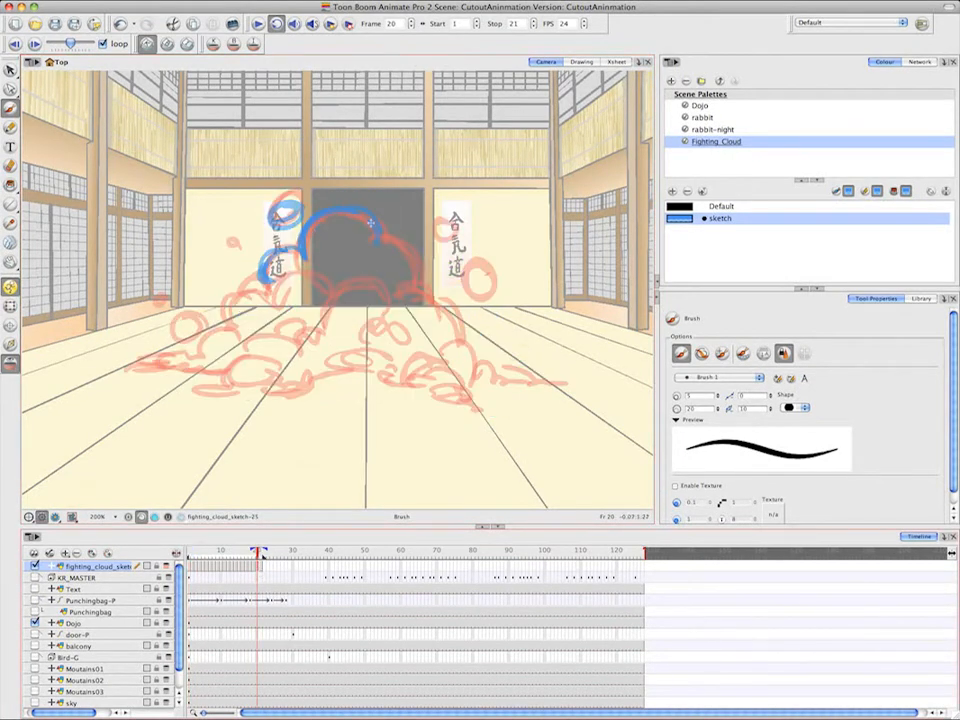
Brush frame 20's right lobes, floating puffs, upper left billows, and the central and lower right outlines
left_click_drag(421, 260, 437, 298)
left_click_drag(452, 218, 441, 222)
left_click_drag(237, 238, 233, 240)
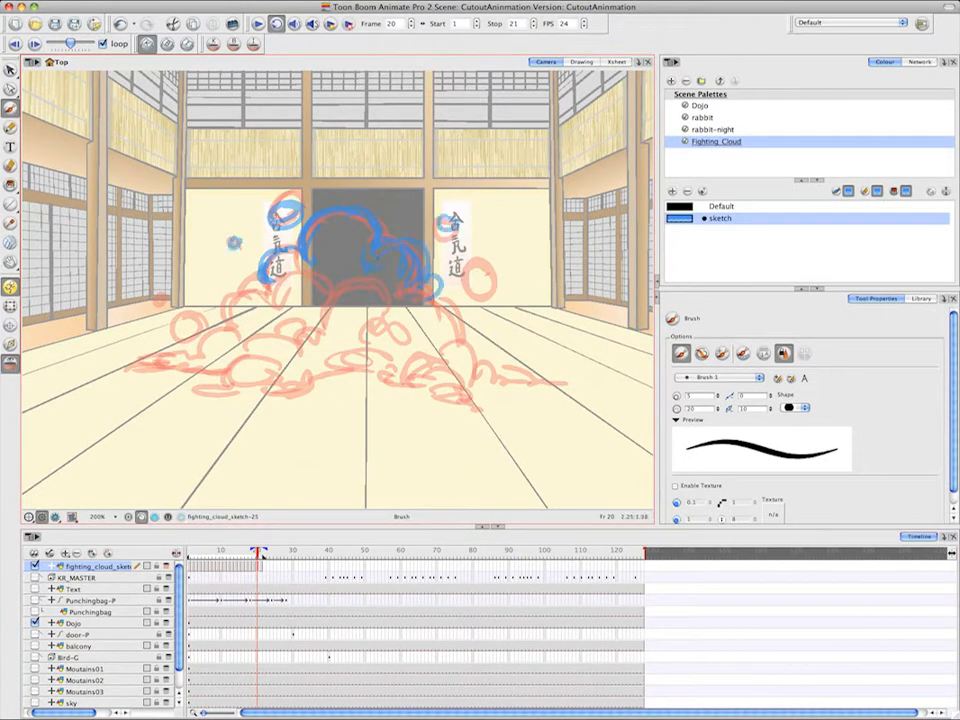
left_click_drag(484, 266, 490, 265)
left_click_drag(432, 299, 450, 325)
mouse_move(281, 256)
left_mouse_down()
mouse_move(246, 298)
mouse_move(240, 334)
left_mouse_up()
mouse_move(264, 326)
left_mouse_down()
mouse_move(302, 290)
mouse_move(318, 324)
left_mouse_up()
mouse_move(340, 288)
left_mouse_down()
mouse_move(431, 296)
mouse_move(350, 371)
mouse_move(403, 376)
mouse_move(260, 553)
mouse_move(266, 573)
mouse_move(258, 571)
mouse_move(488, 404)
left_mouse_up()
Compare frame 20 with the loop's first drawing and add the lower right billows and edge puffs
left_click(35, 45)
left_click(258, 566)
left_click(35, 45)
left_click(256, 566)
left_click(35, 45)
left_click(258, 566)
left_click_drag(436, 382, 528, 382)
mouse_move(390, 340)
left_mouse_down()
mouse_move(448, 334)
mouse_move(472, 362)
left_mouse_up()
left_click_drag(478, 346, 486, 342)
Brush frame 20's lower left billows and bottom puffs, flipping to the first drawing as a check
mouse_move(182, 322)
left_mouse_down()
mouse_move(172, 340)
mouse_move(222, 346)
left_mouse_up()
left_click(35, 45)
left_click(257, 566)
left_click_drag(150, 364, 204, 368)
left_click_drag(172, 244, 142, 266)
mouse_move(165, 258)
left_mouse_down()
mouse_move(186, 236)
mouse_move(178, 245)
left_mouse_up()
left_click_drag(132, 282, 170, 270)
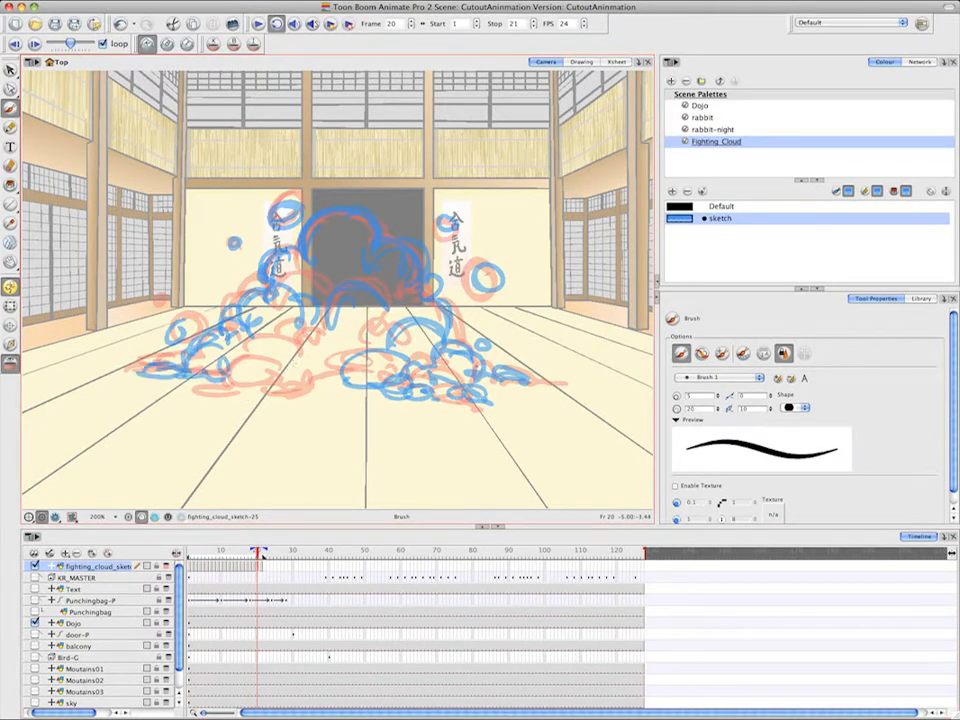
left_click(35, 45)
left_click(259, 568)
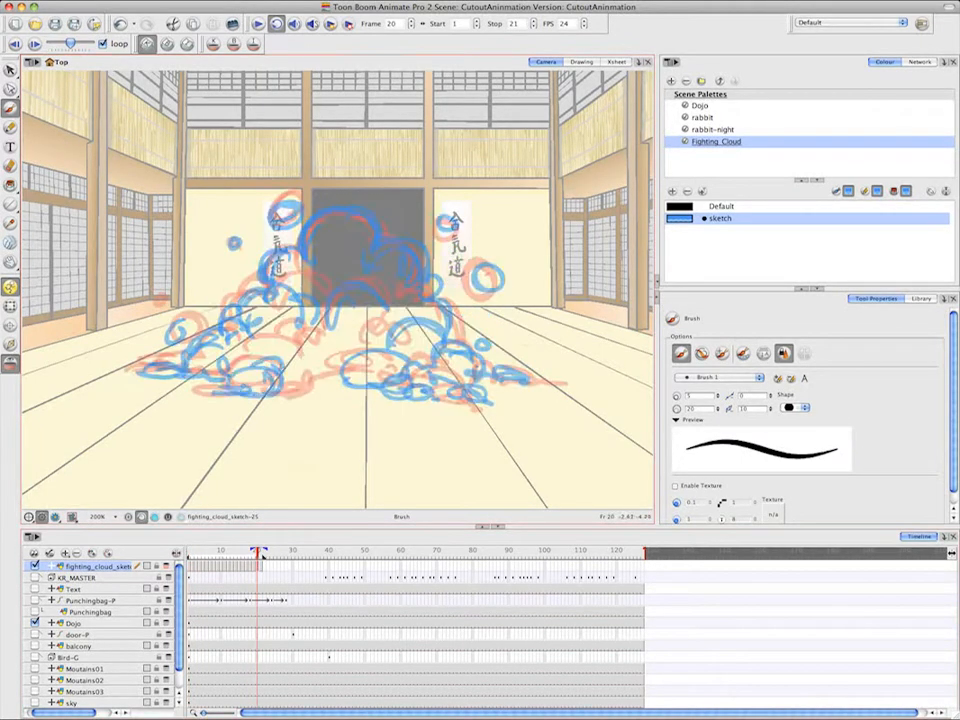
On frame 21, sketch the upper left billows and floating left puffs, comparing against frame 1
left_click(262, 568)
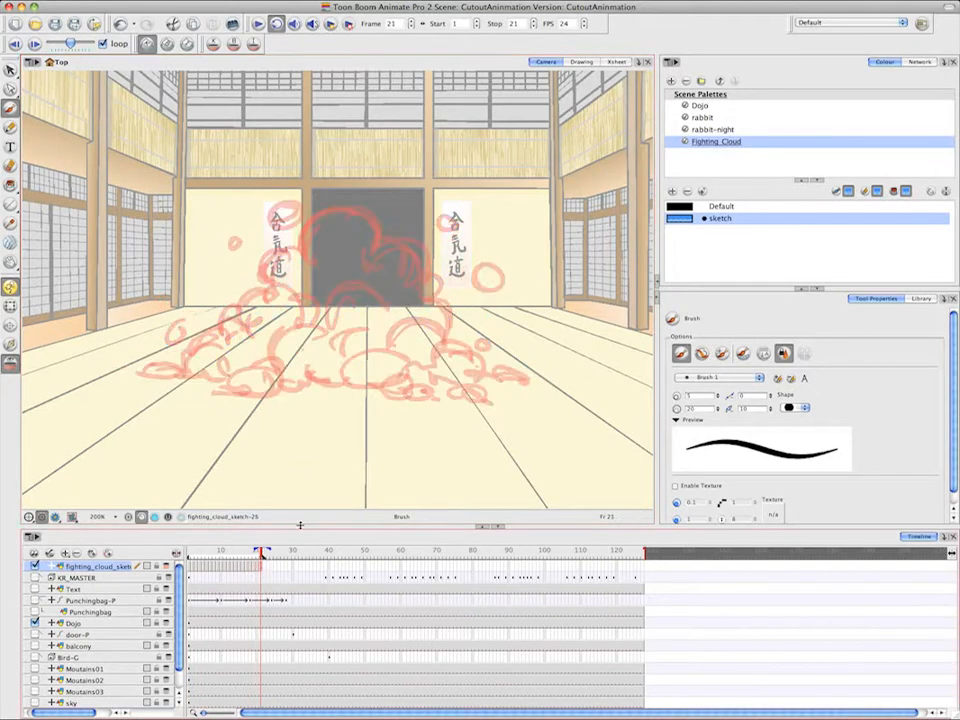
left_click(35, 45)
left_click(262, 568)
mouse_move(294, 354)
left_mouse_down()
mouse_move(236, 390)
mouse_move(300, 368)
left_mouse_up()
left_click(35, 45)
left_click(262, 568)
left_click_drag(310, 262, 270, 285)
mouse_move(290, 266)
left_mouse_down()
mouse_move(250, 302)
mouse_move(290, 292)
left_mouse_up()
left_click_drag(305, 262, 283, 290)
left_click_drag(270, 198, 276, 196)
left_click_drag(222, 235, 229, 239)
left_click_drag(236, 285, 238, 287)
Brush frame 21's left-side and lower left billows and compare the drawing with frame 1
left_click_drag(182, 331, 188, 336)
left_click_drag(262, 300, 250, 330)
left_click_drag(256, 328, 184, 364)
mouse_move(200, 360)
left_mouse_down()
mouse_move(150, 372)
mouse_move(245, 362)
left_mouse_up()
mouse_move(264, 350)
left_mouse_down()
mouse_move(232, 361)
mouse_move(321, 343)
left_mouse_up()
left_click(37, 45)
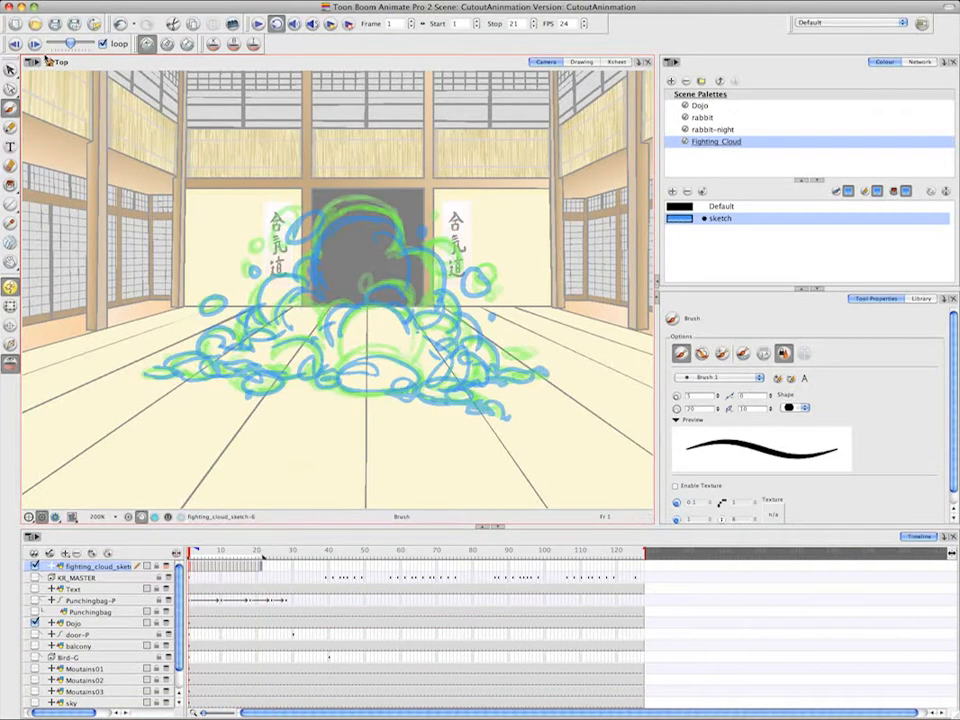
left_click(261, 556)
Add frame 21's large doorway lobe, right-side contour, central lobes and the floating puffs beside the right scroll
mouse_move(324, 228)
left_mouse_down()
mouse_move(399, 235)
mouse_move(386, 238)
mouse_move(416, 248)
mouse_move(460, 345)
left_mouse_up()
left_click(36, 45)
left_click(262, 555)
left_click_drag(449, 324, 382, 343)
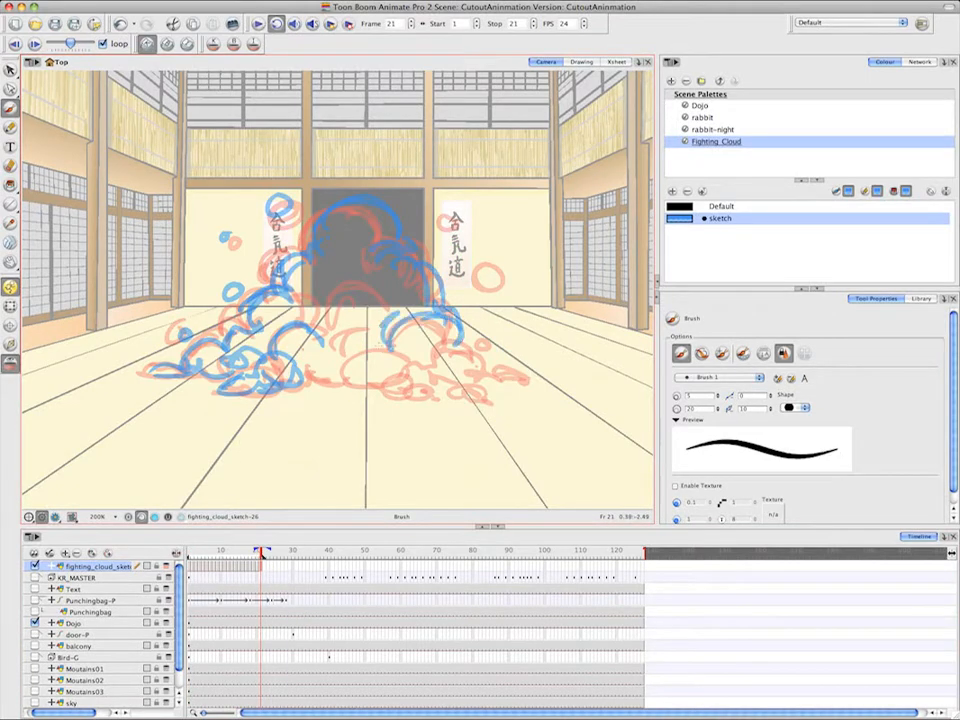
left_click_drag(330, 318, 384, 312)
mouse_move(452, 209)
left_mouse_down()
mouse_move(460, 211)
mouse_move(451, 211)
left_mouse_up()
left_click_drag(500, 258, 510, 258)
Check frame 21 against frame 1 and brush the lower right billows and edge puffs
left_click(36, 45)
left_click(262, 555)
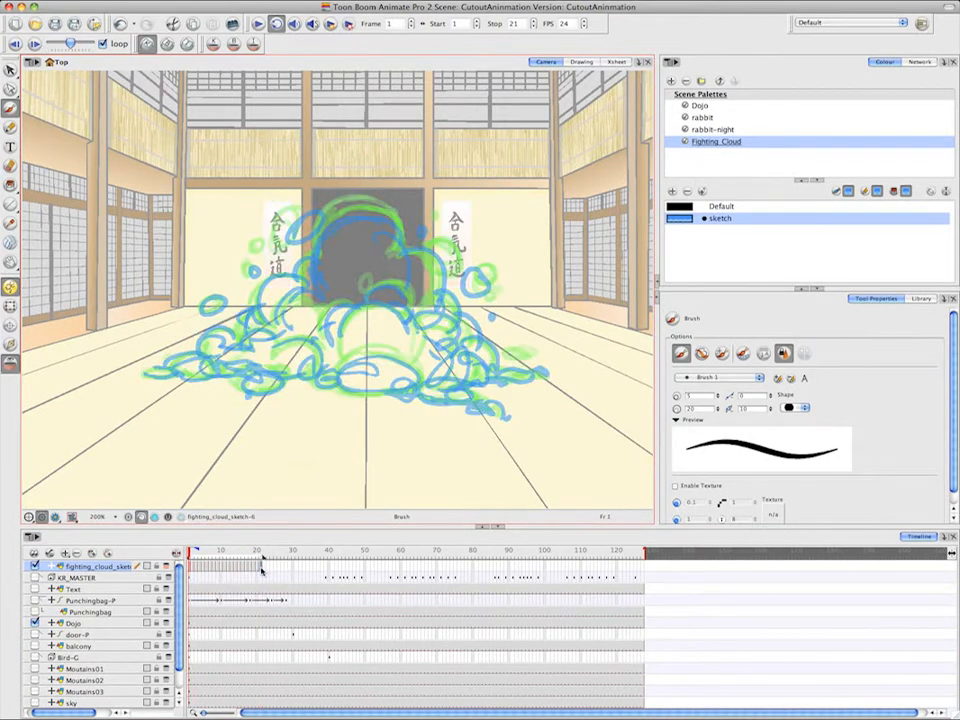
mouse_move(450, 360)
left_mouse_down()
mouse_move(485, 378)
mouse_move(545, 373)
mouse_move(497, 361)
left_mouse_up()
left_click_drag(484, 344, 492, 344)
left_click_drag(492, 321, 496, 323)
left_click_drag(442, 378, 515, 402)
mouse_move(466, 398)
left_mouse_down()
mouse_move(392, 382)
mouse_move(400, 394)
mouse_move(416, 390)
left_mouse_up()
Finish frame 21 with the puffs along the bottom centre and the inner lobes below the doorway
left_click(36, 45)
left_click(262, 556)
left_click_drag(398, 392, 434, 394)
left_click_drag(352, 386, 298, 380)
mouse_move(306, 362)
left_mouse_down()
mouse_move(331, 360)
mouse_move(318, 352)
mouse_move(328, 309)
left_mouse_up()
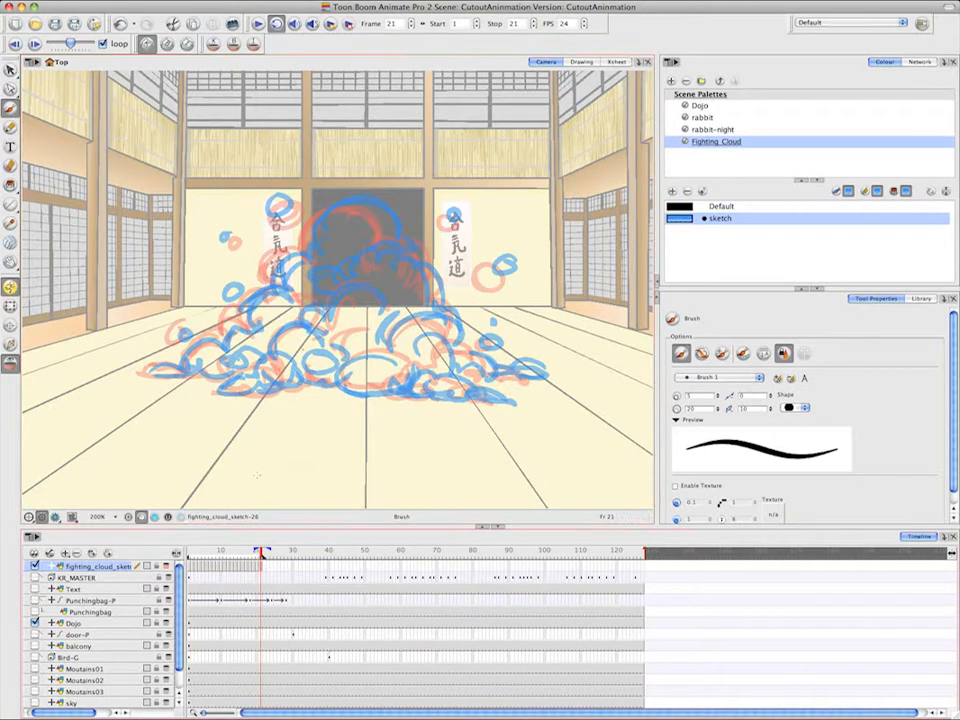
Play back the rough fighting cloud animation as a loop
left_click(148, 45)
left_click(259, 24)
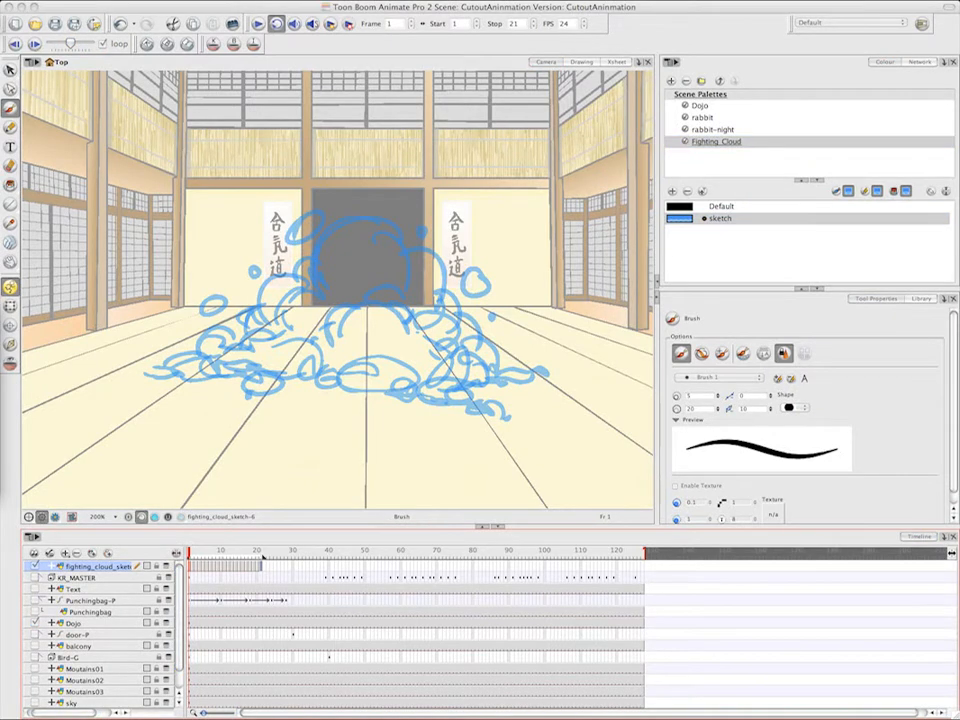
Select the fighting_cloud_sketch cells from frame 1 to 21 and create a cycle with 7 repetitions
left_click(262, 560)
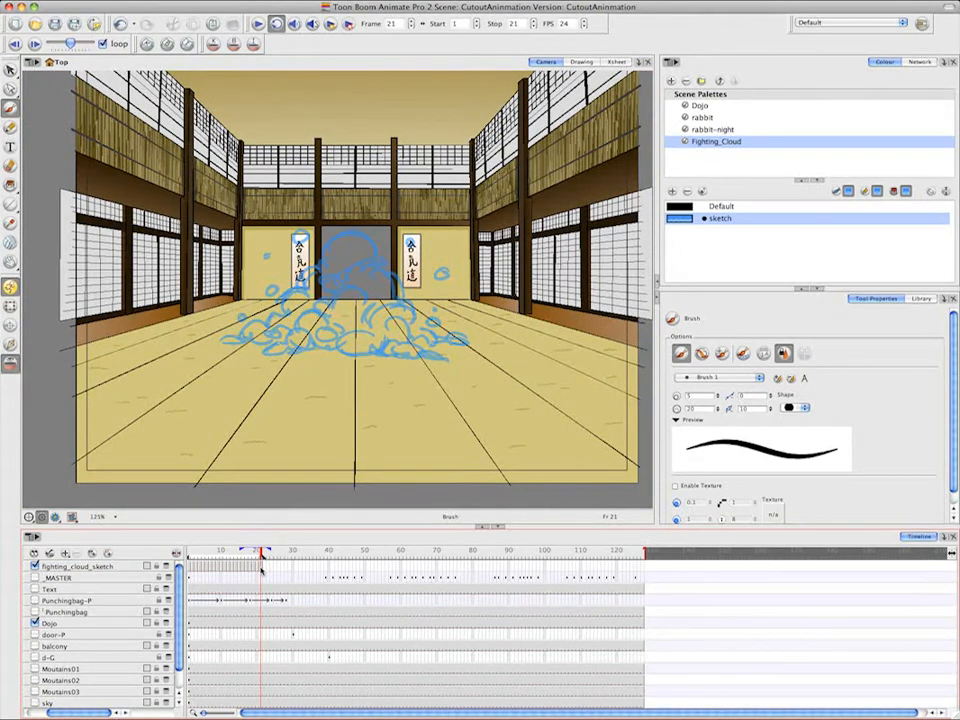
left_click_drag(258, 567, 188, 571)
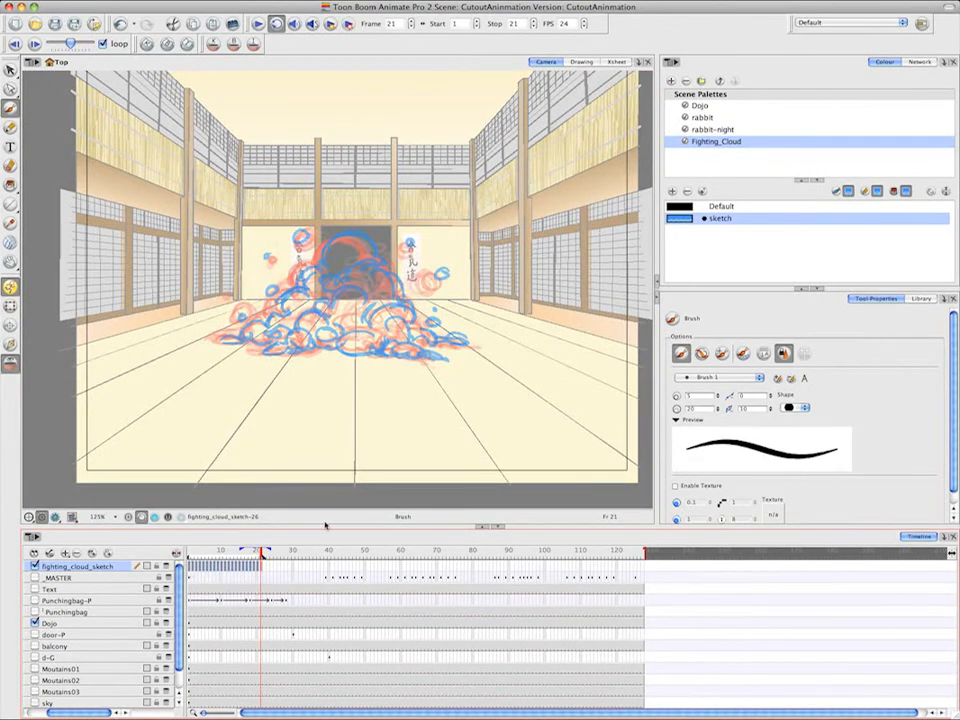
right_click(257, 213)
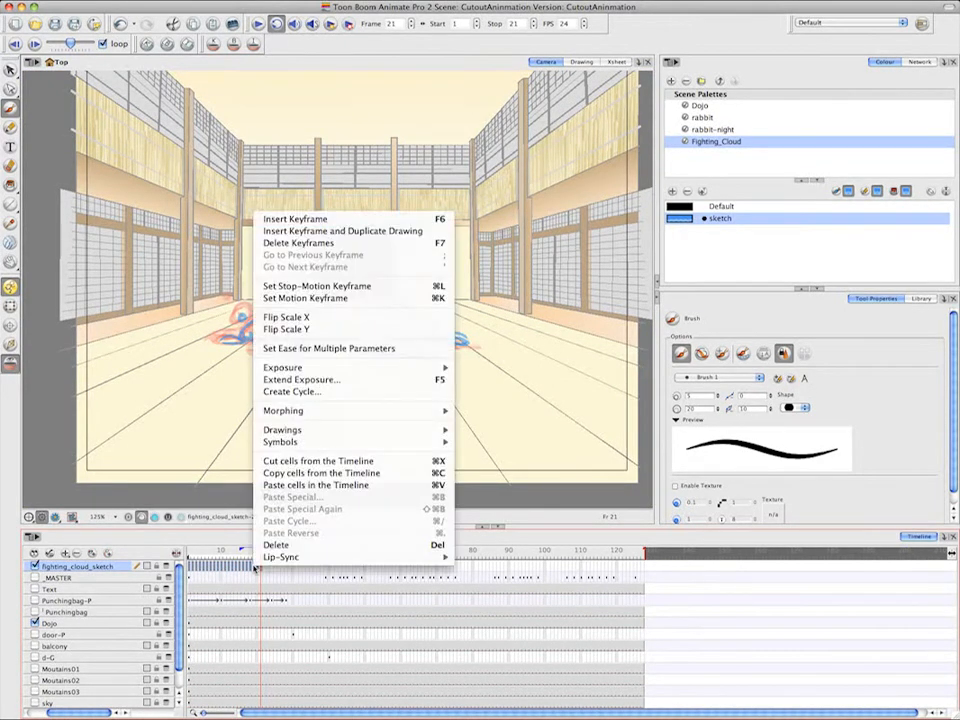
left_click(318, 392)
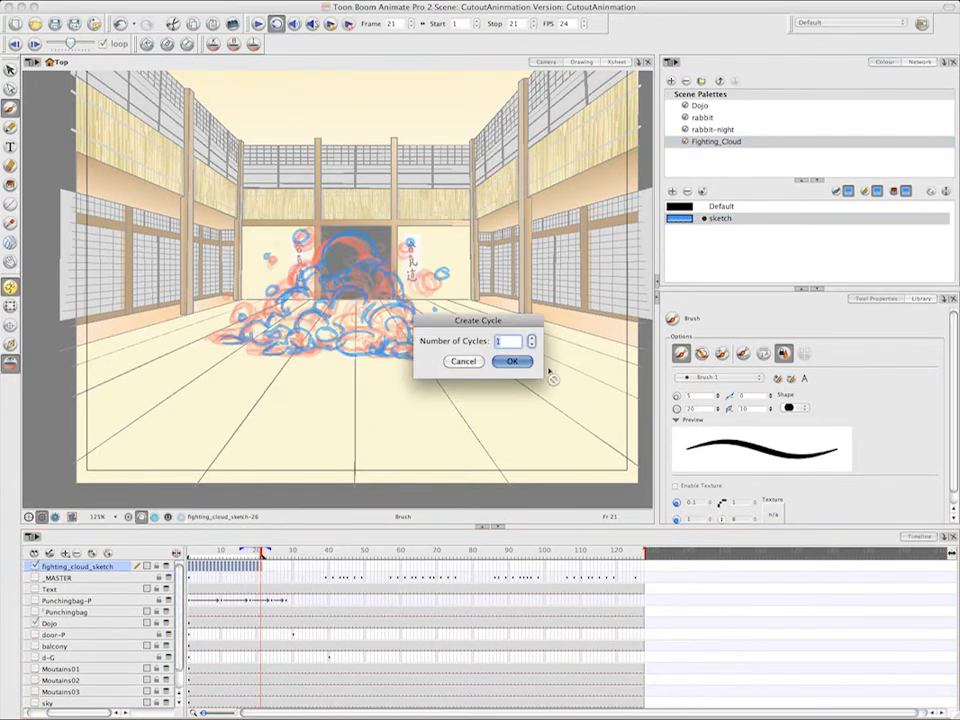
type("7")
left_click(519, 362)
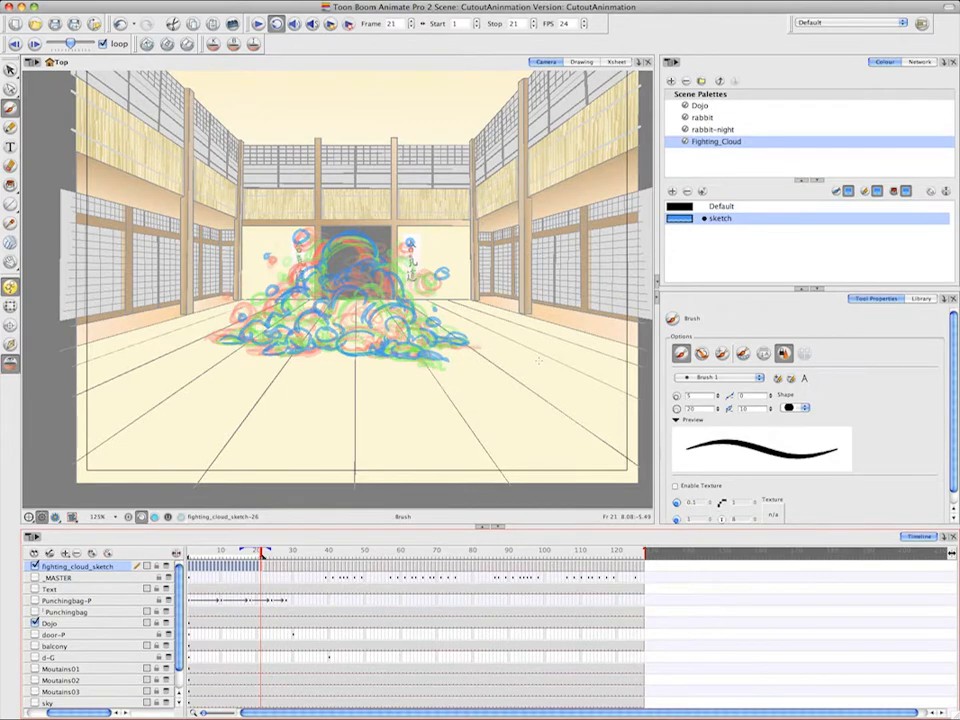
Lock the fighting_cloud_sketch and Dojo layers
left_click(156, 567)
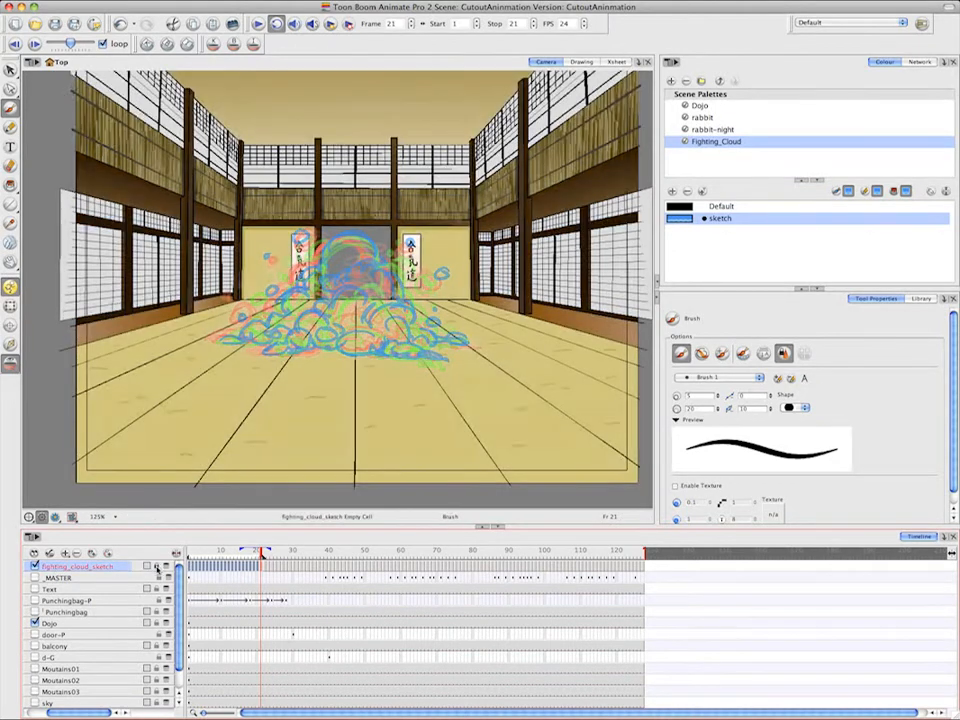
left_click(157, 624)
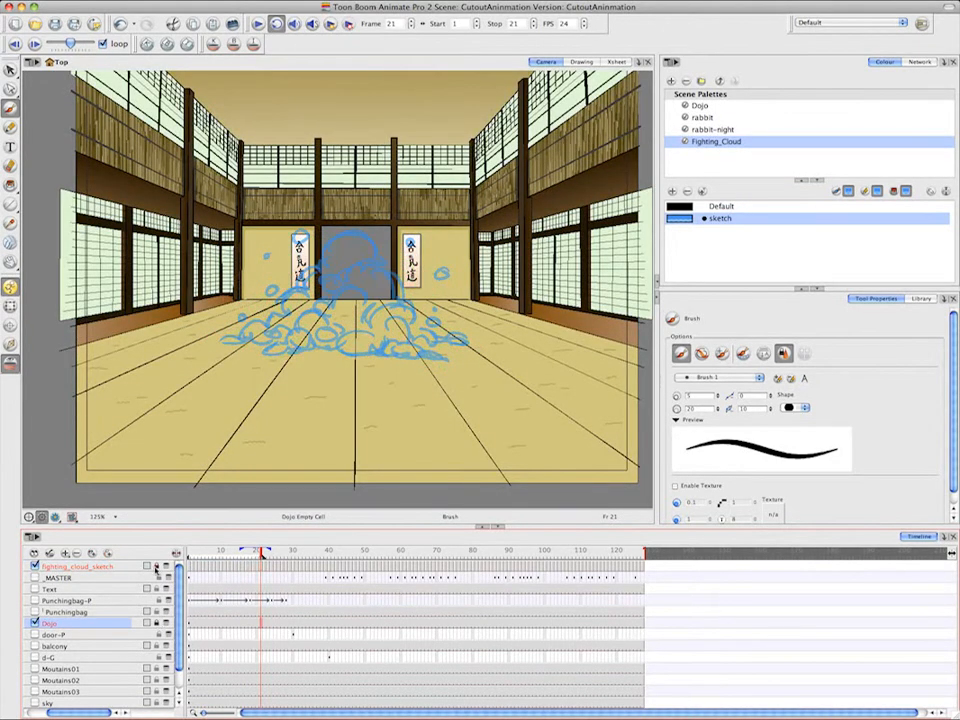
Add a new Drawing layer and move it above the fighting_cloud_sketch layer
left_click(65, 553)
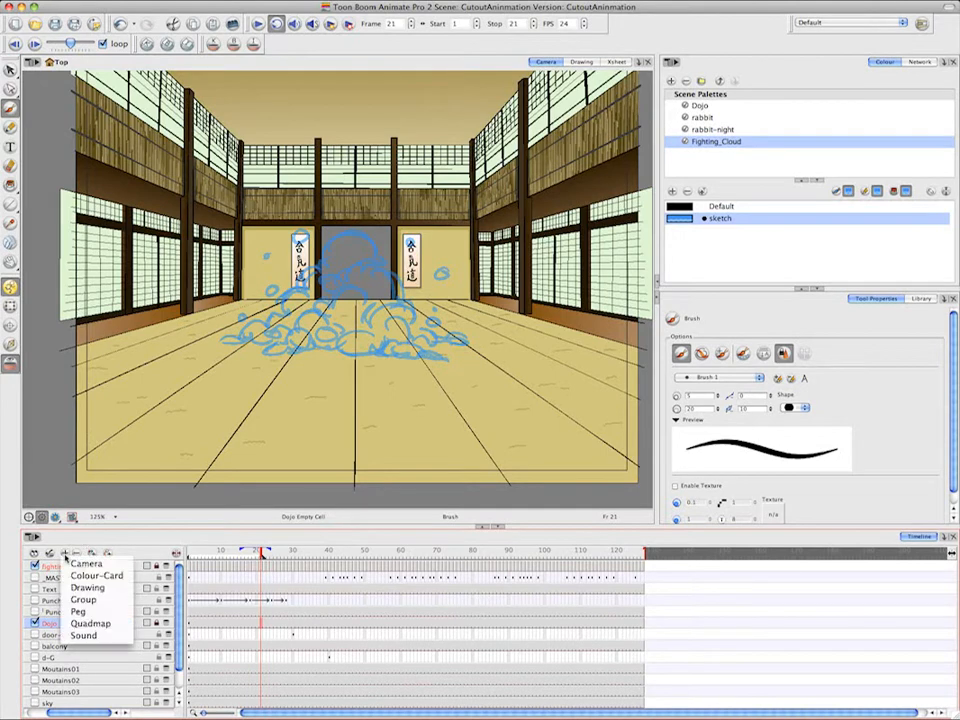
left_click(90, 588)
scroll(180, 662, "down", 3)
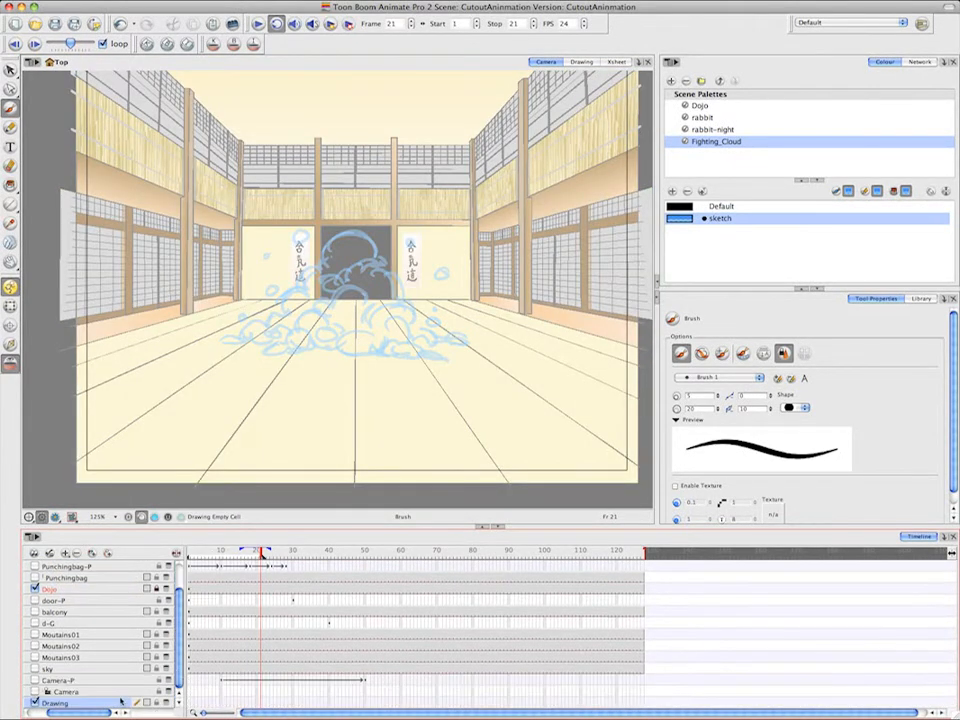
scroll(130, 585, "up", 3)
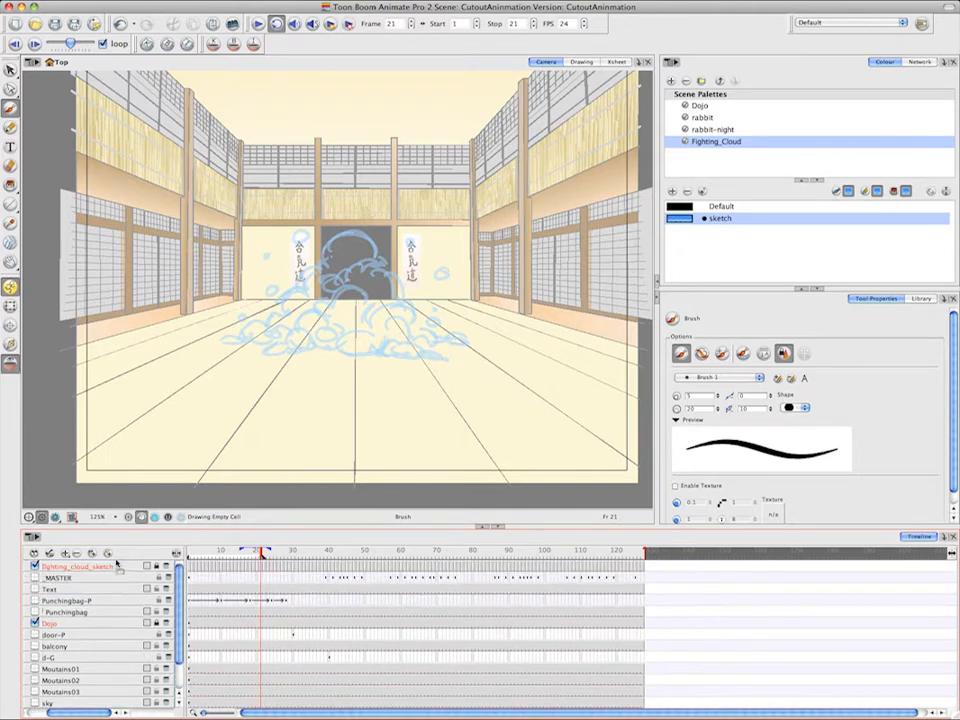
scroll(117, 568, "up", 1)
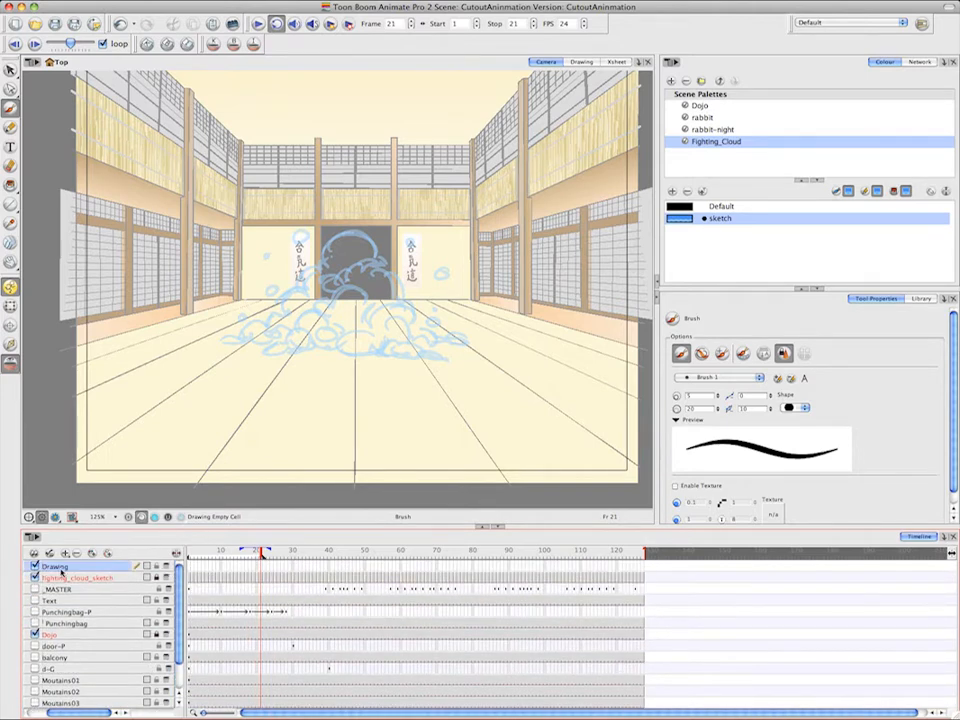
Rename the new drawing layer as stars_carrots_fists
double_click(58, 568)
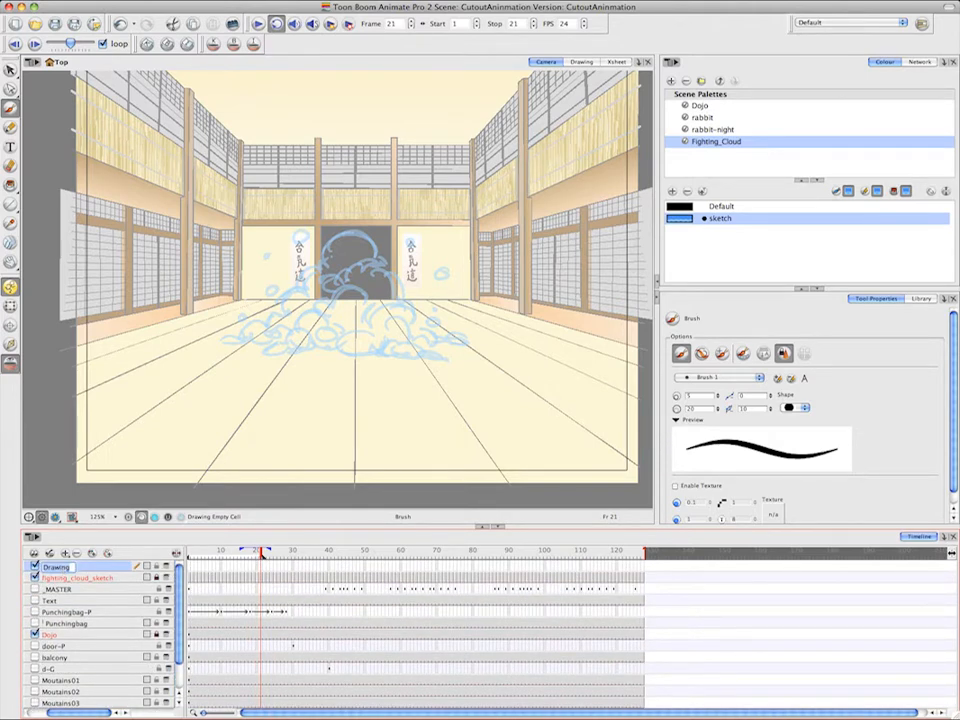
type("s")
type("tars_carrots")
type("_")
type("fl")
type("g")
type("ts")
key("Return")
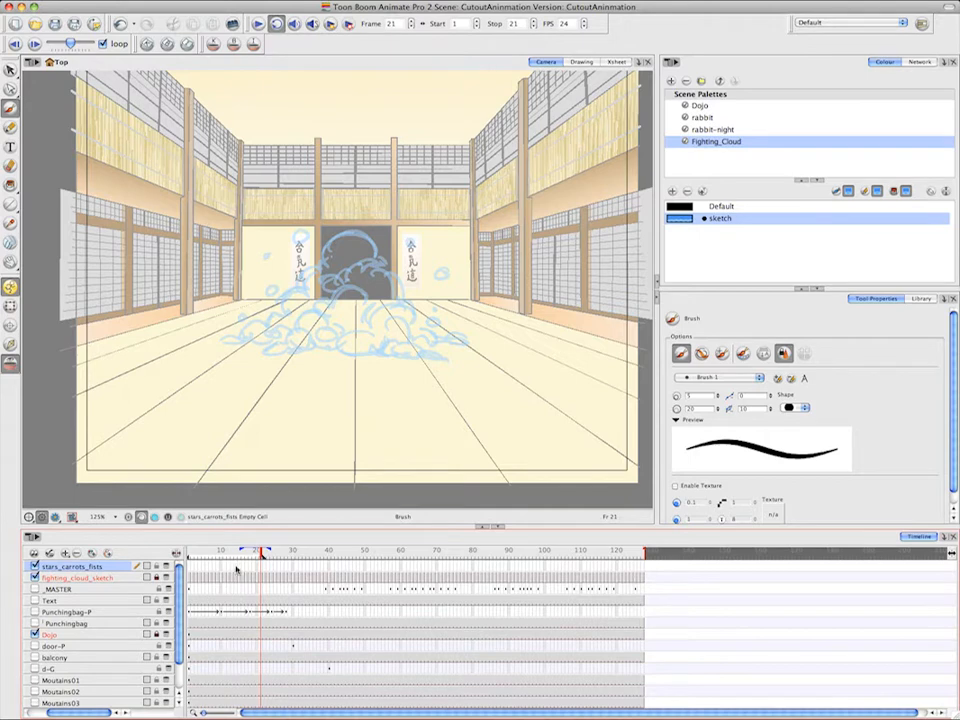
On frame 14, sketch a ticked trajectory rising right from the cloud with a star at its start; on frame 15, sketch the star one tick further
left_click(236, 568)
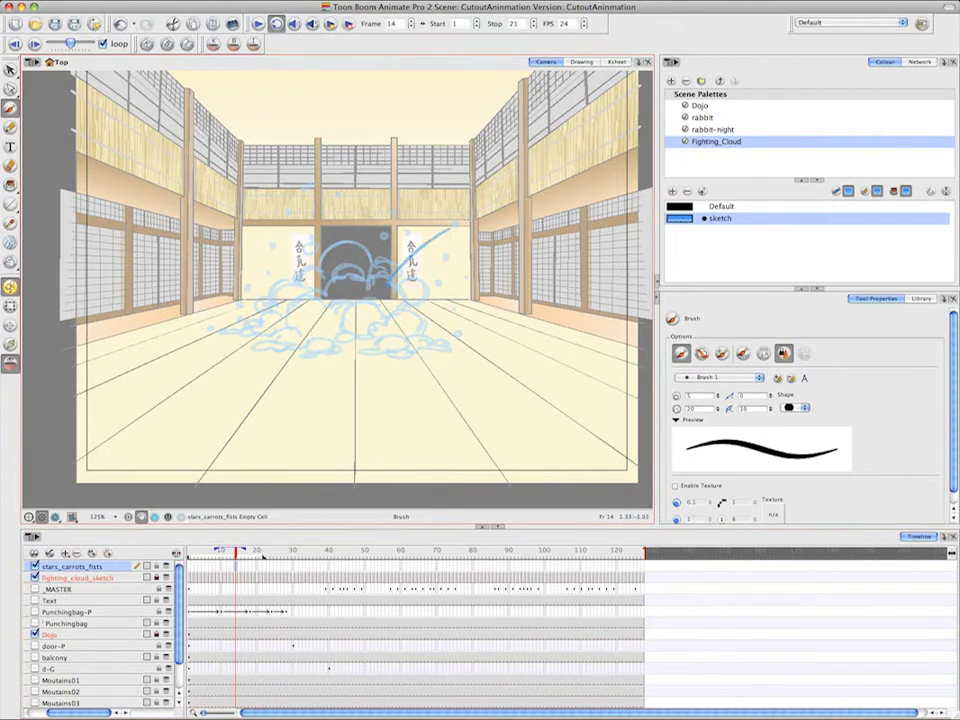
left_click_drag(390, 282, 463, 224)
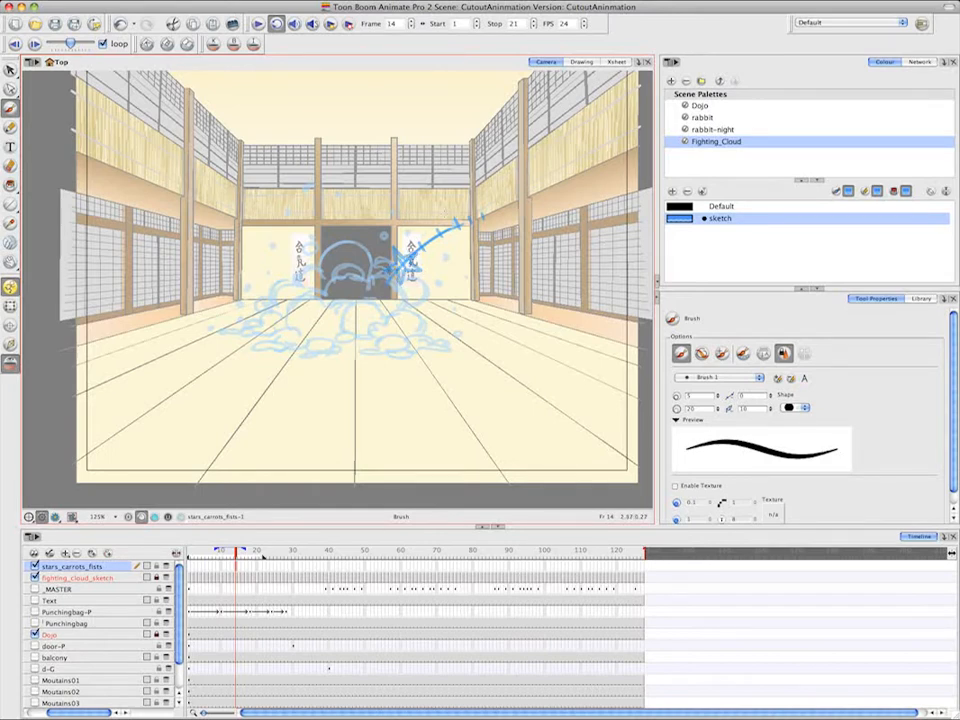
key("period")
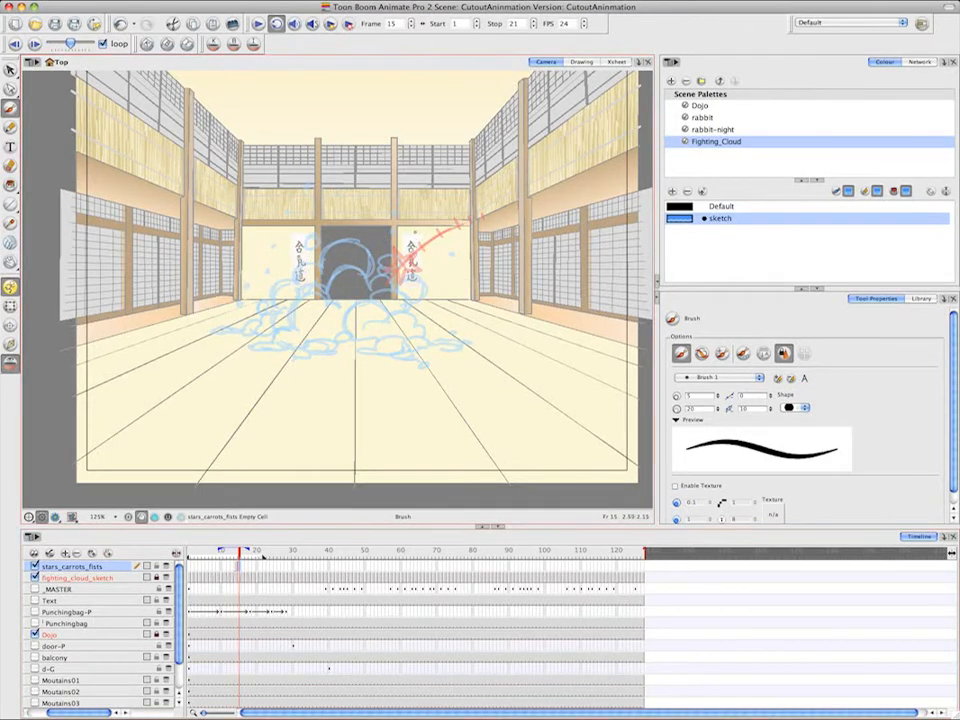
mouse_move(411, 246)
left_mouse_down()
mouse_move(418, 233)
mouse_move(423, 258)
mouse_move(433, 236)
left_mouse_up()
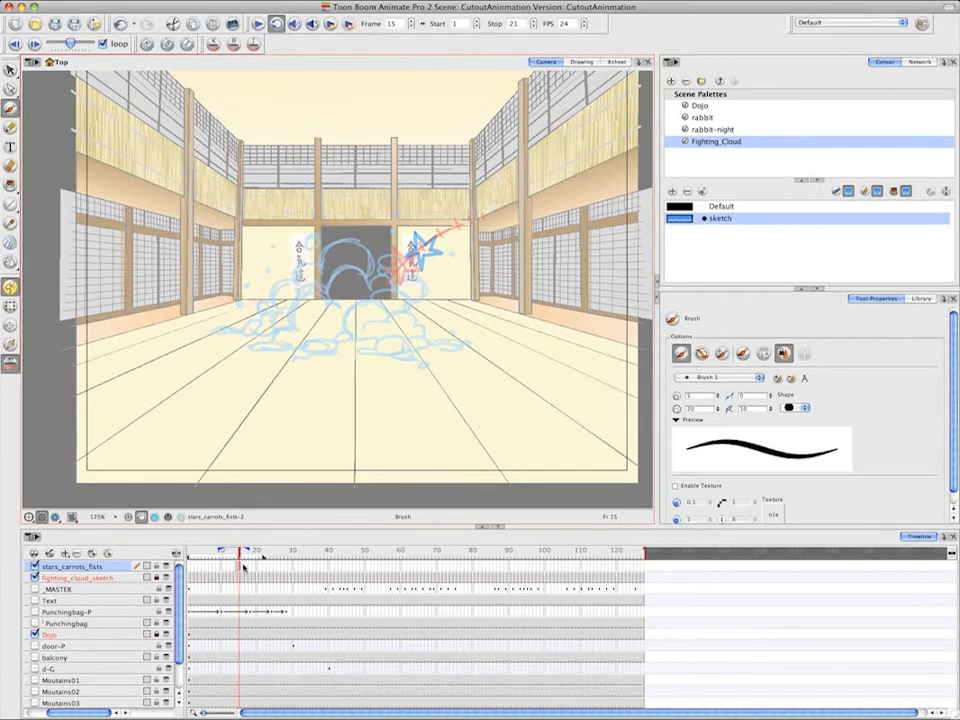
Sketch the star on frames 16 to 19, advancing it up the trajectory and shrinking it toward the right wall
key("period")
mouse_move(430, 236)
left_mouse_down()
mouse_move(458, 237)
mouse_move(447, 248)
left_mouse_up()
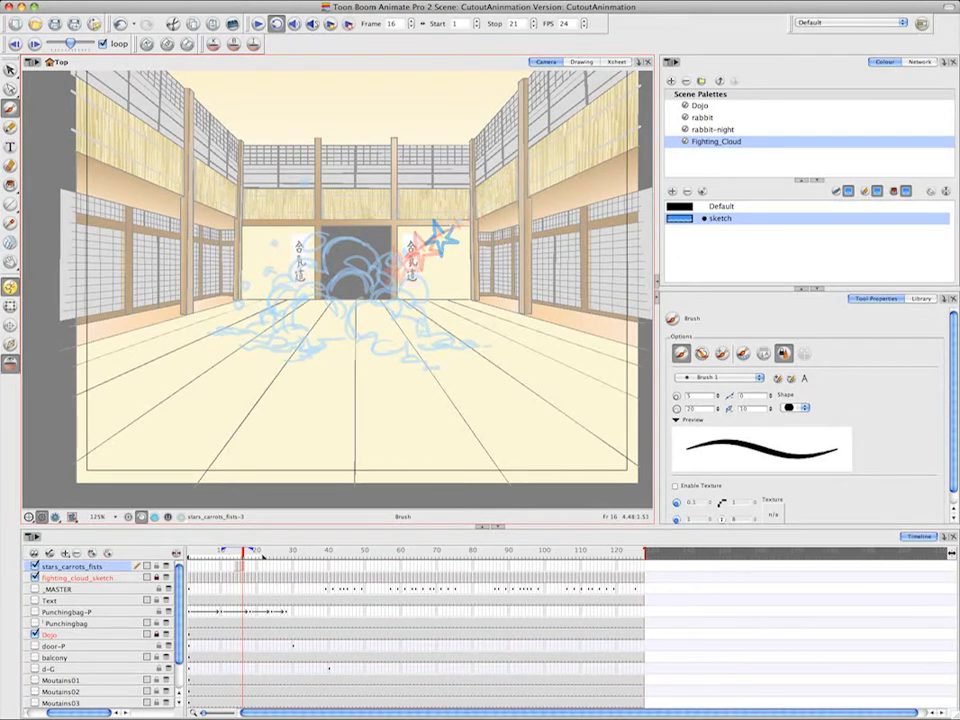
key("period")
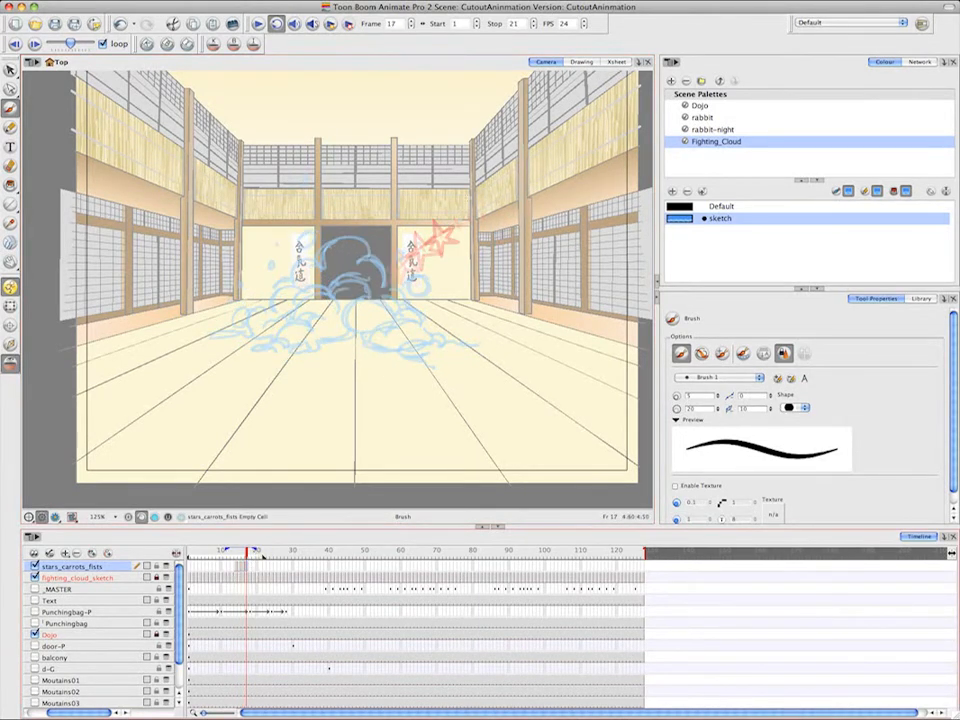
left_click_drag(454, 214, 457, 212)
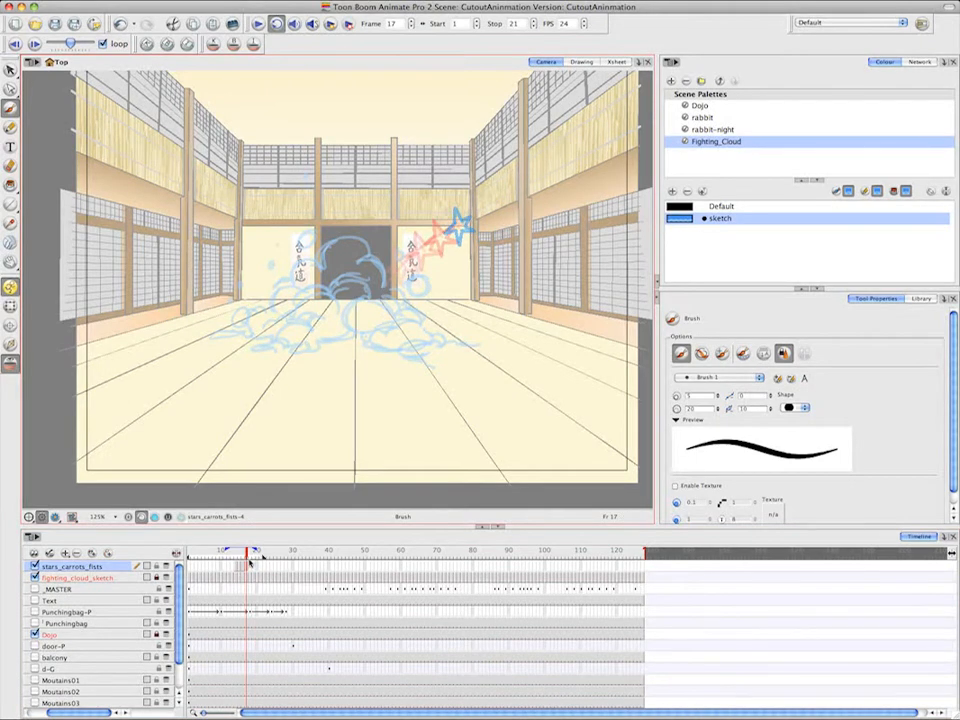
key("period")
left_click_drag(467, 211, 467, 222)
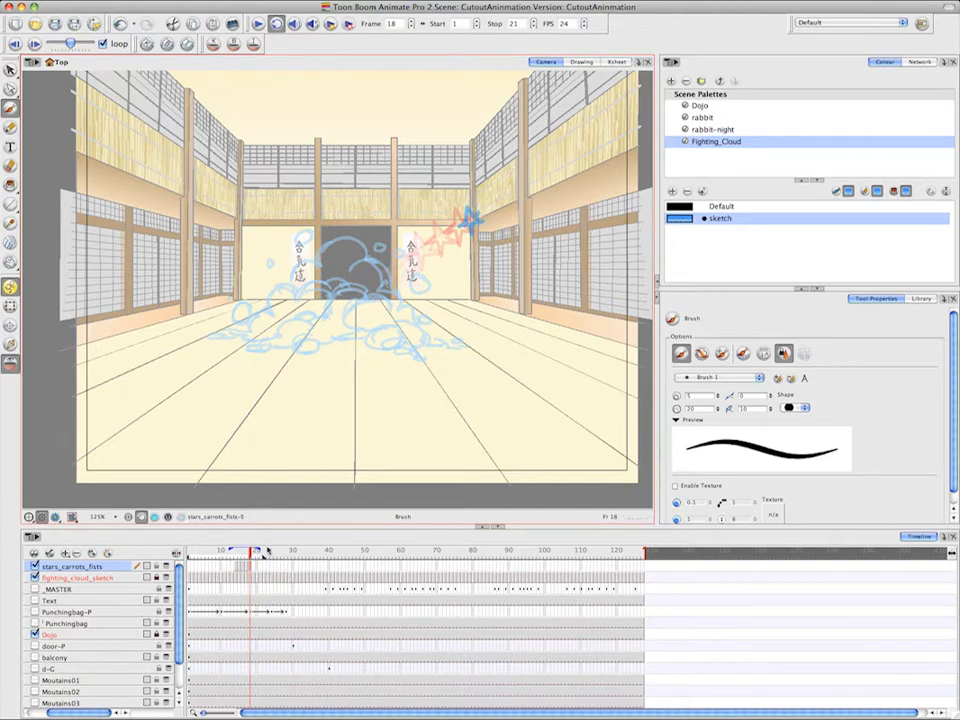
key("period")
left_click_drag(477, 207, 478, 214)
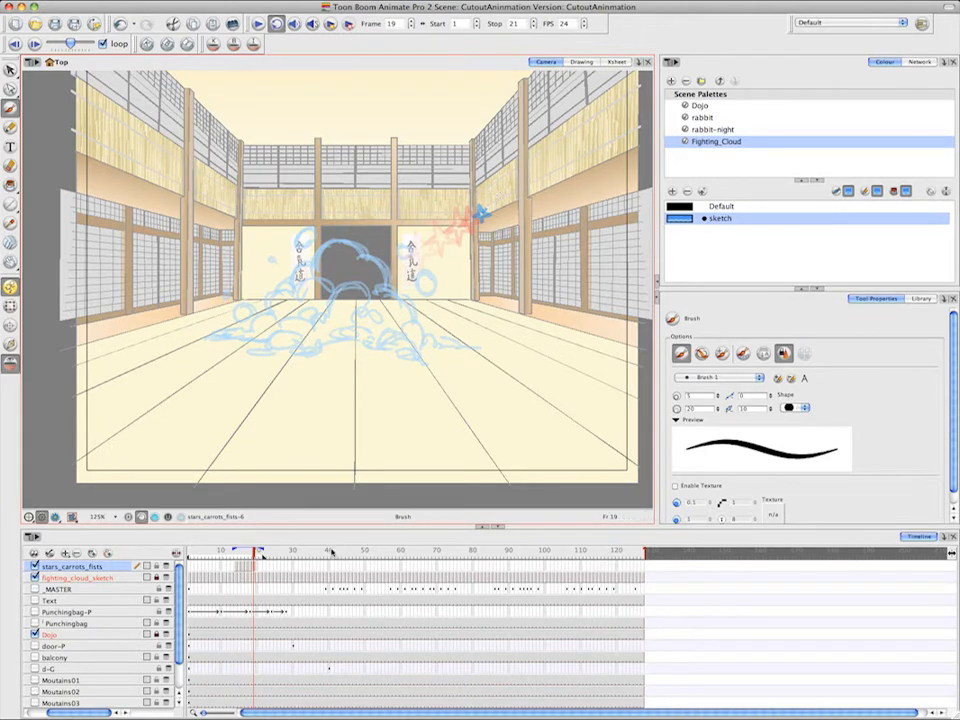
On frame 31, sketch a large arc from the cloud to the left wall with spacing ticks and a carrot at its start
left_click(297, 567)
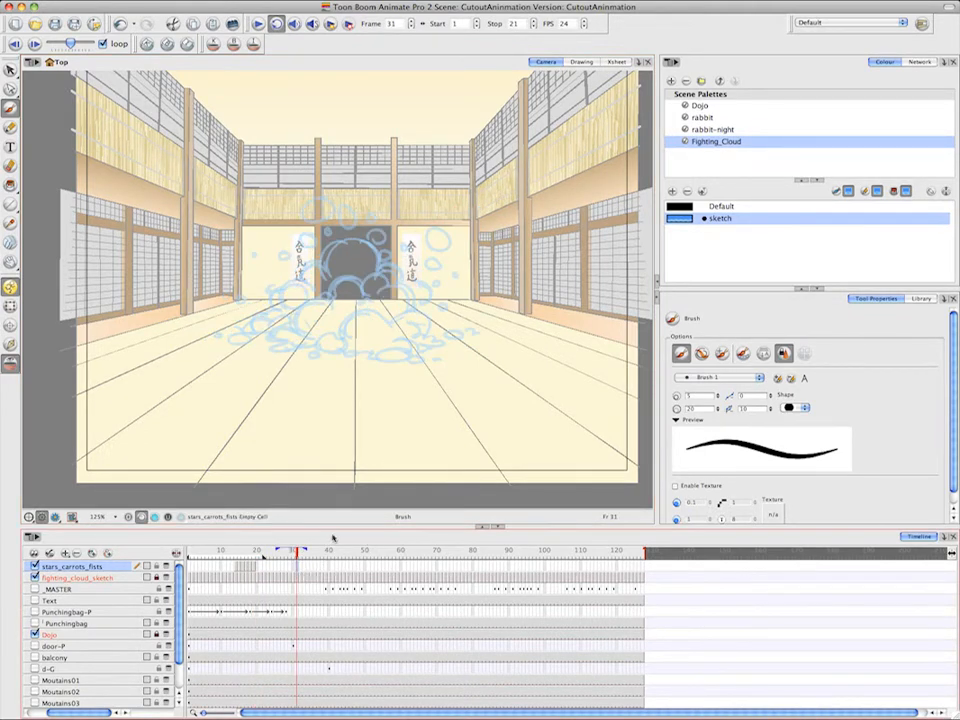
mouse_move(318, 296)
left_mouse_down()
mouse_move(205, 238)
mouse_move(75, 285)
left_mouse_up()
mouse_move(277, 260)
left_mouse_down()
mouse_move(109, 262)
mouse_move(59, 303)
left_mouse_up()
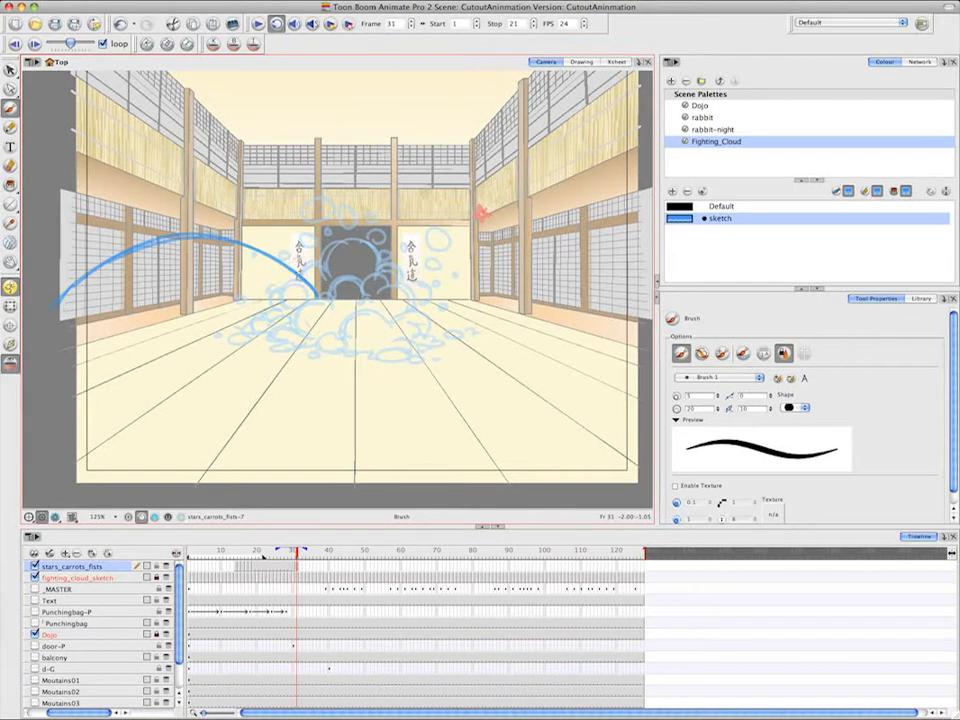
left_click_drag(252, 233, 245, 256)
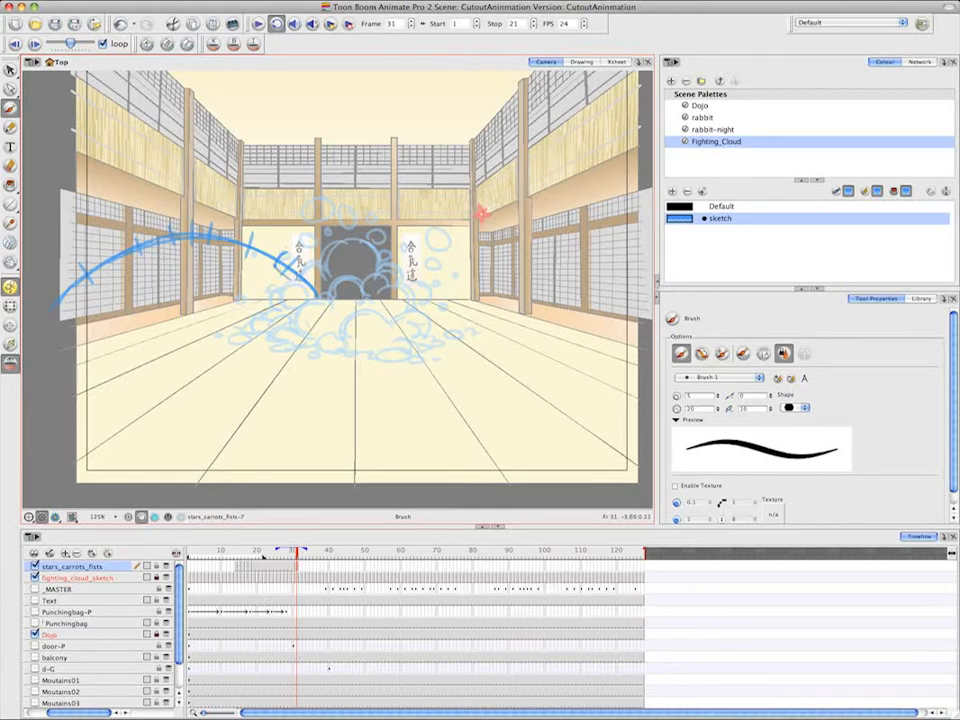
mouse_move(272, 266)
left_mouse_down()
mouse_move(305, 289)
mouse_move(271, 236)
mouse_move(280, 251)
left_mouse_up()
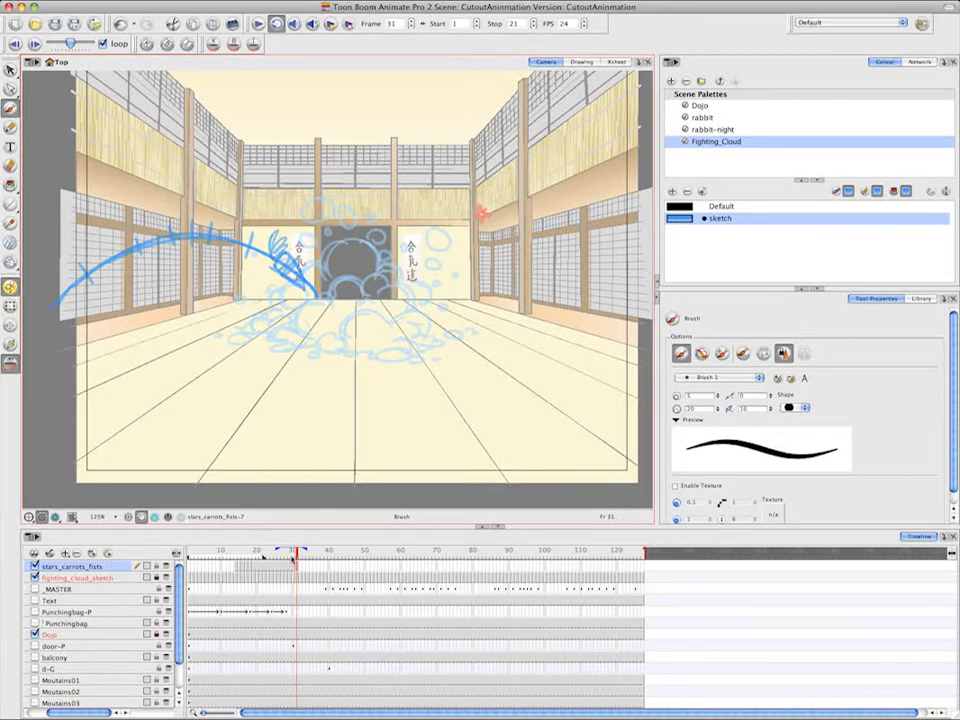
Delete the held star cells between frames 19 and 31 on the stars_carrots_fists layer
left_click(294, 569)
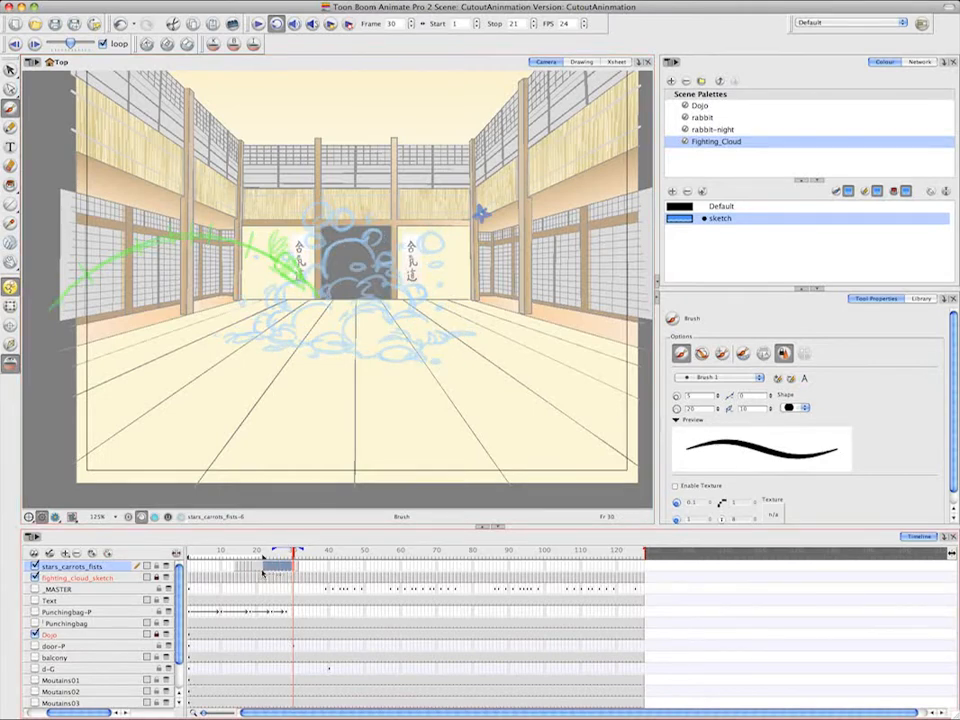
key("Delete")
left_click(298, 567)
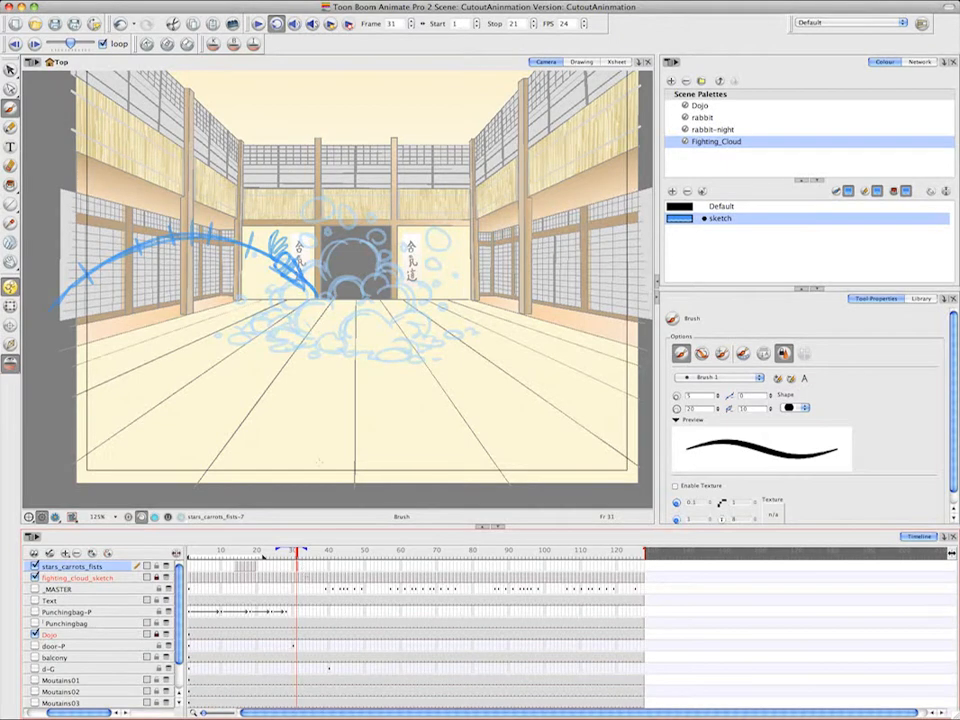
On frame 34, sketch the carrot tumbling at the peak of the arc
left_click(305, 571)
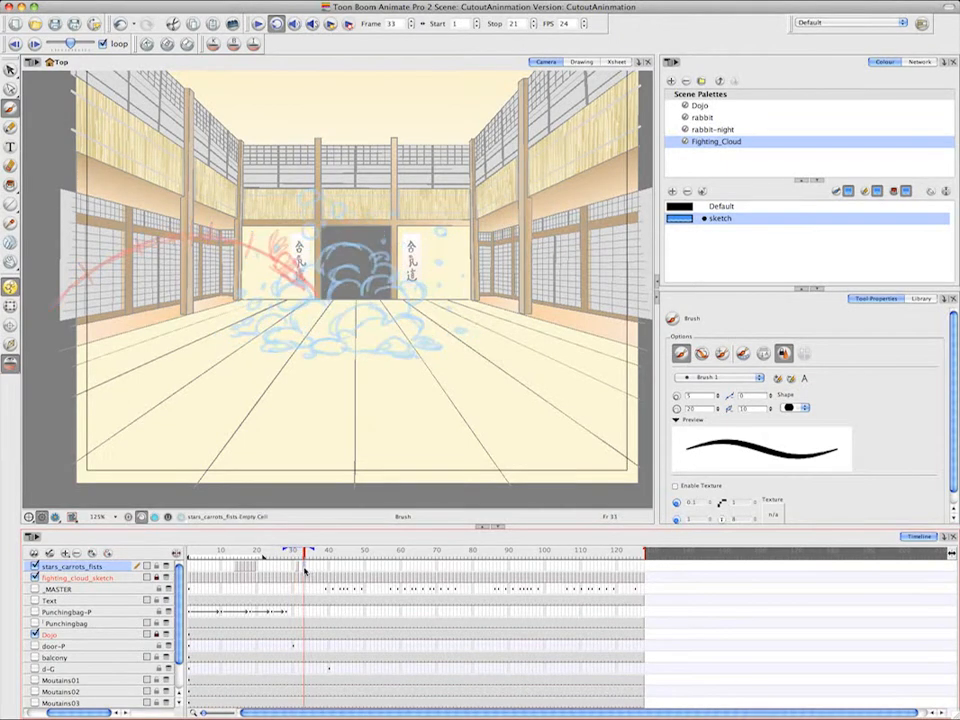
left_click(307, 571)
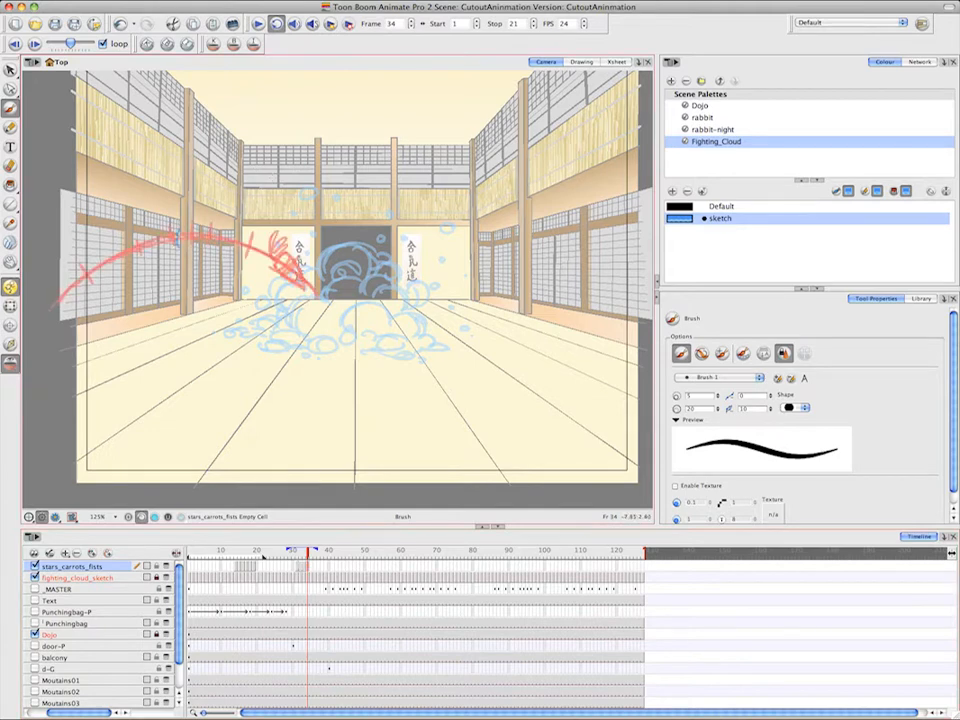
mouse_move(186, 247)
left_mouse_down()
mouse_move(178, 241)
mouse_move(185, 225)
mouse_move(207, 209)
mouse_move(191, 243)
mouse_move(186, 231)
mouse_move(166, 243)
mouse_move(176, 223)
mouse_move(172, 240)
left_mouse_up()
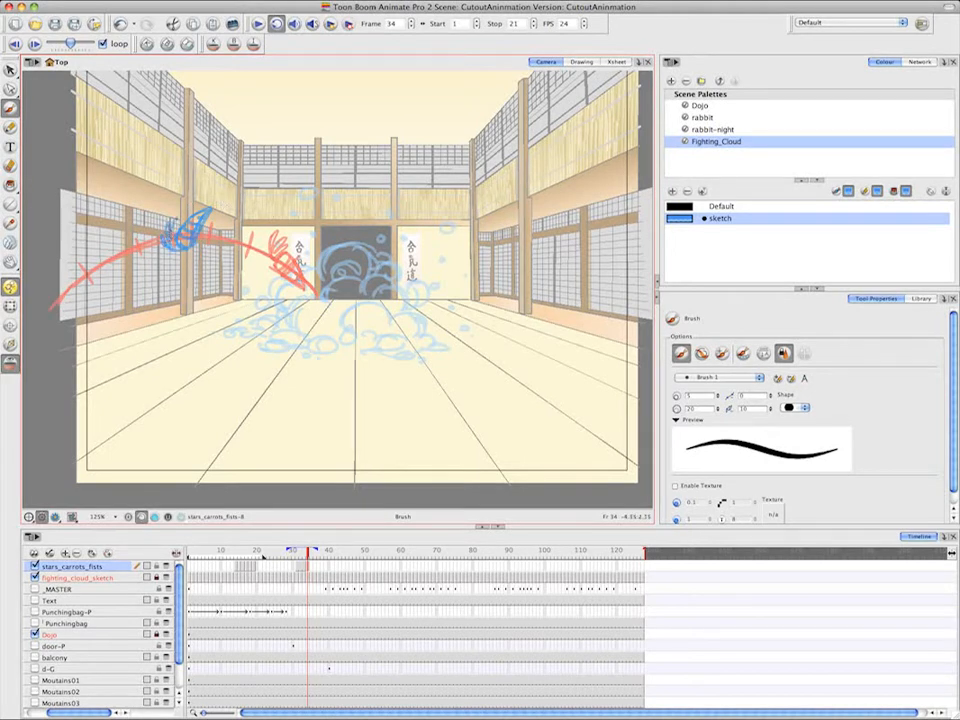
Sketch the carrot descending the arc along the left wall on frame 37 and leaving the camera view on frame 39
left_click(318, 568)
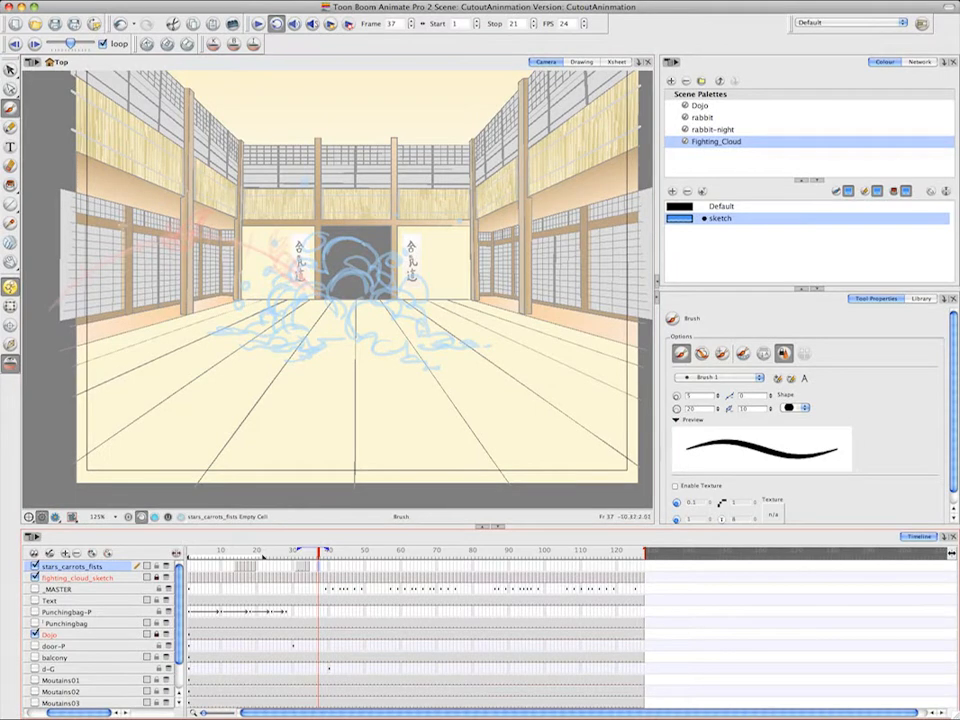
mouse_move(98, 278)
left_mouse_down()
mouse_move(61, 267)
mouse_move(129, 269)
mouse_move(117, 293)
left_mouse_up()
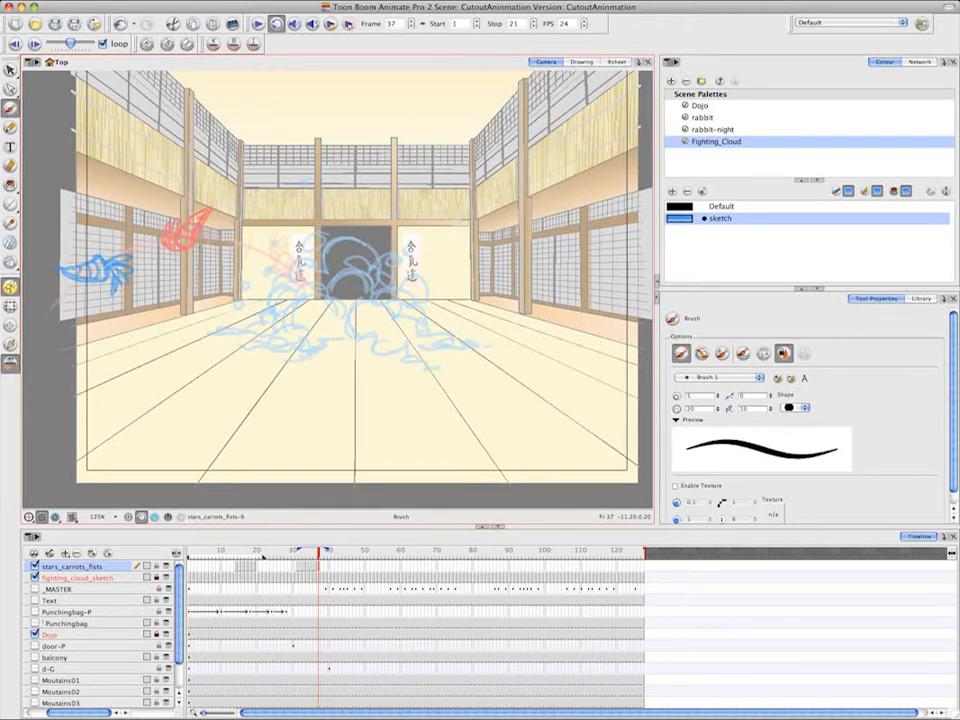
left_click(327, 569)
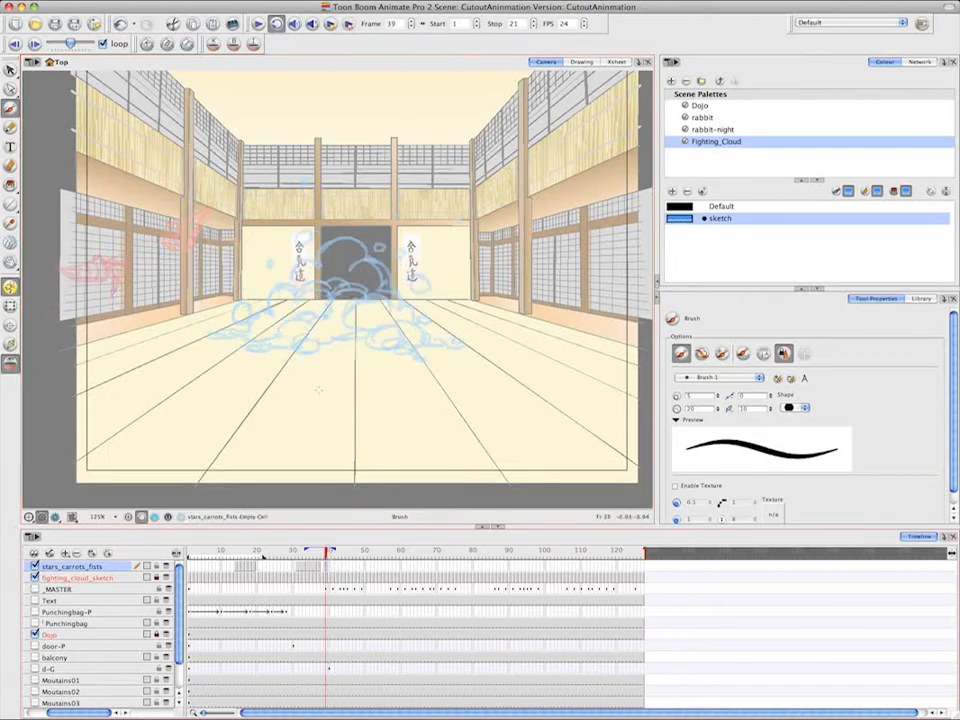
mouse_move(49, 322)
left_mouse_down()
mouse_move(82, 271)
mouse_move(112, 271)
mouse_move(48, 323)
mouse_move(71, 306)
left_mouse_up()
left_click_drag(64, 291, 78, 300)
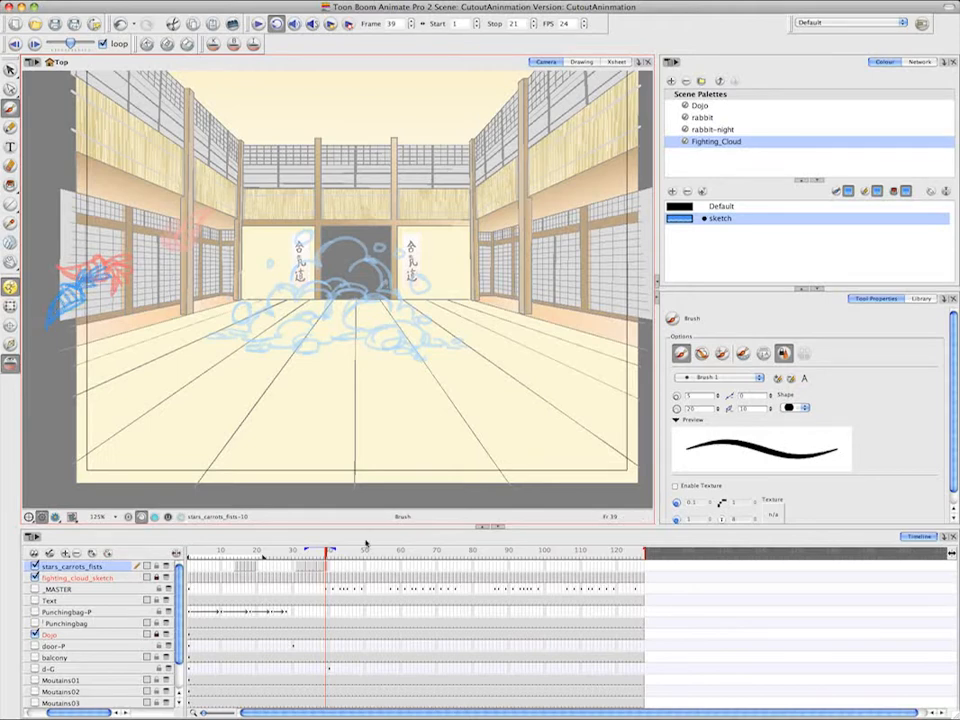
Create empty drawings on frames 32 and 33 of the stars_carrots_fists layer
left_click(303, 567)
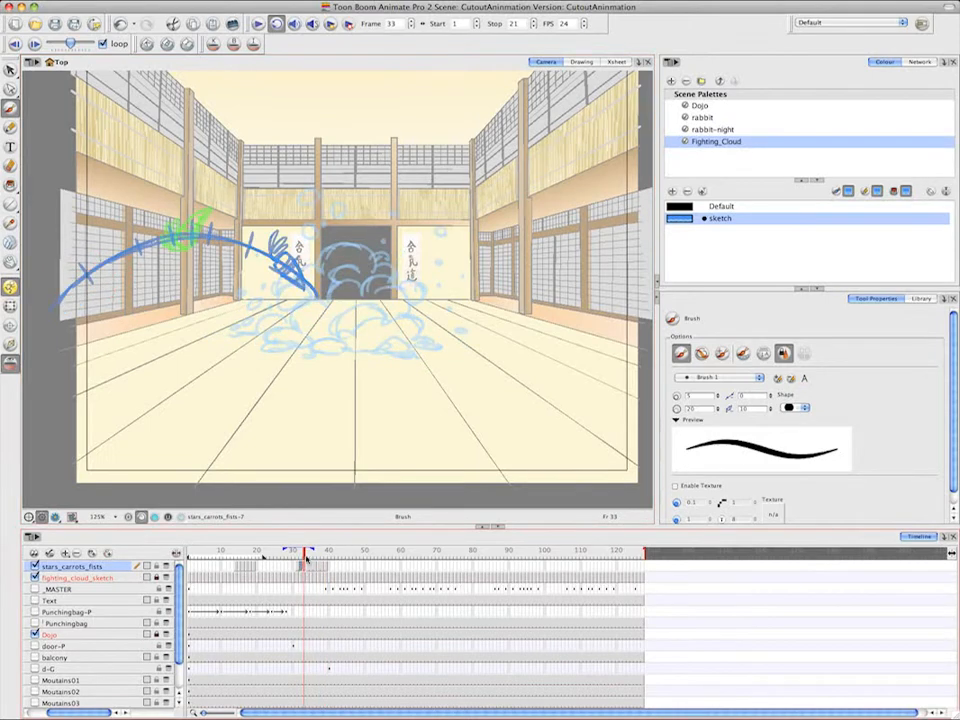
right_click(304, 567)
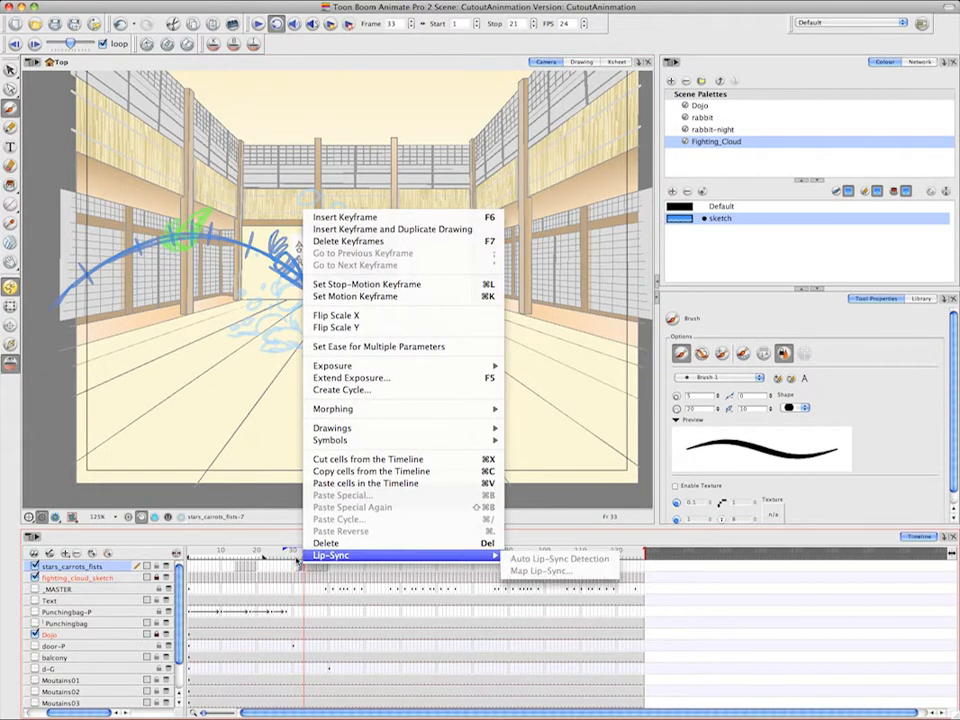
mouse_move(480, 428)
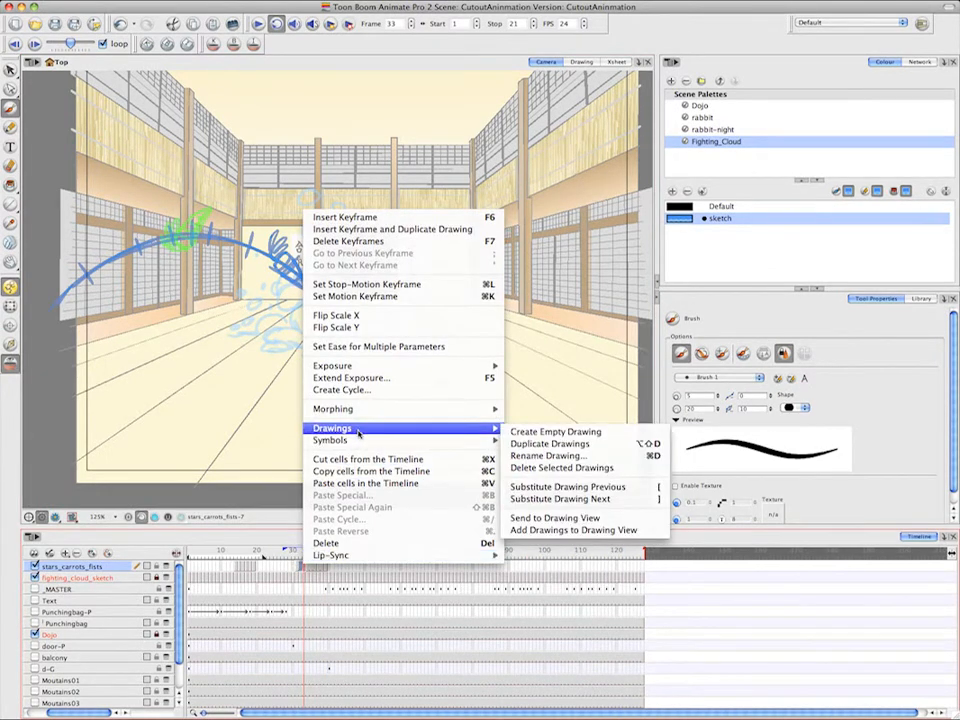
left_click(570, 433)
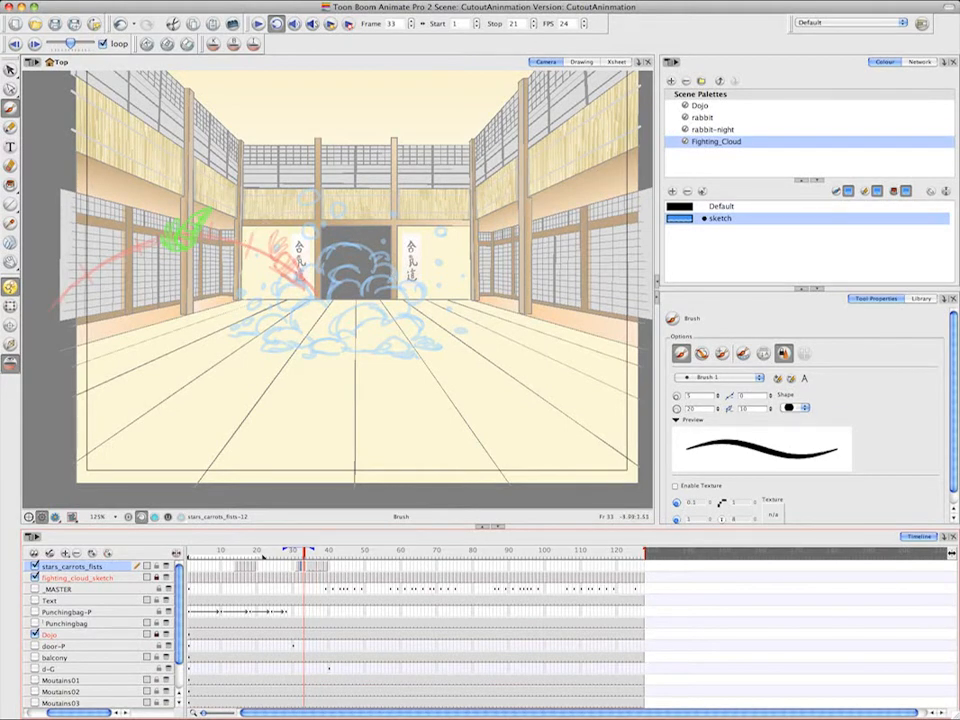
Sketch the carrot in-betweens along the arc on frames 32 and 33 of the stars_carrots_fists layer
key("comma")
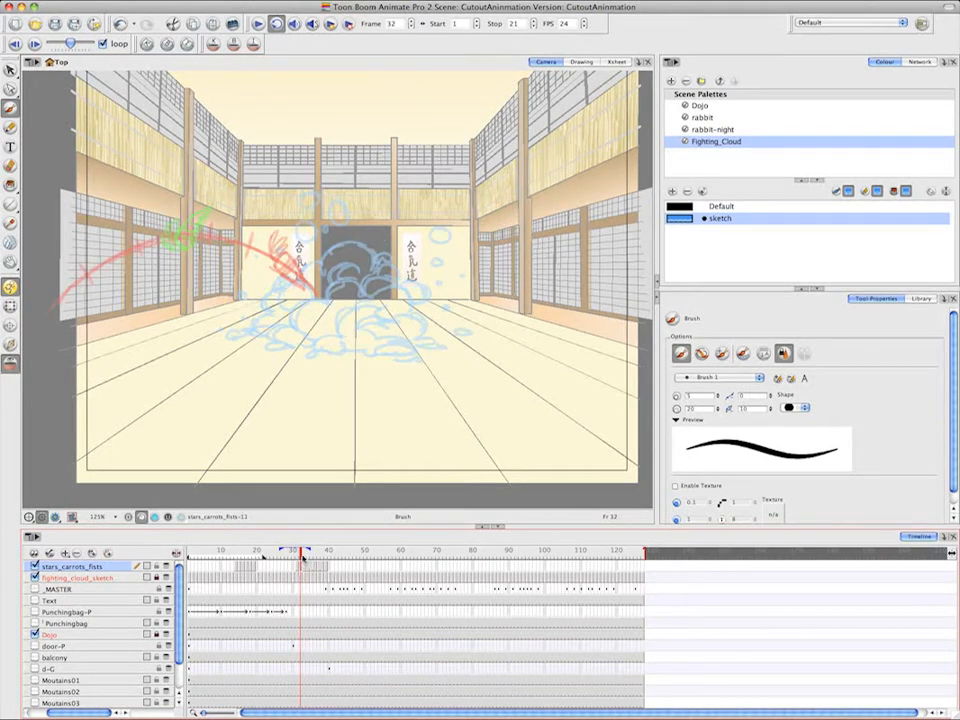
mouse_move(241, 239)
left_mouse_down()
mouse_move(236, 255)
mouse_move(283, 240)
mouse_move(245, 256)
mouse_move(252, 239)
mouse_move(258, 247)
left_mouse_up()
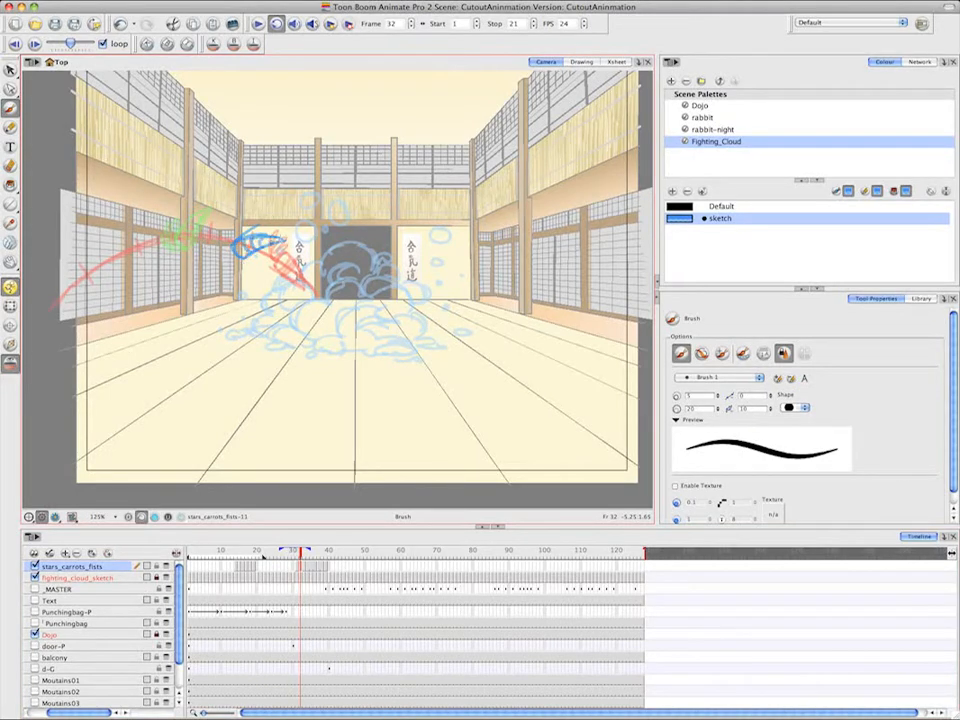
left_click(10, 165)
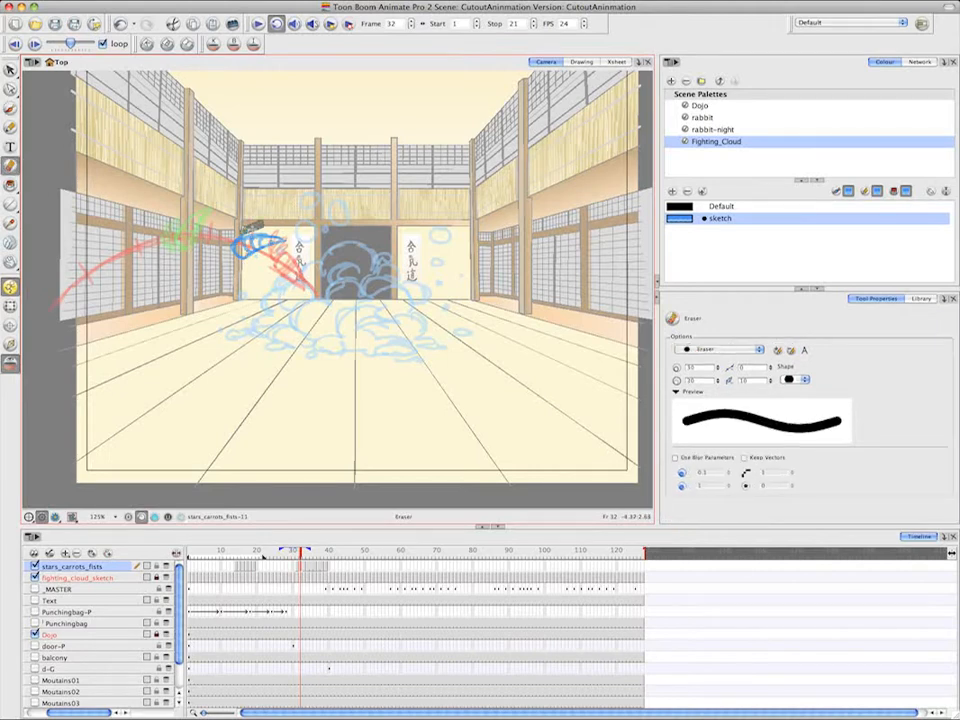
left_click(10, 107)
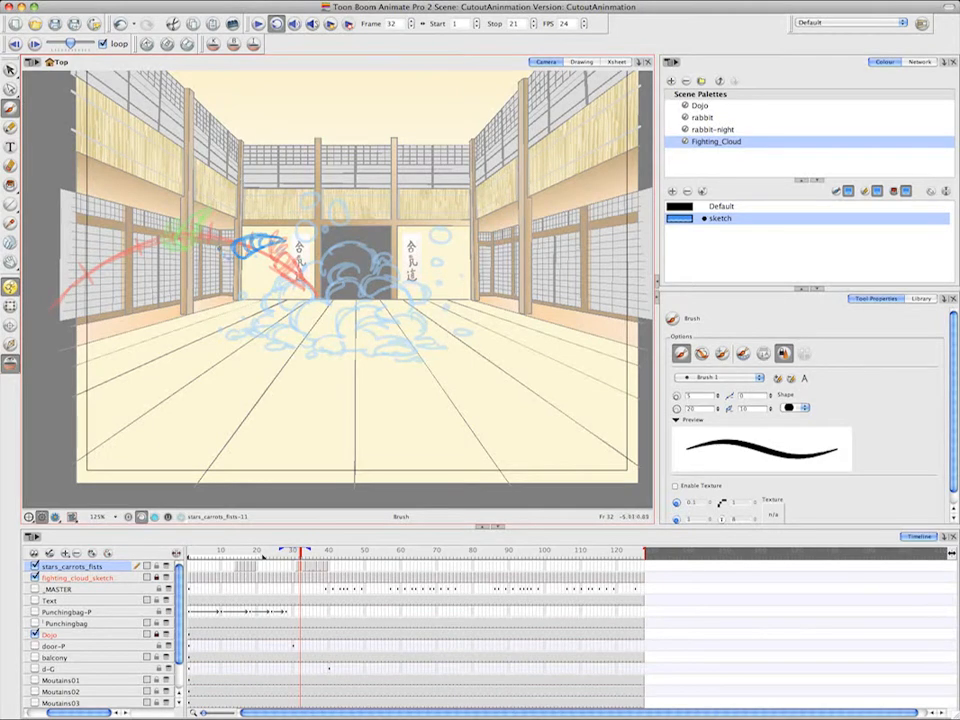
mouse_move(220, 248)
left_mouse_down()
mouse_move(230, 234)
mouse_move(233, 258)
left_mouse_up()
key("period")
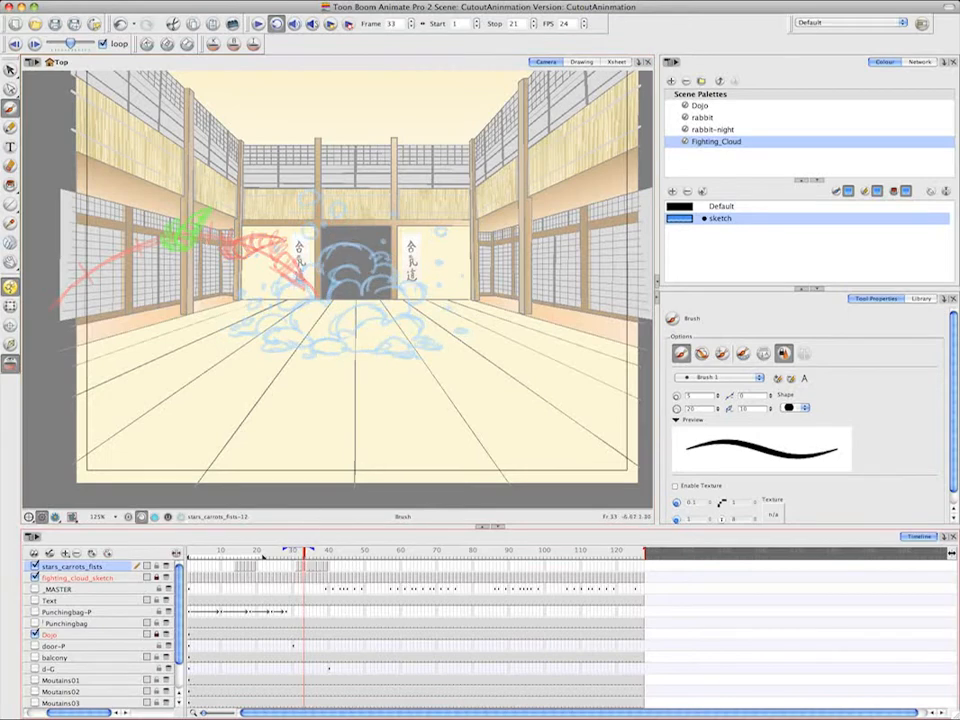
mouse_move(204, 244)
left_mouse_down()
mouse_move(218, 254)
mouse_move(232, 224)
mouse_move(245, 220)
mouse_move(224, 248)
mouse_move(228, 232)
left_mouse_up()
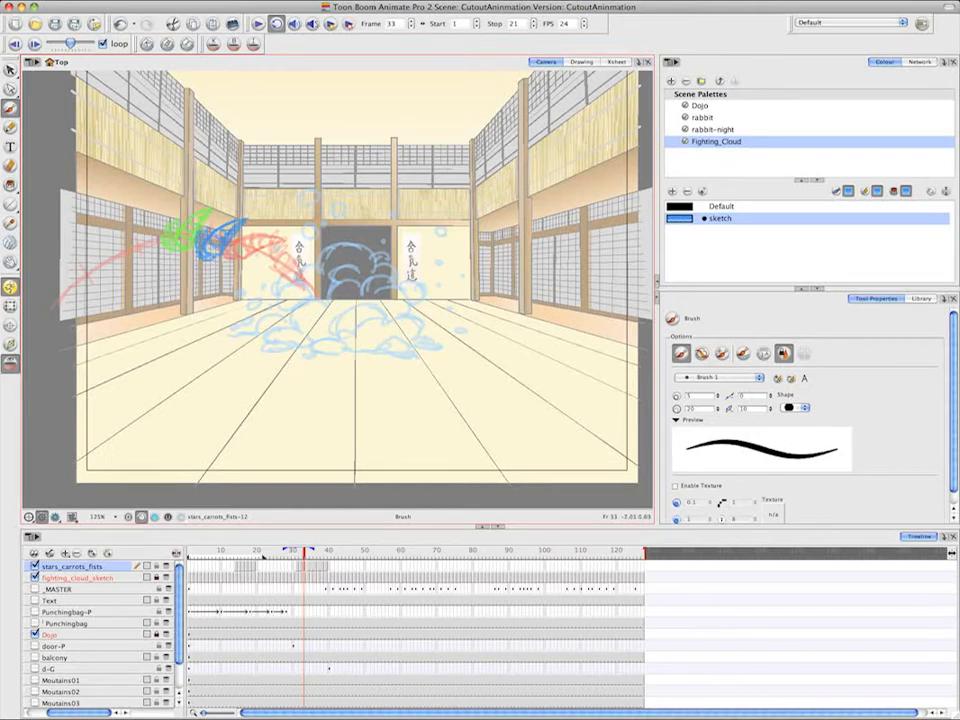
Add in-between drawings on frames 35 and 36 and sketch the carrot tumbling down the arc toward its frame 37 pose
left_click(313, 571)
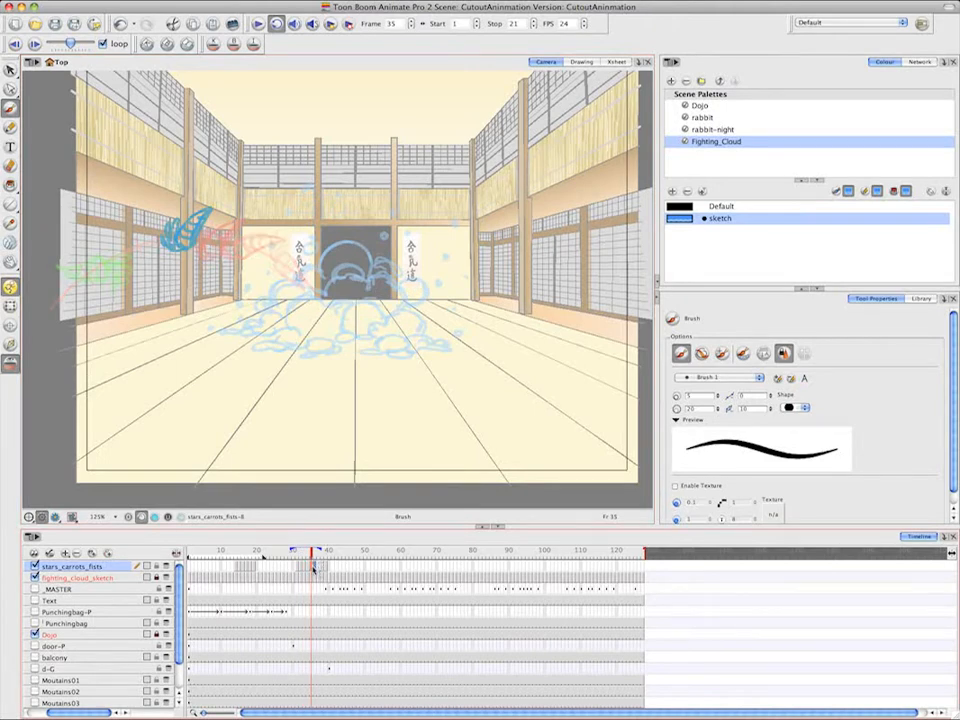
right_click(313, 571)
mouse_move(470, 431)
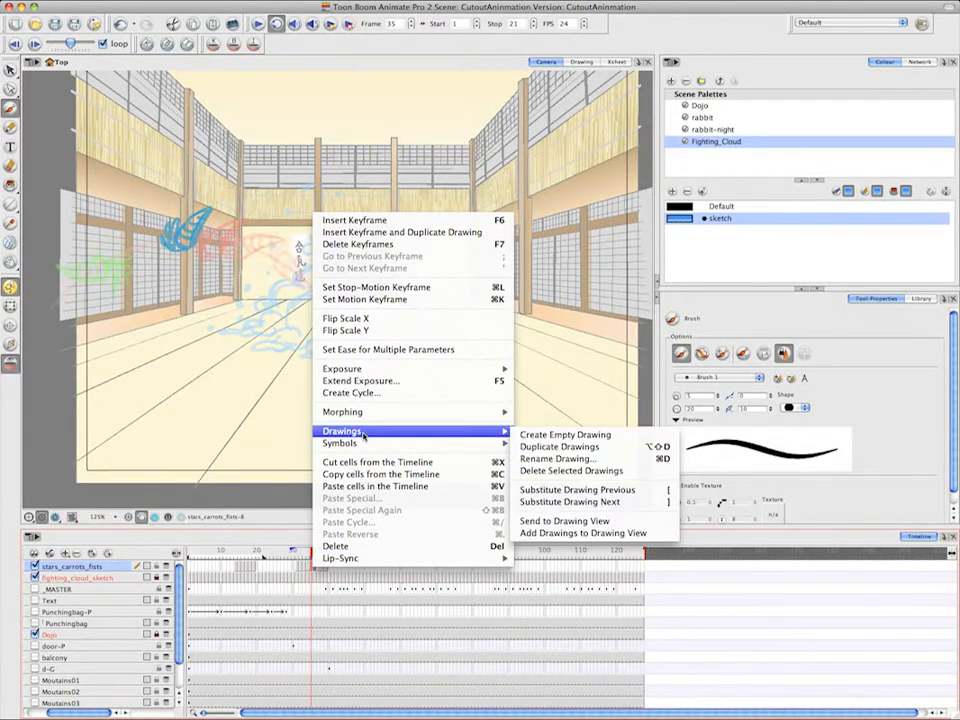
left_click(578, 437)
left_click(312, 571)
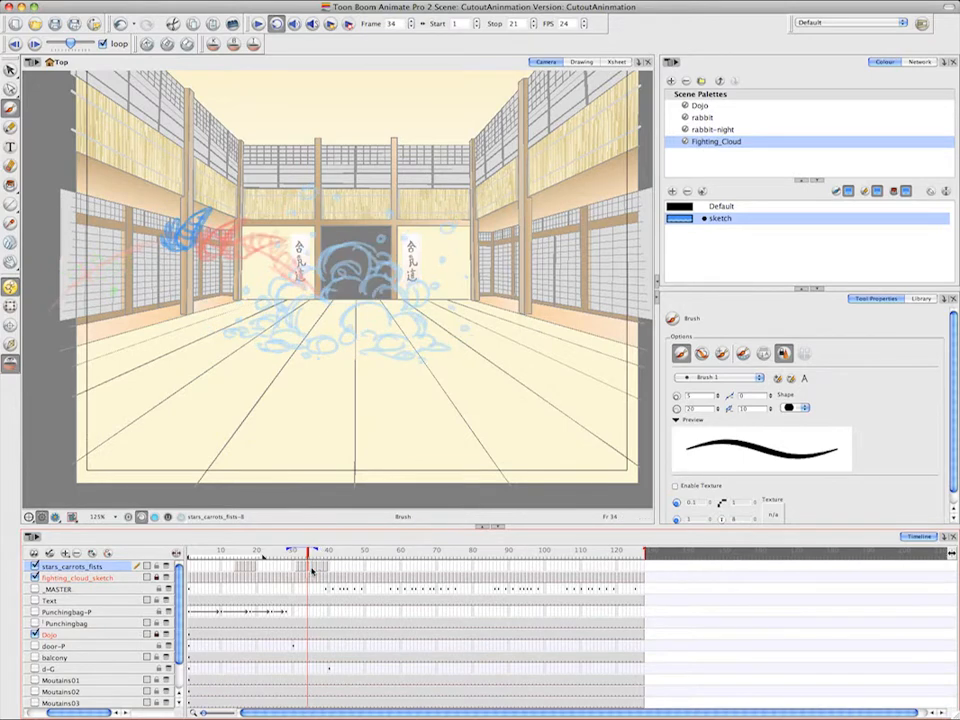
left_click(313, 571)
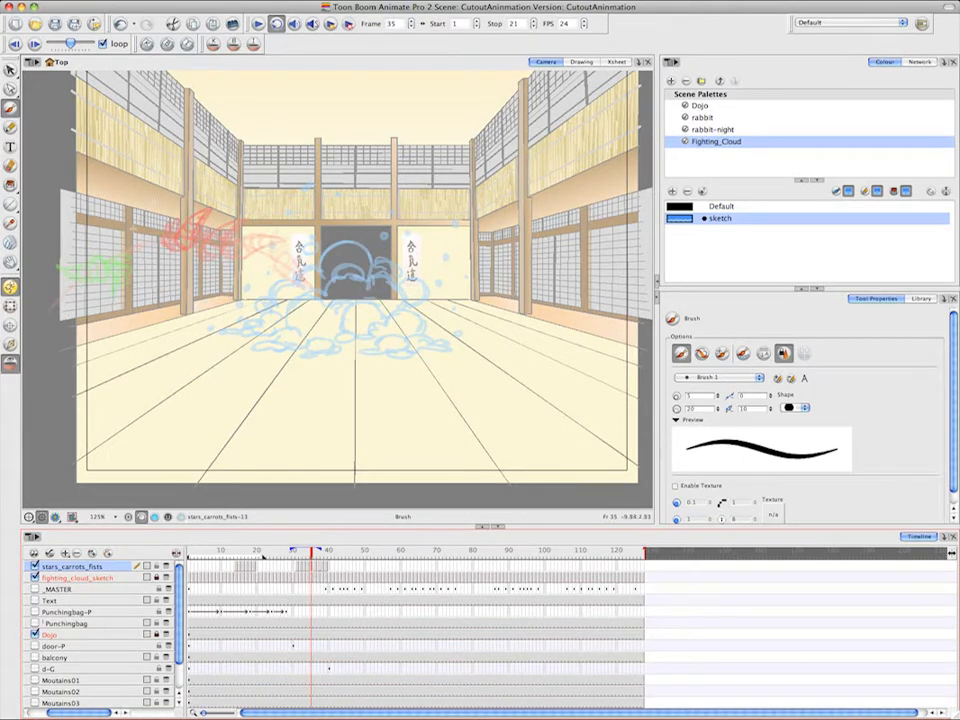
mouse_move(139, 205)
left_mouse_down()
mouse_move(140, 246)
mouse_move(157, 238)
mouse_move(150, 251)
mouse_move(139, 226)
left_mouse_up()
left_click(318, 568)
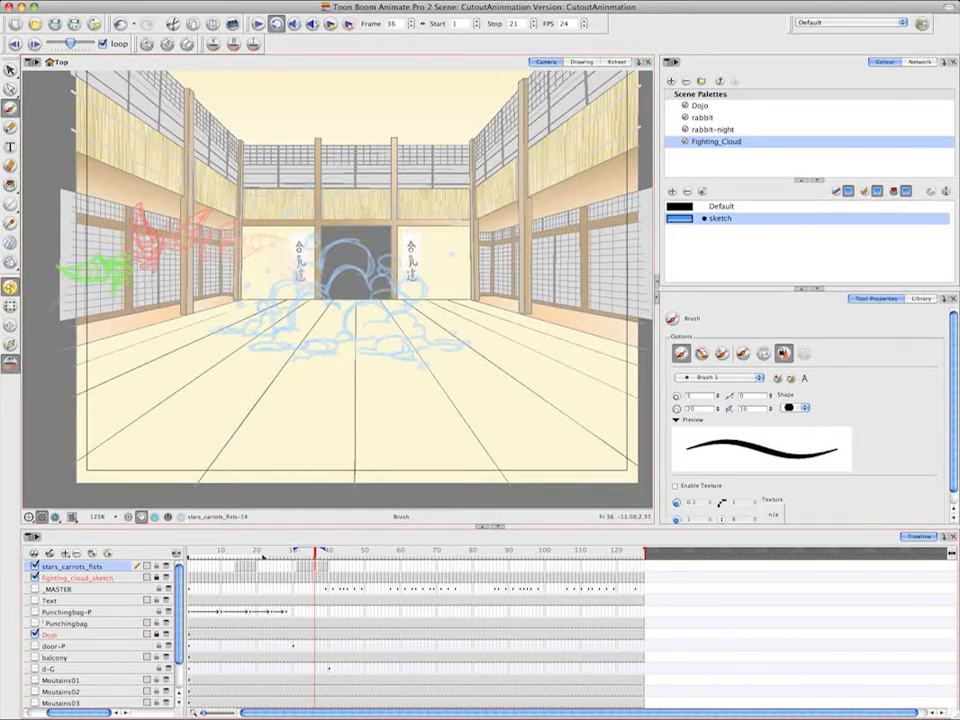
mouse_move(86, 229)
left_mouse_down()
mouse_move(127, 258)
mouse_move(130, 243)
mouse_move(129, 253)
left_mouse_up()
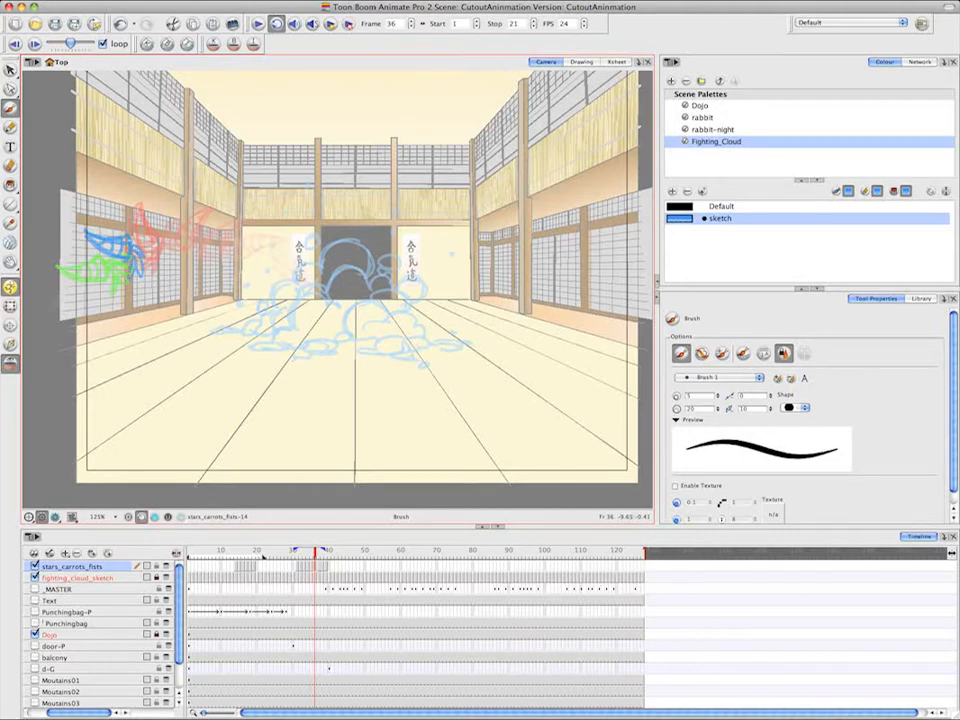
Create an empty drawing on frame 38 and sketch the carrot between its frame 37 and frame 39 poses
left_click(319, 567)
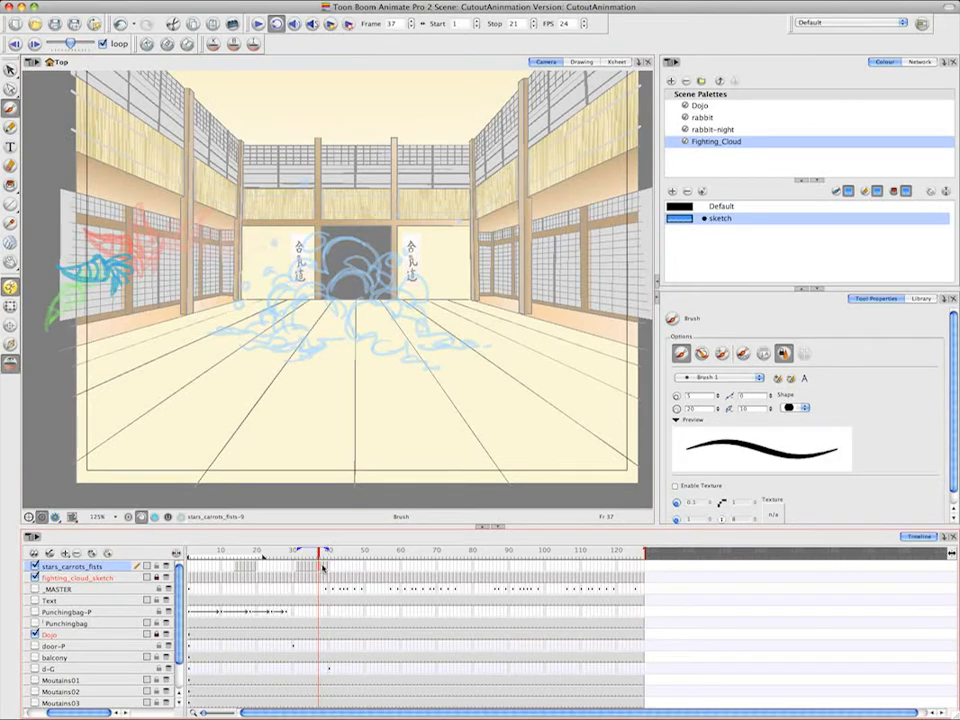
left_click(322, 566)
right_click(323, 570)
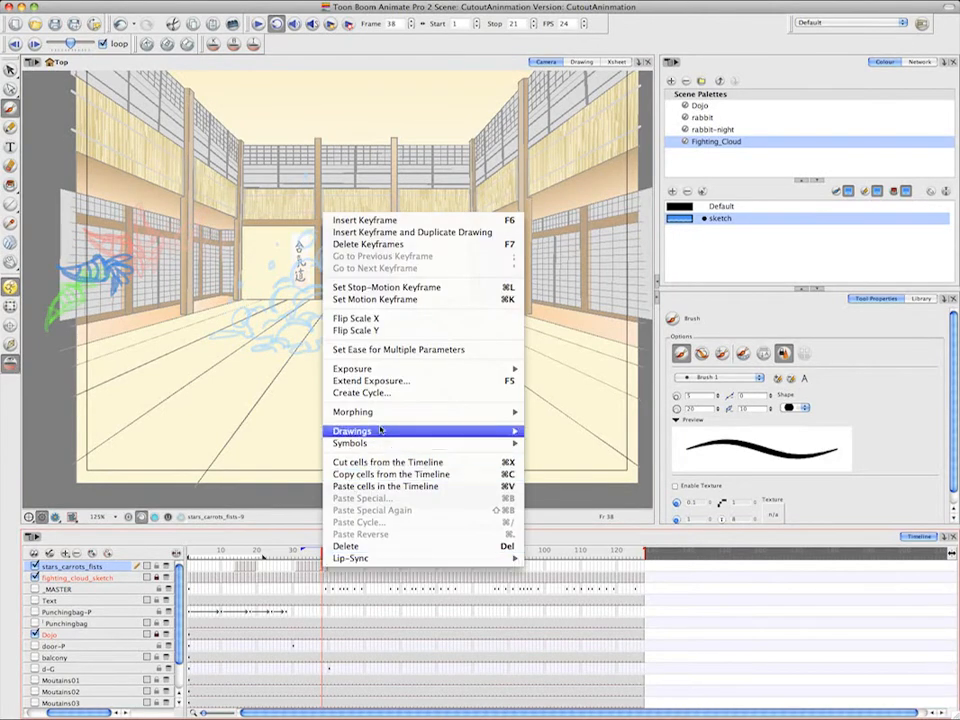
mouse_move(400, 431)
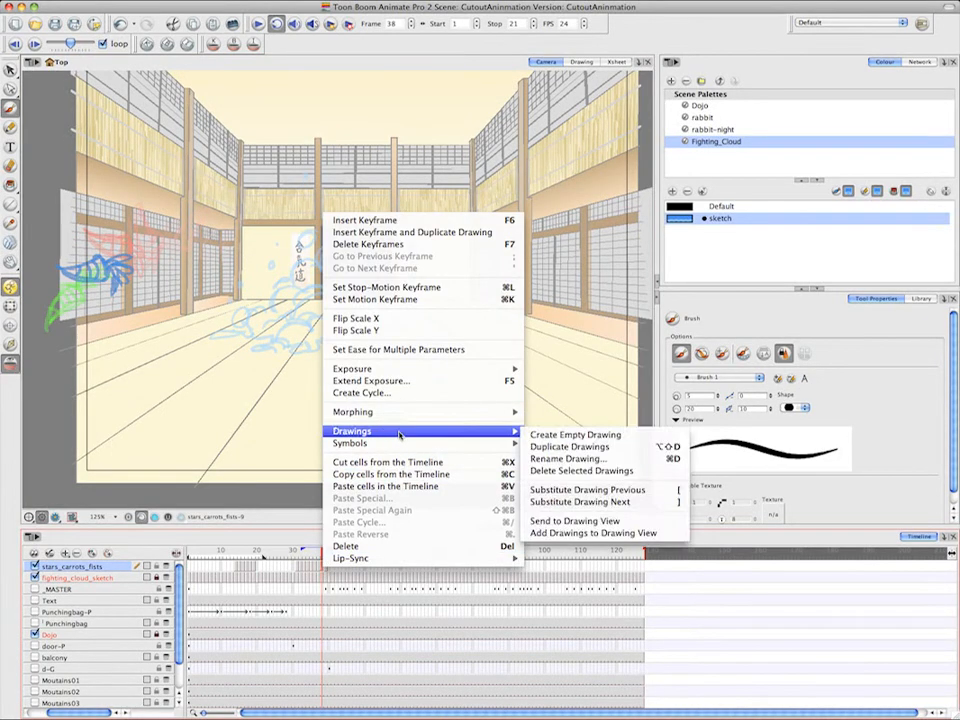
left_click(565, 434)
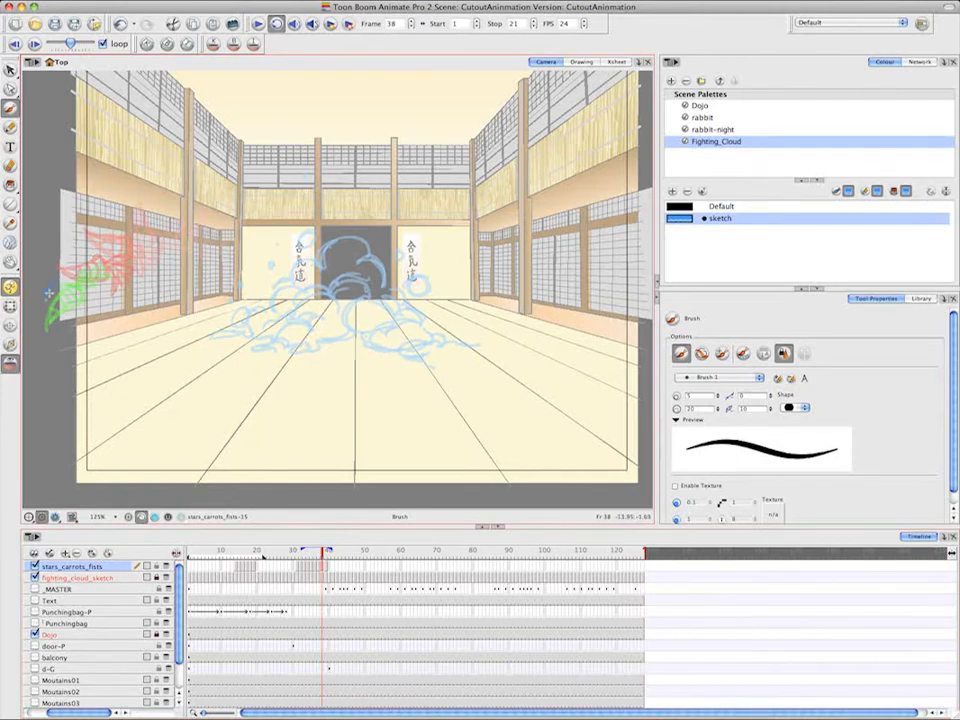
mouse_move(48, 293)
left_mouse_down()
mouse_move(72, 265)
mouse_move(92, 287)
mouse_move(82, 271)
mouse_move(122, 275)
mouse_move(53, 291)
left_mouse_up()
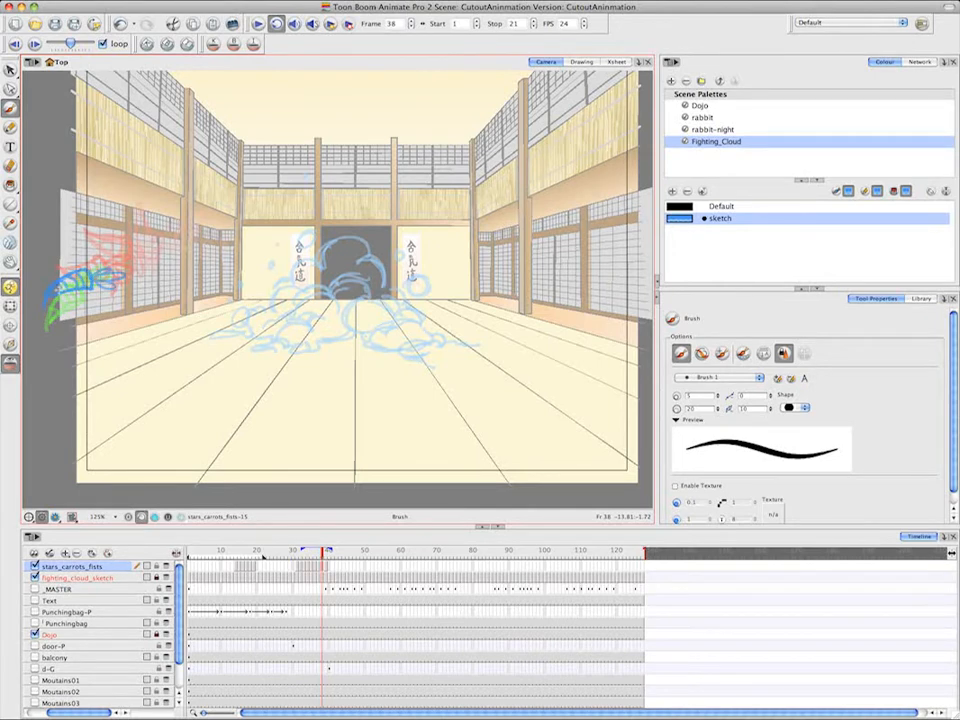
left_click(327, 571)
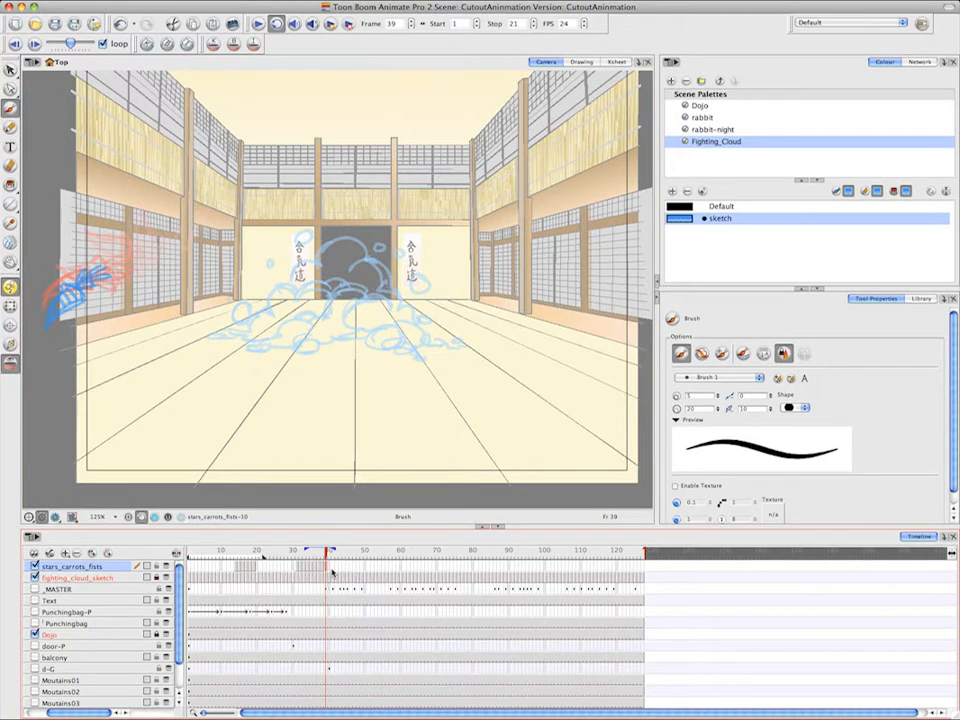
left_click(329, 571)
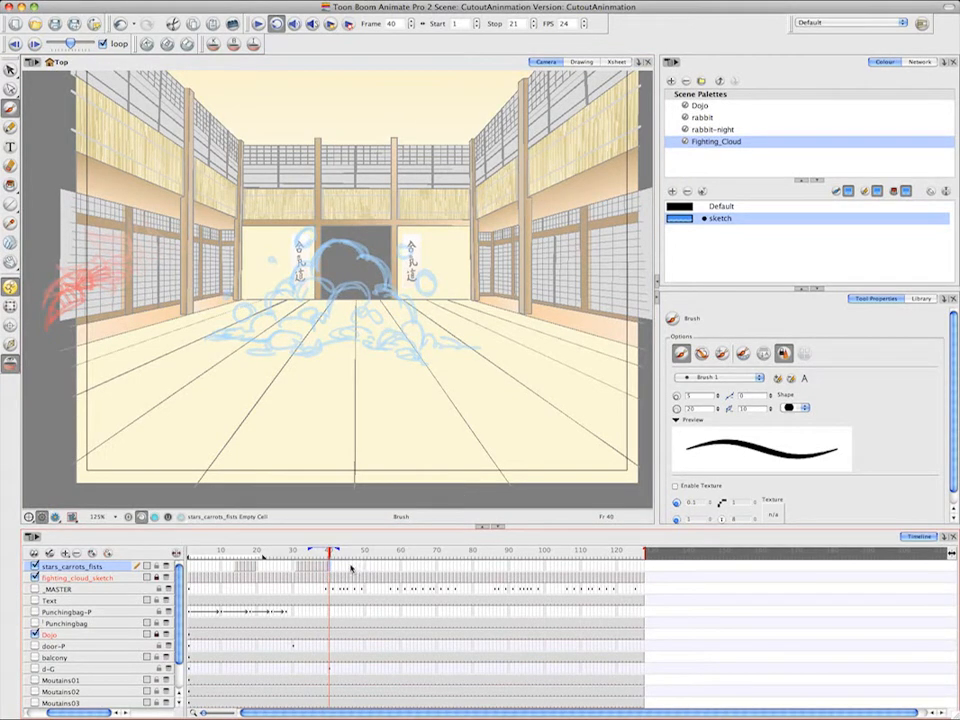
On frame 45, sketch a path guide rising leftward from the cloud with a star at its base, and clear the held cells on frames 40 to 44
left_click(351, 568)
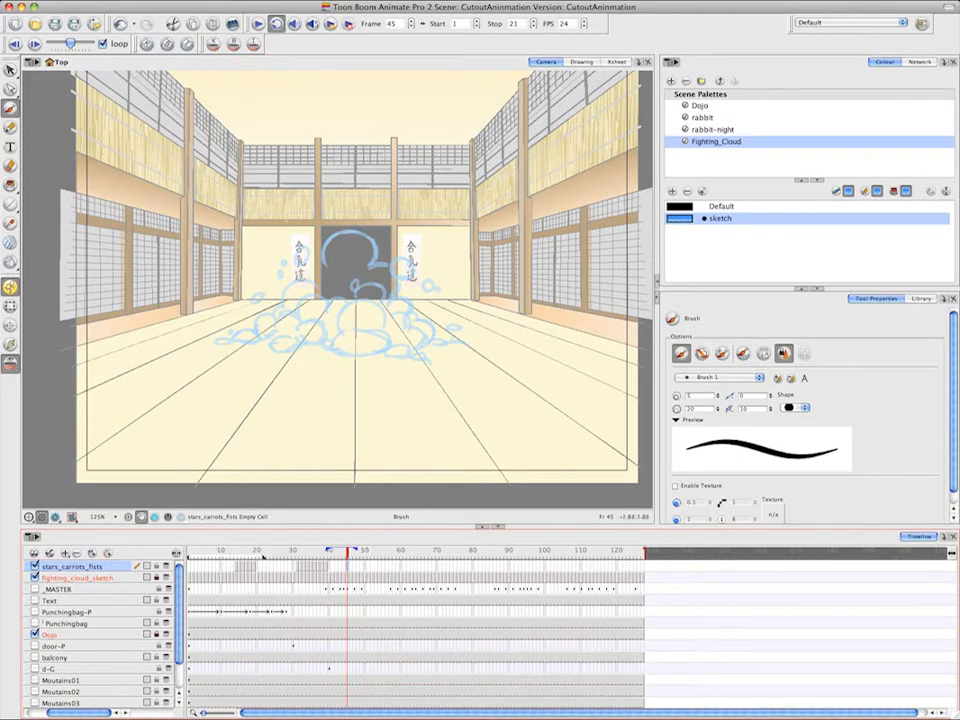
left_click_drag(268, 206, 314, 258)
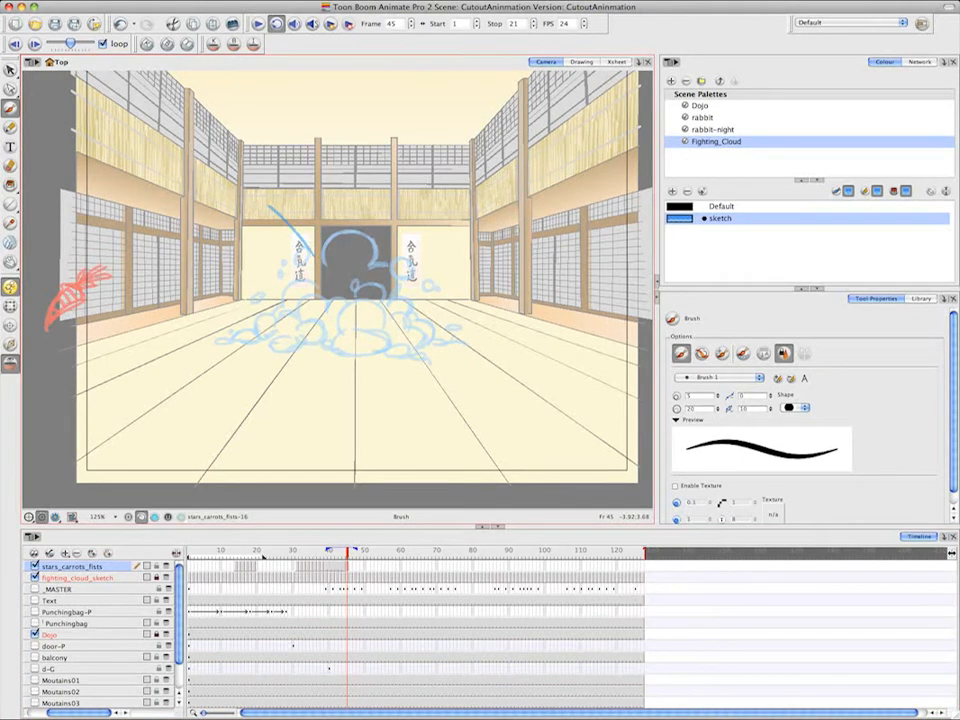
left_click_drag(268, 208, 318, 263)
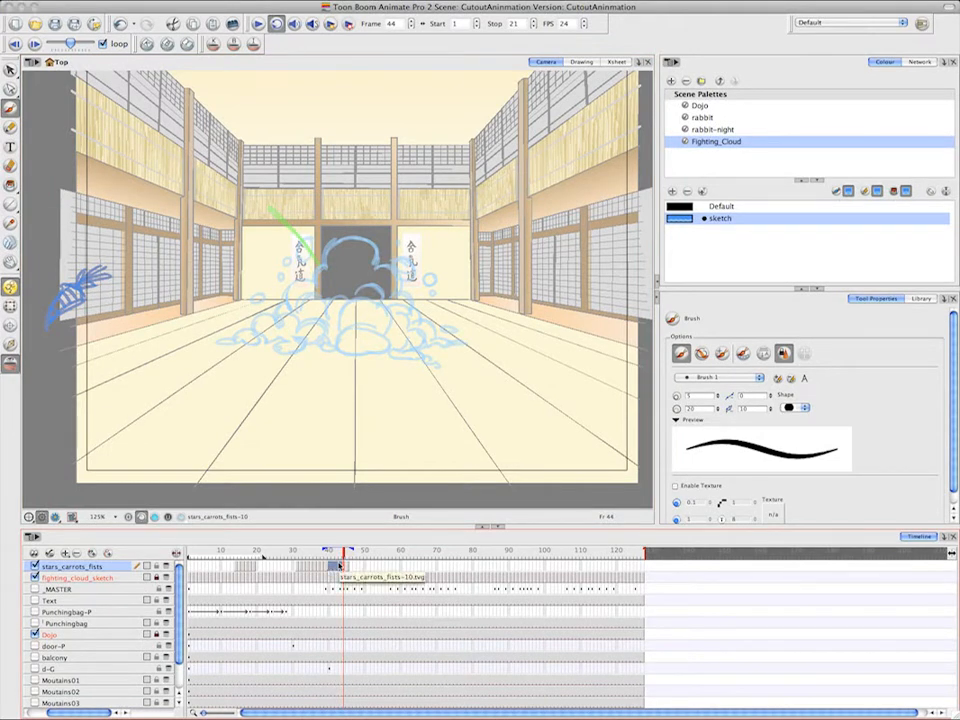
key(".")
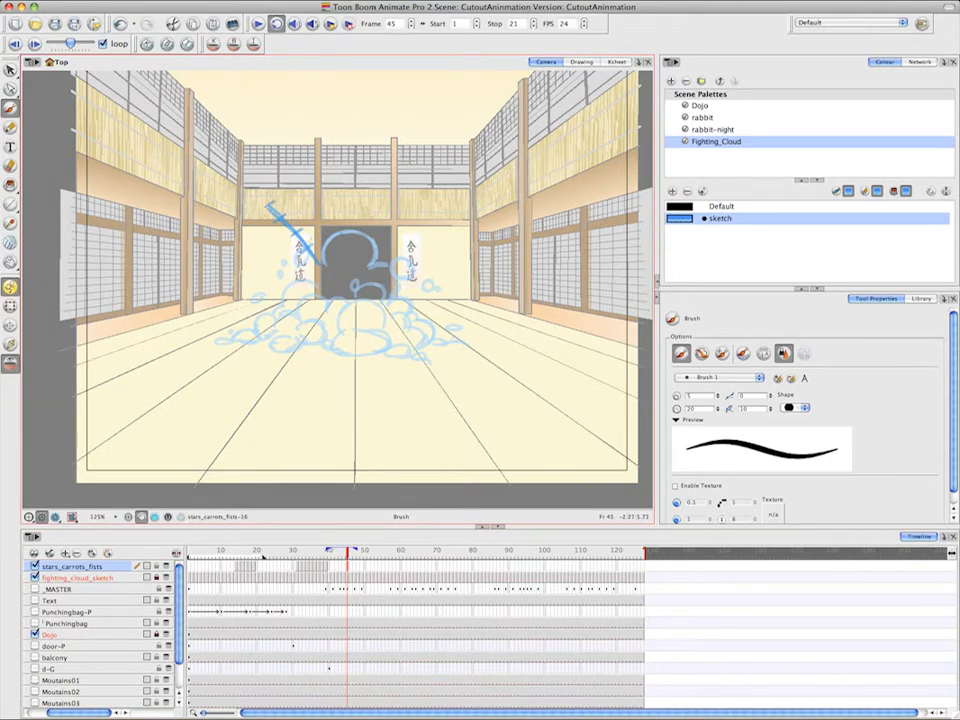
mouse_move(312, 244)
left_mouse_down()
mouse_move(289, 246)
mouse_move(303, 268)
mouse_move(326, 263)
mouse_move(322, 244)
left_mouse_up()
Sketch the star travelling up the path guide on frames 46 to 49, ending as a small star at the guide's tip
key("period")
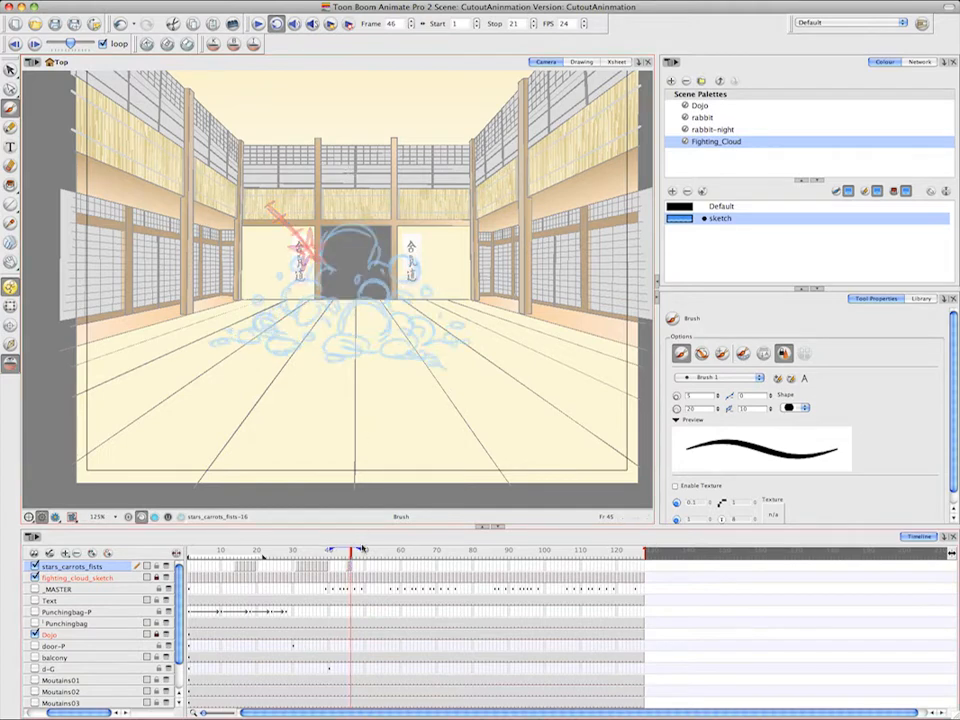
mouse_move(291, 229)
left_mouse_down()
mouse_move(299, 228)
mouse_move(284, 249)
mouse_move(305, 223)
mouse_move(285, 212)
mouse_move(262, 218)
mouse_move(298, 231)
left_mouse_up()
left_click(355, 568)
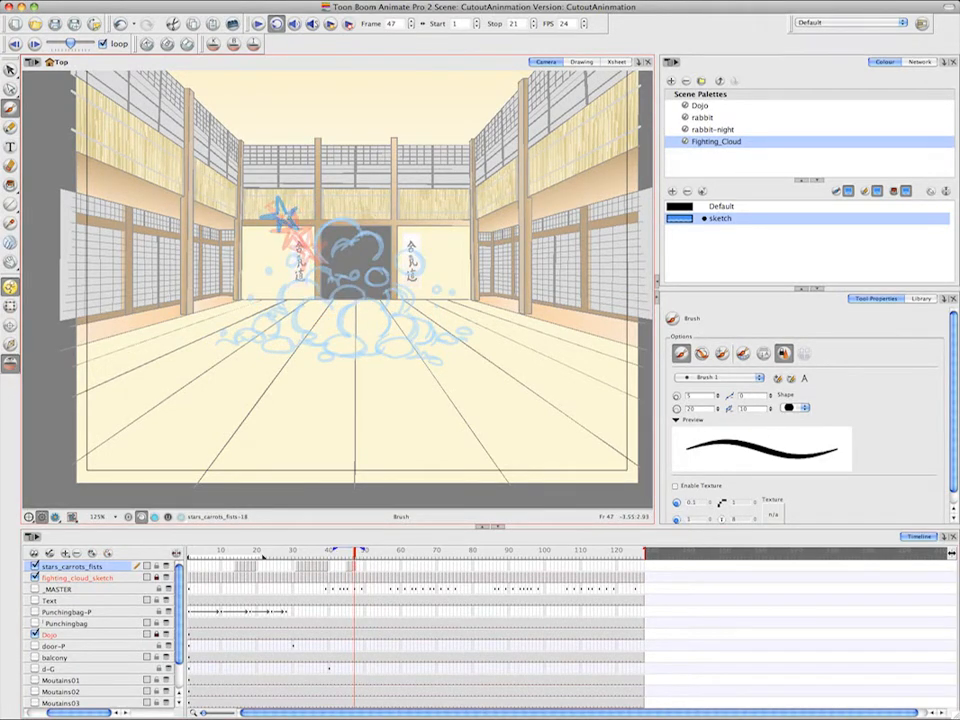
key("period")
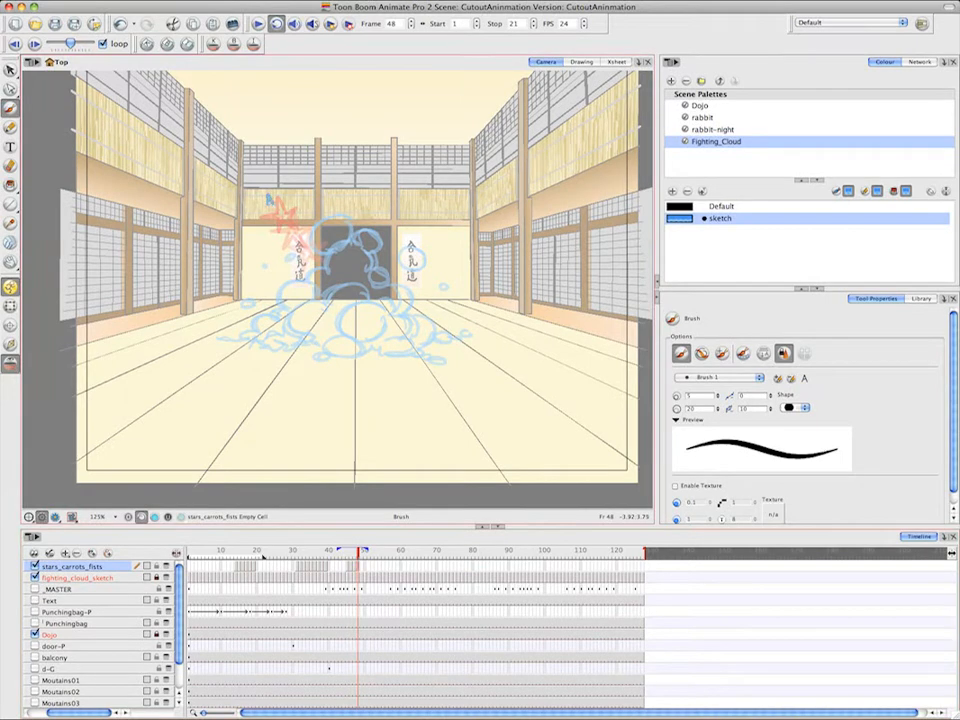
left_click_drag(270, 198, 264, 206)
key("period")
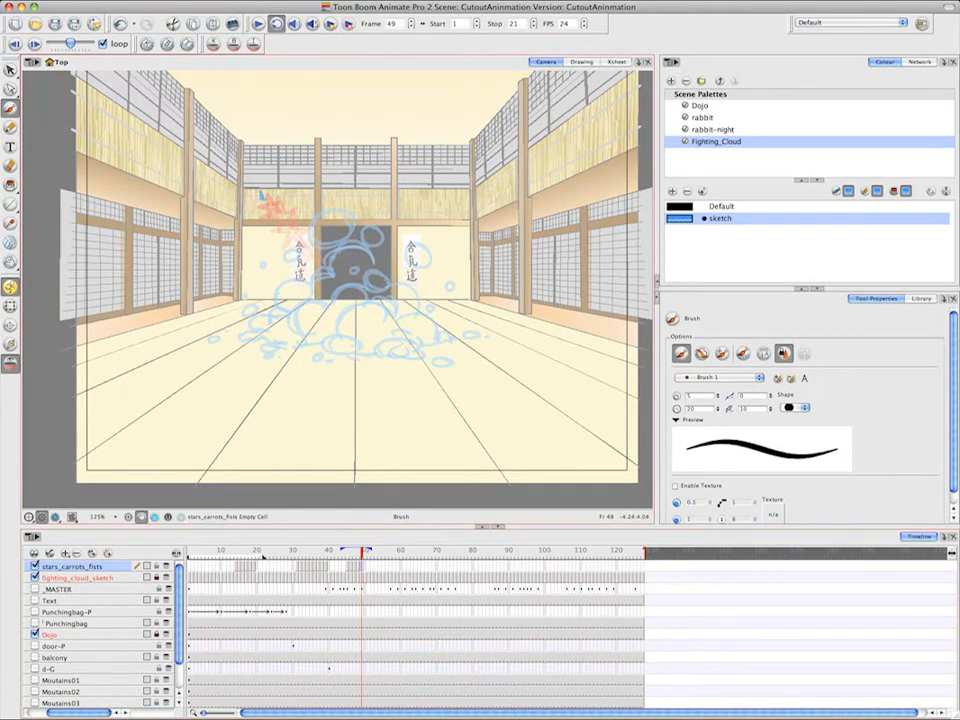
left_click_drag(262, 196, 258, 198)
Sketch a fist punching out of the cloud's right side on frames 69 and 70, and clear the held cells on frames 50 to 68
left_click(434, 567)
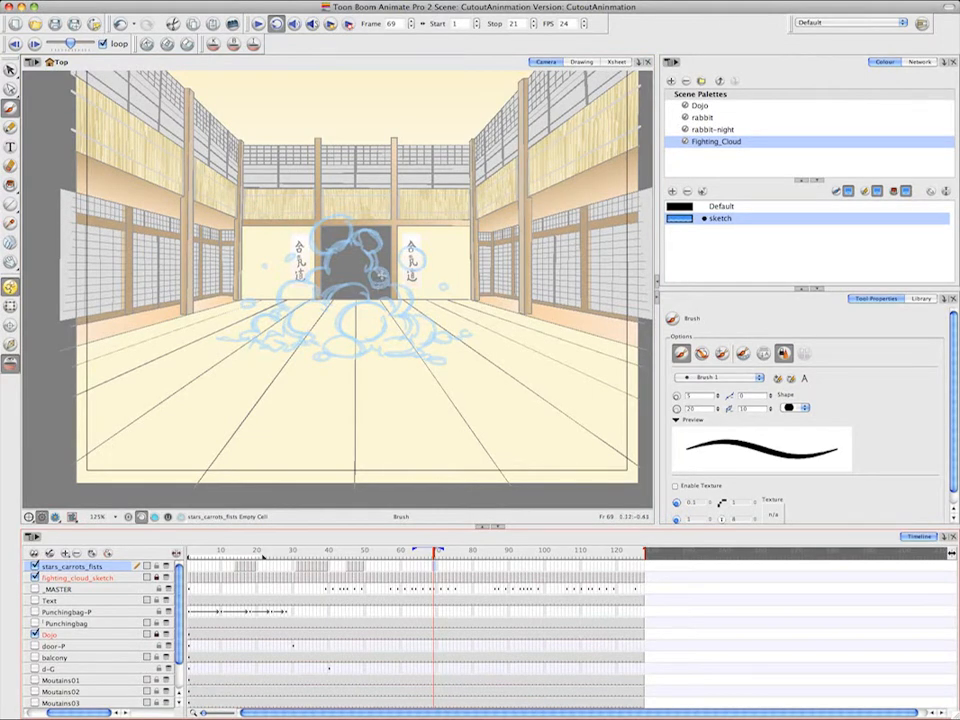
left_click_drag(381, 275, 375, 279)
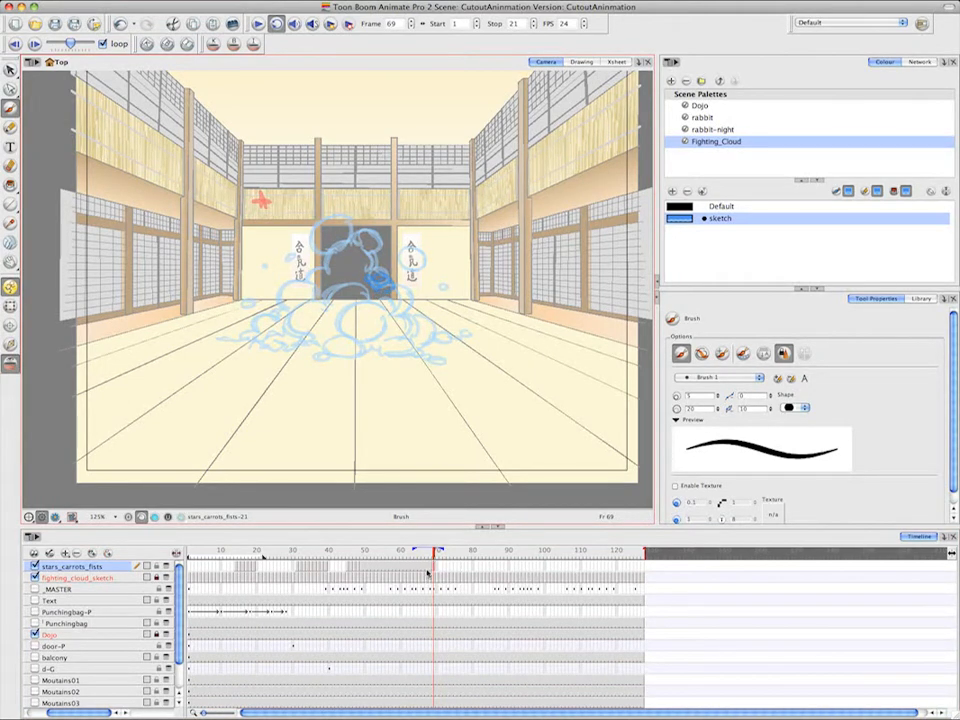
left_click_drag(431, 570, 365, 568)
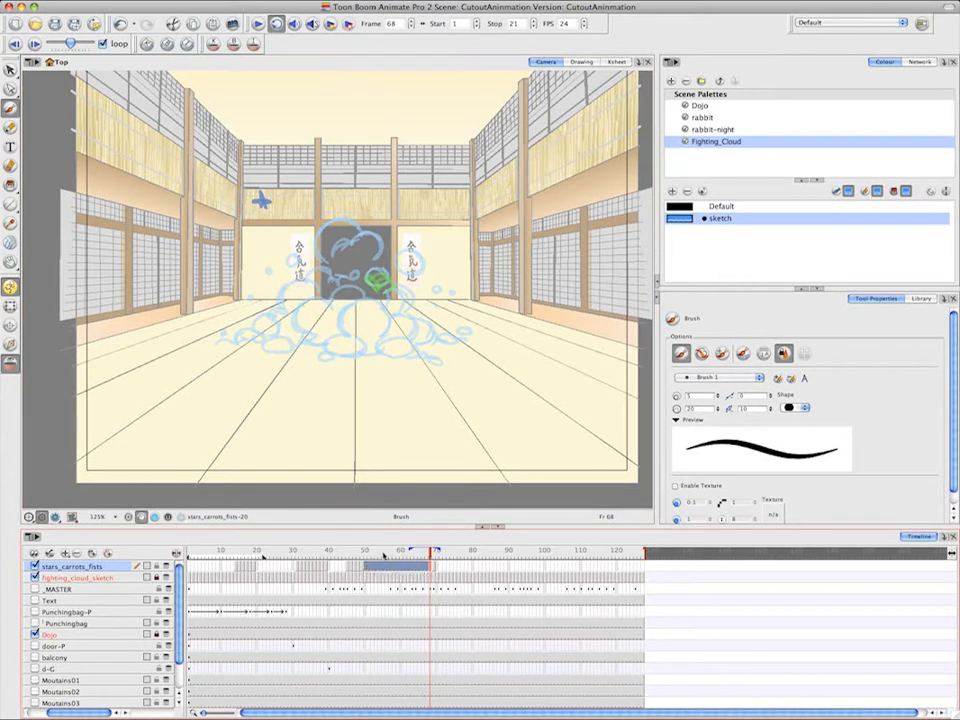
left_click(437, 566)
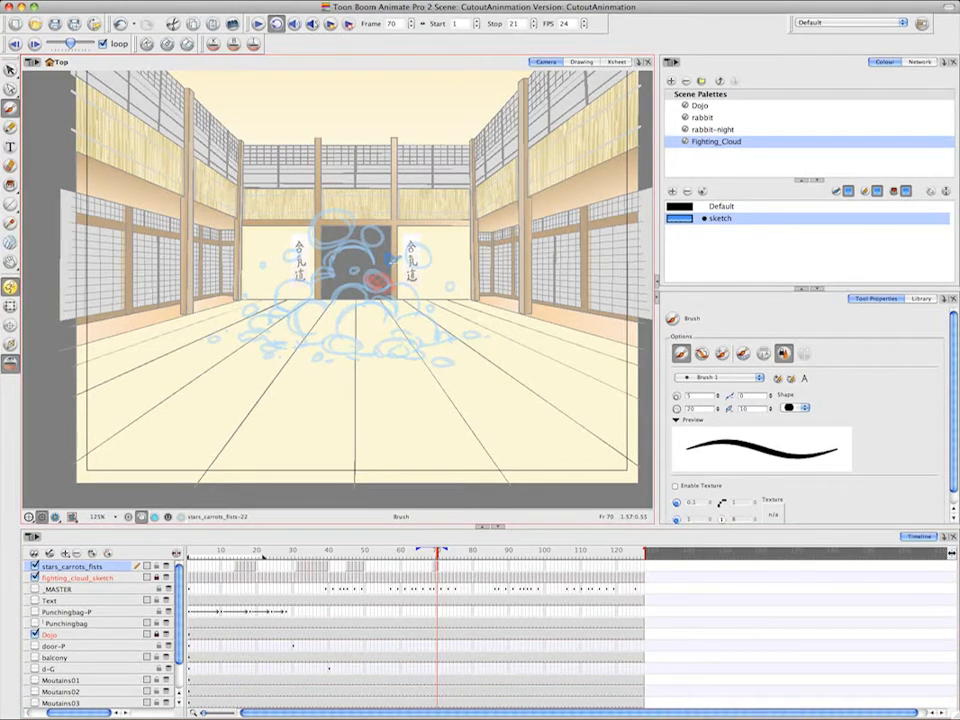
mouse_move(389, 260)
left_mouse_down()
mouse_move(408, 276)
mouse_move(399, 265)
left_mouse_up()
Sketch a fist punching out of the cloud's left side on frames 93 and 94, and clear the held cells leading up to frame 93
left_click(520, 568)
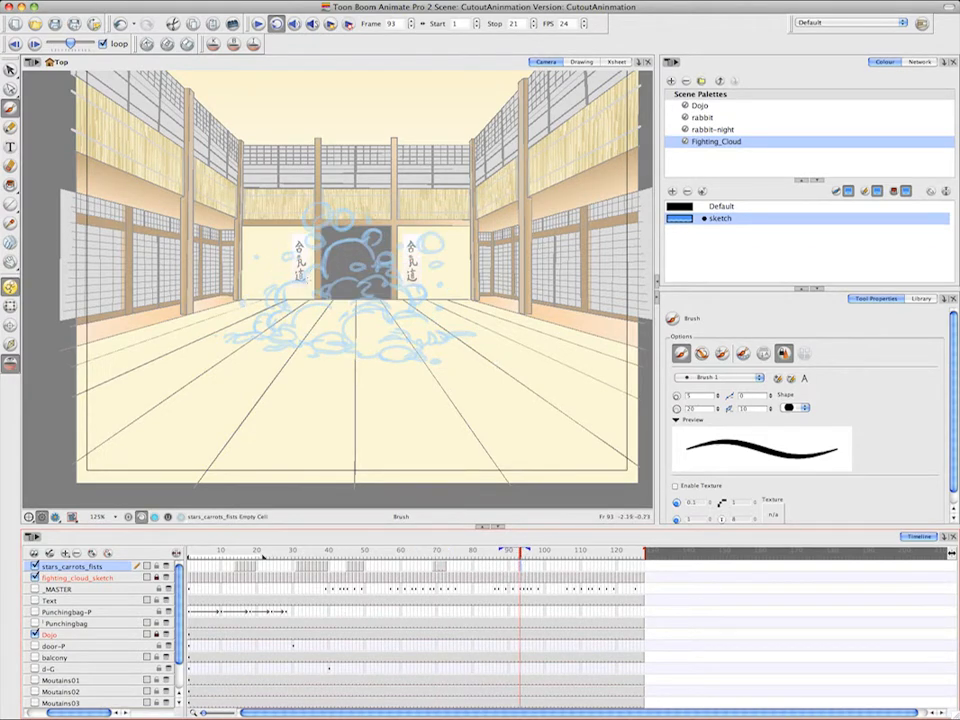
left_click_drag(305, 288, 309, 286)
key("comma")
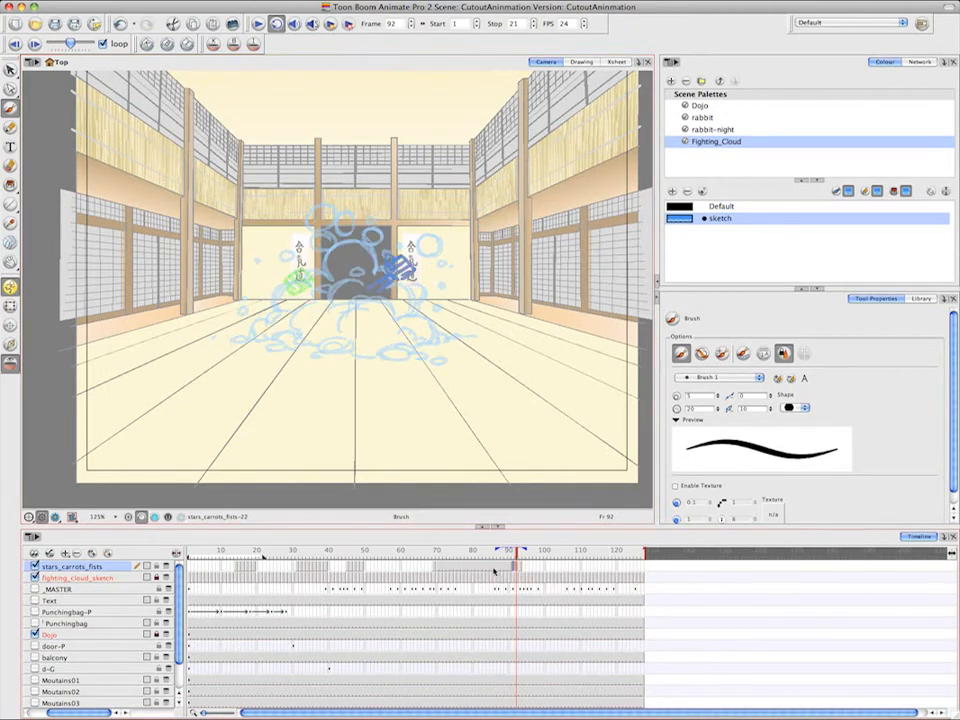
left_click(521, 566)
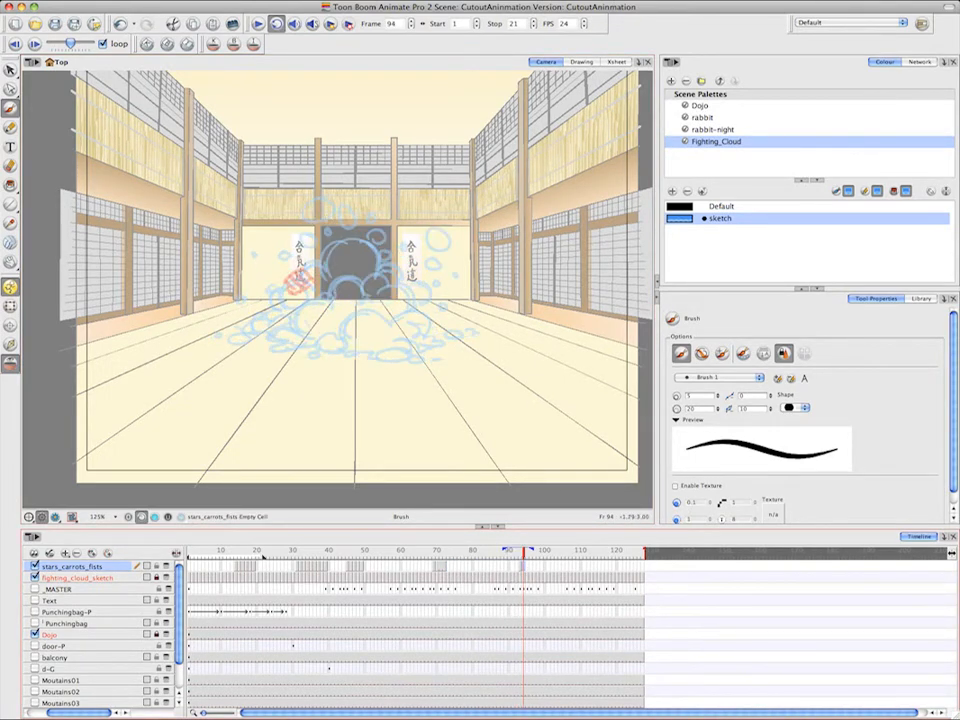
mouse_move(275, 266)
left_mouse_down()
mouse_move(292, 255)
mouse_move(285, 280)
left_mouse_up()
mouse_move(283, 262)
left_mouse_down()
mouse_move(279, 276)
mouse_move(307, 295)
left_mouse_up()
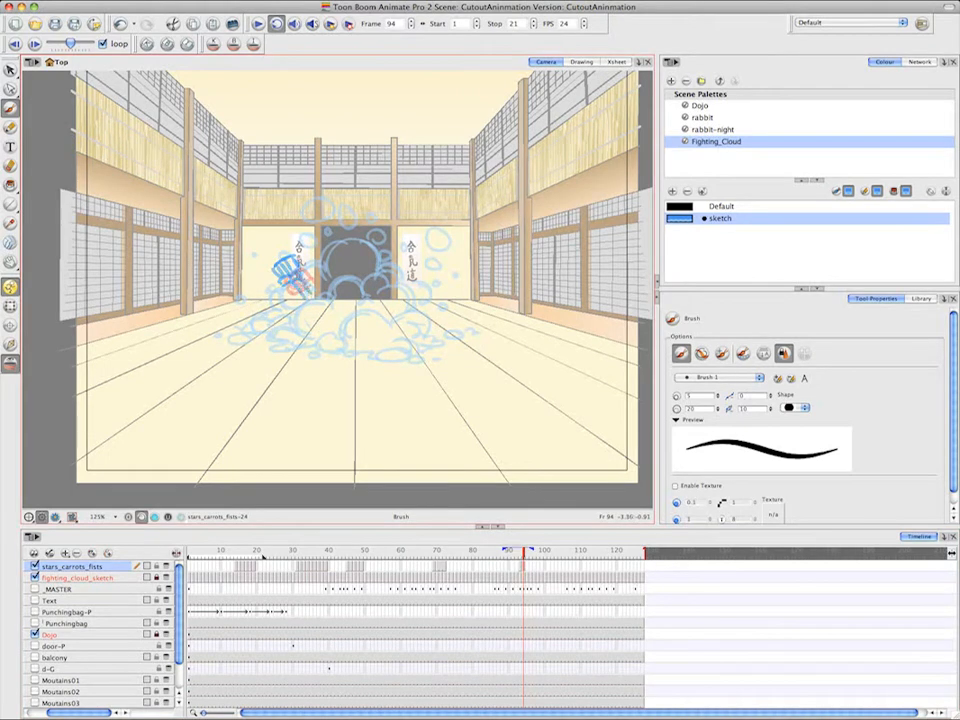
On frame 102, sketch a path guide arcing rightward with spacing ticks and a carrot near its base, and clear the held cells before it
left_click(551, 569)
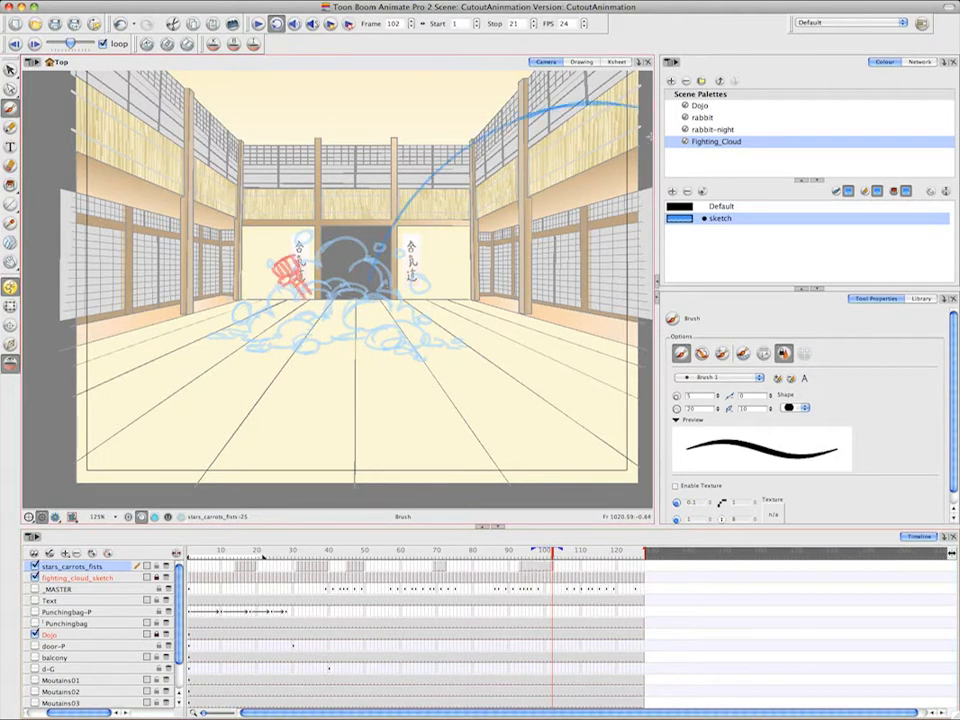
left_click(543, 566)
left_click(551, 566)
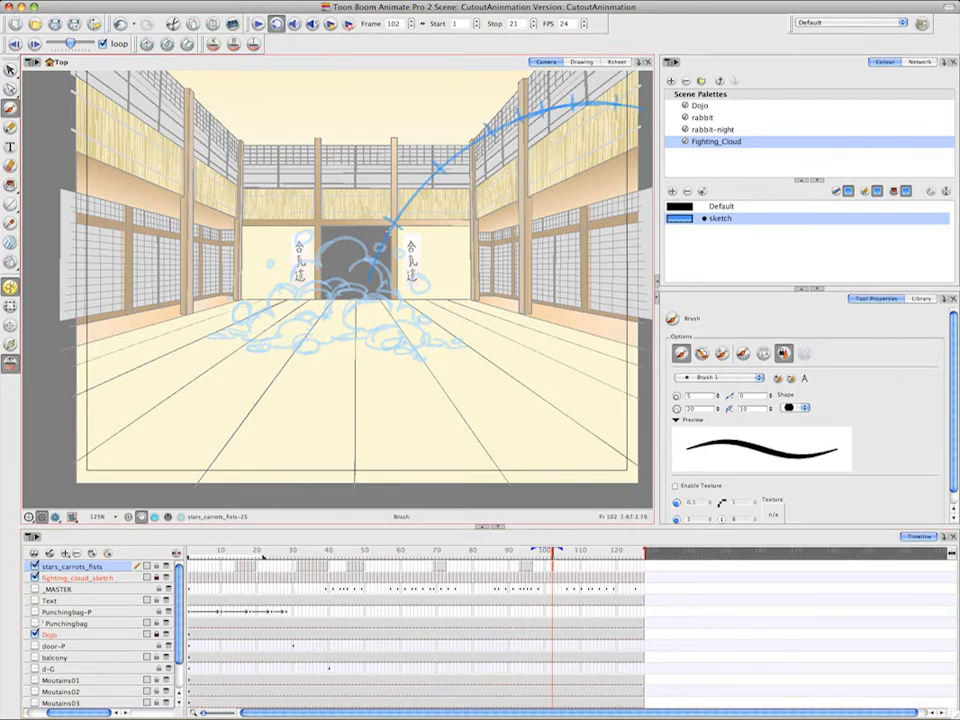
mouse_move(388, 212)
left_mouse_down()
mouse_move(397, 230)
mouse_move(411, 212)
mouse_move(385, 247)
mouse_move(404, 208)
mouse_move(425, 193)
mouse_move(409, 223)
left_mouse_up()
key("super+z")
key("super+z")
key("super+z")
Sketch the flying carrot further along the path guide on frames 105 and 108
left_click(564, 566)
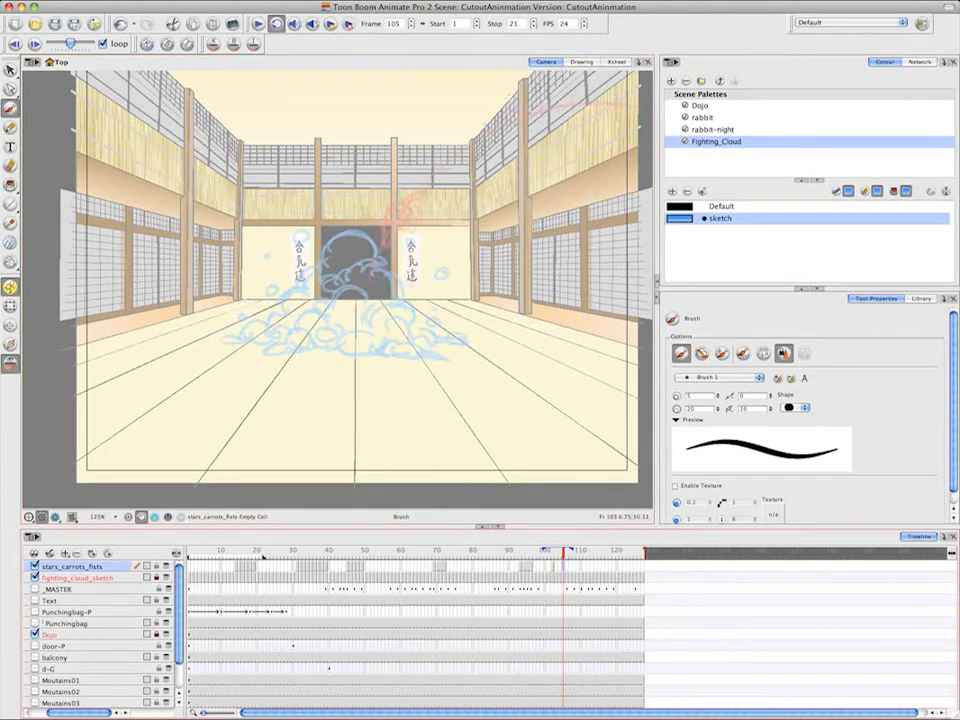
mouse_move(497, 128)
left_mouse_down()
mouse_move(462, 120)
mouse_move(488, 148)
mouse_move(498, 130)
mouse_move(478, 131)
mouse_move(488, 172)
mouse_move(498, 150)
left_mouse_up()
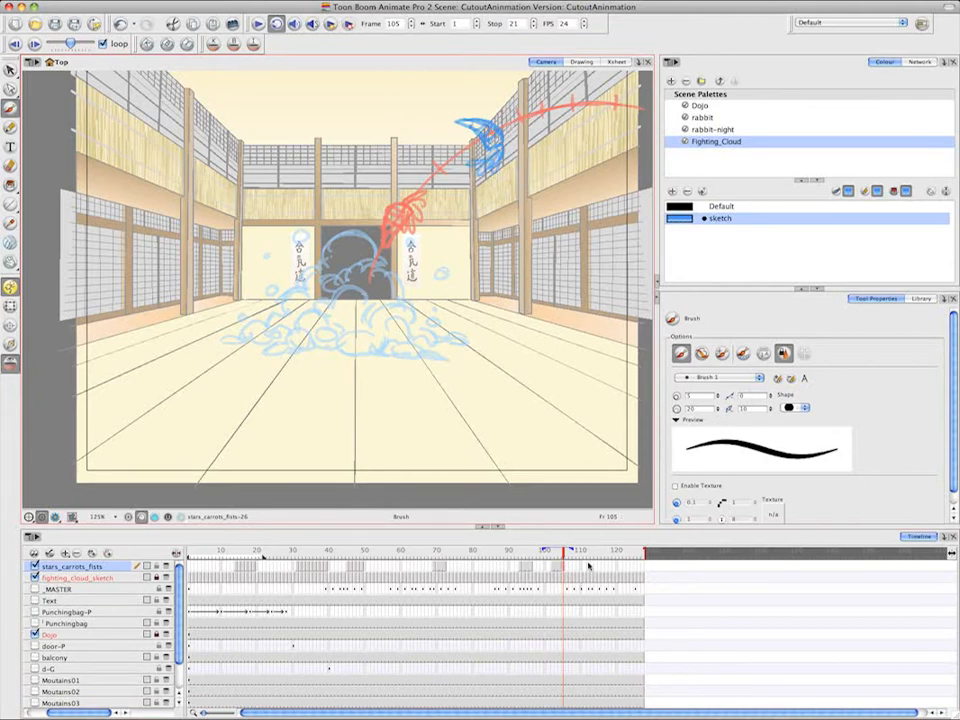
left_click(575, 566)
mouse_move(576, 84)
left_mouse_down()
mouse_move(602, 120)
mouse_move(570, 131)
mouse_move(586, 129)
left_mouse_up()
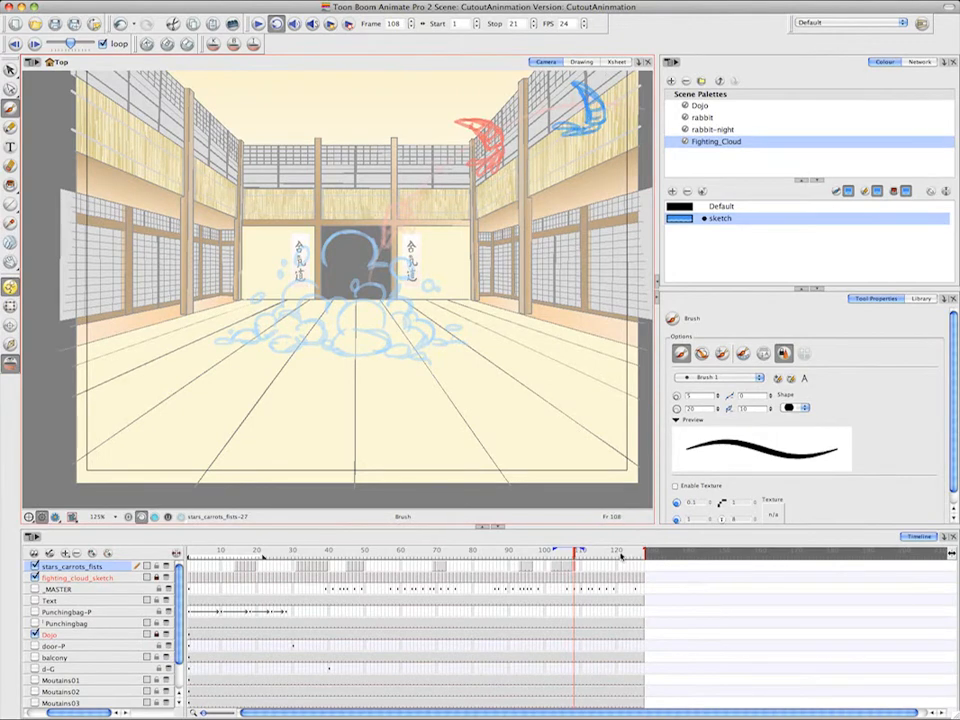
Create an empty drawing on frame 104 and sketch the in-between carrots for frames 103 and 104
left_click(559, 566)
right_click(559, 566)
mouse_move(640, 434)
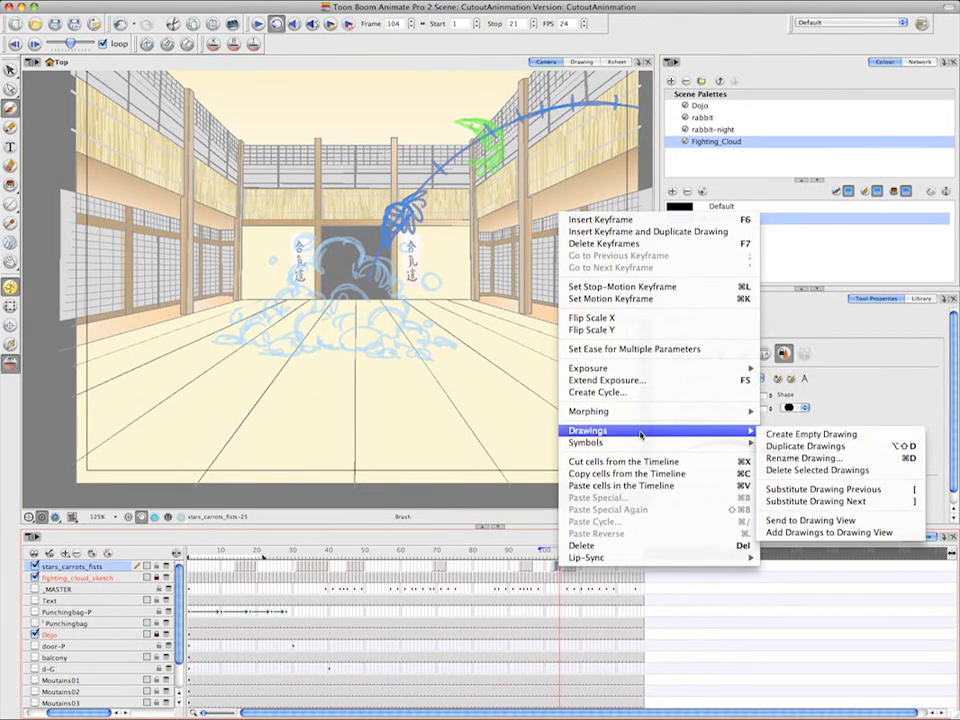
left_click(811, 436)
left_click(557, 566)
mouse_move(401, 182)
left_mouse_down()
mouse_move(436, 169)
mouse_move(447, 186)
left_mouse_up()
mouse_move(398, 189)
left_mouse_down()
mouse_move(436, 171)
mouse_move(444, 183)
left_mouse_up()
left_click_drag(428, 172, 431, 184)
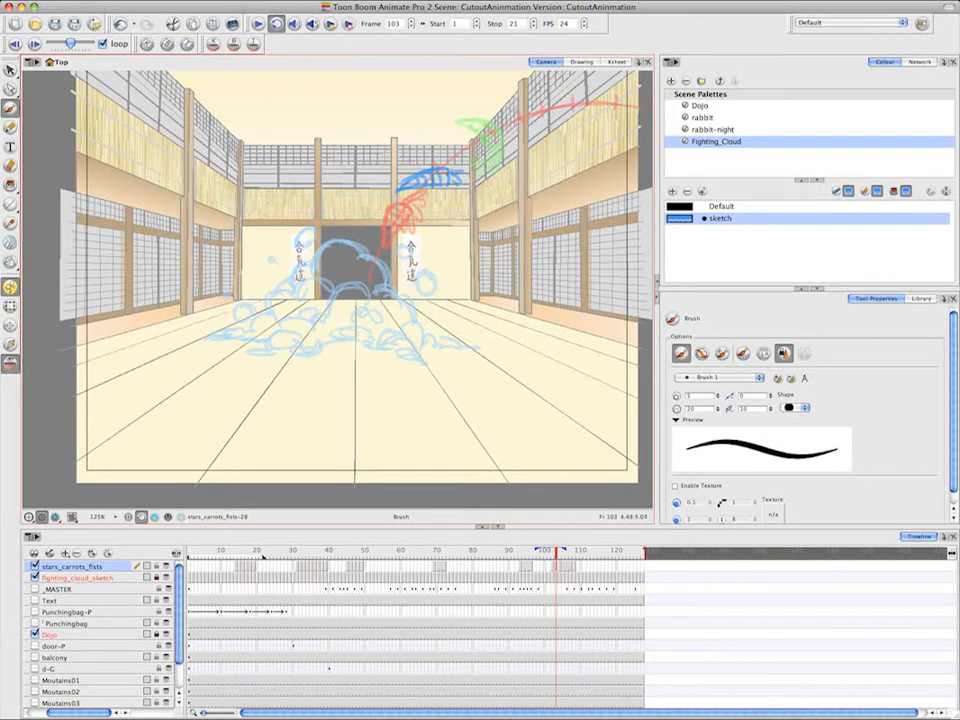
key("period")
left_click_drag(455, 142, 472, 142)
mouse_move(419, 156)
left_mouse_down()
mouse_move(464, 164)
mouse_move(440, 157)
left_mouse_up()
left_click_drag(470, 158, 459, 189)
Create an empty drawing on frame 106 and sketch the in-between carrots for frames 106 and 107
left_click(570, 566)
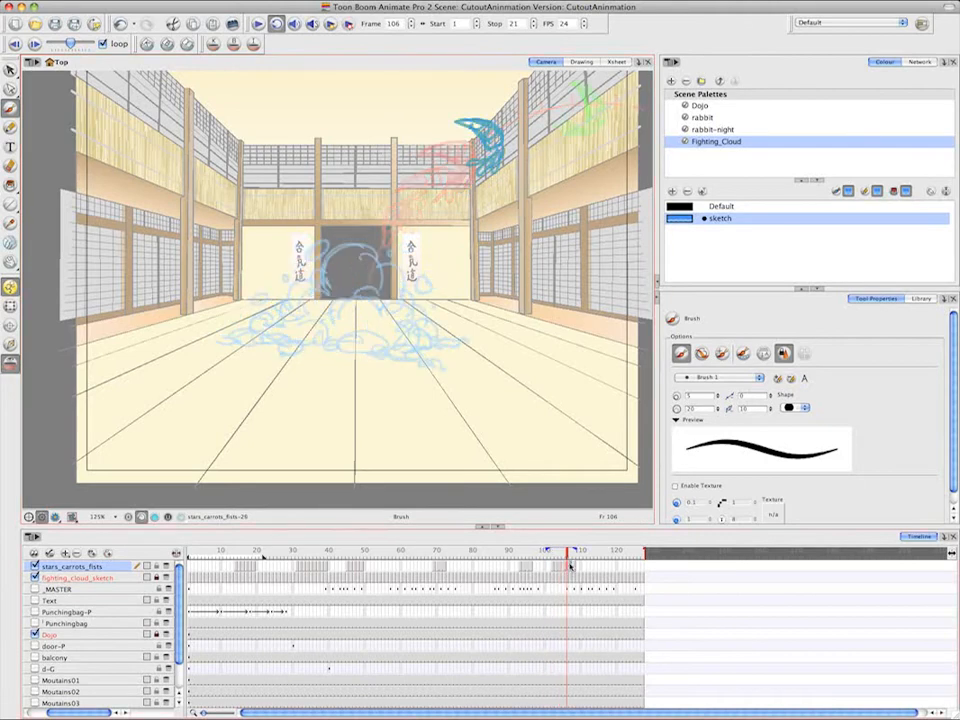
right_click(570, 566)
mouse_move(600, 430)
left_click(815, 431)
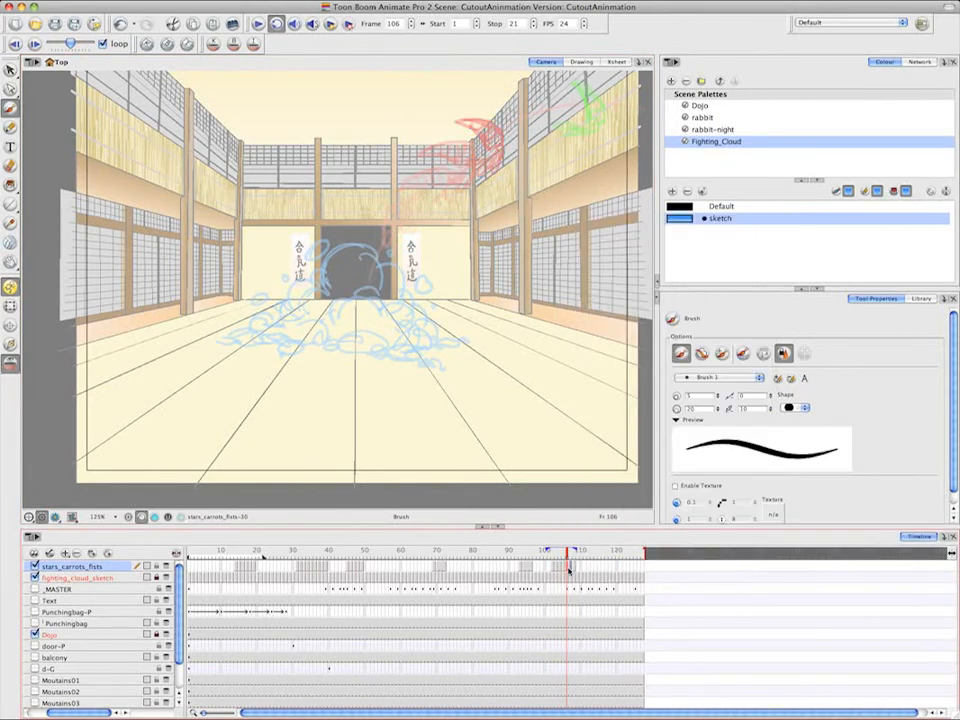
mouse_move(501, 90)
left_mouse_down()
mouse_move(536, 128)
mouse_move(507, 155)
left_mouse_up()
left_click(571, 566)
left_click_drag(538, 82, 553, 122)
mouse_move(539, 82)
left_mouse_down()
mouse_move(574, 107)
mouse_move(555, 123)
left_mouse_up()
mouse_move(550, 100)
left_mouse_down()
mouse_move(566, 114)
mouse_move(528, 135)
left_mouse_up()
Sketch the carrot leaving the right edge of the camera frame on frame 109
left_click_drag(572, 550, 578, 550)
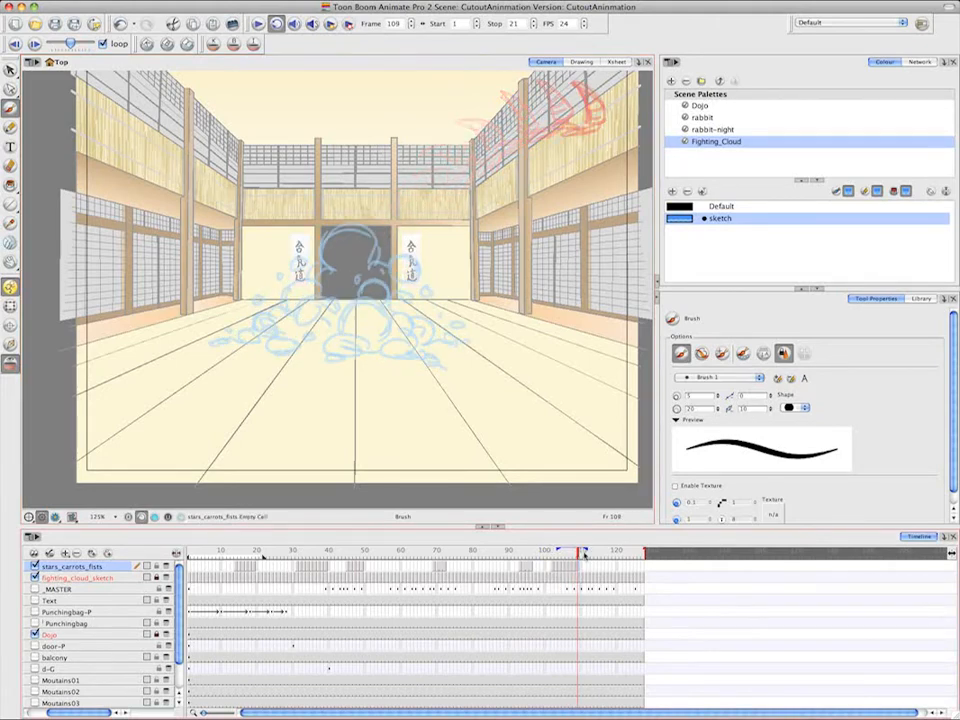
left_click_drag(639, 84, 622, 118)
mouse_move(639, 88)
left_mouse_down()
mouse_move(606, 130)
mouse_move(635, 120)
left_mouse_up()
left_click(582, 566)
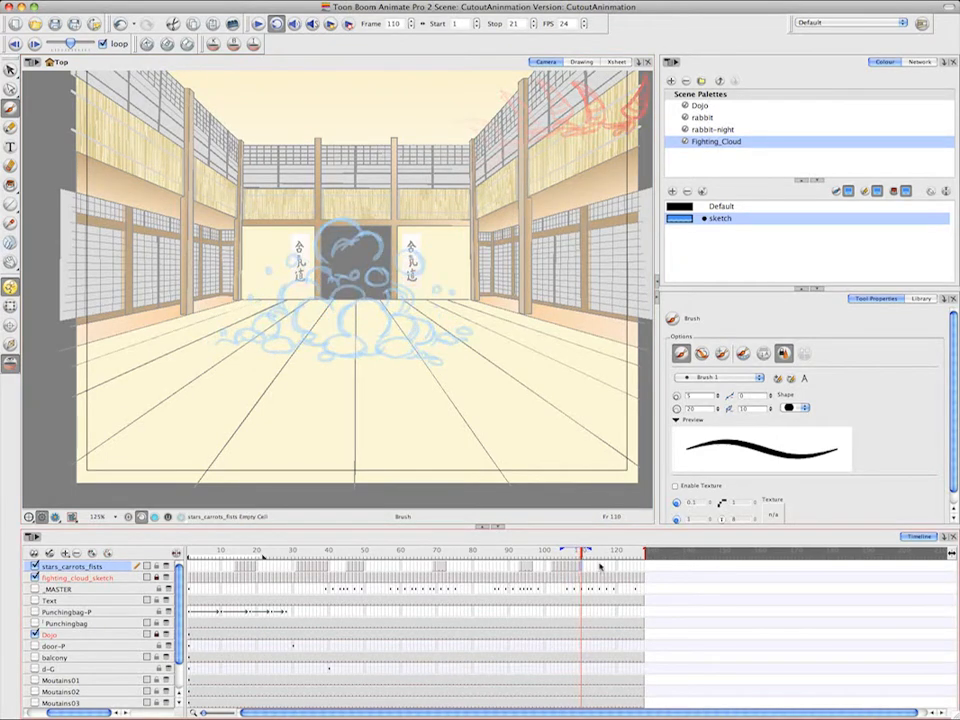
Extend the playback range to stop at frame 127 and play the whole rough animation from frame 1
left_click_drag(265, 562, 645, 566)
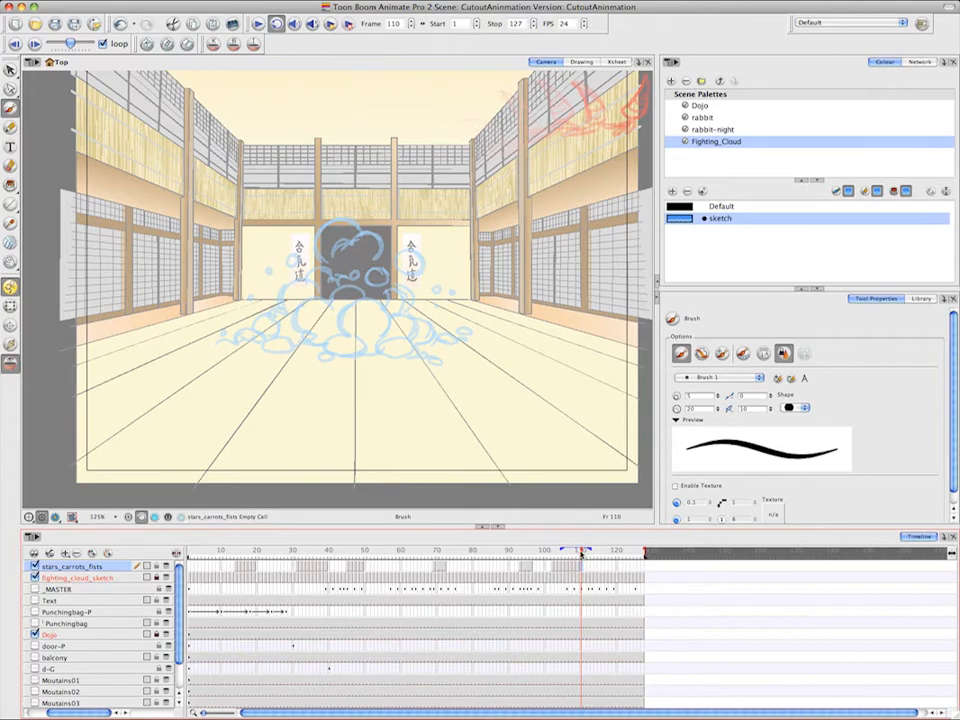
left_click_drag(583, 553, 184, 562)
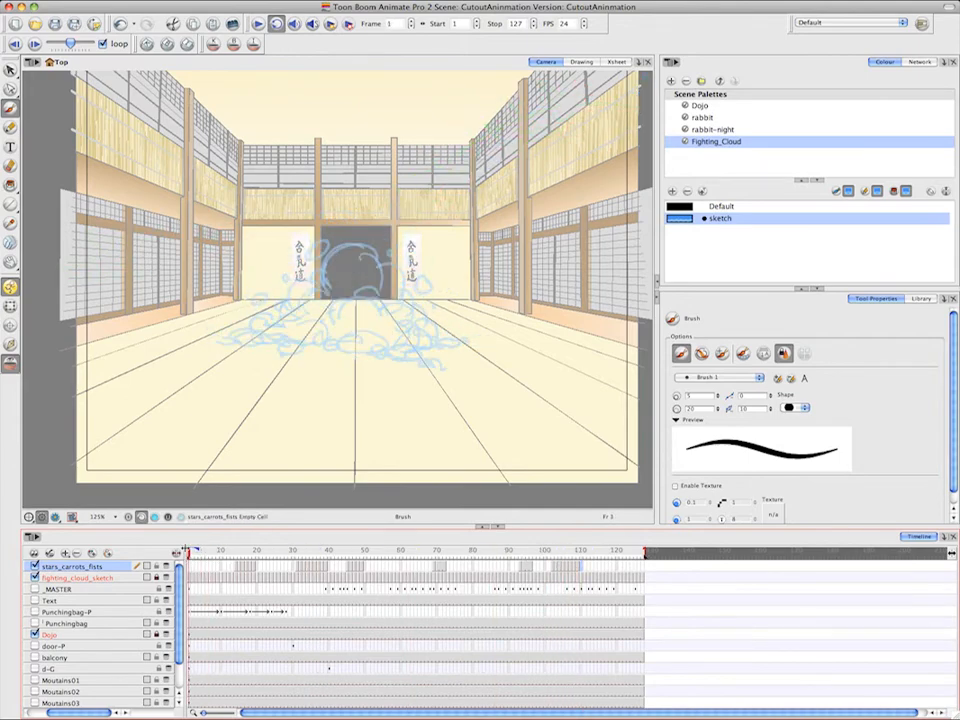
left_click(258, 23)
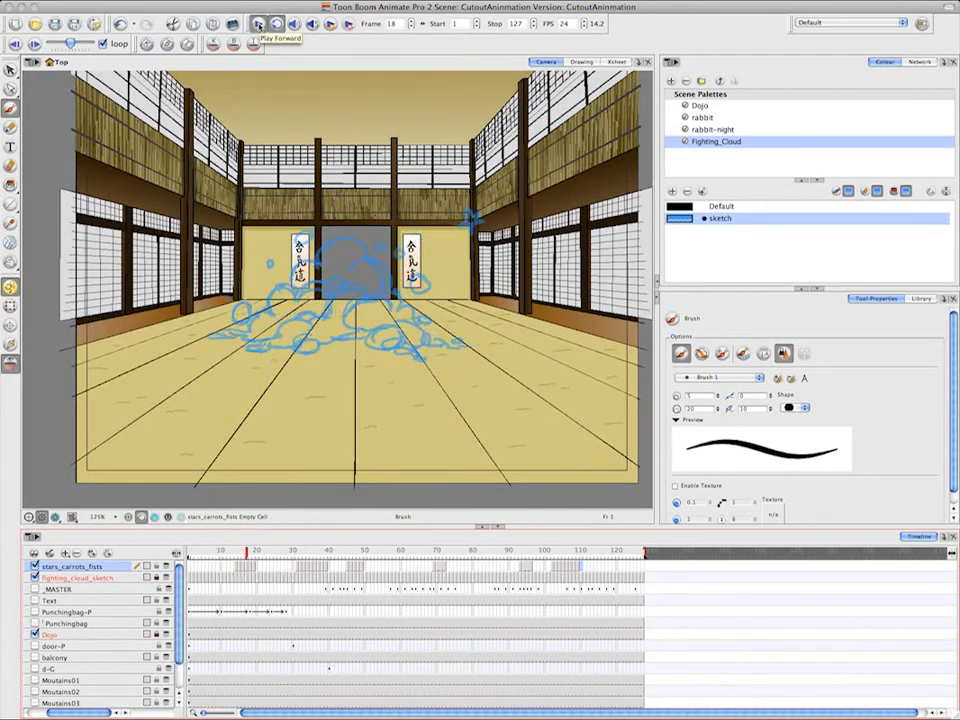
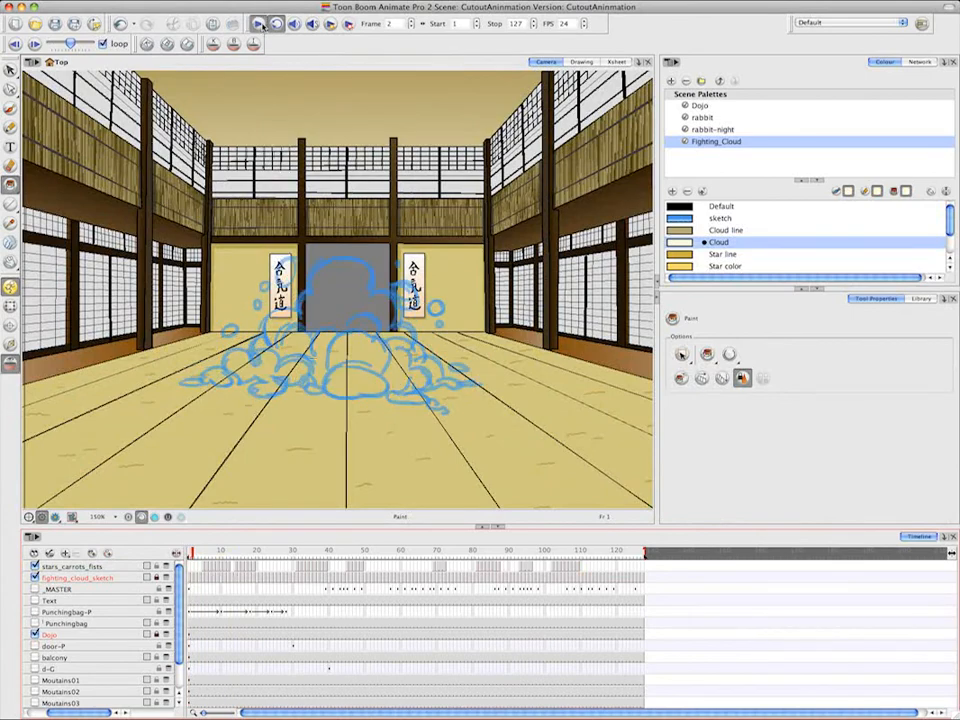
Add a drawing layer, place it above all other layers and name it fighting_cloud
left_click(64, 553)
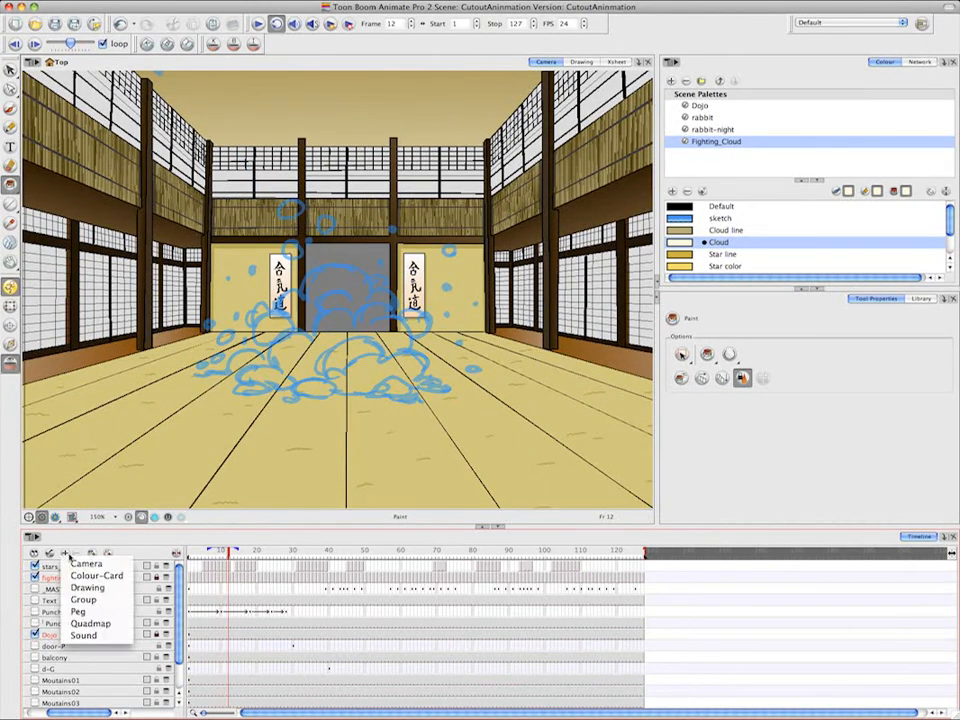
left_click(101, 587)
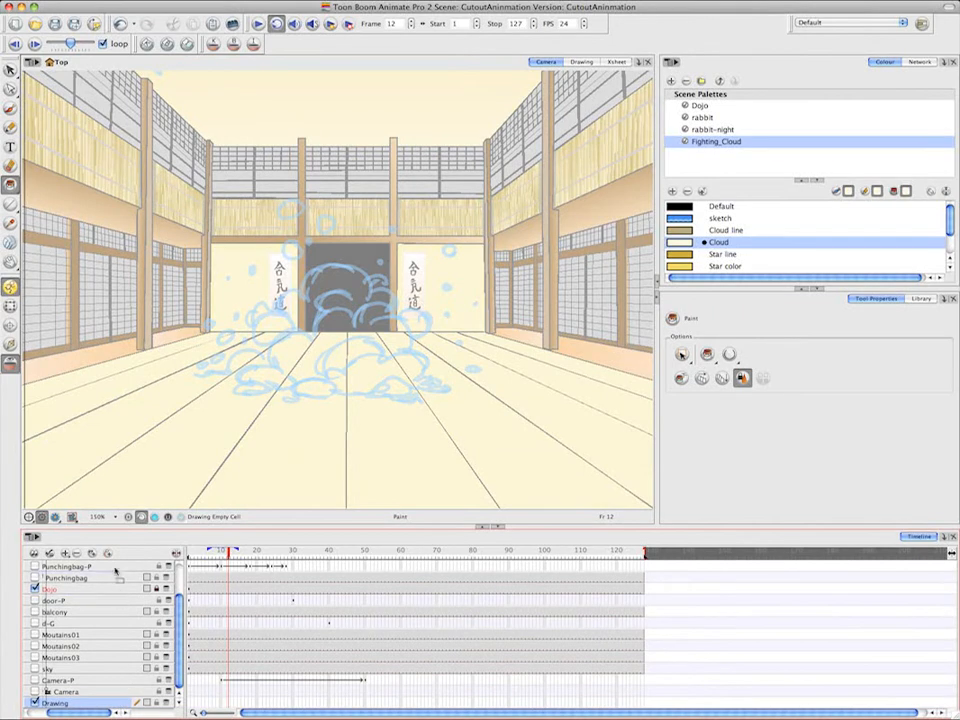
scroll(116, 590, "up", 3)
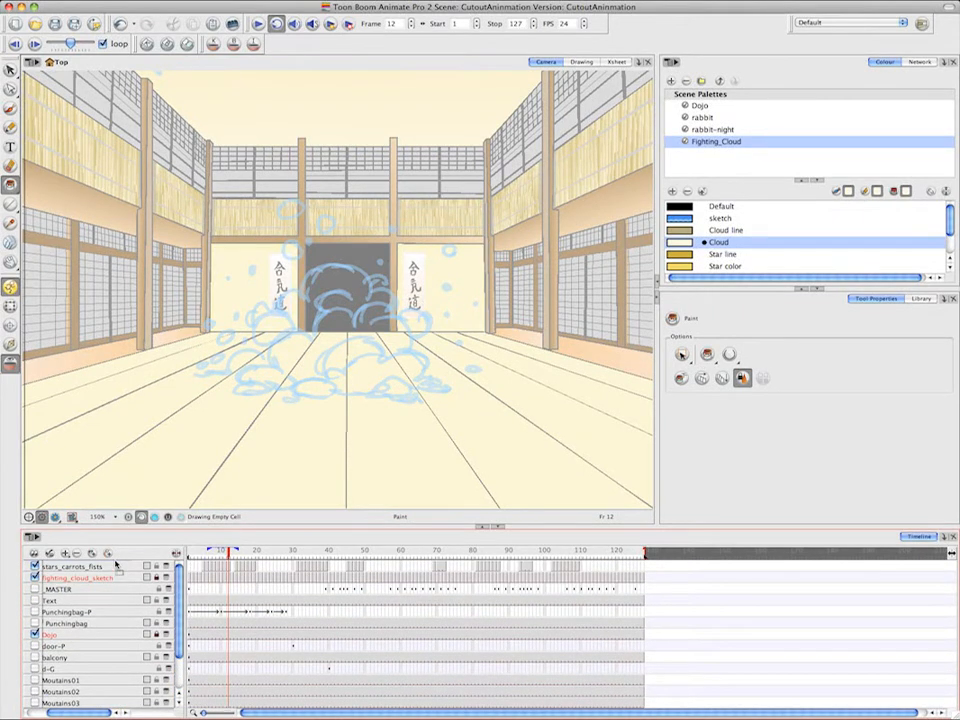
scroll(116, 566, "up", 1)
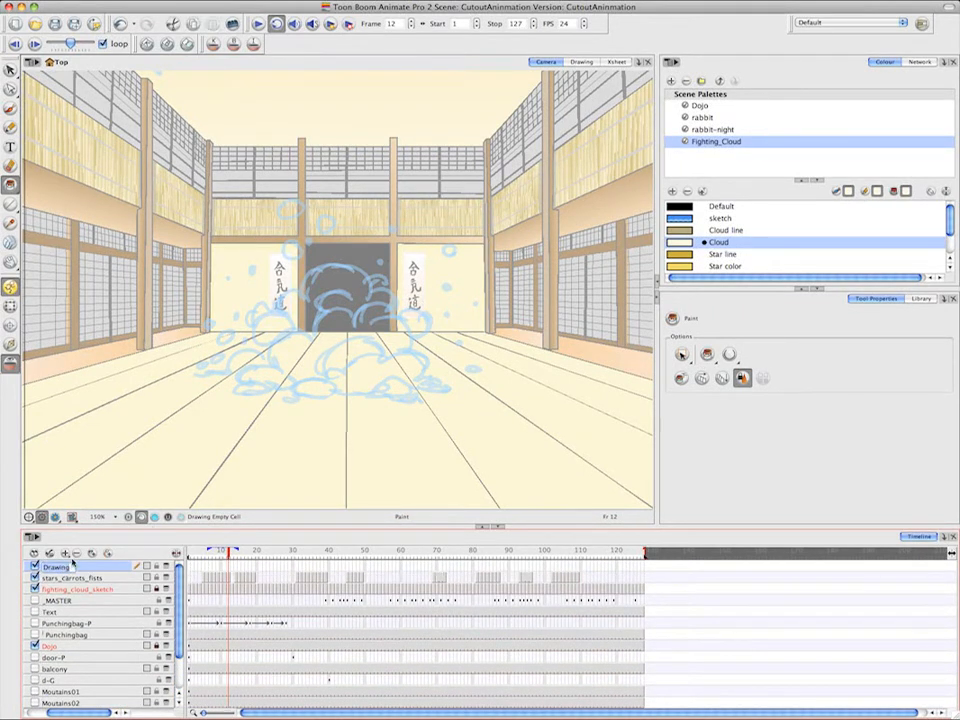
double_click(72, 566)
type("fighting_cloud")
key("Return")
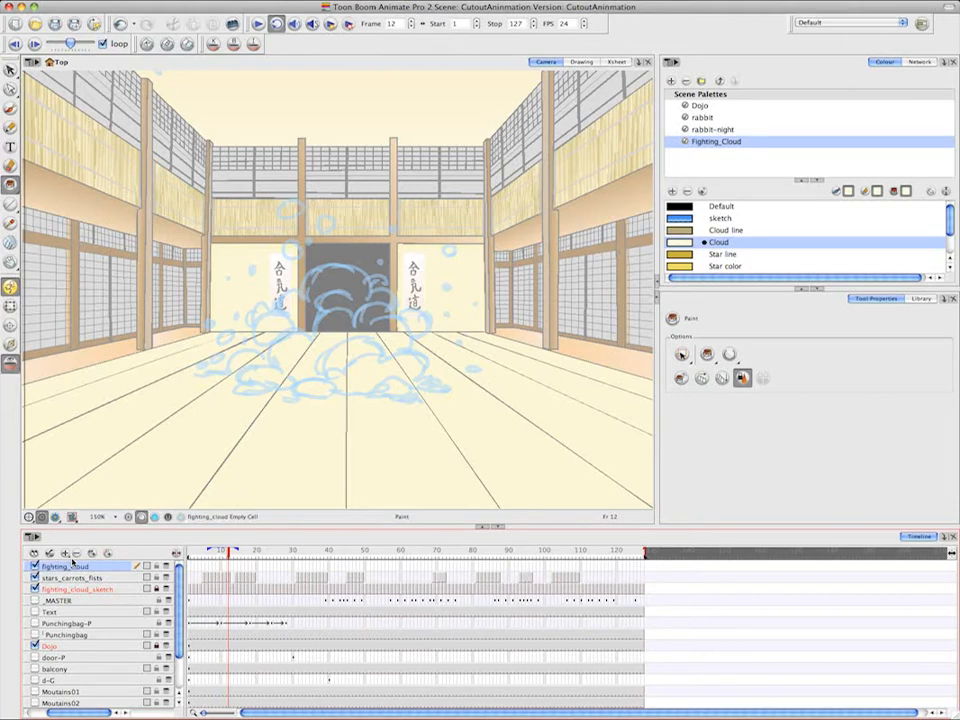
On frame 1 of fighting_cloud, brush in the Cloud line colour over the sketch's upper-left dome, adjoining puff and floating oval
left_click(190, 567)
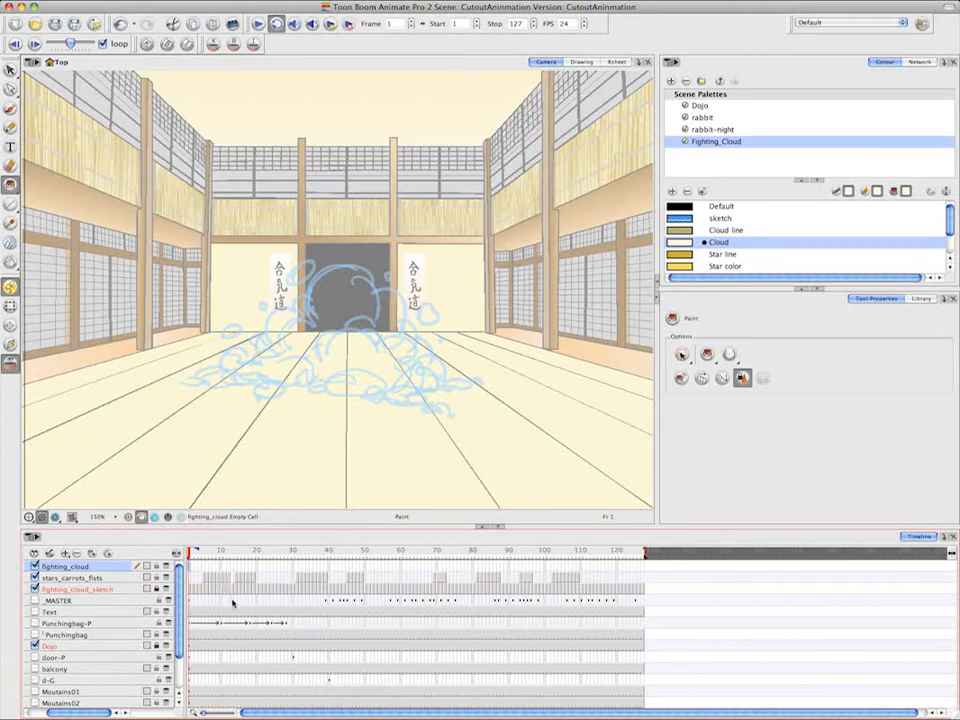
left_click(737, 231)
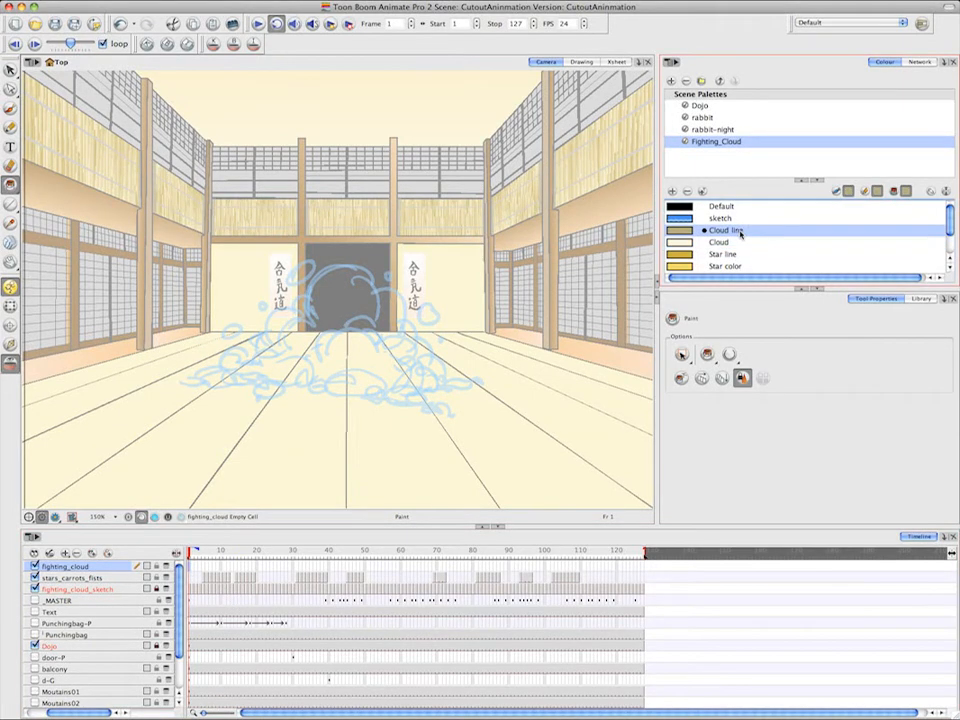
left_click(11, 109)
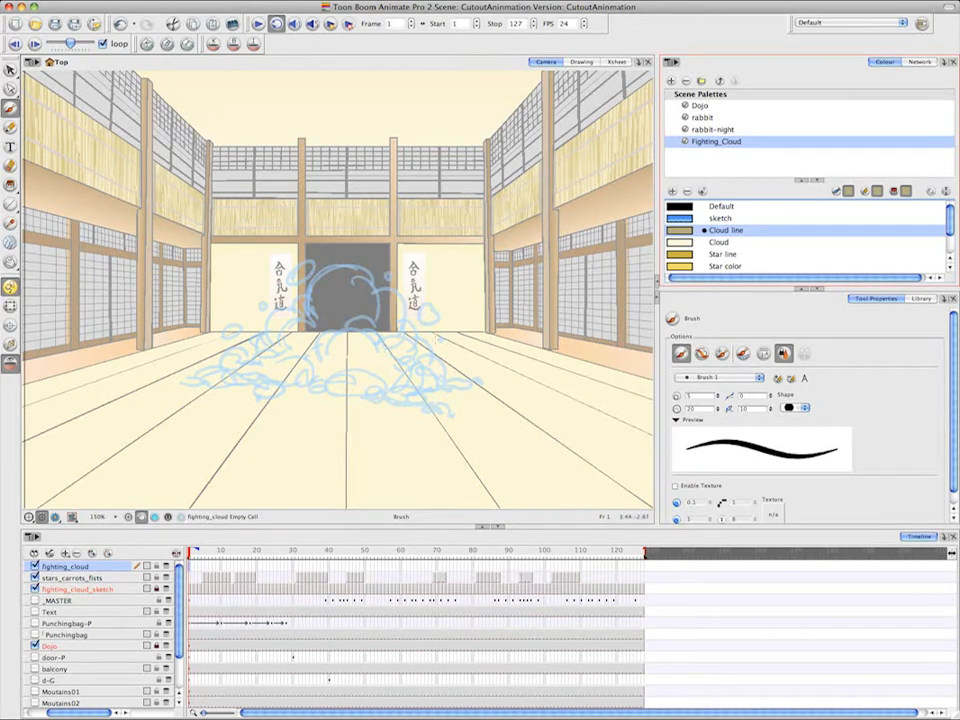
left_click_drag(432, 312, 449, 336)
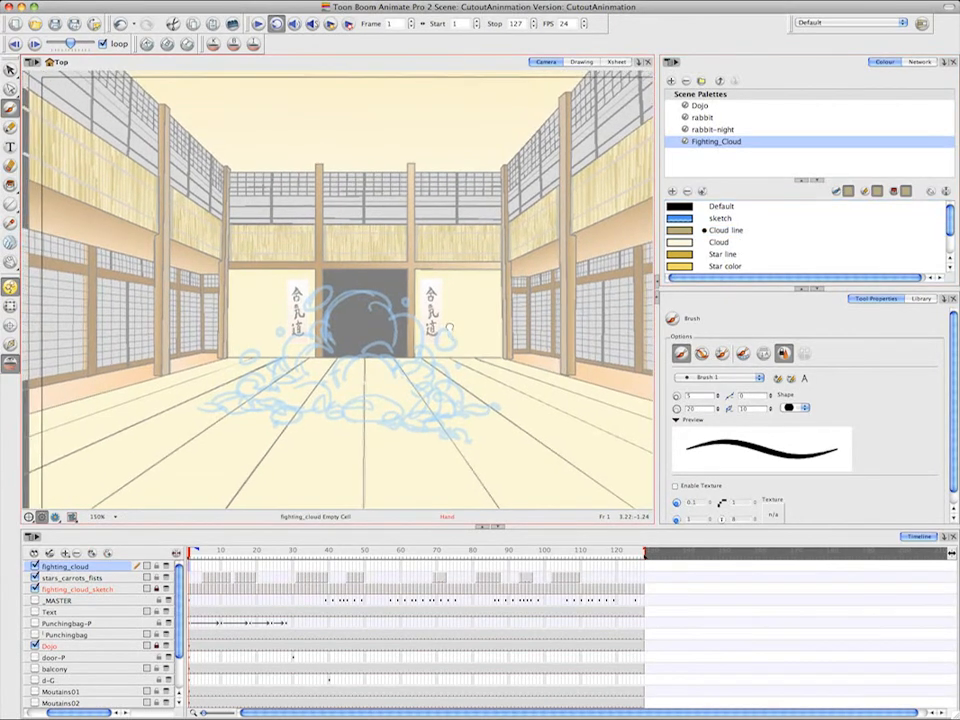
key("2")
key("2")
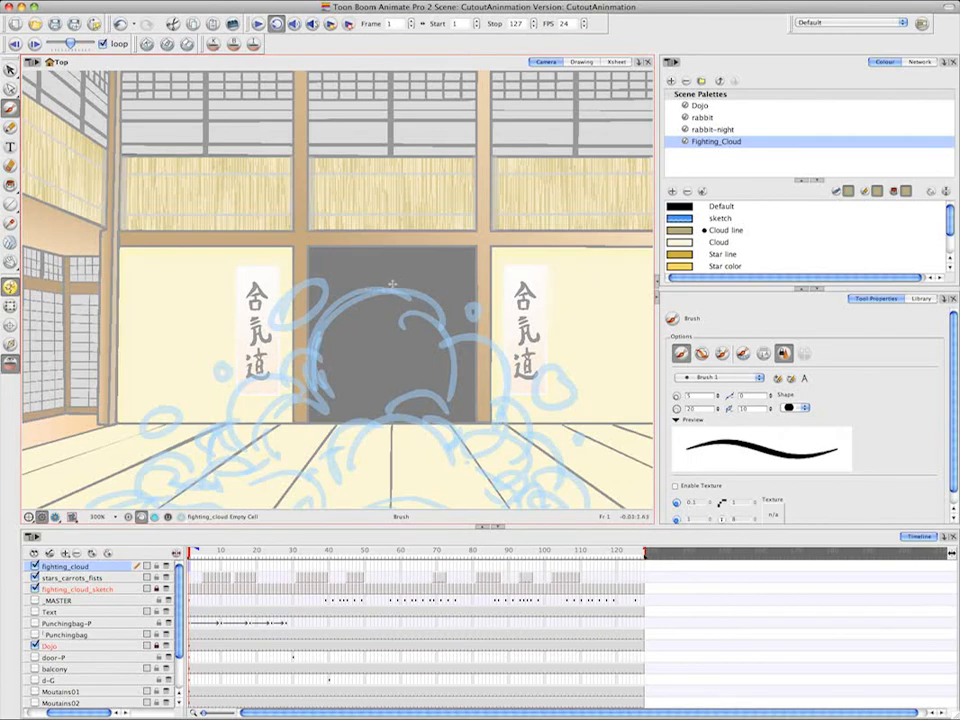
left_click_drag(414, 292, 351, 299)
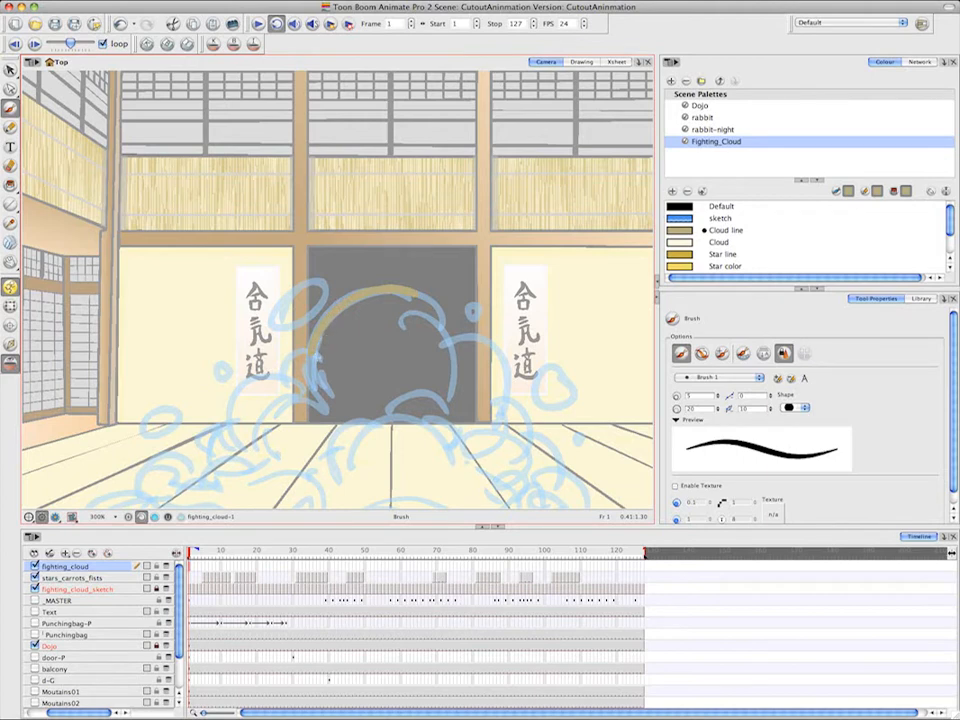
left_click_drag(318, 356, 280, 377)
mouse_move(321, 283)
left_mouse_down()
mouse_move(272, 302)
mouse_move(305, 326)
mouse_move(322, 284)
left_mouse_up()
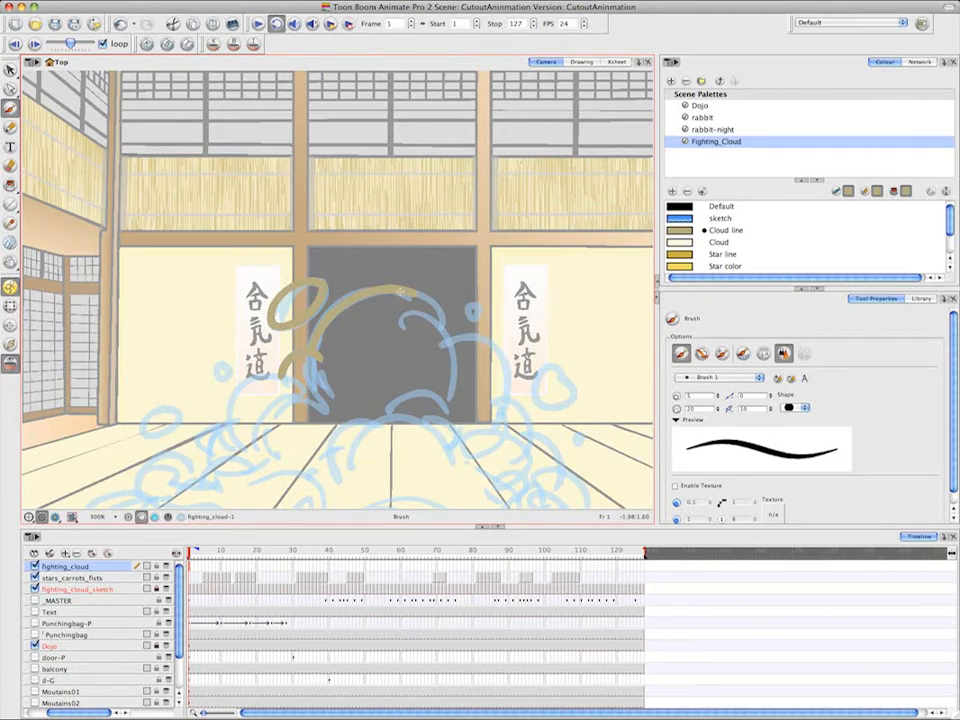
Ink the rest of the cloud's top dome and the curved puffs at its centre in front of the doorway
mouse_move(402, 290)
left_mouse_down()
mouse_move(425, 298)
mouse_move(447, 335)
left_mouse_up()
left_click_drag(452, 410, 388, 413)
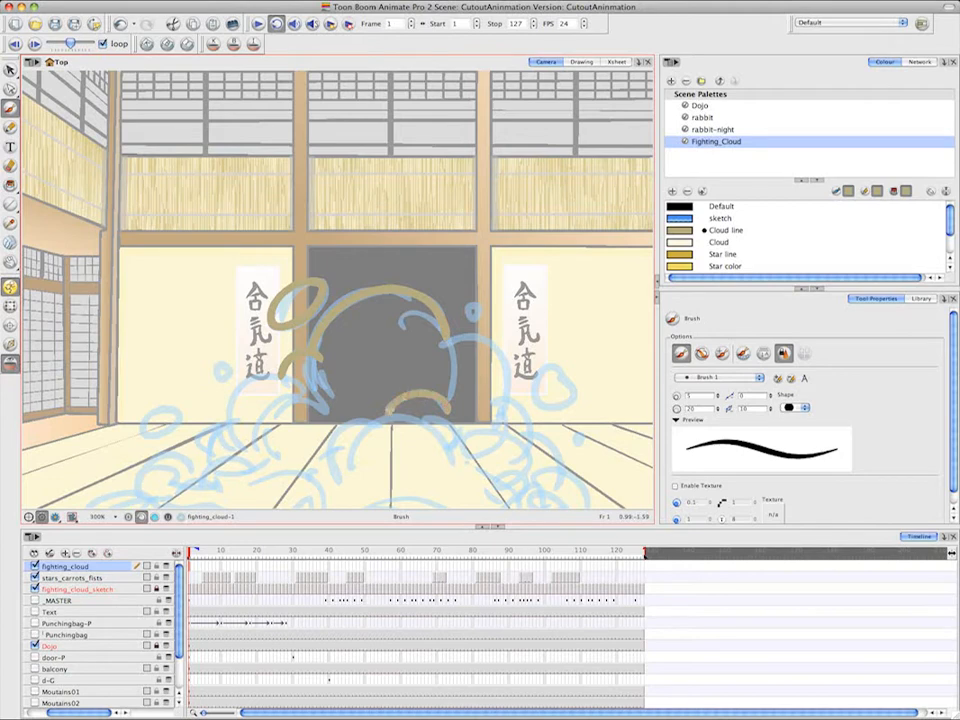
mouse_move(452, 459)
left_mouse_down()
mouse_move(416, 421)
mouse_move(361, 436)
mouse_move(348, 467)
left_mouse_up()
left_click_drag(371, 424, 331, 476)
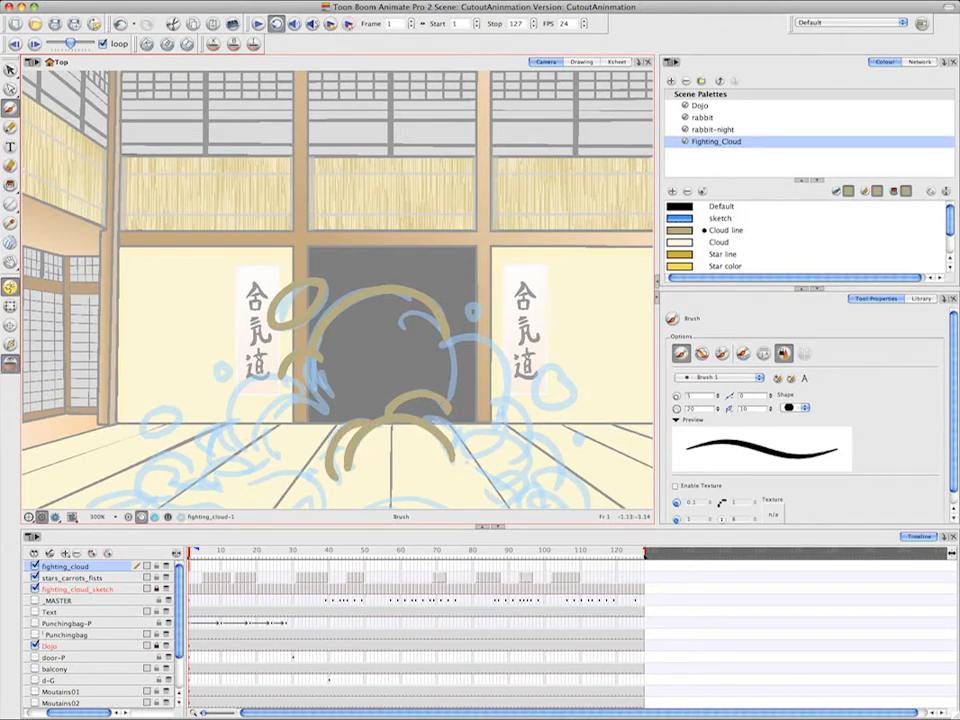
left_click_drag(430, 422, 490, 438)
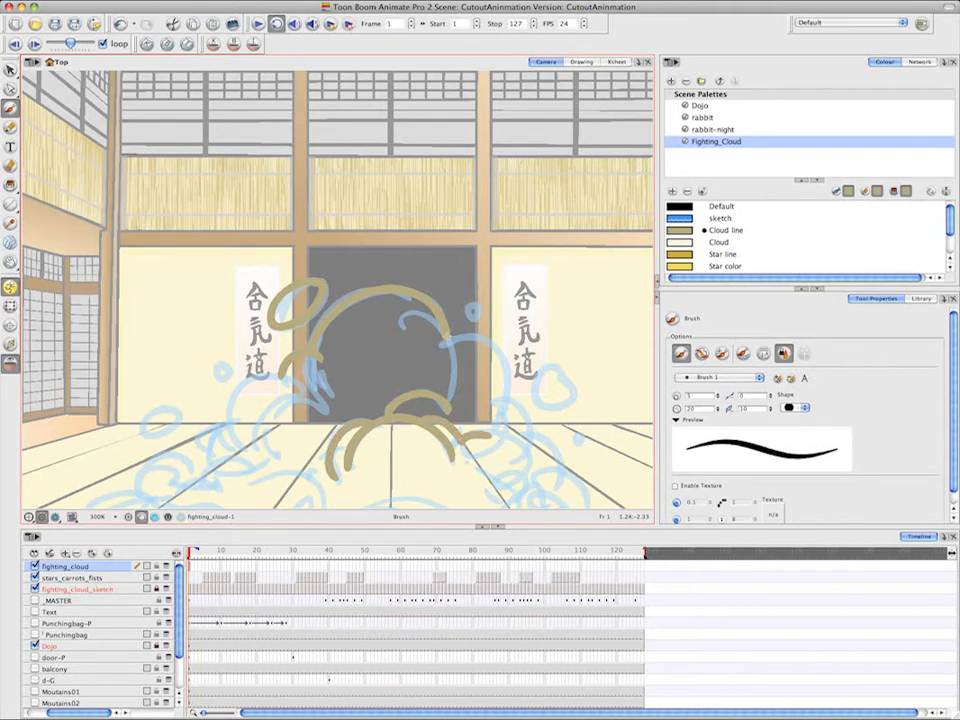
Ink the floating rings and the stacked puffs down the cloud's right side
mouse_move(491, 342)
left_mouse_down()
mouse_move(522, 402)
mouse_move(540, 379)
mouse_move(542, 399)
mouse_move(560, 404)
mouse_move(566, 376)
left_mouse_up()
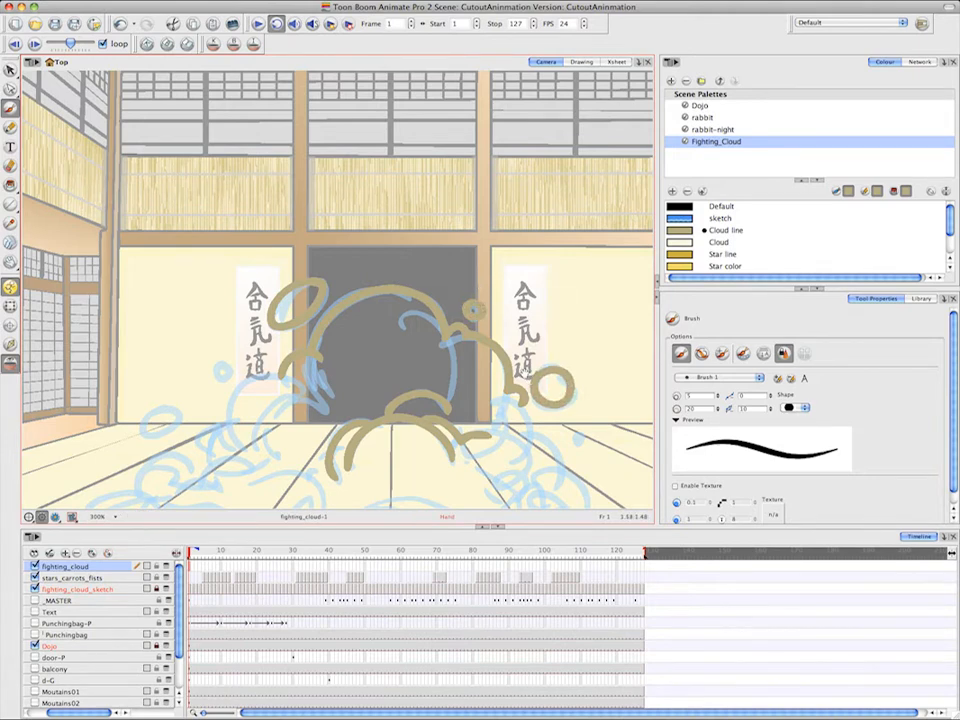
left_click_drag(574, 311, 518, 251)
mouse_move(468, 347)
left_mouse_down()
mouse_move(477, 372)
mouse_move(452, 418)
mouse_move(502, 438)
mouse_move(440, 477)
left_mouse_up()
Ink the cloud's outer right edge and the low puffs along its base
key("space")
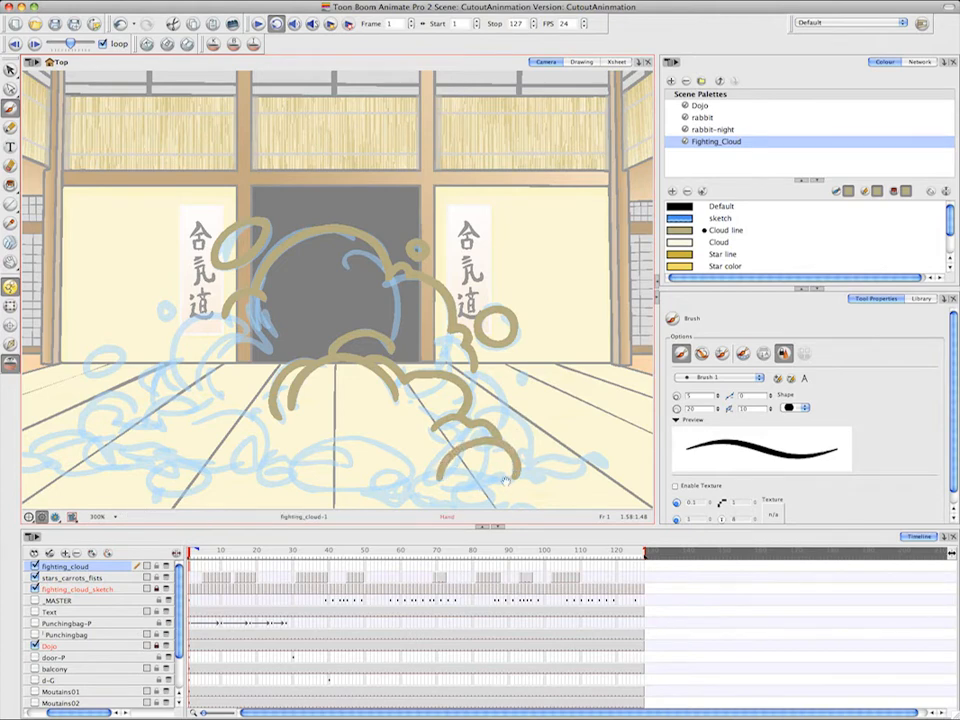
left_click_drag(524, 437, 536, 406)
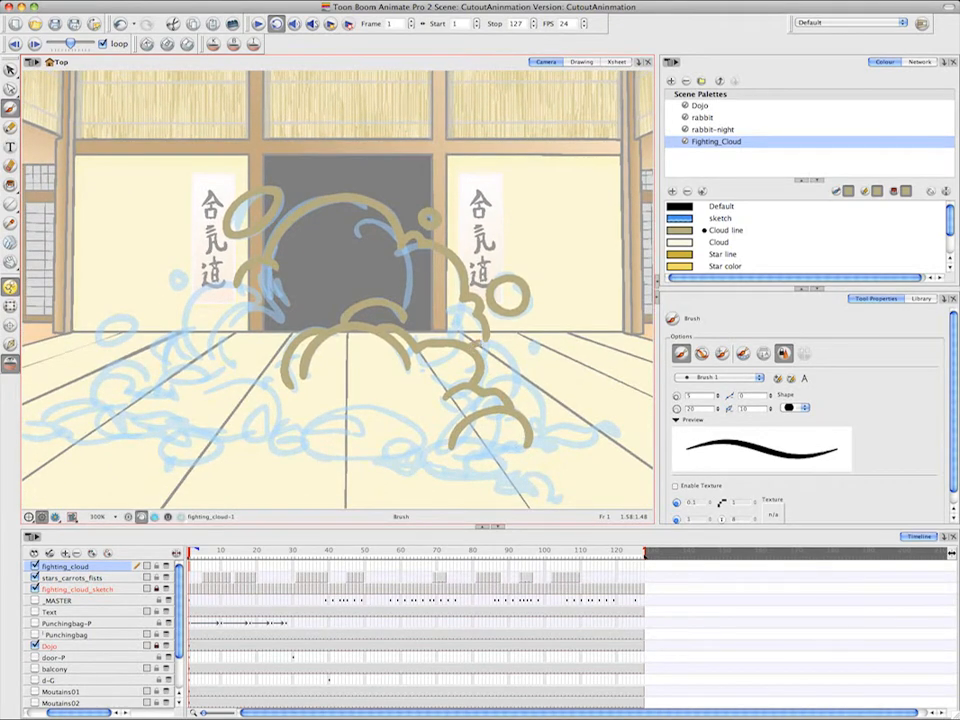
mouse_move(482, 342)
left_mouse_down()
mouse_move(554, 424)
mouse_move(520, 431)
mouse_move(589, 437)
mouse_move(497, 454)
mouse_move(551, 430)
left_mouse_up()
key("space")
key("space")
key("space")
mouse_move(490, 442)
left_mouse_down()
mouse_move(554, 434)
mouse_move(558, 455)
mouse_move(580, 466)
mouse_move(471, 450)
left_mouse_up()
key("space")
mouse_move(489, 428)
left_mouse_down()
mouse_move(569, 436)
mouse_move(472, 387)
mouse_move(418, 403)
mouse_move(396, 438)
mouse_move(508, 454)
mouse_move(517, 429)
mouse_move(490, 435)
mouse_move(546, 459)
left_mouse_up()
Ink the remaining low puffs along the cloud's base and the stacked rounded puffs on its left side
left_click_drag(507, 352, 605, 381)
mouse_move(482, 421)
left_mouse_down()
mouse_move(410, 408)
mouse_move(490, 404)
left_mouse_up()
mouse_move(537, 306)
left_mouse_down()
mouse_move(469, 313)
mouse_move(469, 350)
mouse_move(442, 378)
left_mouse_up()
left_click_drag(551, 332, 530, 336)
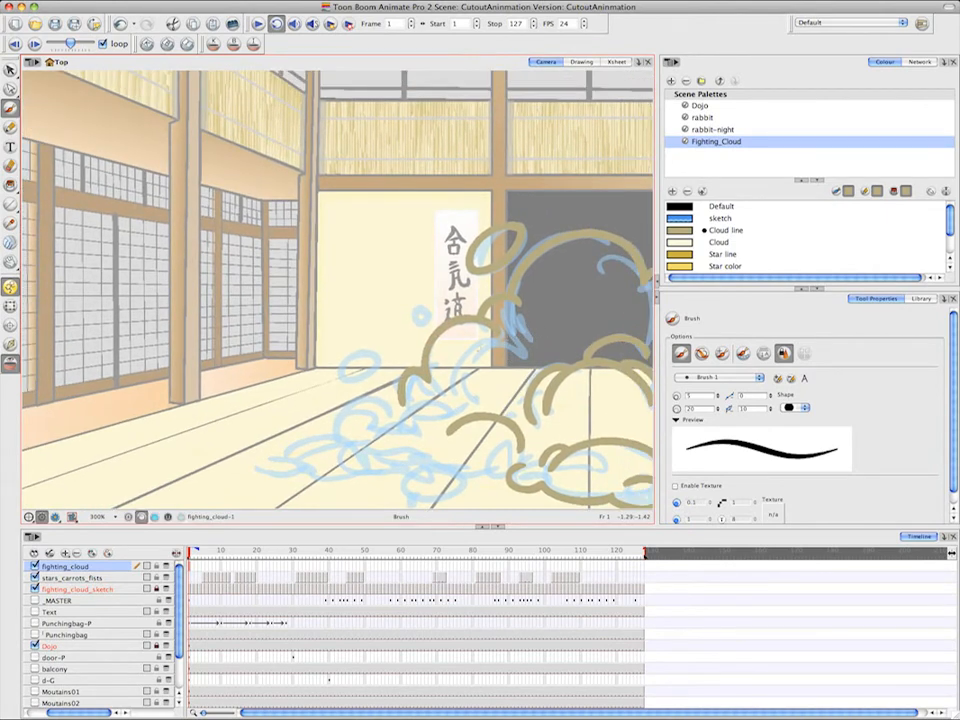
mouse_move(464, 355)
left_mouse_down()
mouse_move(532, 350)
mouse_move(549, 337)
left_mouse_up()
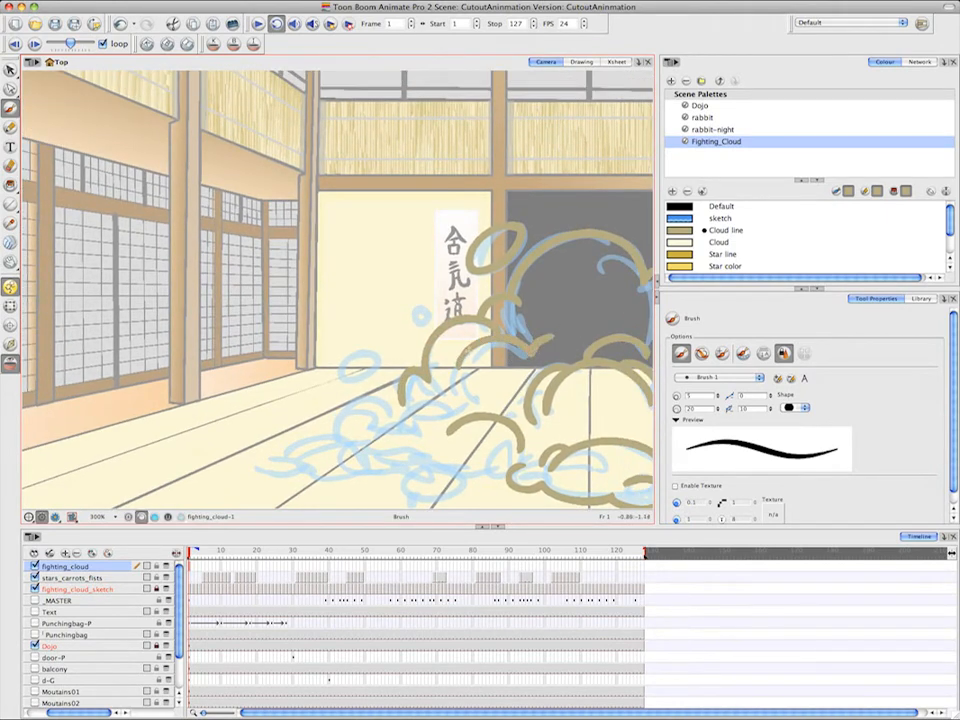
mouse_move(467, 350)
left_mouse_down()
mouse_move(474, 402)
mouse_move(420, 405)
mouse_move(392, 429)
mouse_move(454, 410)
mouse_move(470, 393)
mouse_move(412, 416)
left_mouse_up()
Ink the lower-left puffs and outline the floating oval and small ring beside the cloud's left side
key("space")
key("space")
left_click_drag(542, 398, 521, 381)
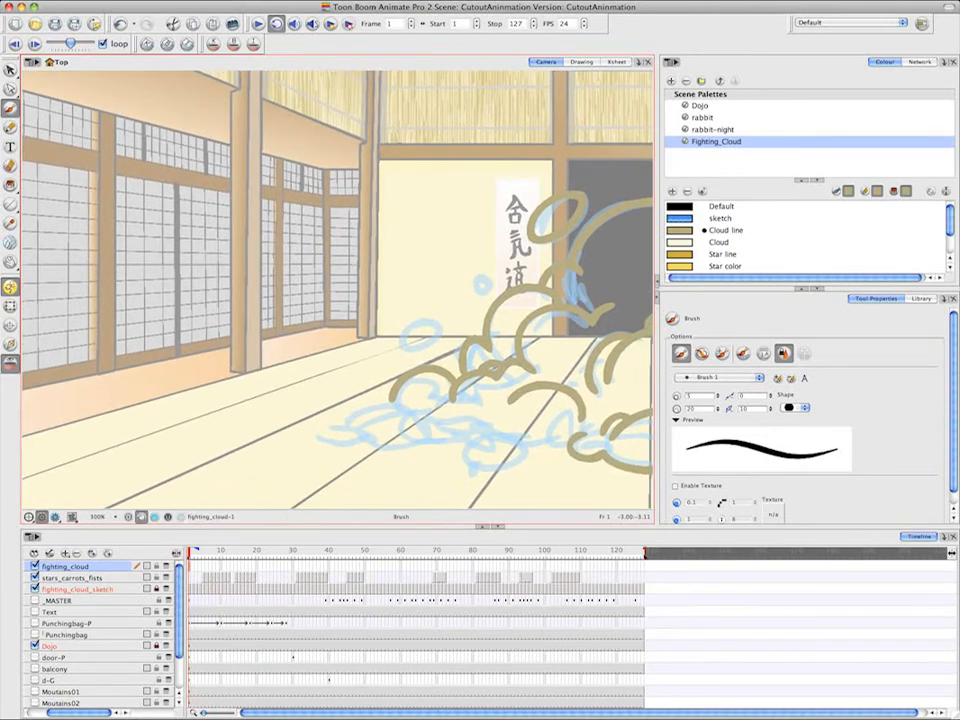
left_click_drag(424, 409, 471, 410)
mouse_move(431, 322)
left_mouse_down()
mouse_move(405, 344)
mouse_move(436, 324)
left_mouse_up()
mouse_move(475, 282)
left_mouse_down()
mouse_move(488, 282)
mouse_move(478, 277)
left_mouse_up()
Ink the cloud's far-left trailing edge and close the outline with low puffs along the left part of its base
key("space")
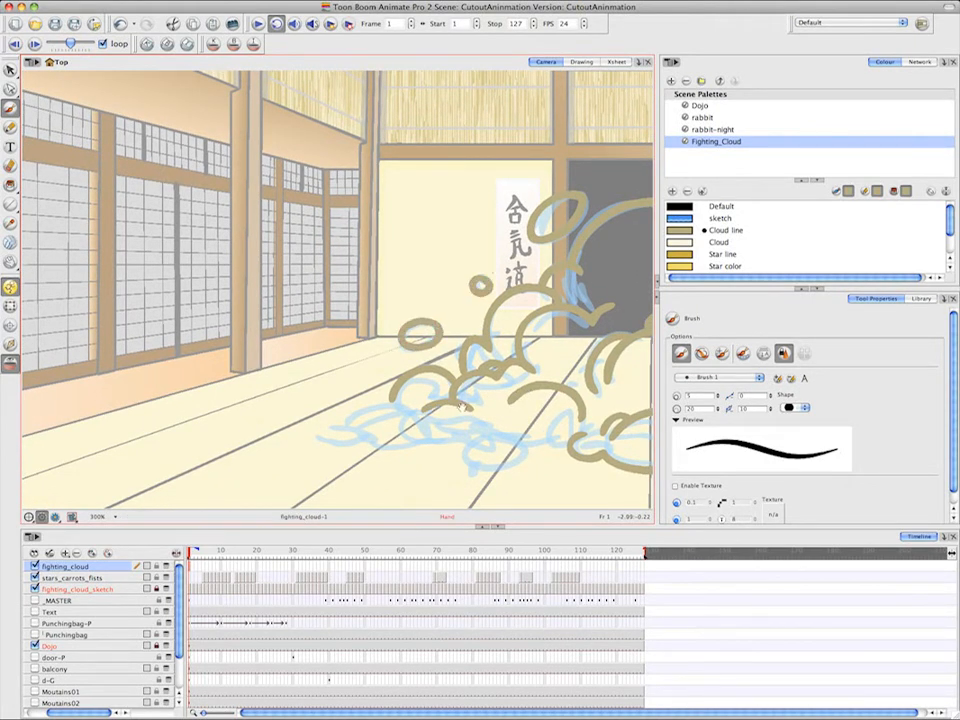
left_click_drag(536, 385, 552, 370)
mouse_move(432, 392)
left_mouse_down()
mouse_move(355, 423)
mouse_move(363, 431)
mouse_move(385, 387)
mouse_move(321, 421)
mouse_move(447, 427)
left_mouse_up()
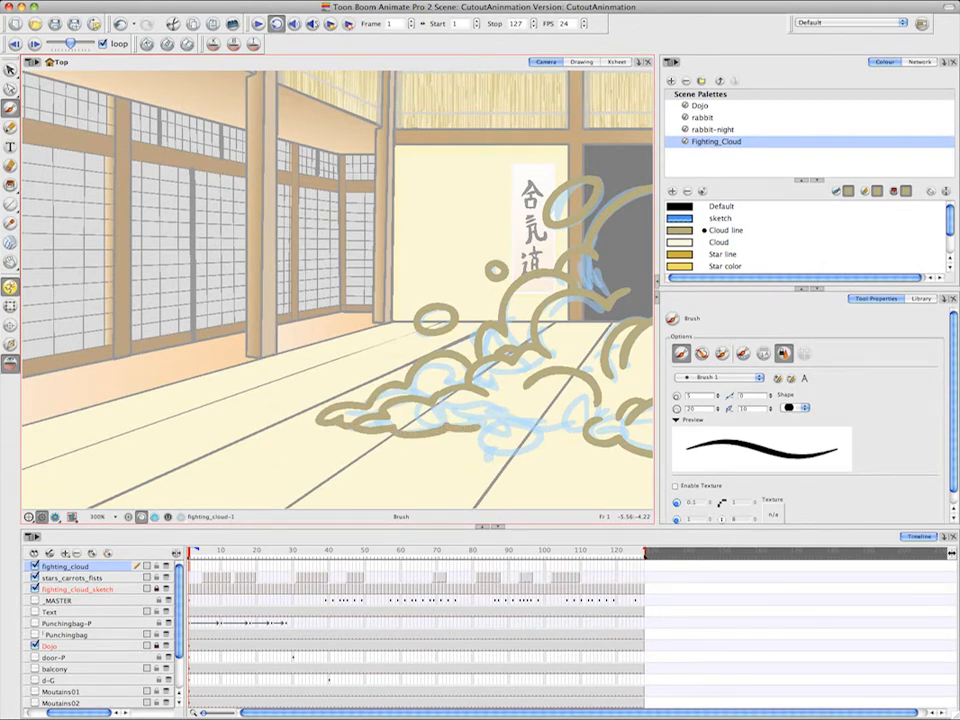
mouse_move(510, 414)
left_mouse_down()
mouse_move(541, 417)
mouse_move(456, 453)
mouse_move(562, 433)
left_mouse_up()
key("space")
left_click_drag(622, 388, 566, 417)
left_click_drag(424, 446, 467, 434)
key("space")
mouse_move(563, 407)
left_mouse_down()
mouse_move(361, 404)
mouse_move(546, 355)
mouse_move(525, 316)
left_mouse_up()
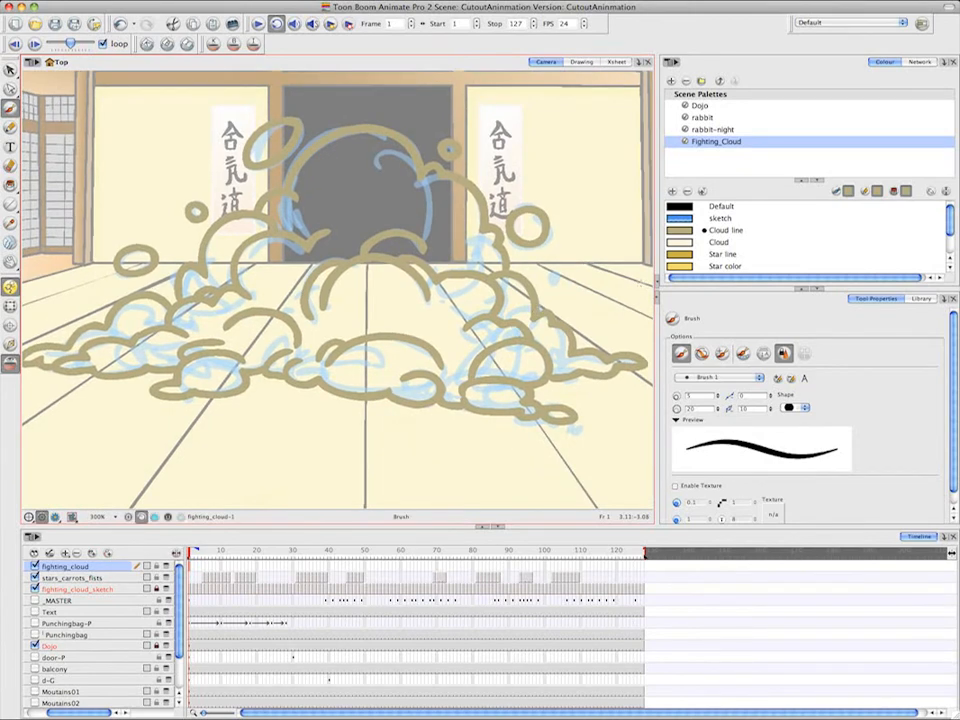
Fill the cloud body, its enclosed puffs and the floating rings with the Cloud colour using the Paint tool
key("alt+i")
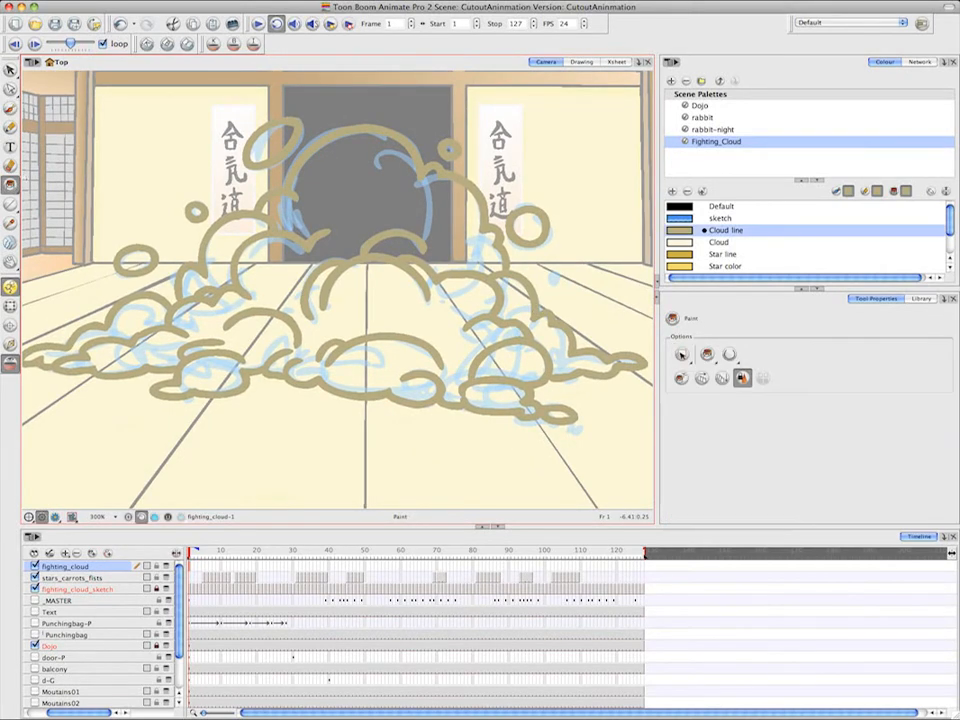
left_click(690, 243)
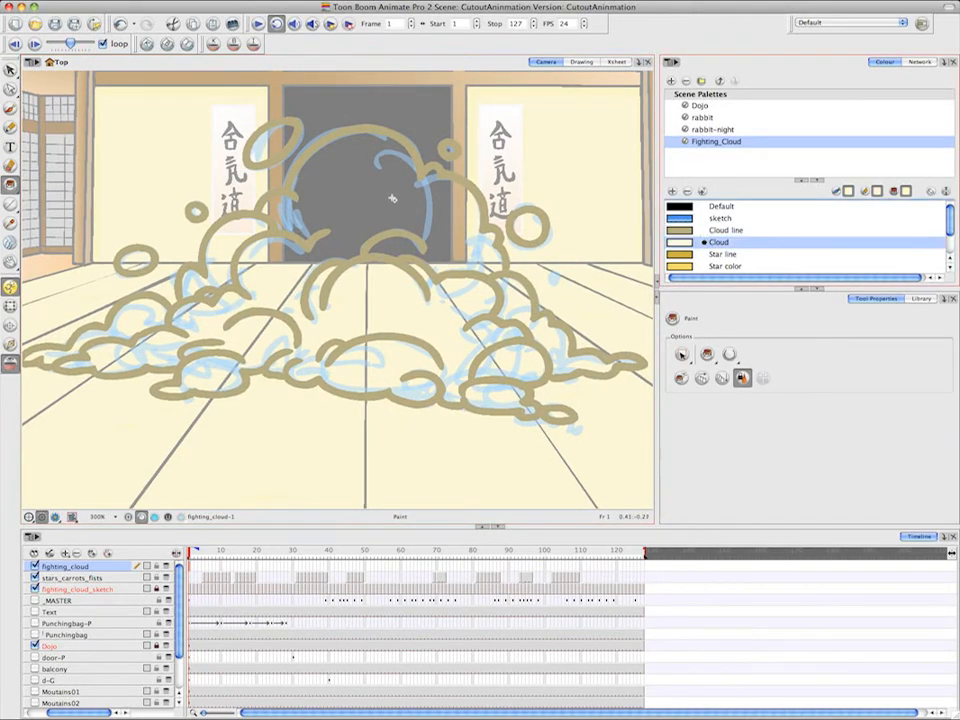
left_click(295, 148)
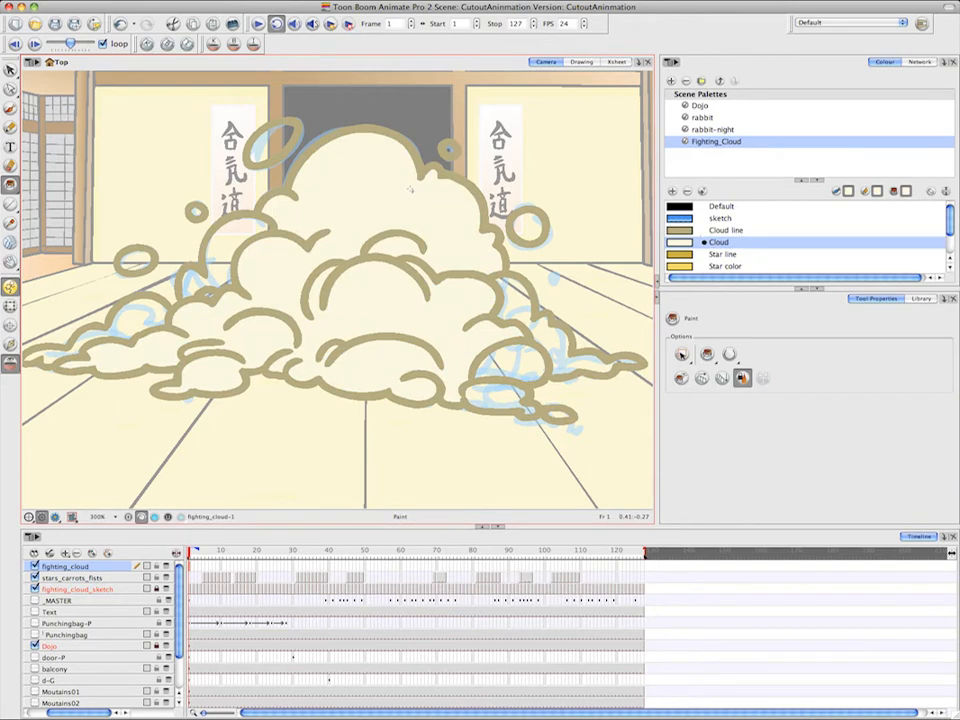
left_click(285, 141)
left_click(243, 229)
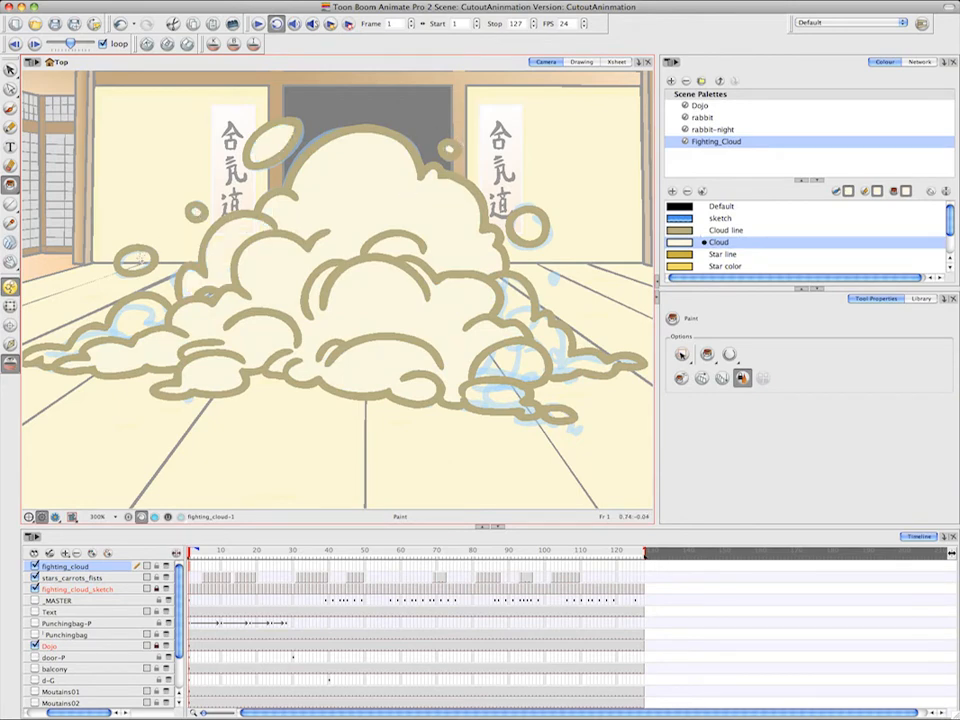
left_click(141, 258)
left_click(141, 317)
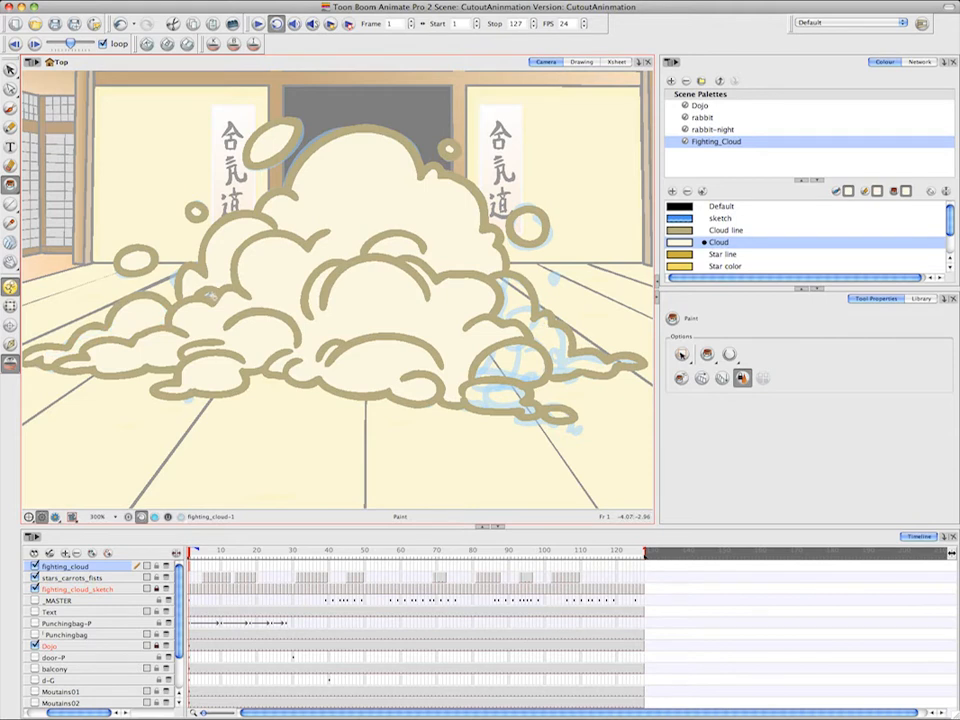
left_click(510, 366)
left_click(508, 392)
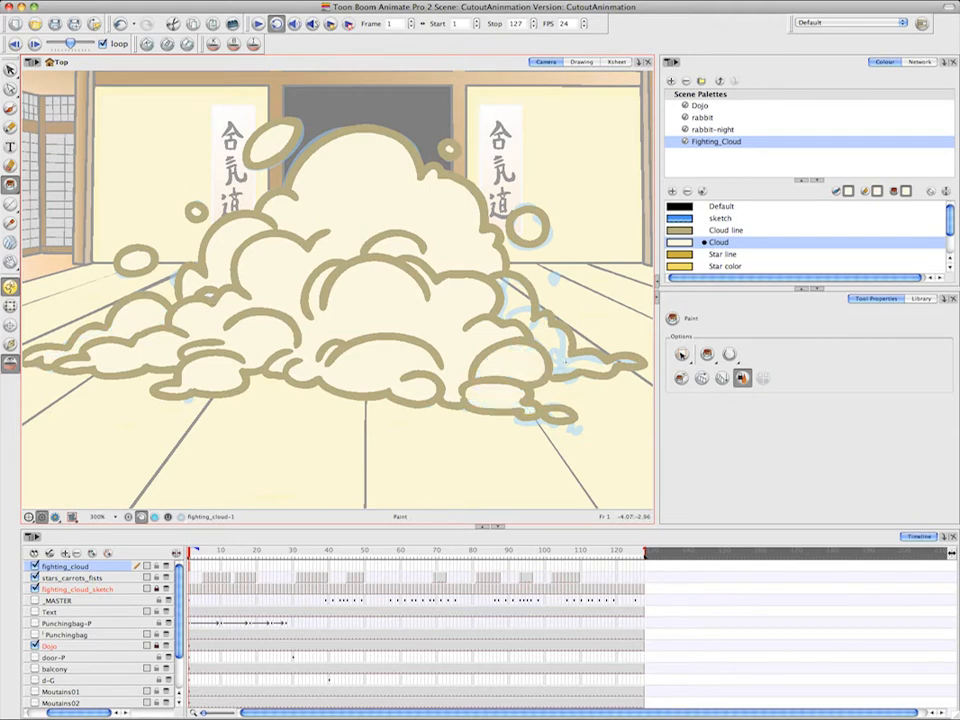
left_click(558, 352)
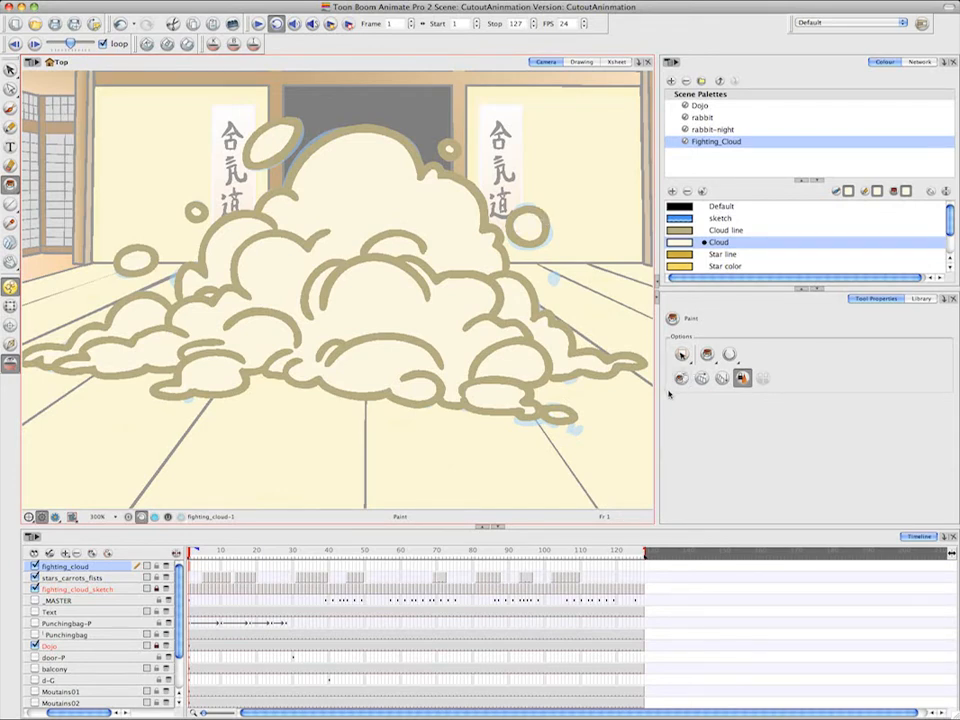
Check frame 2 with the onion skin, return to frame 1 and undo all the Cloud colour fills
left_click(194, 567)
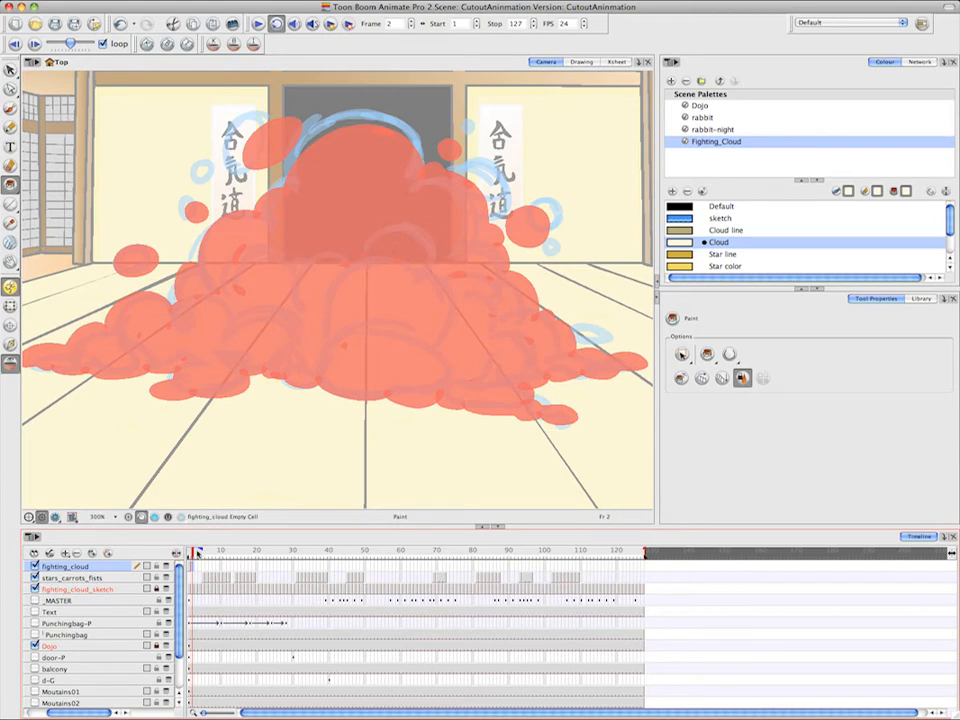
left_click(190, 567)
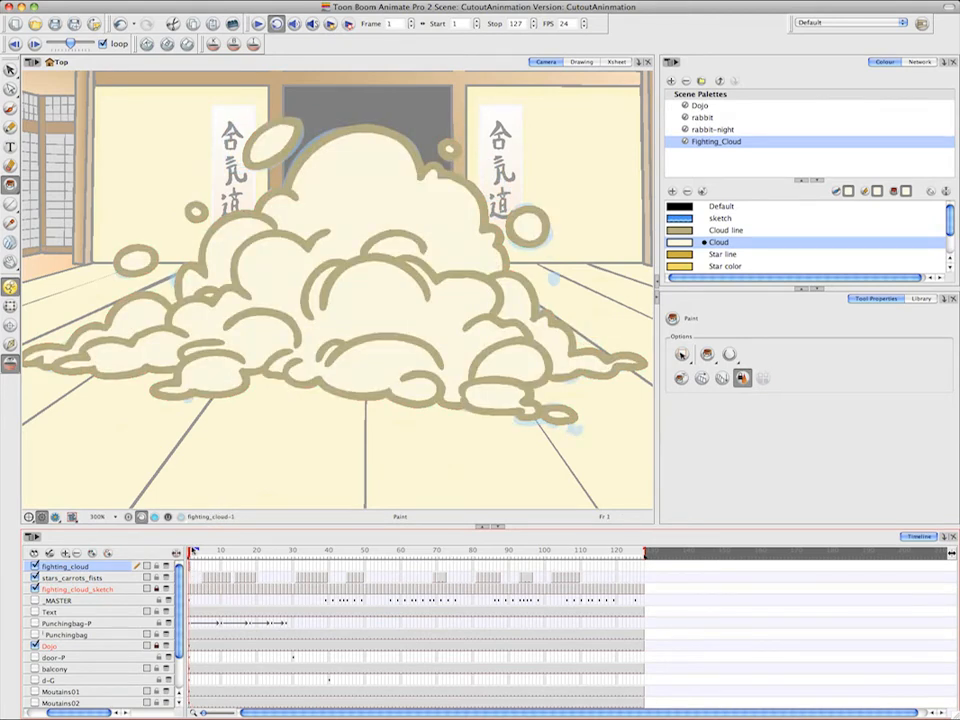
key("super+z")
key("super+z")
key("super+z")
key("super+z")
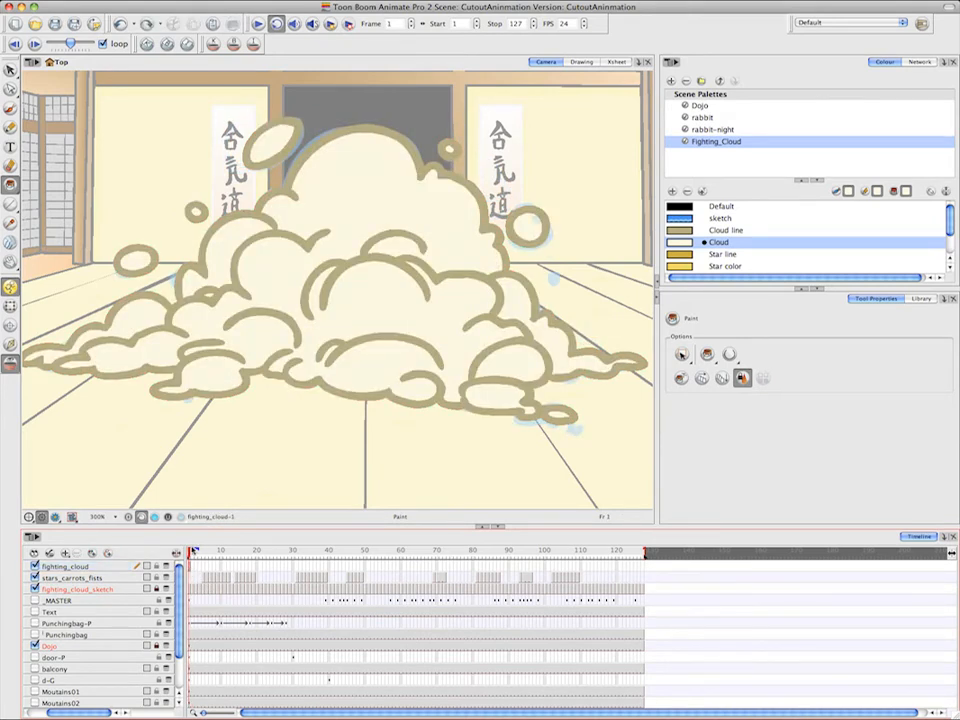
key("super+z")
key("super+z")
key("super+z")
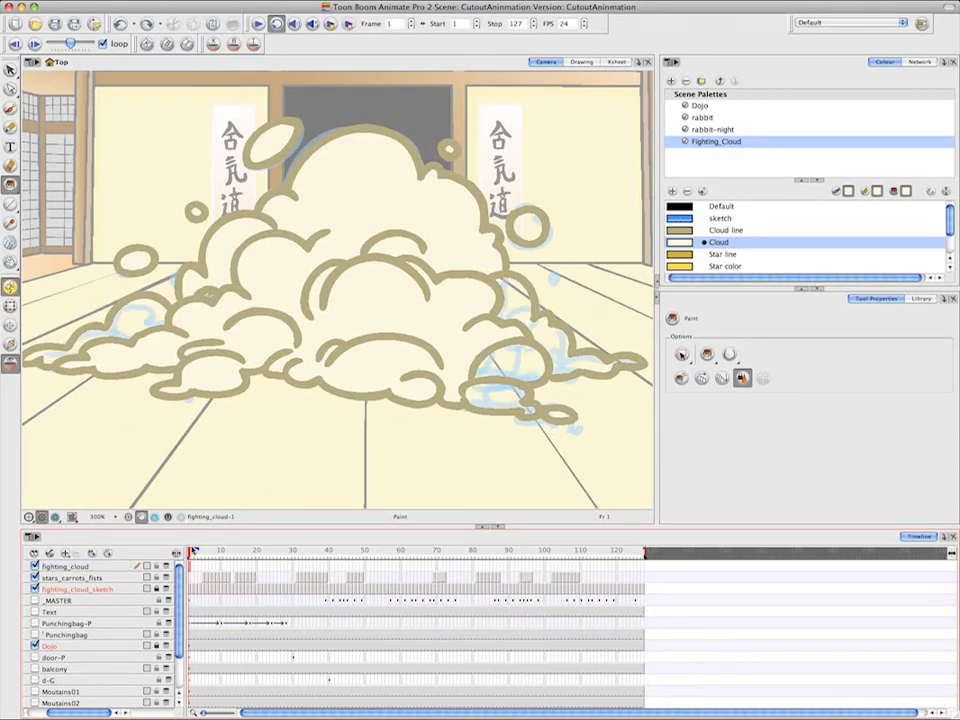
key("super+z")
key("super+z")
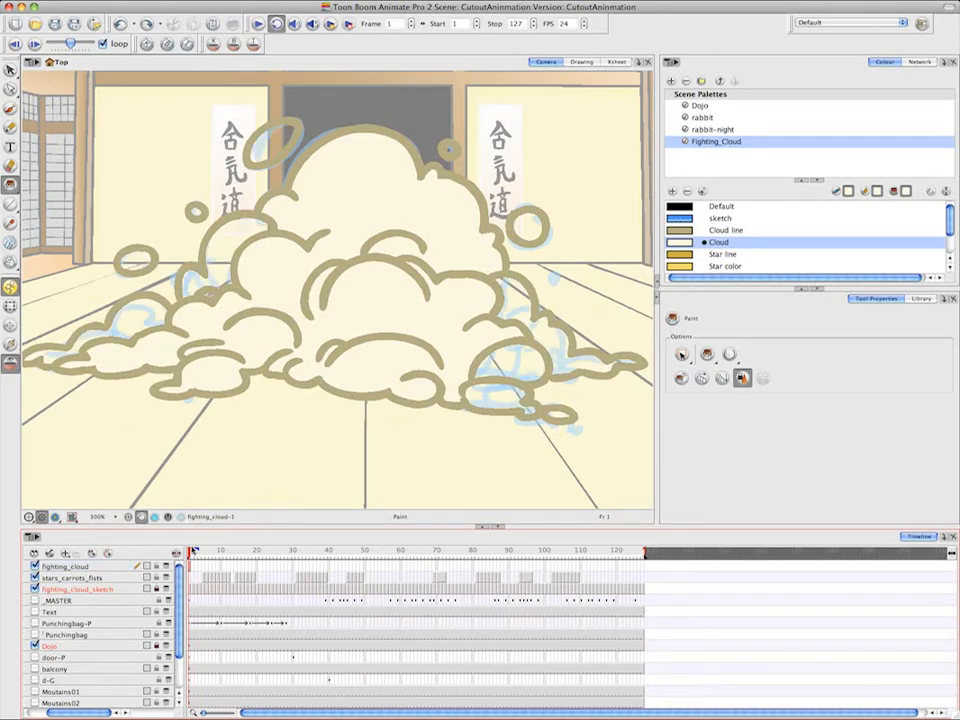
key("super+z")
key("super+z")
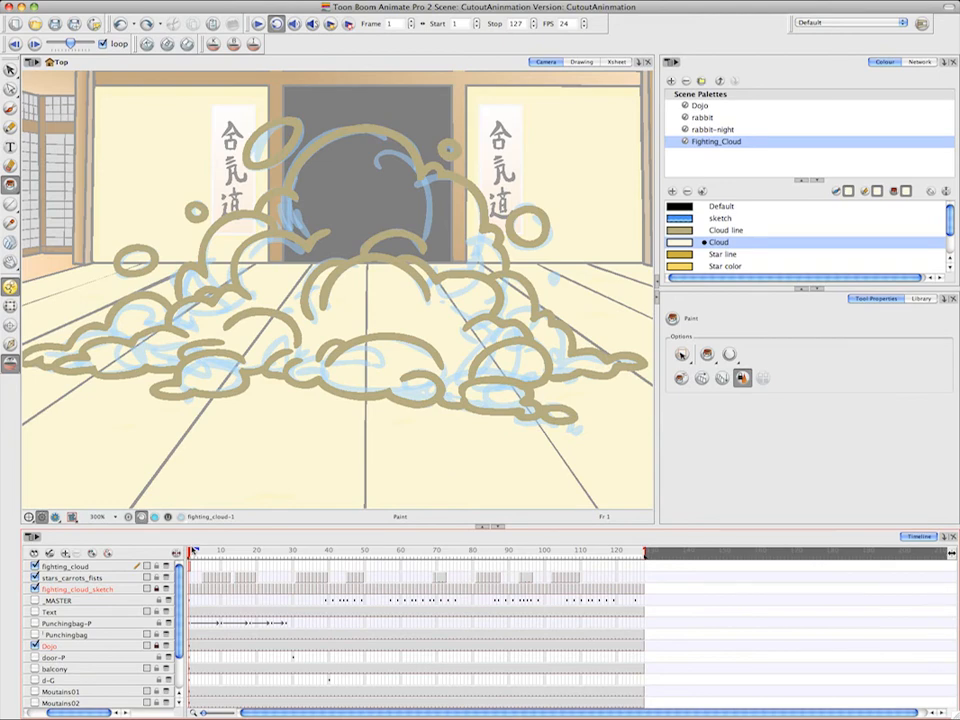
On frame 2 of fighting_cloud, brush the floating ovals and rings left of the cloud in the Cloud line colour
left_click(196, 567)
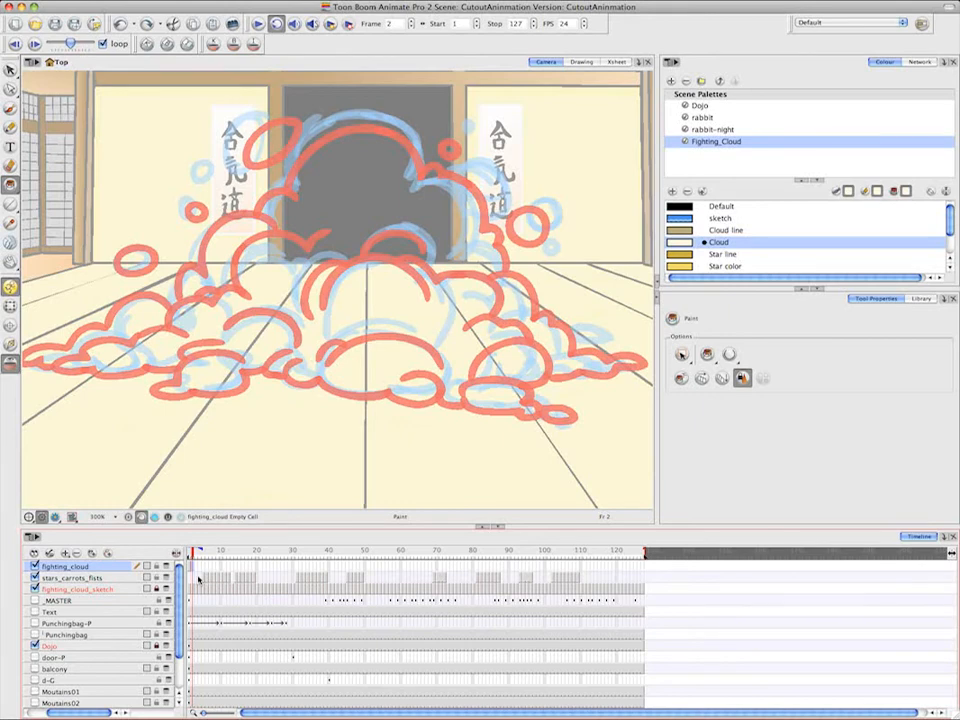
left_click(686, 231)
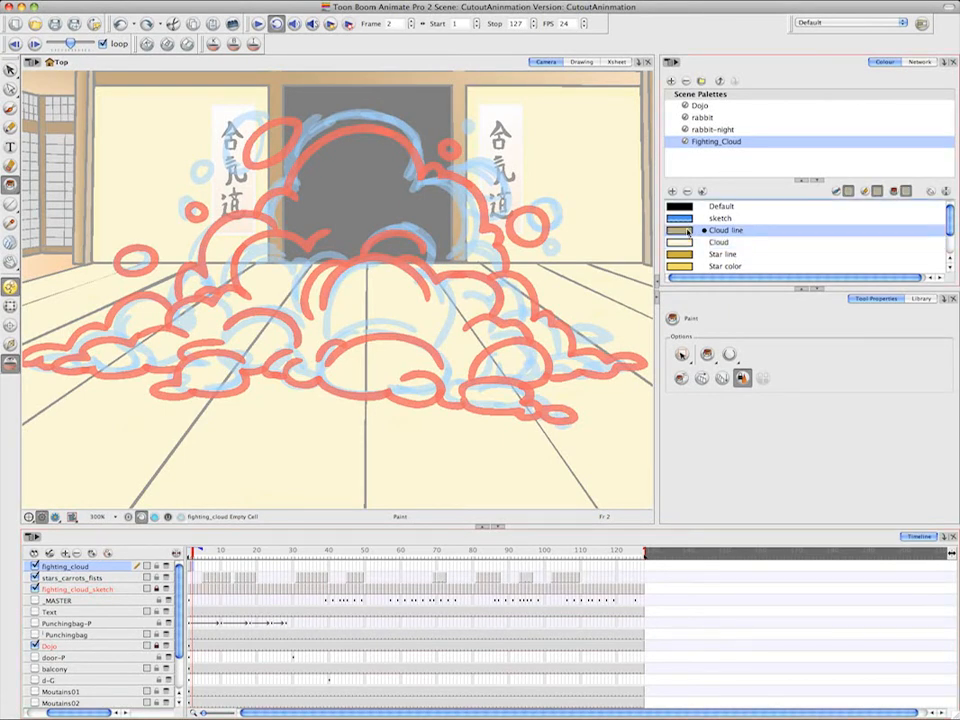
left_click(10, 107)
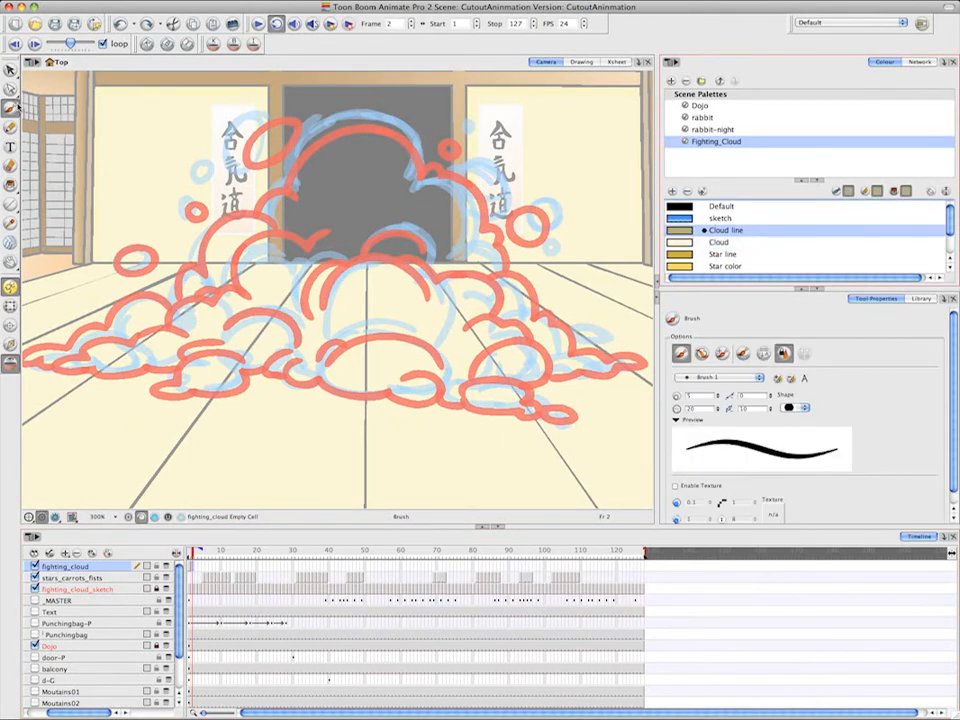
mouse_move(264, 118)
left_mouse_down()
mouse_move(234, 118)
mouse_move(232, 160)
mouse_move(259, 116)
left_mouse_up()
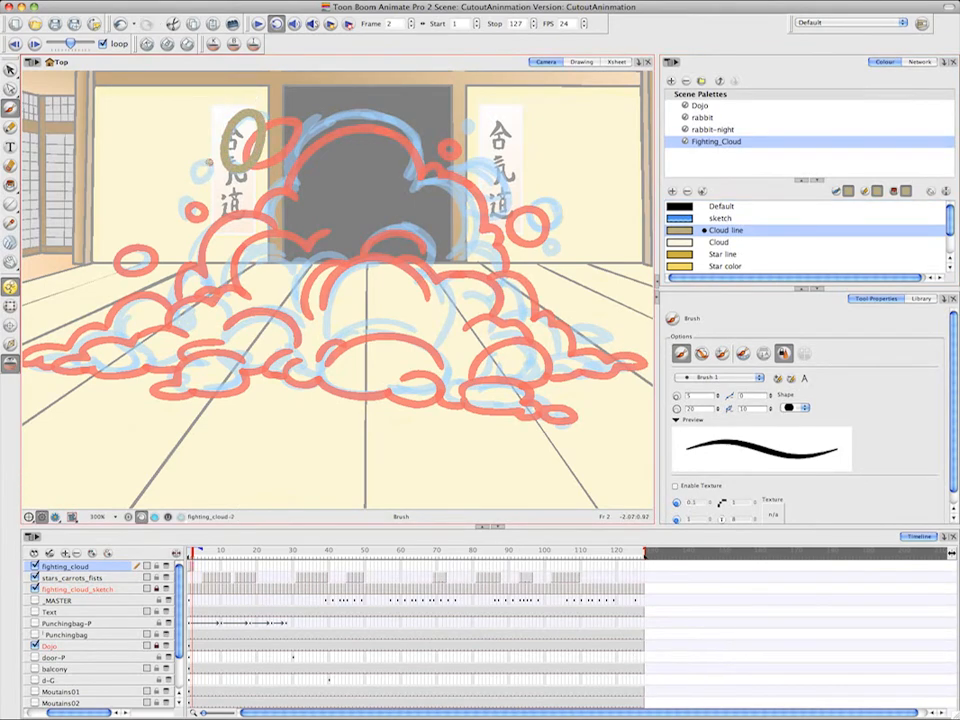
mouse_move(209, 162)
left_mouse_down()
mouse_move(192, 182)
mouse_move(211, 150)
left_mouse_up()
mouse_move(193, 200)
left_mouse_down()
mouse_move(176, 206)
mouse_move(193, 203)
left_mouse_up()
mouse_move(137, 247)
left_mouse_down()
mouse_move(110, 258)
mouse_move(145, 268)
mouse_move(132, 243)
left_mouse_up()
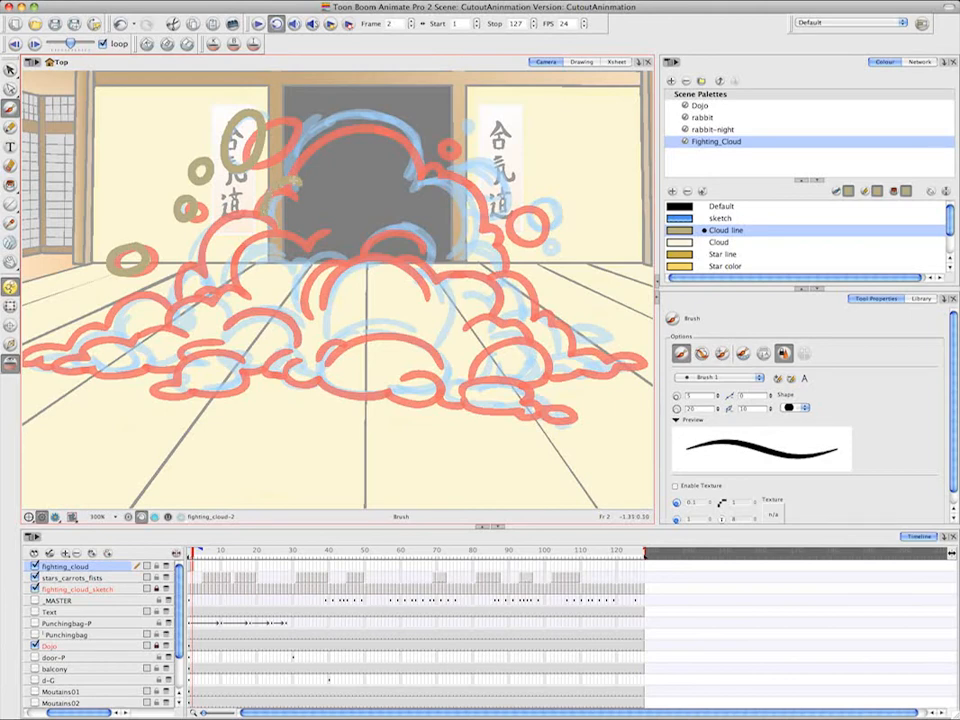
Ink frame 2's top dome, the floating rings at its right, and the puffs down the cloud's right side
mouse_move(294, 175)
left_mouse_down()
mouse_move(312, 118)
mouse_move(364, 108)
mouse_move(394, 115)
mouse_move(426, 165)
mouse_move(432, 150)
mouse_move(434, 163)
mouse_move(417, 160)
mouse_move(411, 173)
mouse_move(437, 162)
mouse_move(478, 211)
left_mouse_up()
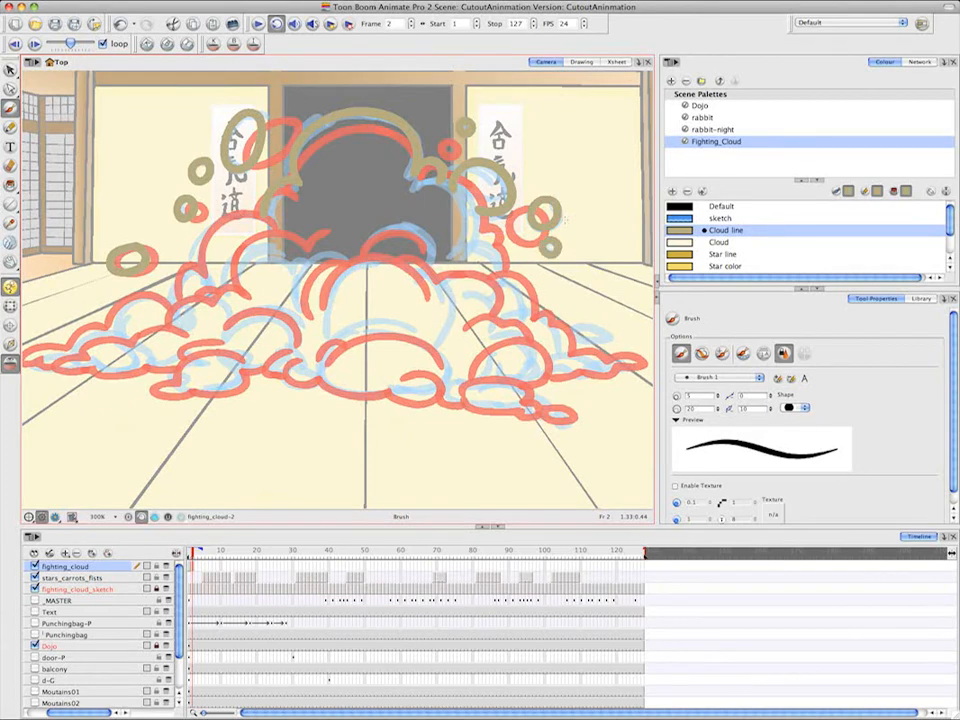
mouse_move(468, 200)
left_mouse_down()
mouse_move(480, 238)
mouse_move(509, 268)
mouse_move(489, 292)
mouse_move(527, 292)
mouse_move(523, 320)
left_mouse_up()
key("super+z")
mouse_move(455, 292)
left_mouse_down()
mouse_move(549, 343)
mouse_move(524, 381)
mouse_move(463, 398)
mouse_move(515, 380)
mouse_move(549, 412)
left_mouse_up()
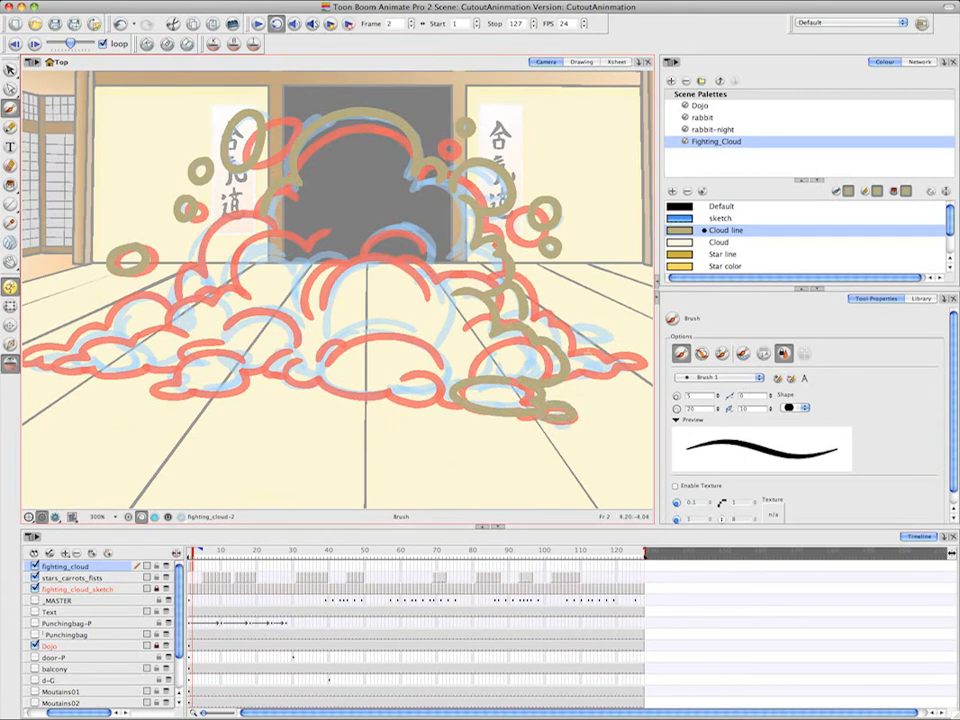
mouse_move(566, 352)
left_mouse_down()
mouse_move(637, 366)
mouse_move(558, 374)
left_mouse_up()
mouse_move(582, 330)
left_mouse_down()
mouse_move(610, 338)
mouse_move(576, 329)
left_mouse_up()
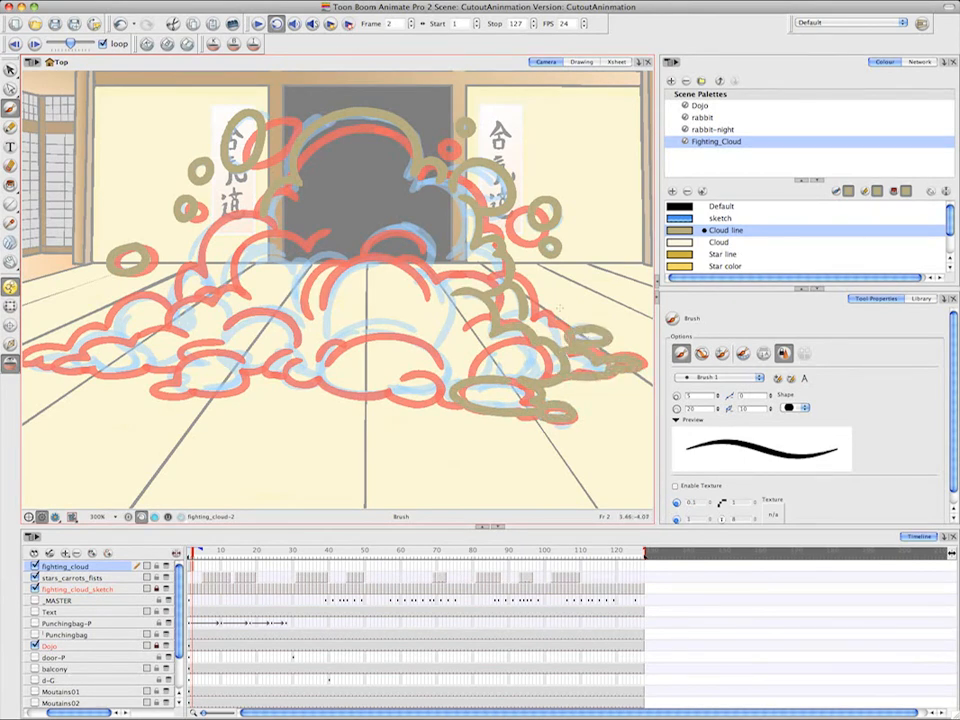
Ink the small puff in front of the doorway and the right side and base of frame 2's large central puff
mouse_move(508, 312)
left_mouse_down()
mouse_move(558, 345)
mouse_move(528, 316)
left_mouse_up()
key("super+z")
mouse_move(368, 254)
left_mouse_down()
mouse_move(382, 230)
mouse_move(416, 268)
mouse_move(440, 343)
left_mouse_up()
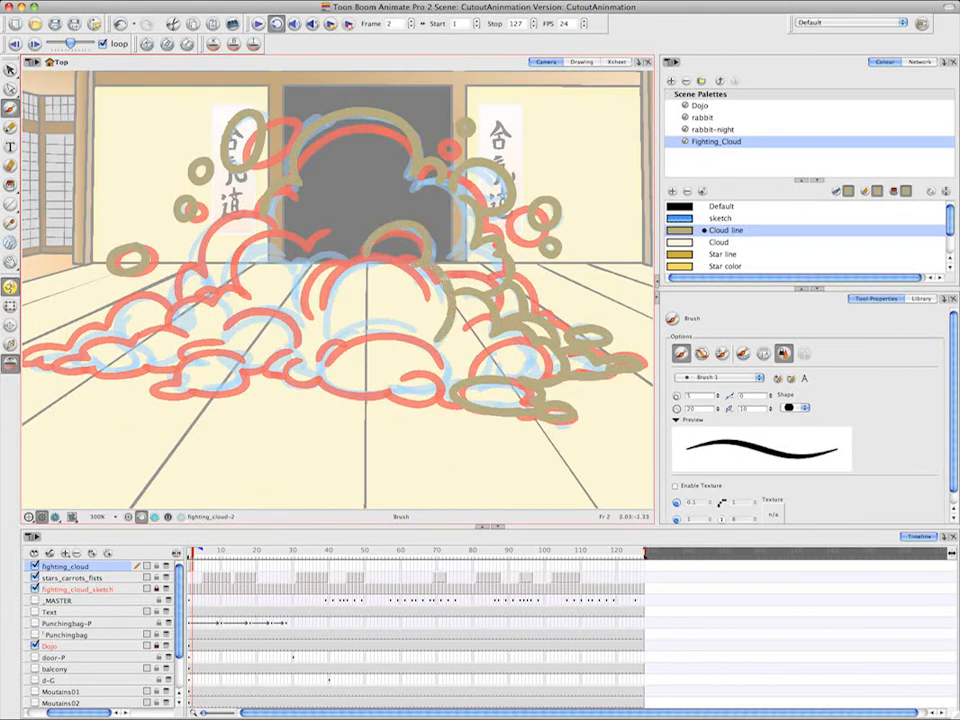
left_click_drag(444, 276, 486, 282)
left_click_drag(448, 338, 448, 385)
mouse_move(320, 382)
left_mouse_down()
mouse_move(386, 392)
mouse_move(448, 390)
left_mouse_up()
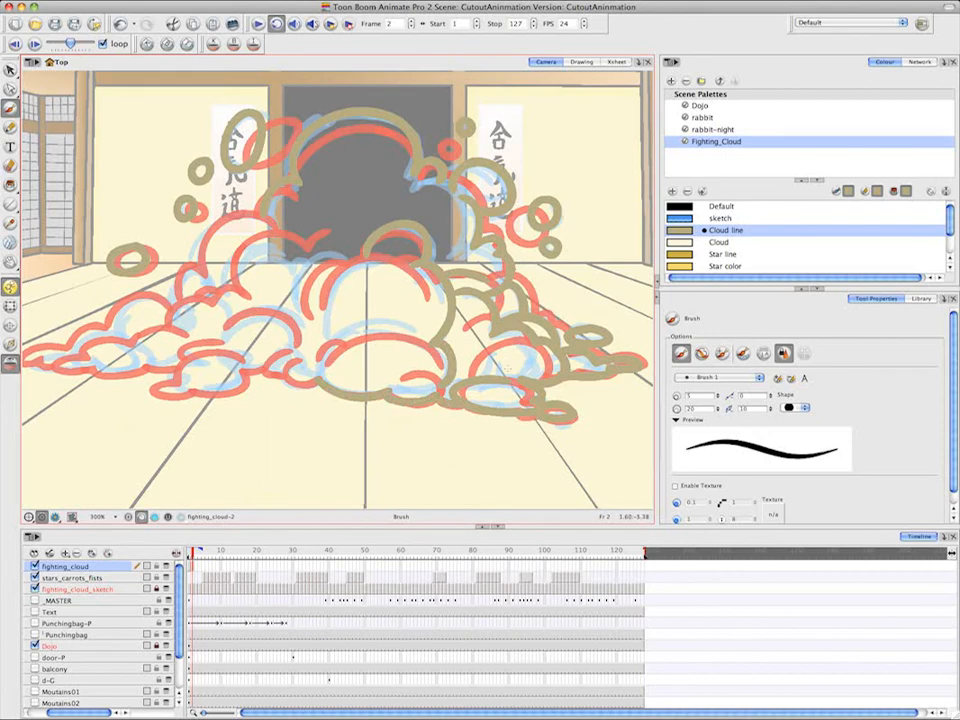
Ink the left side of frame 2's central puff and the upper puffs descending along the cloud's left side
mouse_move(368, 254)
left_mouse_down()
mouse_move(322, 294)
mouse_move(321, 321)
left_mouse_up()
mouse_move(338, 256)
left_mouse_down()
mouse_move(302, 312)
mouse_move(292, 256)
mouse_move(225, 280)
left_mouse_up()
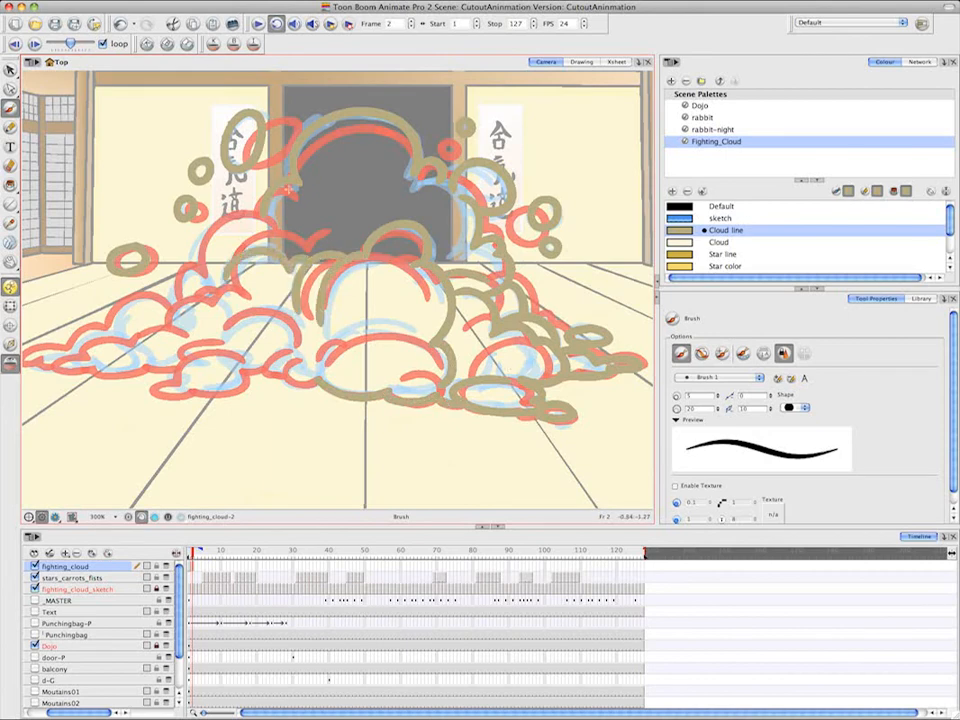
mouse_move(266, 216)
left_mouse_down()
mouse_move(199, 242)
mouse_move(208, 281)
mouse_move(174, 305)
left_mouse_up()
left_click_drag(234, 315, 176, 328)
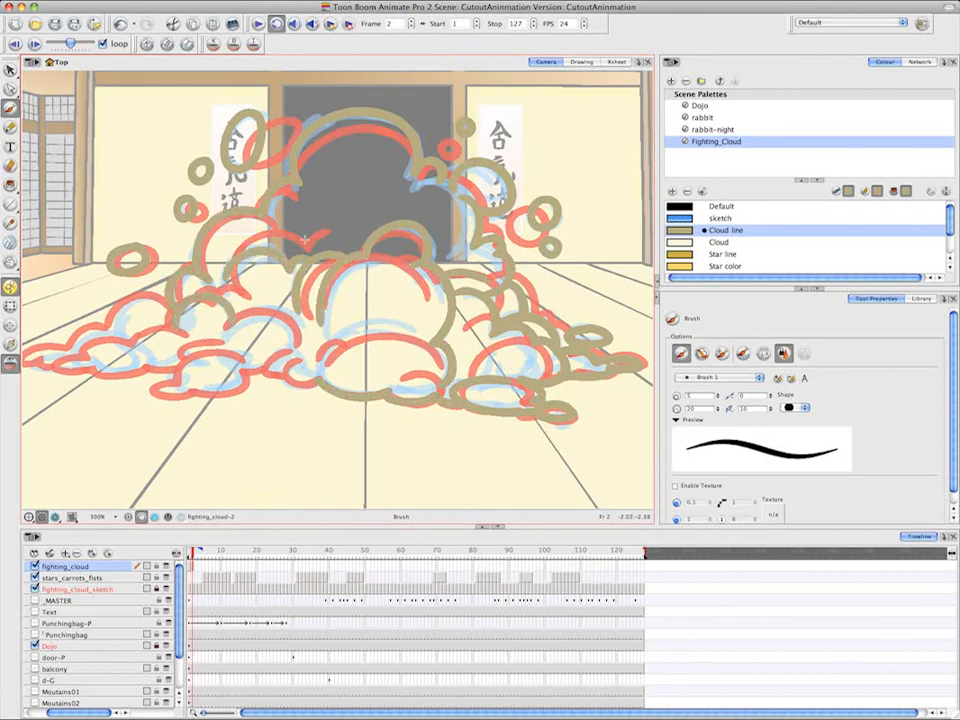
Ink frame 2's inner curved puffs at the centre and lower left, plus the low puffs along its left base
left_click_drag(212, 289, 303, 340)
mouse_move(314, 384)
left_mouse_down()
mouse_move(279, 378)
mouse_move(297, 358)
mouse_move(315, 373)
left_mouse_up()
left_click_drag(424, 339, 329, 354)
left_click_drag(388, 330, 322, 346)
mouse_move(228, 354)
left_mouse_down()
mouse_move(204, 396)
mouse_move(224, 366)
mouse_move(148, 368)
left_mouse_up()
mouse_move(175, 286)
left_mouse_down()
mouse_move(324, 272)
mouse_move(267, 318)
mouse_move(286, 354)
left_mouse_up()
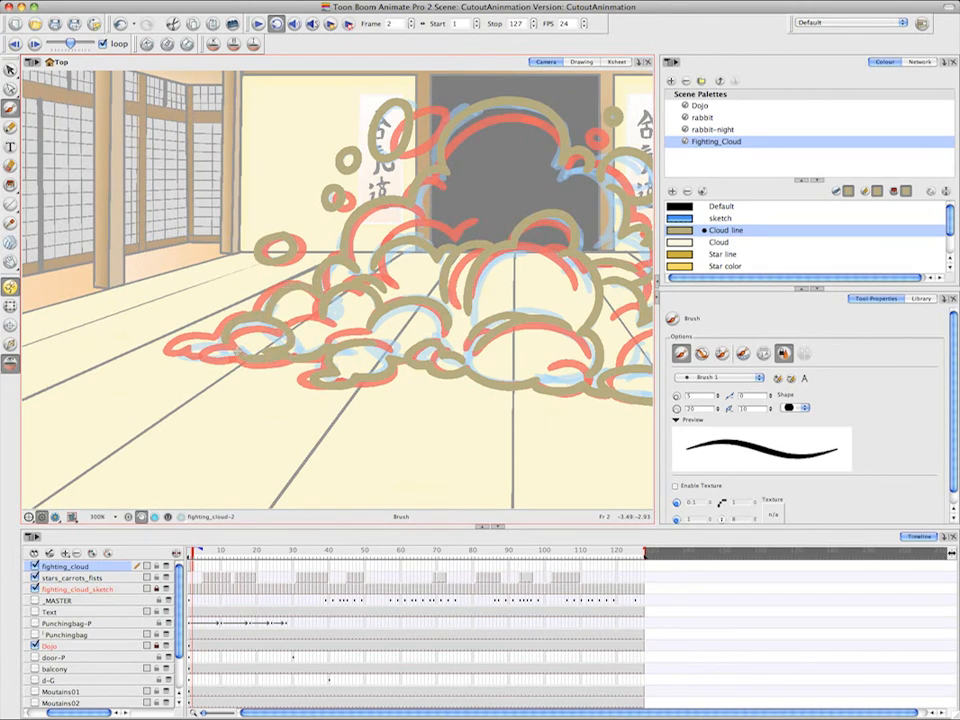
On frame 3, ink the cloud's top dome, the floating ovals and rings at its left, and its upper-left edge
mouse_move(545, 264)
left_mouse_down()
mouse_move(435, 272)
mouse_move(406, 300)
left_mouse_up()
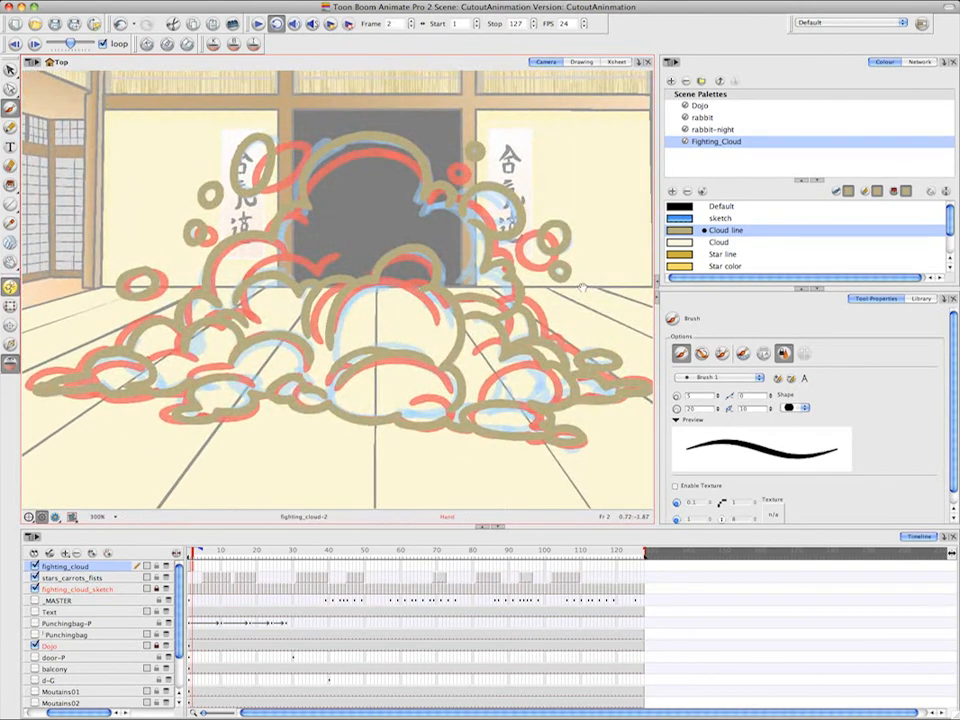
left_click_drag(583, 287, 576, 274)
left_click(196, 566)
mouse_move(198, 555)
left_mouse_down()
mouse_move(208, 555)
mouse_move(197, 552)
left_mouse_up()
mouse_move(372, 116)
left_mouse_down()
mouse_move(290, 172)
mouse_move(290, 194)
mouse_move(405, 195)
left_mouse_up()
mouse_move(232, 134)
left_mouse_down()
mouse_move(240, 175)
mouse_move(230, 134)
left_mouse_up()
mouse_move(197, 176)
left_mouse_down()
mouse_move(185, 181)
mouse_move(196, 177)
left_mouse_up()
left_click_drag(188, 207, 178, 208)
mouse_move(140, 262)
left_mouse_down()
mouse_move(110, 274)
mouse_move(138, 262)
left_mouse_up()
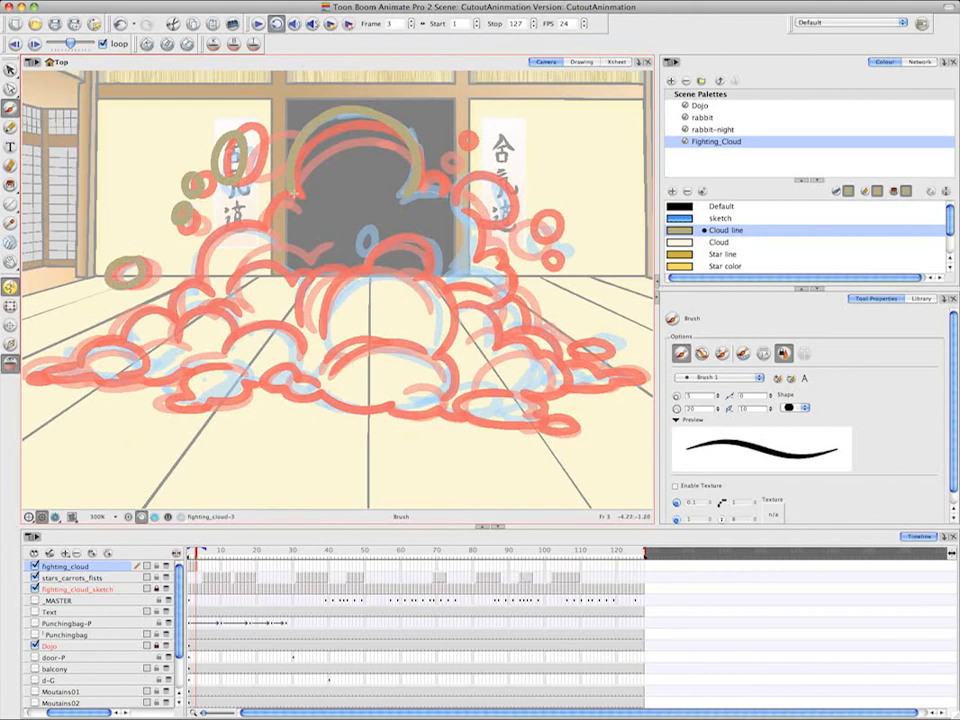
mouse_move(264, 232)
left_mouse_down()
mouse_move(198, 273)
mouse_move(172, 304)
left_mouse_up()
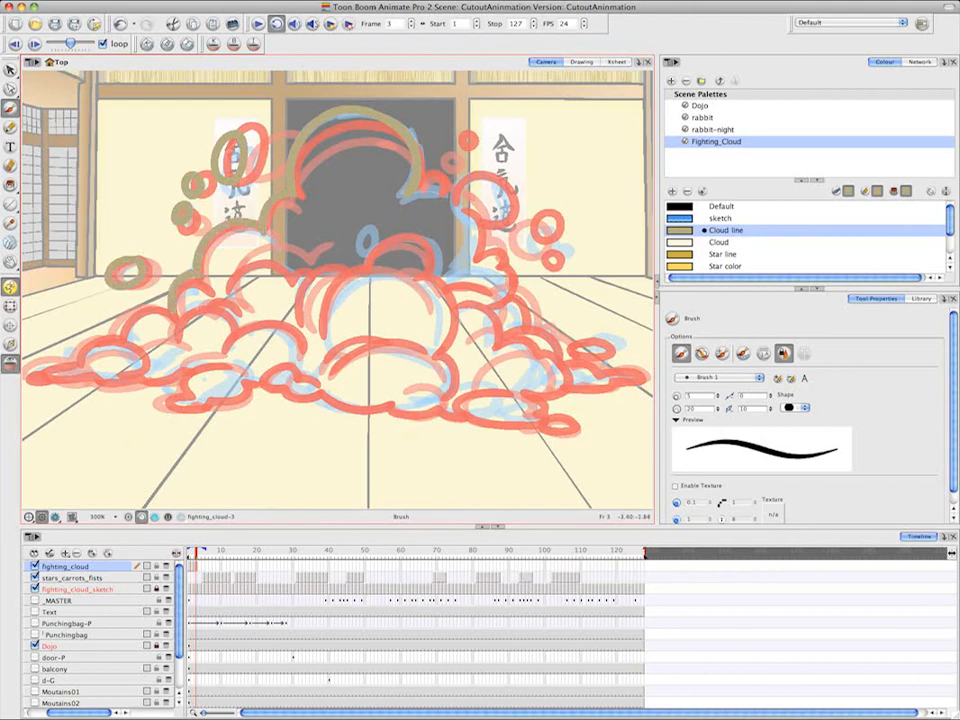
Ink frame 3's small oval and puffs in front of the doorway, the large central puff and the rounded front puff below it
mouse_move(368, 234)
left_mouse_down()
mouse_move(432, 248)
mouse_move(326, 327)
left_mouse_up()
mouse_move(350, 258)
left_mouse_down()
mouse_move(288, 269)
mouse_move(230, 298)
left_mouse_up()
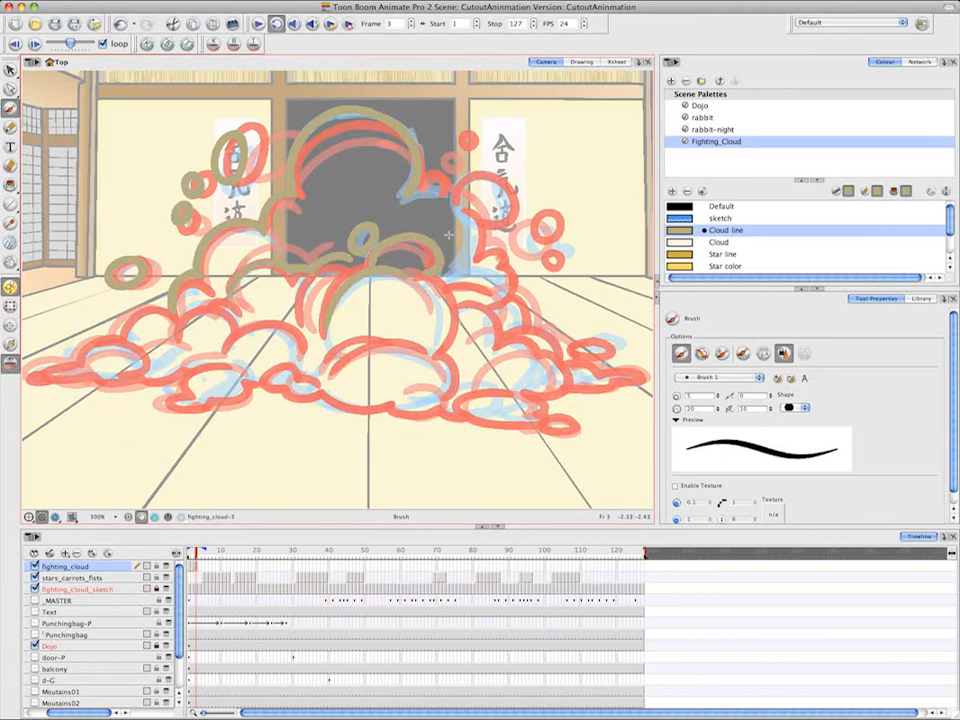
mouse_move(330, 318)
left_mouse_down()
mouse_move(326, 346)
mouse_move(436, 354)
mouse_move(440, 398)
mouse_move(318, 395)
left_mouse_up()
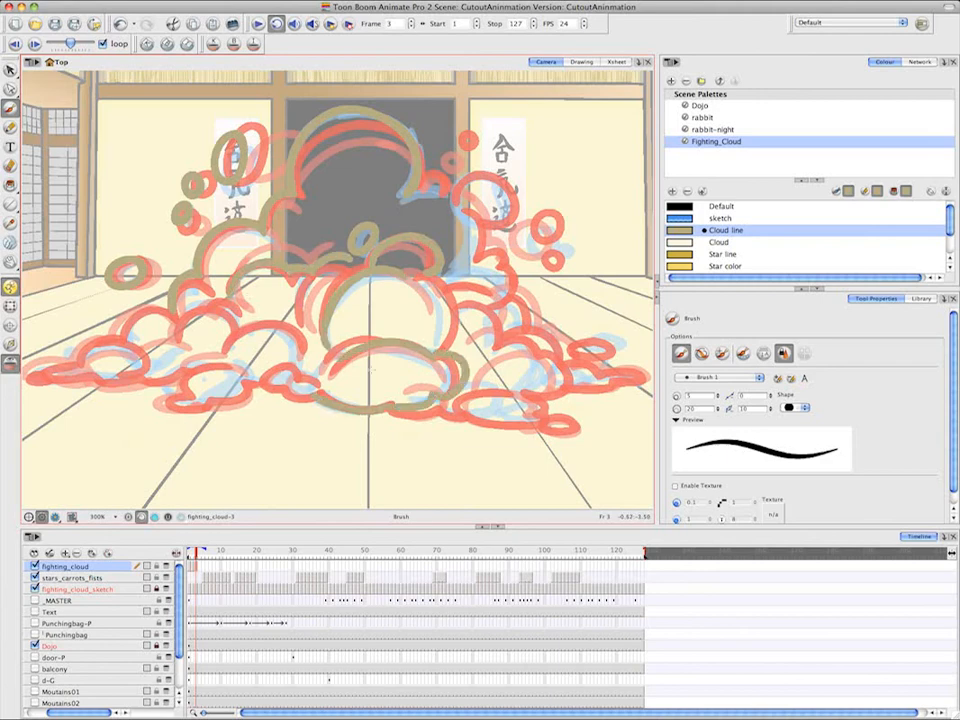
Ink frame 3's right base with its small floating oval, then the stacked puffs climbing the cloud's right side
left_click_drag(426, 404, 488, 414)
mouse_move(466, 386)
left_mouse_down()
mouse_move(548, 428)
mouse_move(558, 423)
mouse_move(549, 357)
left_mouse_up()
mouse_move(545, 388)
left_mouse_down()
mouse_move(632, 379)
mouse_move(610, 372)
left_mouse_up()
left_click_drag(587, 349, 624, 344)
mouse_move(508, 330)
left_mouse_down()
mouse_move(564, 362)
mouse_move(480, 335)
left_mouse_up()
mouse_move(475, 300)
left_mouse_down()
mouse_move(519, 321)
mouse_move(498, 329)
left_mouse_up()
mouse_move(415, 275)
left_mouse_down()
mouse_move(444, 306)
mouse_move(437, 354)
left_mouse_up()
left_click_drag(454, 265, 516, 294)
left_click_drag(472, 258, 450, 230)
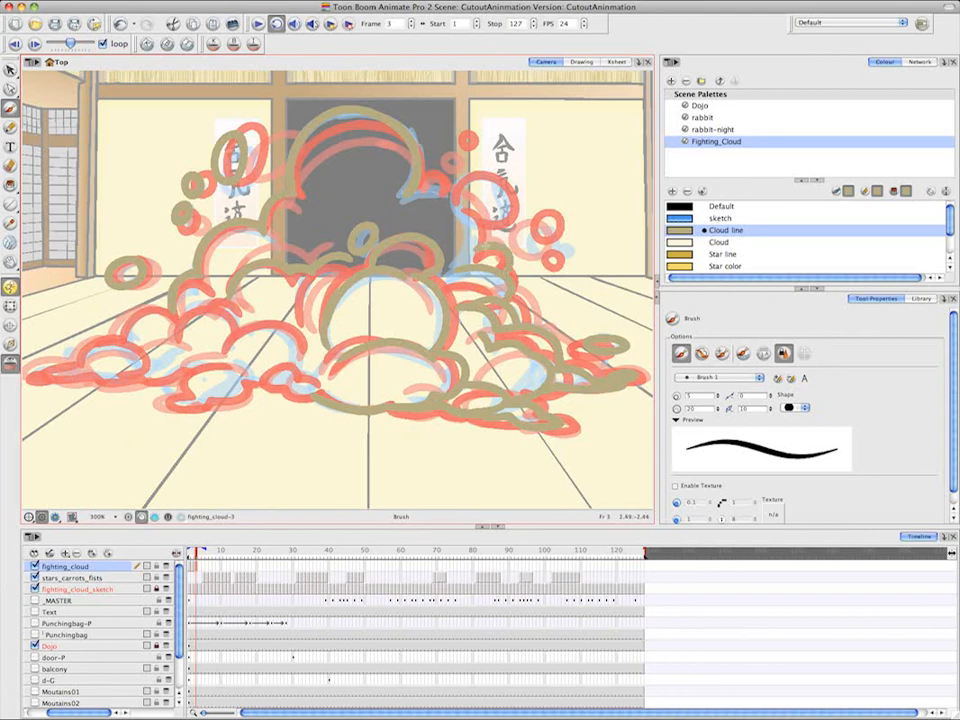
Ink frame 3's upper-right puffs and the floating rings and dot at their right, checking the lines without the onion skin
left_click_drag(428, 190, 452, 246)
mouse_move(546, 218)
left_mouse_down()
mouse_move(563, 208)
mouse_move(572, 260)
left_mouse_up()
left_click_drag(470, 128, 478, 133)
left_click_drag(450, 194, 482, 227)
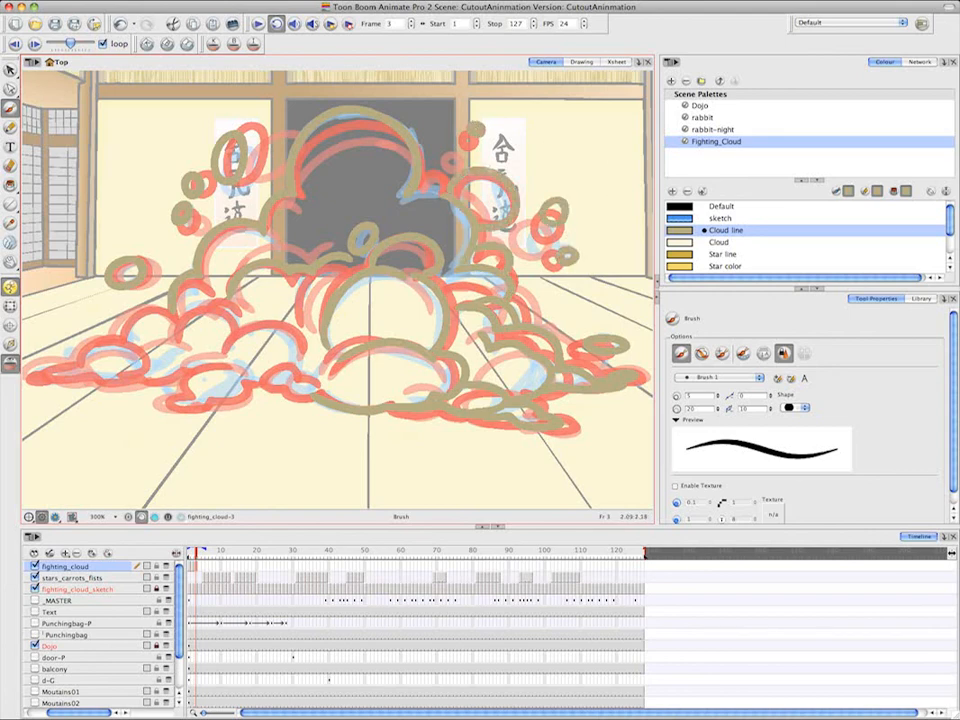
key("alt+o")
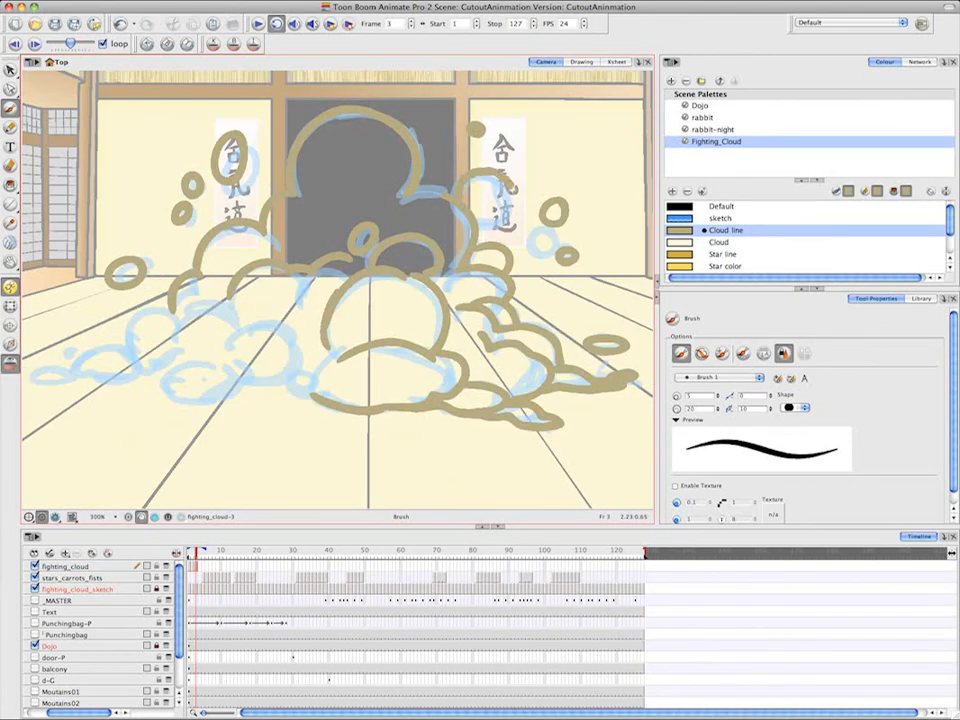
key("alt+o")
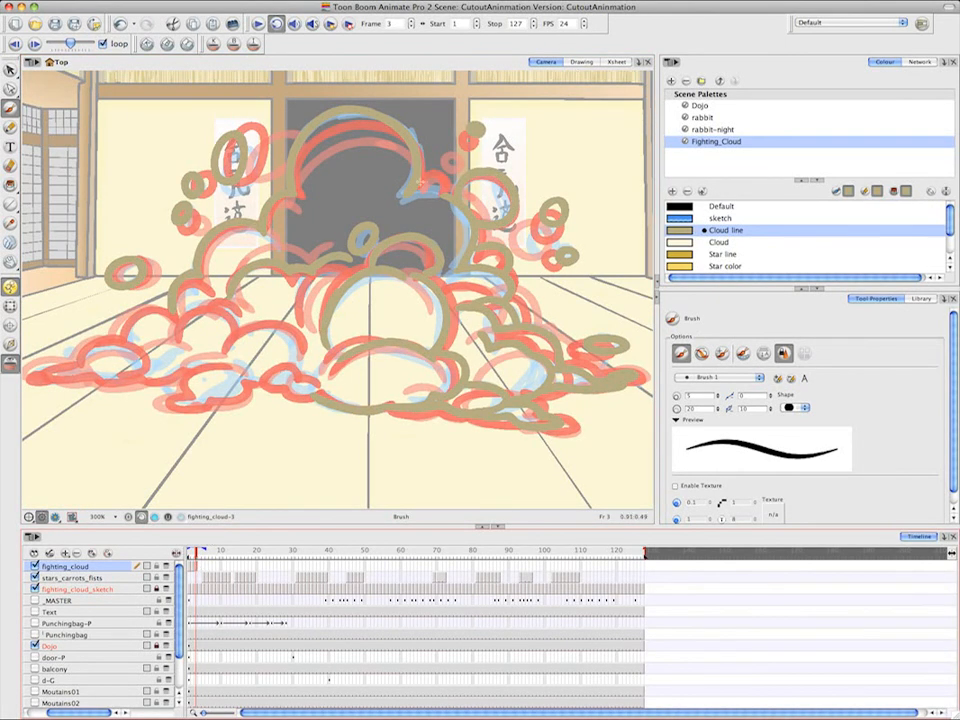
Ink the puffs along frame 3's lower left, the left base and its small ring, and the inner curves joining the centre
mouse_move(170, 310)
left_mouse_down()
mouse_move(75, 362)
mouse_move(52, 345)
mouse_move(65, 380)
mouse_move(147, 376)
left_mouse_up()
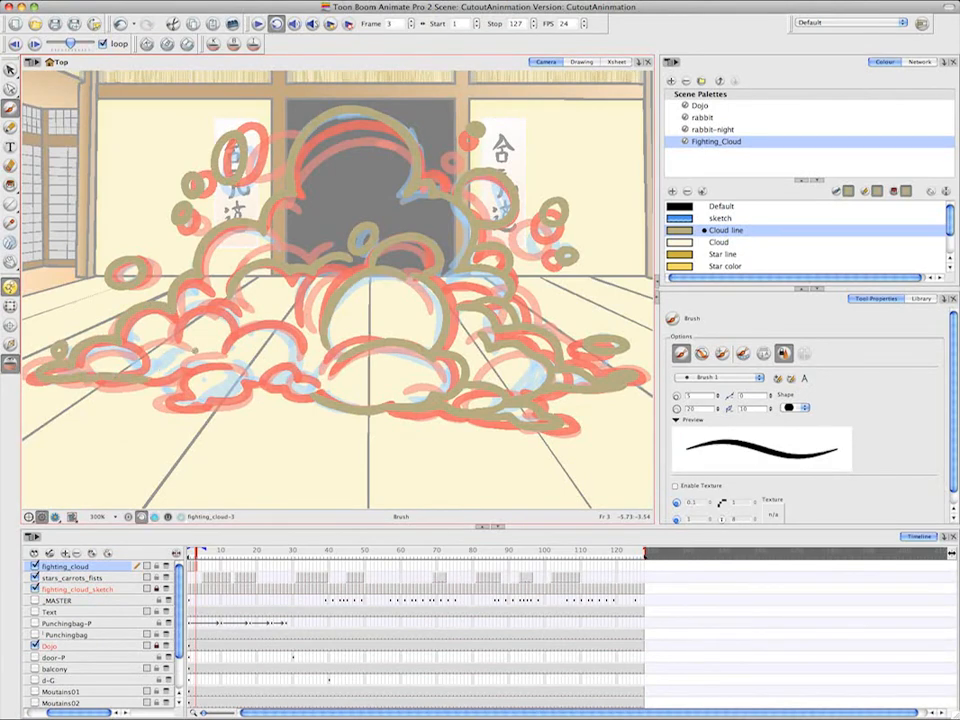
mouse_move(195, 349)
left_mouse_down()
mouse_move(140, 378)
mouse_move(240, 362)
left_mouse_up()
mouse_move(172, 378)
left_mouse_down()
mouse_move(216, 396)
mouse_move(262, 378)
mouse_move(326, 396)
left_mouse_up()
left_click_drag(320, 376, 233, 356)
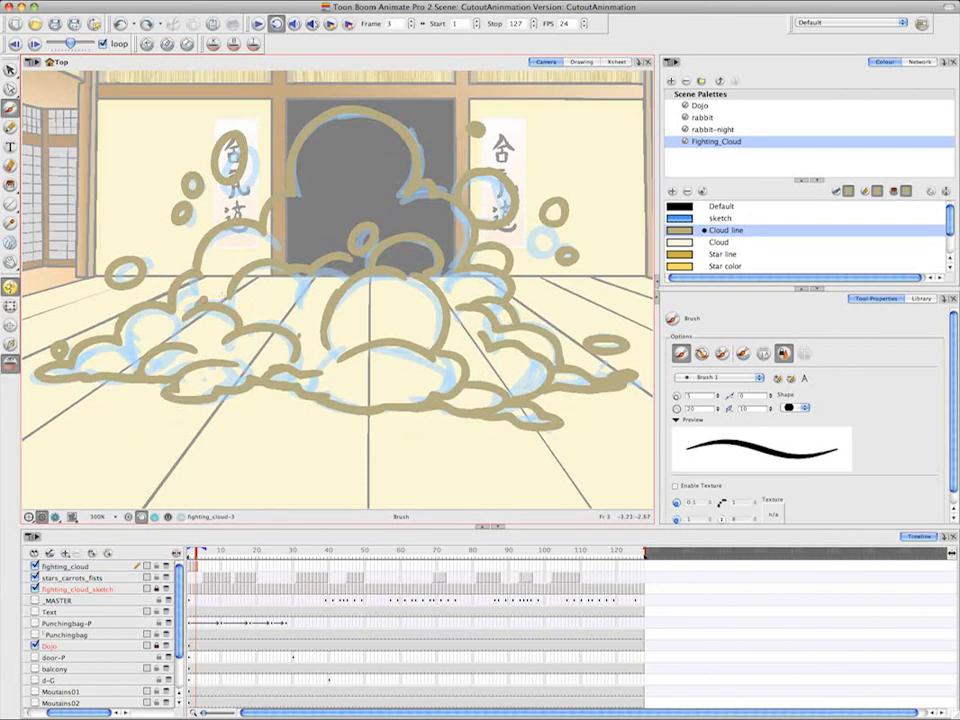
left_click_drag(200, 298, 243, 306)
On frame 1 of fighting_cloud, fill the cloud's puffs and floating ovals with the Cloud colour using the Paint tool
left_click(197, 566)
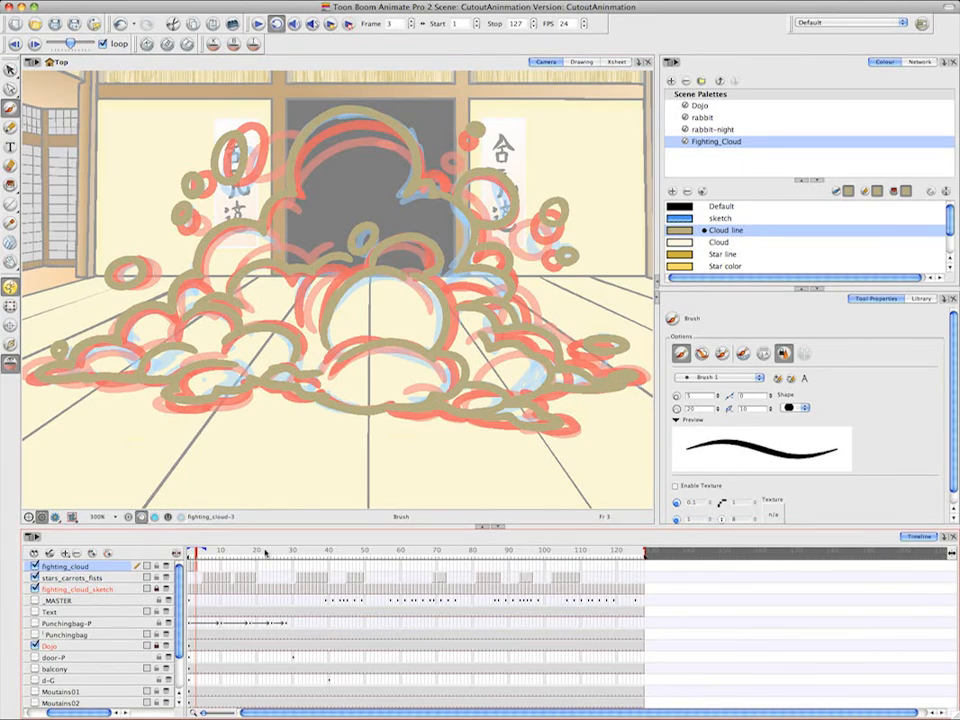
left_click(190, 565)
key("alt+i")
left_click(698, 243)
left_click(375, 174)
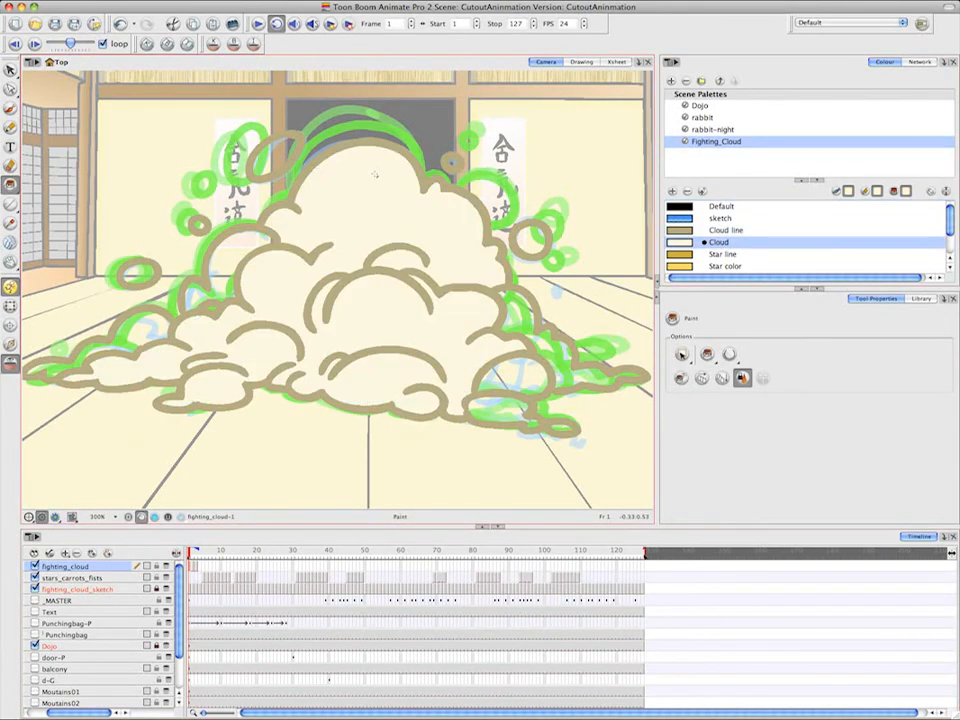
left_click(233, 254)
left_click(143, 331)
left_click(138, 272)
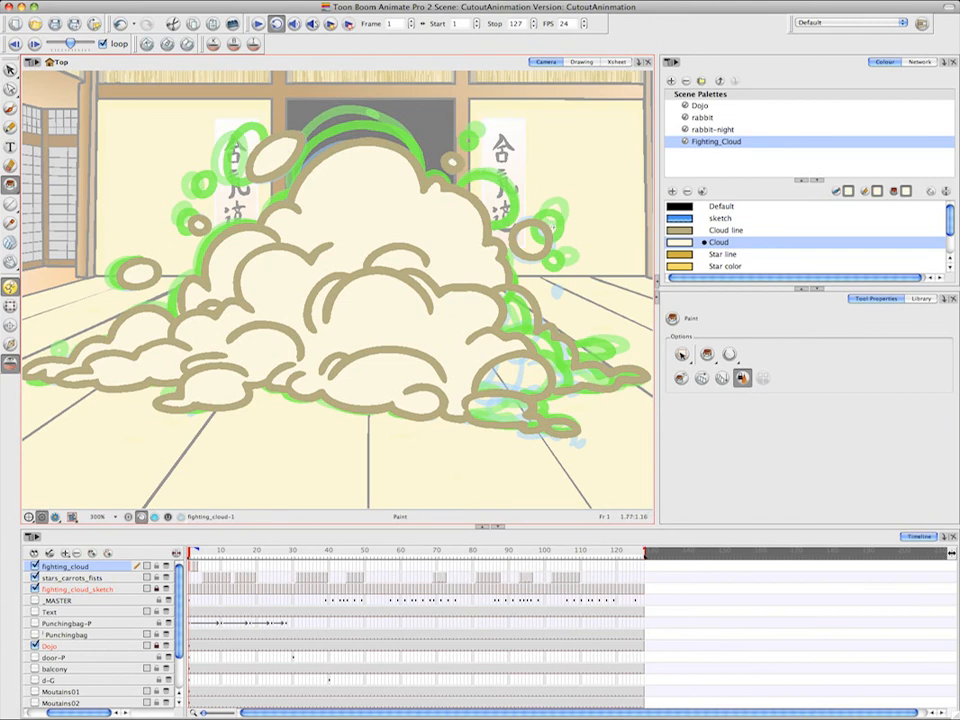
left_click(543, 234)
left_click(636, 374)
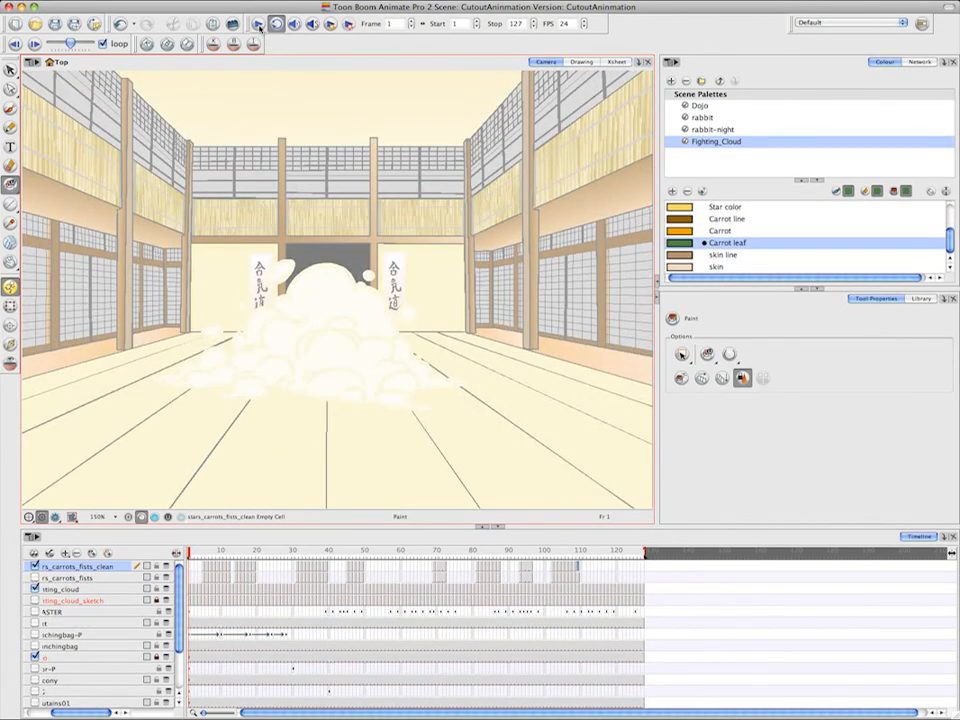
Play back the coloured fighting cloud animation with its cleaned stars, carrots and fists, and stop it
left_click(259, 25)
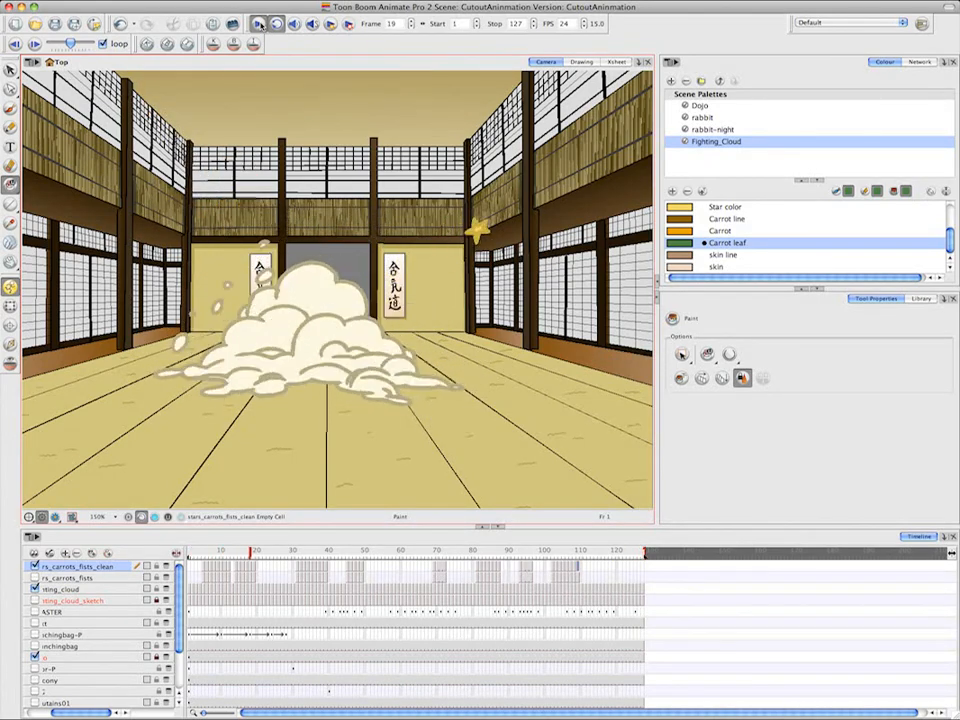
left_click(259, 23)
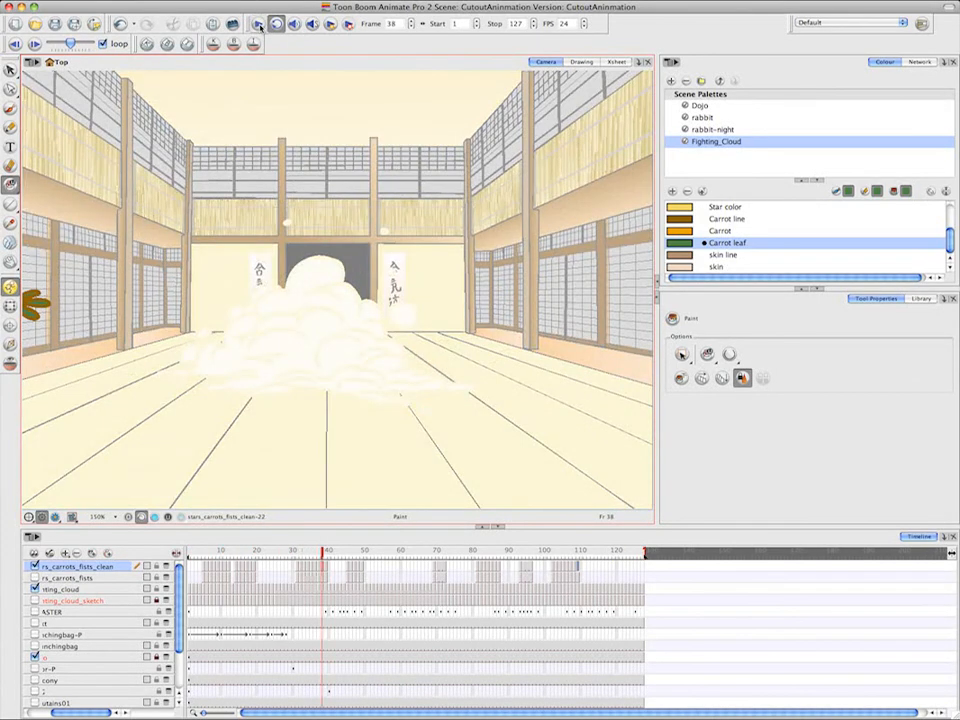